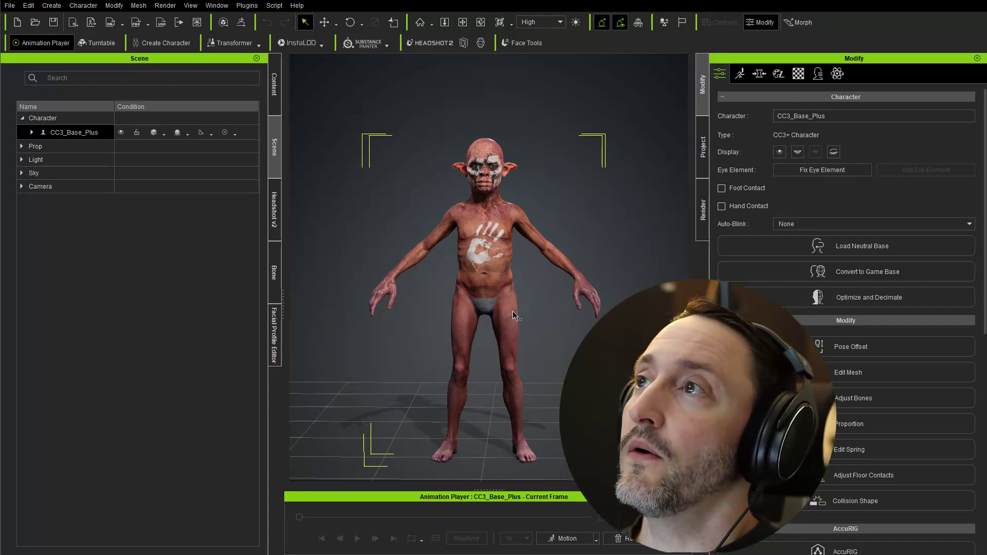
# Open the facial editor, test a wide-open jaw with the chin muscle, and reset the face to zero
pyautogui.scroll(10, 478, 380)
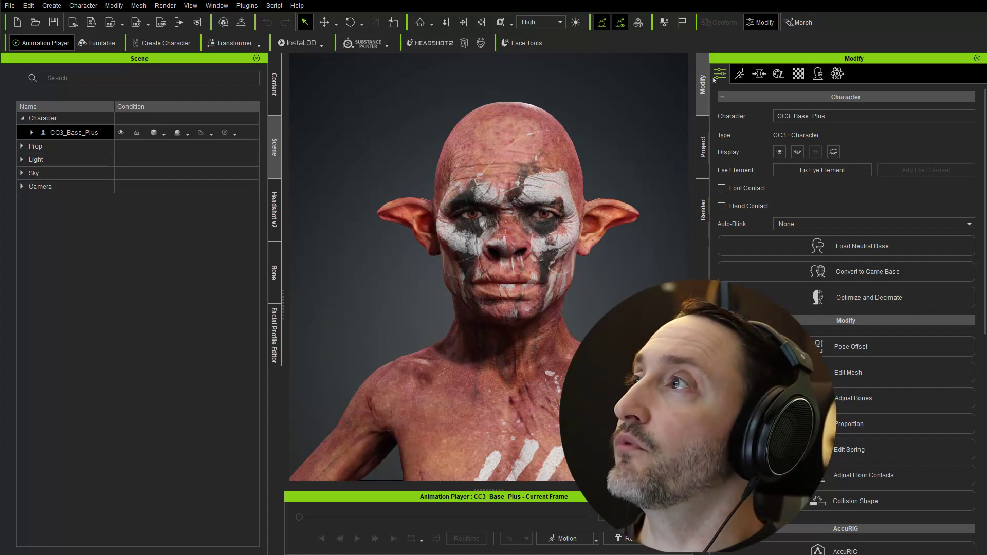
pyautogui.click(740, 73)
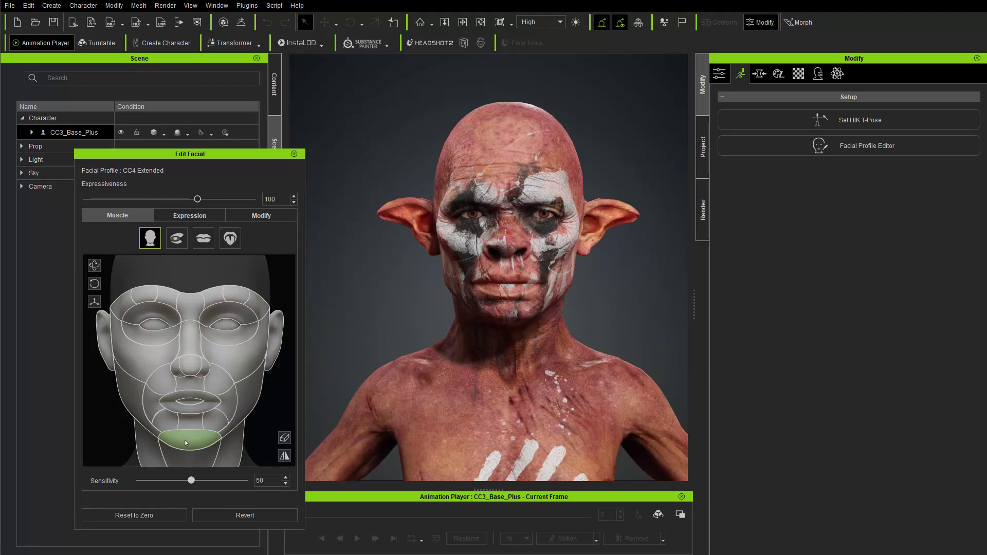
pyautogui.moveTo(185, 440); pyautogui.dragTo(183, 494)
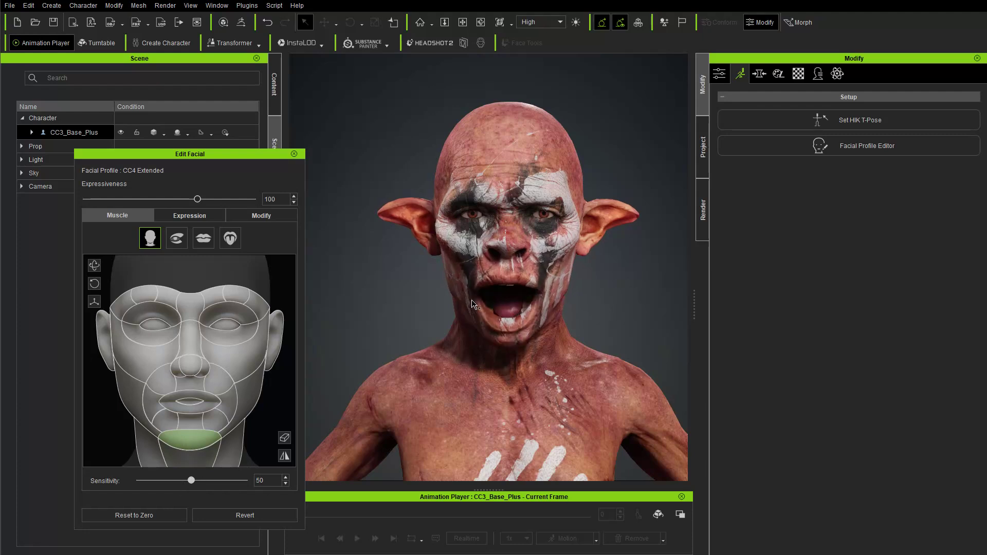
pyautogui.click(177, 515)
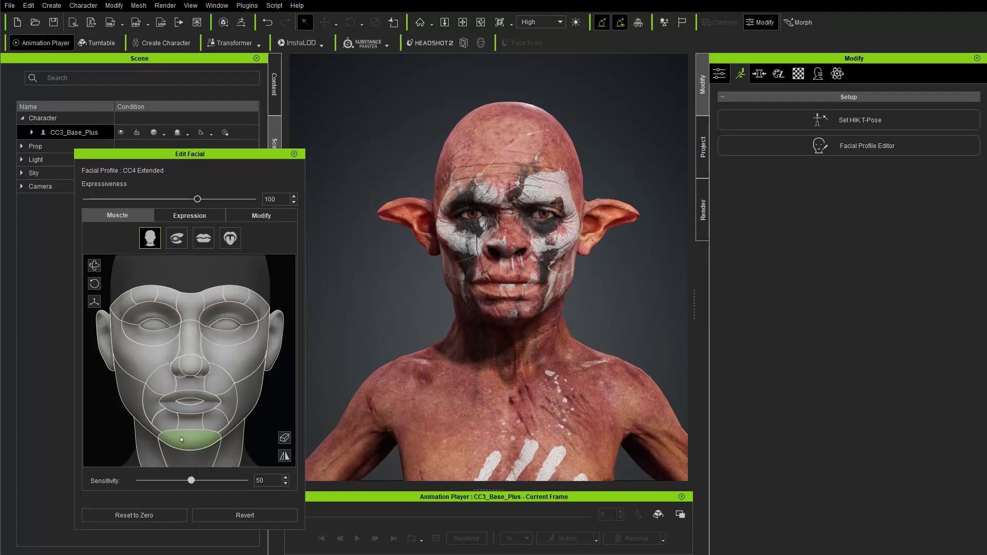
pyautogui.moveTo(196, 412); pyautogui.dragTo(196, 415)
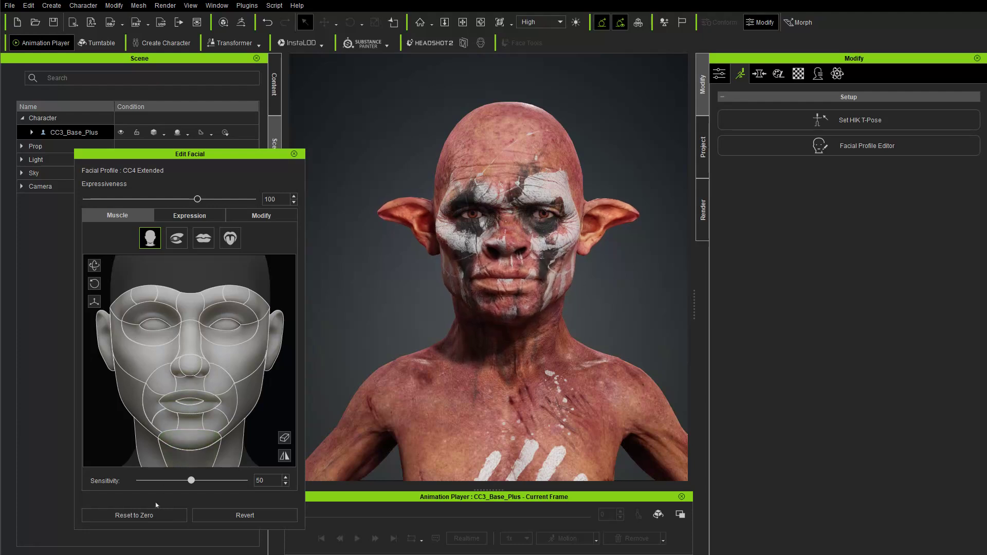
pyautogui.click(134, 515)
# Push the lips upward with the mouth muscle region, check the pose from the side, and close the facial editor
pyautogui.click(204, 412)
pyautogui.moveTo(197, 357); pyautogui.dragTo(191, 294)
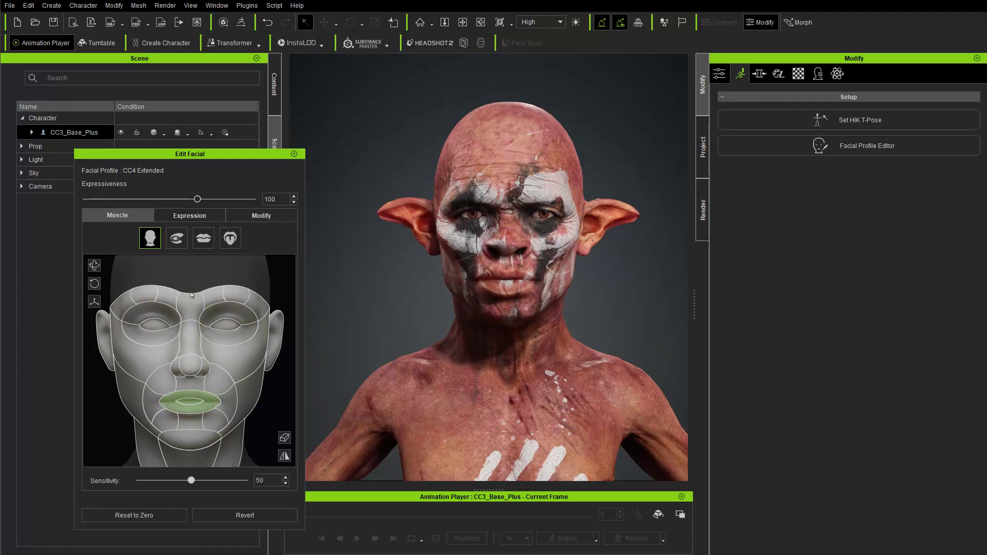
pyautogui.moveTo(361, 347); pyautogui.dragTo(585, 333, button='right')
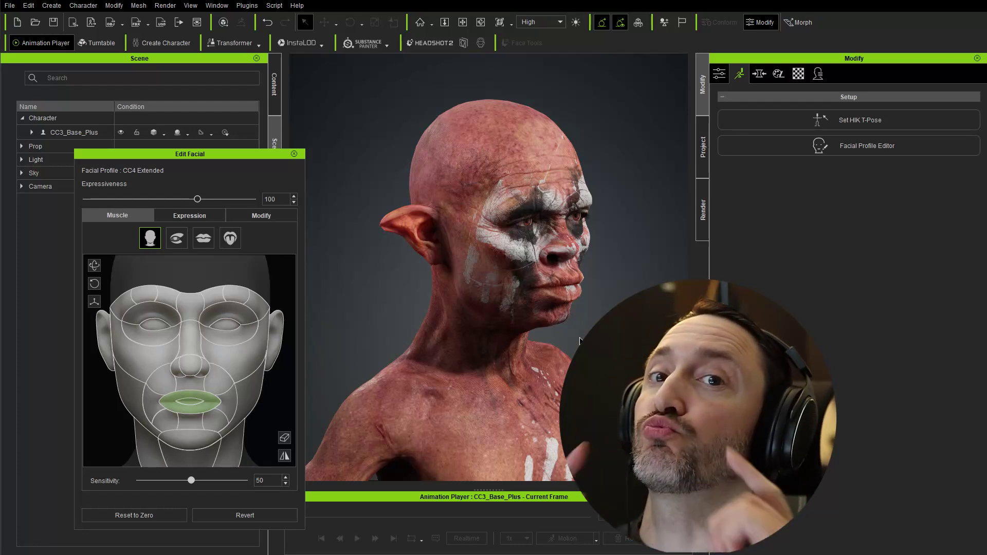
pyautogui.moveTo(575, 311); pyautogui.dragTo(505, 284, button='right')
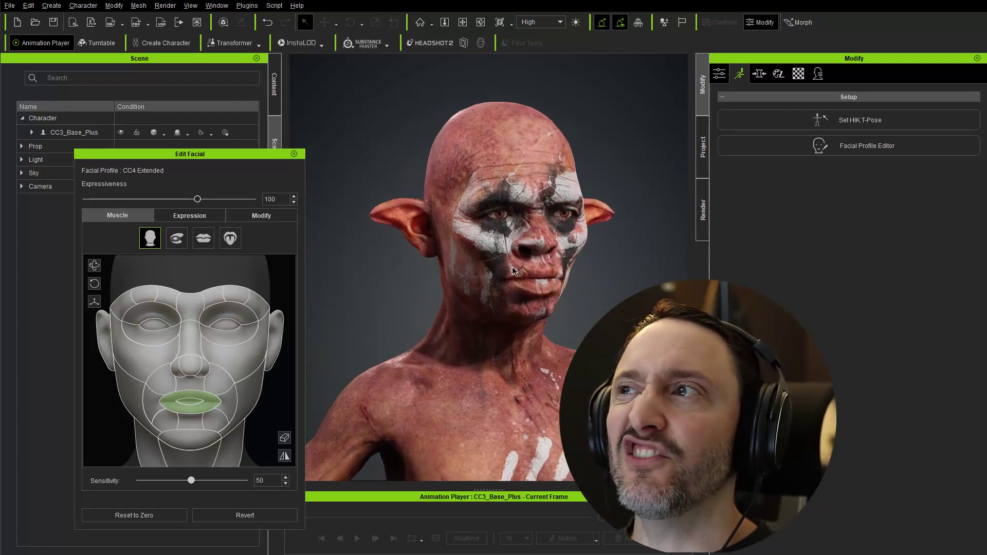
pyautogui.moveTo(578, 323); pyautogui.dragTo(483, 315, button='right')
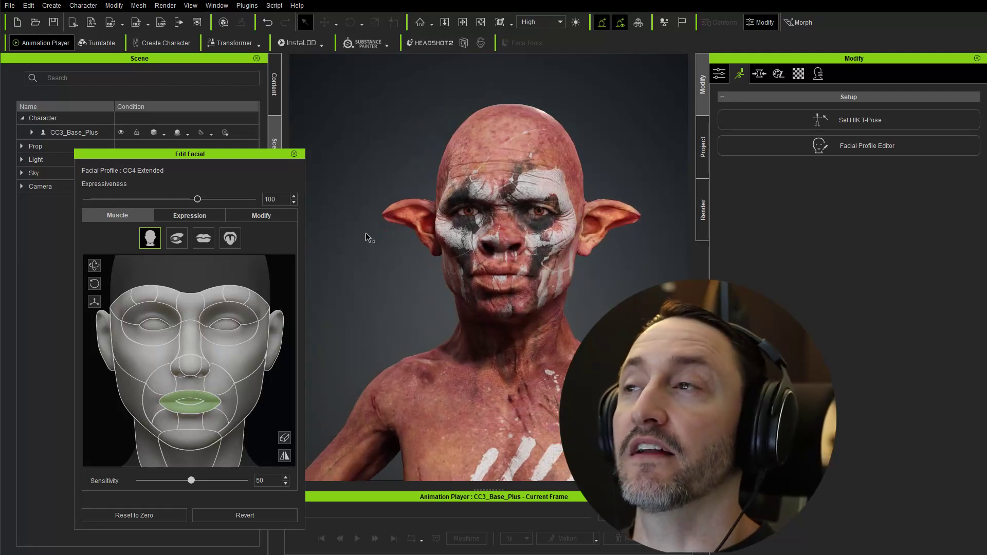
pyautogui.click(293, 153)
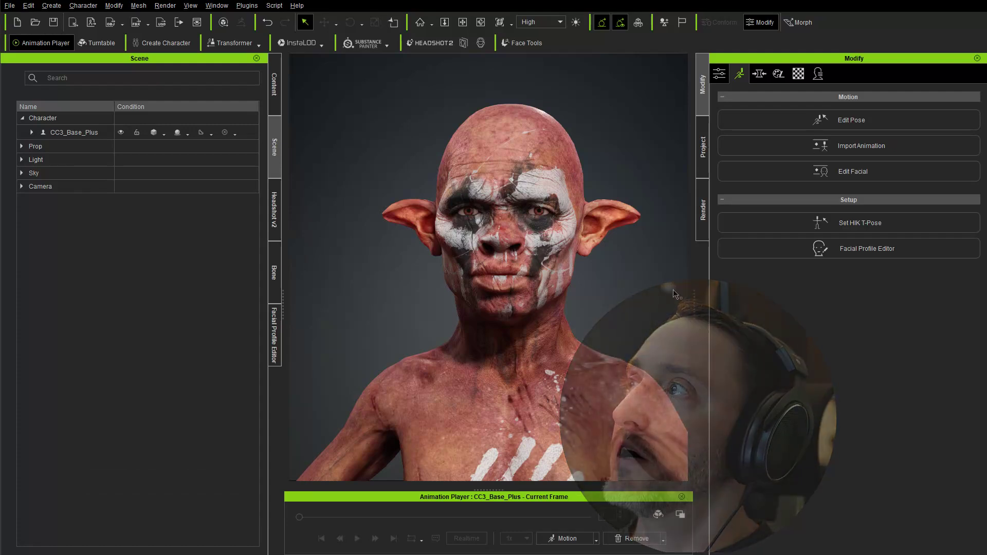
# Turn on Check with Expressions in the character's expression wrinkle settings and reset the face to its default expression
pyautogui.click(819, 74)
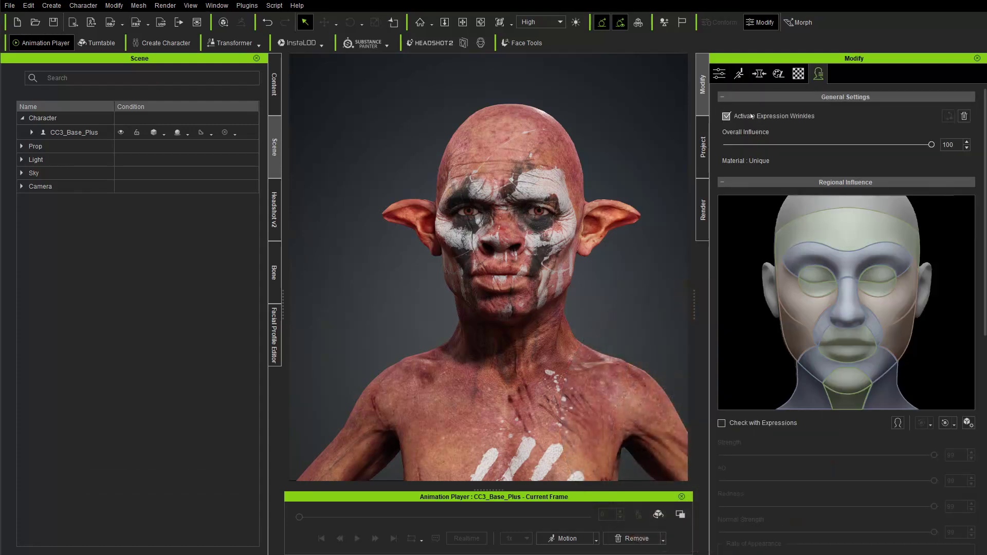
pyautogui.doubleClick(91, 134)
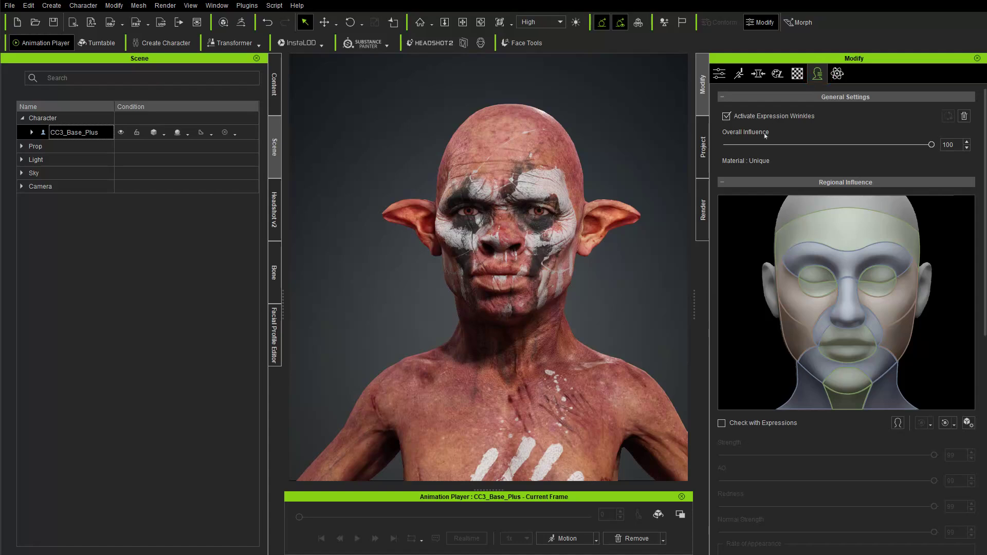
pyautogui.click(722, 424)
pyautogui.scroll(5, 561, 224)
pyautogui.moveTo(561, 223); pyautogui.dragTo(527, 270, button='middle')
pyautogui.scroll(-4, 527, 269)
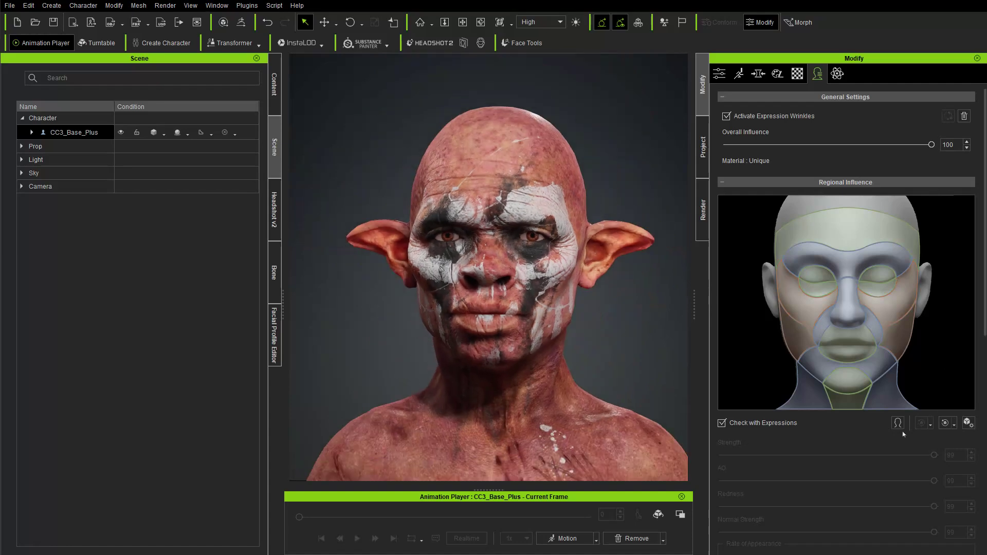
pyautogui.click(898, 424)
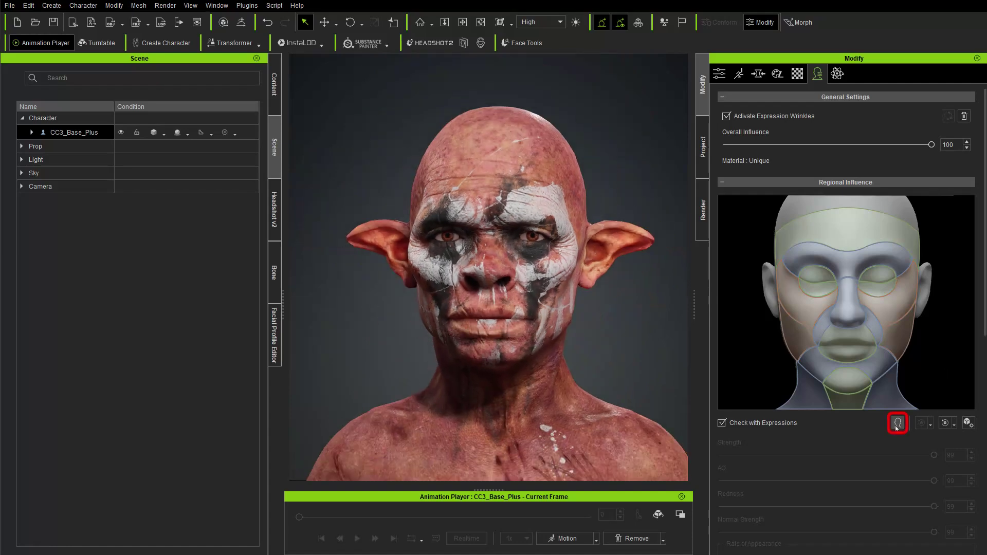
# Select the forehead wrinkle region to preview its expression, keeping Overall Influence at 100
pyautogui.click(850, 243)
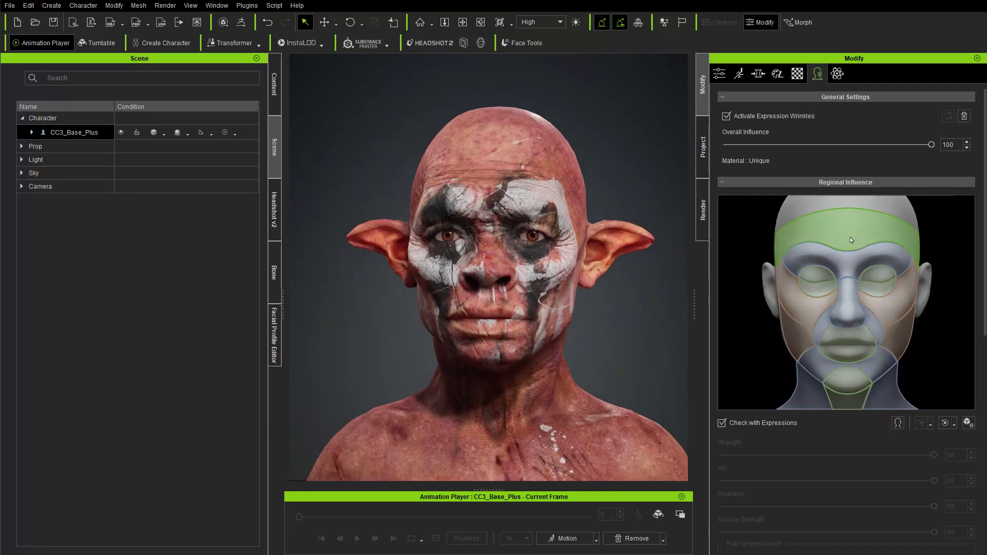
pyautogui.moveTo(553, 209); pyautogui.dragTo(454, 243, button='right')
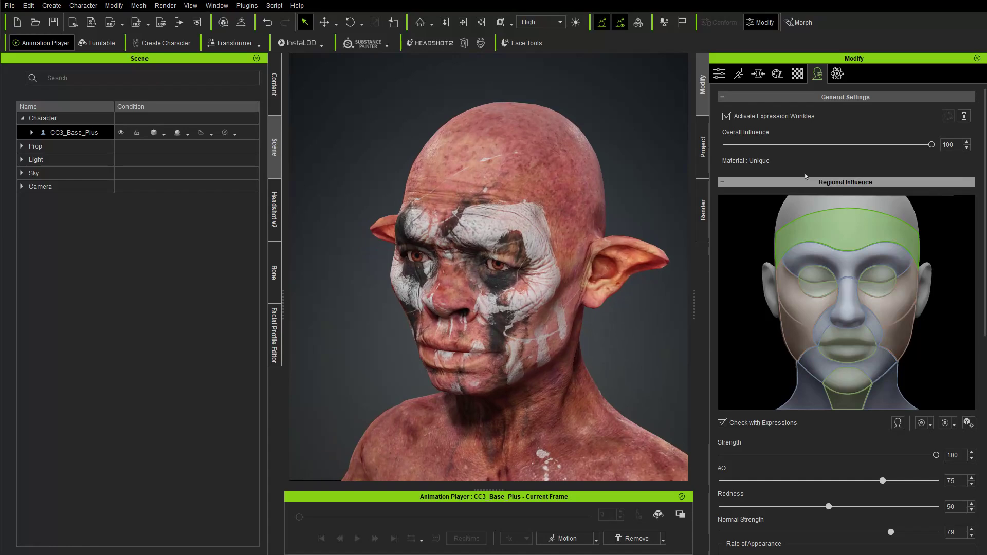
pyautogui.moveTo(930, 145)
pyautogui.mouseDown()
pyautogui.moveTo(905, 145)
pyautogui.moveTo(931, 146)
pyautogui.mouseUp()
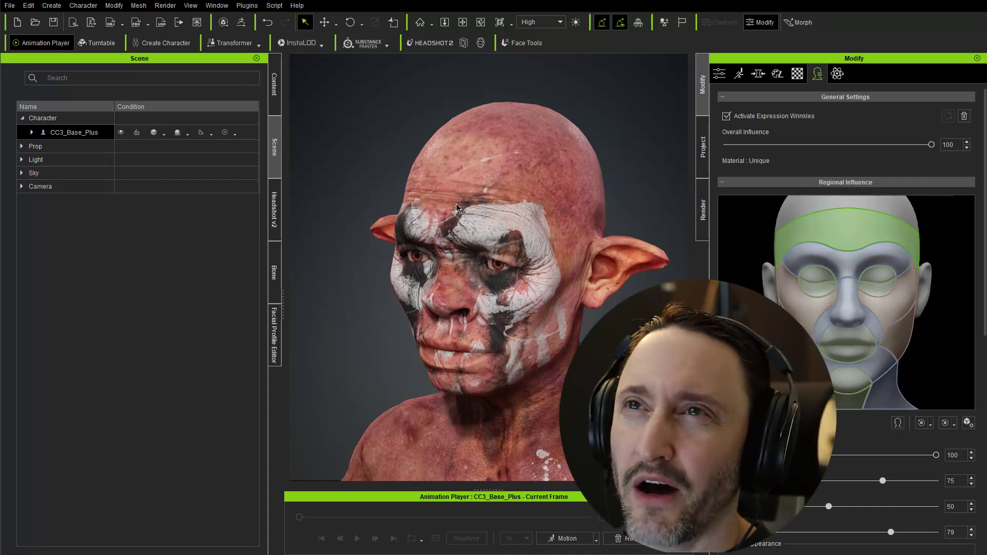
# Browse the Expression Wrinkles templates, examining the Stylized and Realistic sets of Wrinkle Essentials
pyautogui.click(275, 84)
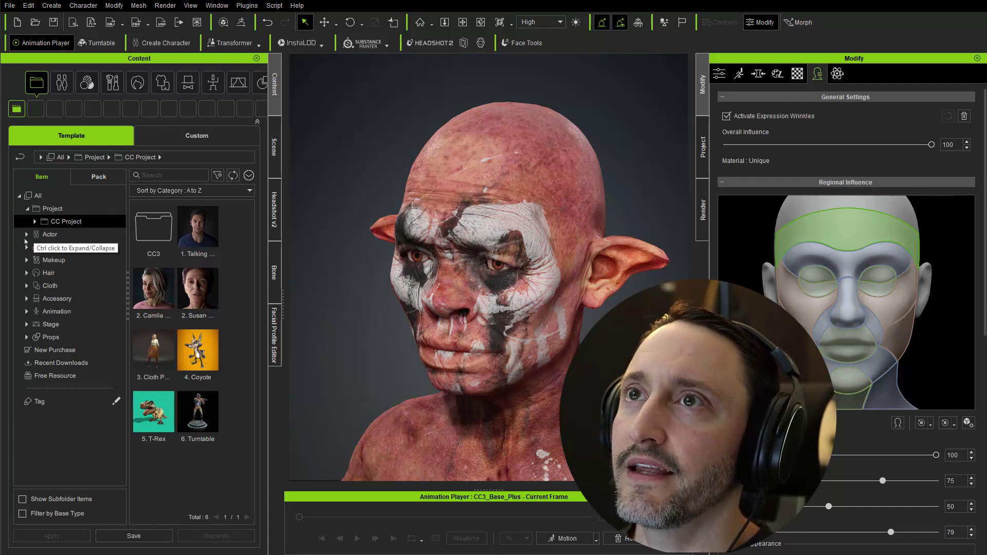
pyautogui.click(77, 401)
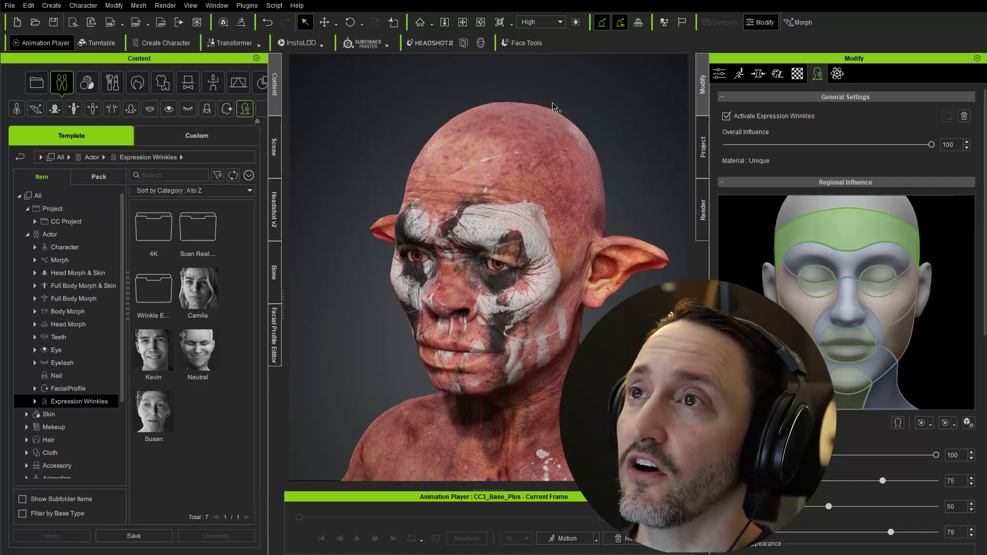
pyautogui.doubleClick(77, 401)
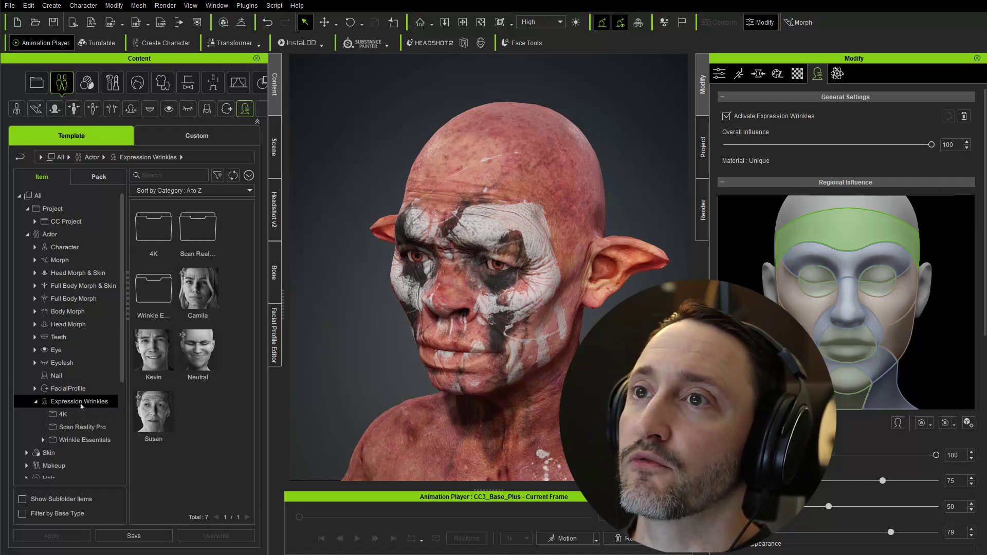
pyautogui.click(79, 442)
pyautogui.doubleClick(82, 441)
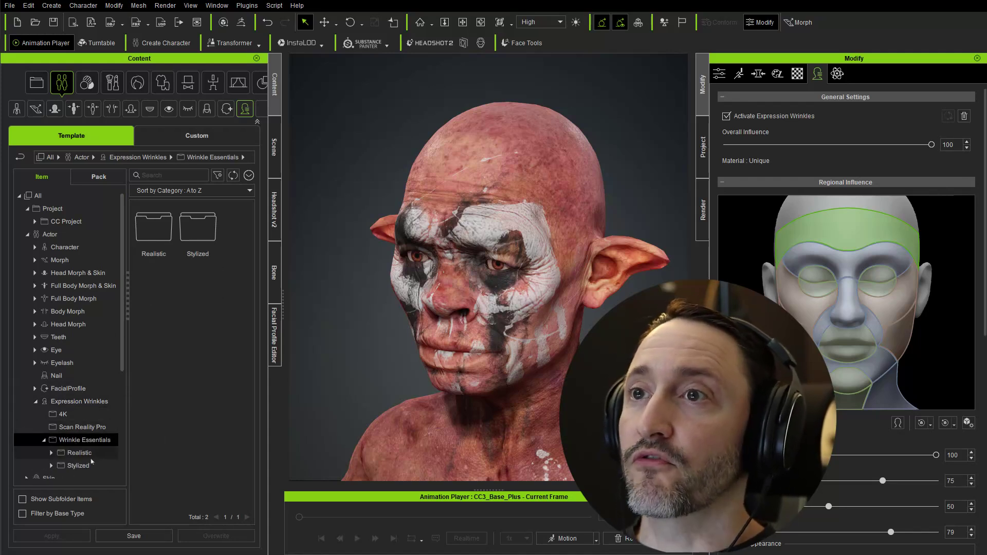
pyautogui.click(81, 466)
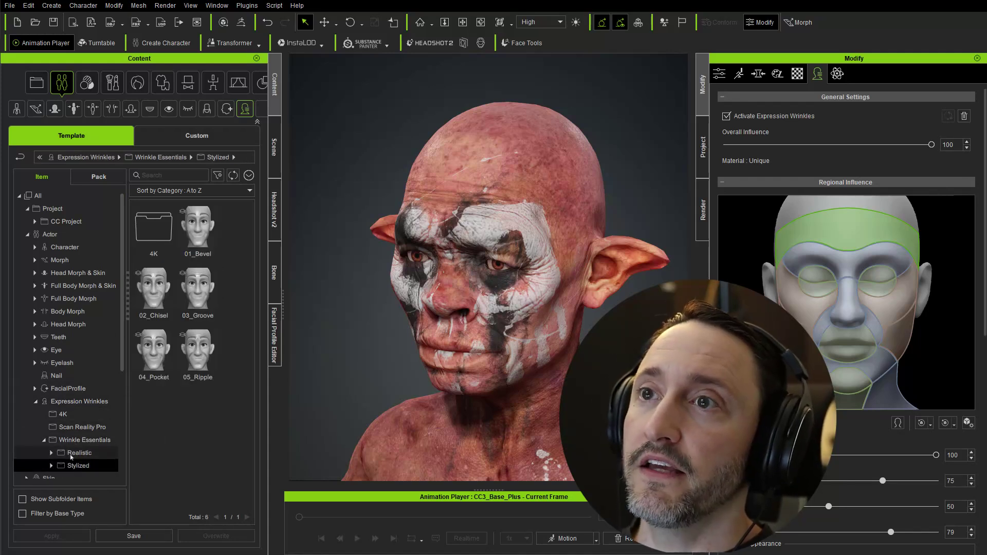
pyautogui.click(79, 452)
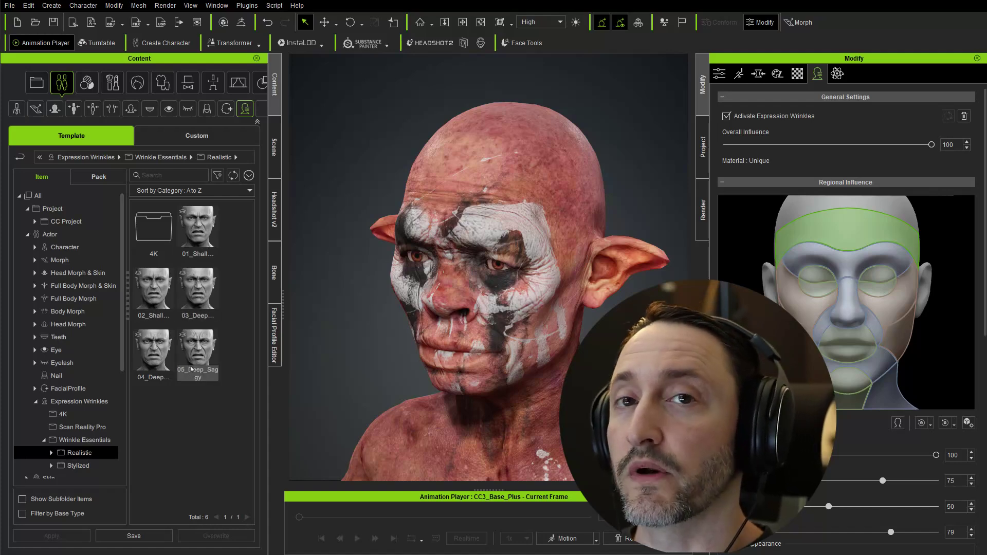
# Set the expression wrinkles' Overall Influence to 0 and examine the forehead up close
pyautogui.moveTo(504, 244); pyautogui.dragTo(595, 243, button='right')
pyautogui.moveTo(438, 215); pyautogui.dragTo(533, 193, button='right')
pyautogui.moveTo(895, 148); pyautogui.dragTo(726, 145)
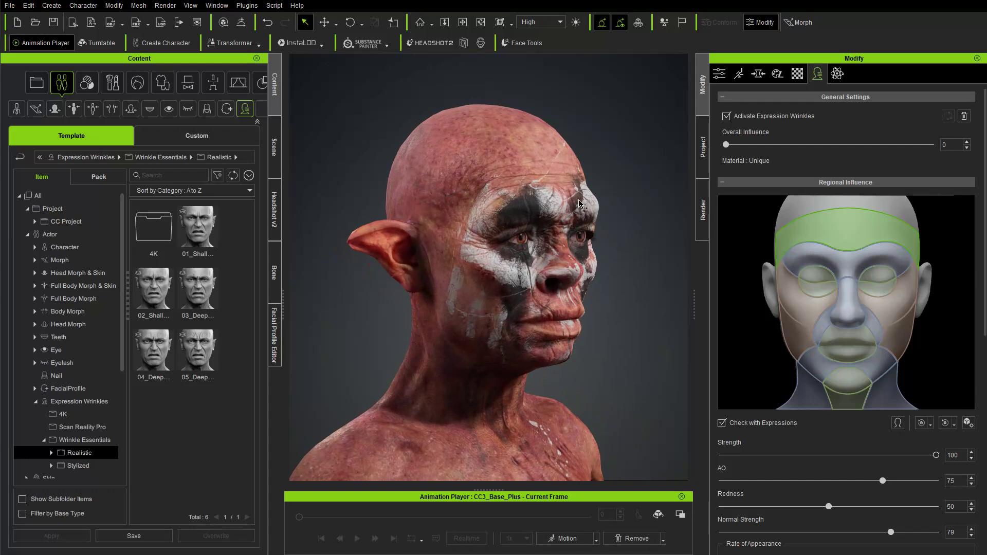
pyautogui.scroll(5, 557, 163)
pyautogui.moveTo(557, 163); pyautogui.dragTo(522, 190, button='middle')
pyautogui.scroll(-4, 554, 230)
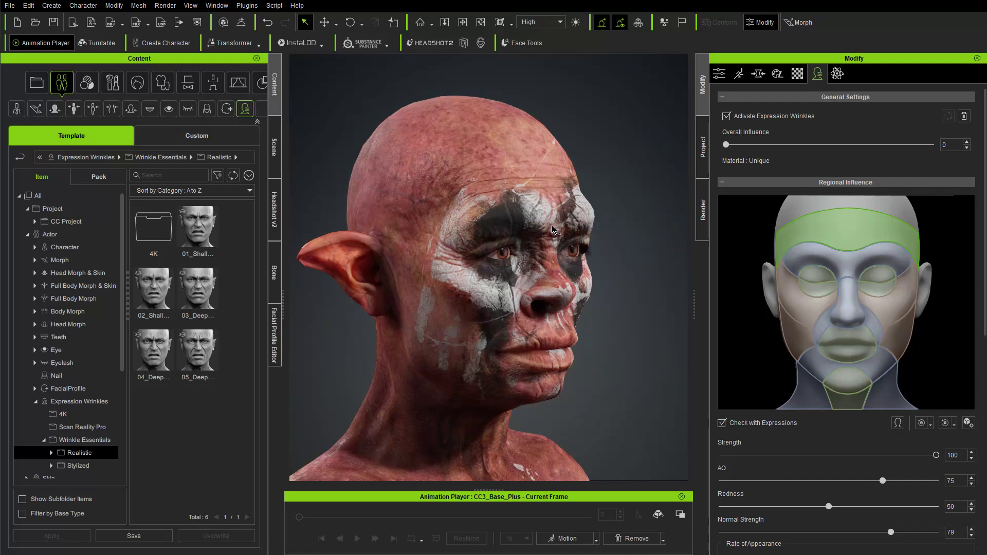
pyautogui.moveTo(553, 230); pyautogui.dragTo(554, 232, button='middle')
pyautogui.moveTo(554, 232); pyautogui.dragTo(605, 250, button='right')
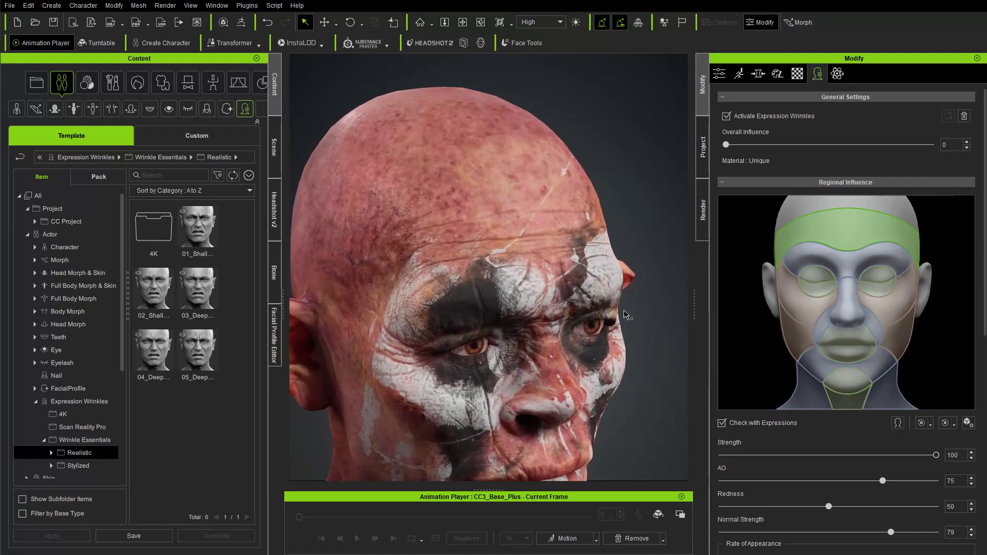
# Look through the regional wrinkle settings and set Overall Influence back to 100
pyautogui.scroll(-10, 849, 256)
pyautogui.scroll(10, 834, 324)
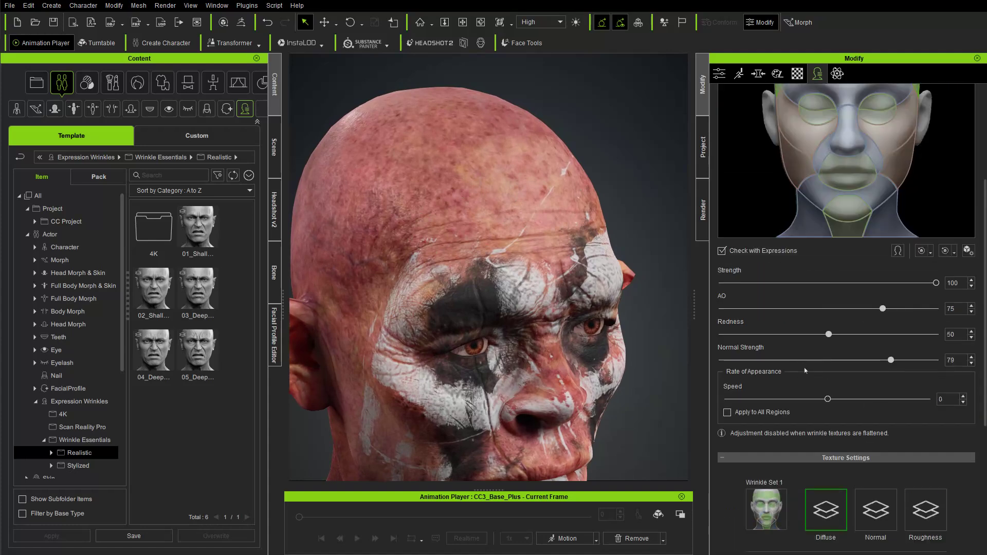
pyautogui.scroll(-3, 535, 220)
pyautogui.moveTo(726, 145); pyautogui.dragTo(895, 145)
pyautogui.moveTo(909, 178); pyautogui.dragTo(941, 180)
pyautogui.scroll(3, 398, 232)
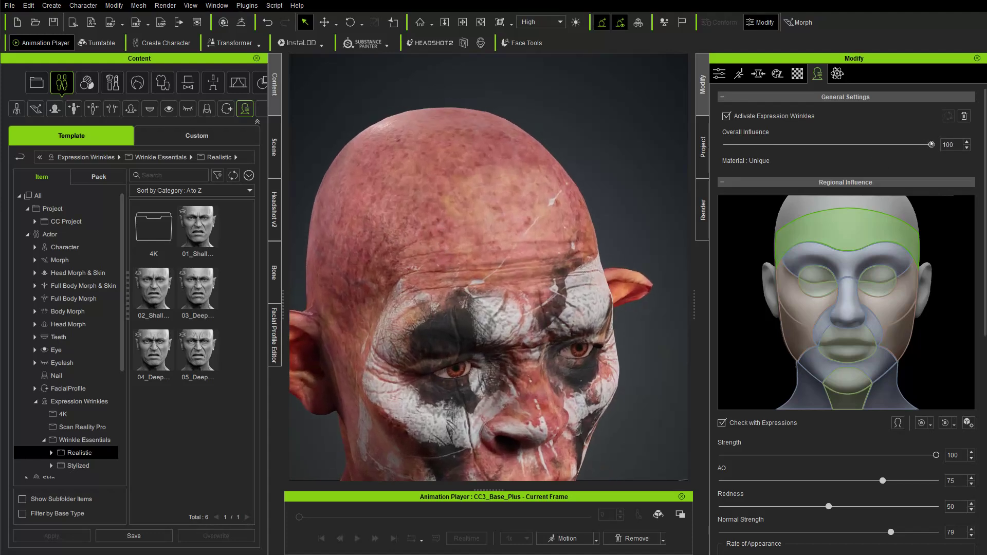
# Compare the forehead with wrinkles off and at 94 Overall Influence, ending with the influence at 0
pyautogui.moveTo(931, 144); pyautogui.dragTo(455, 280)
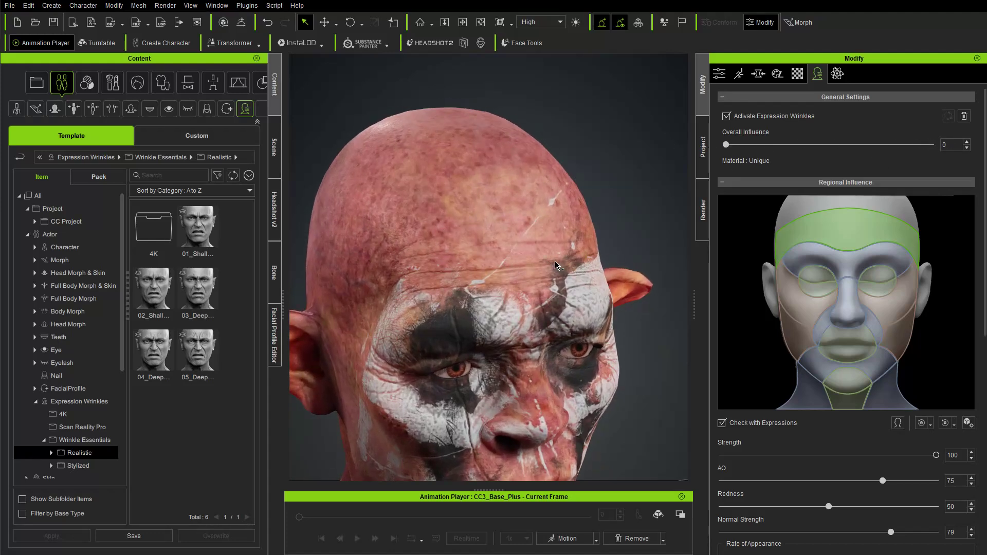
pyautogui.moveTo(727, 145); pyautogui.dragTo(920, 145)
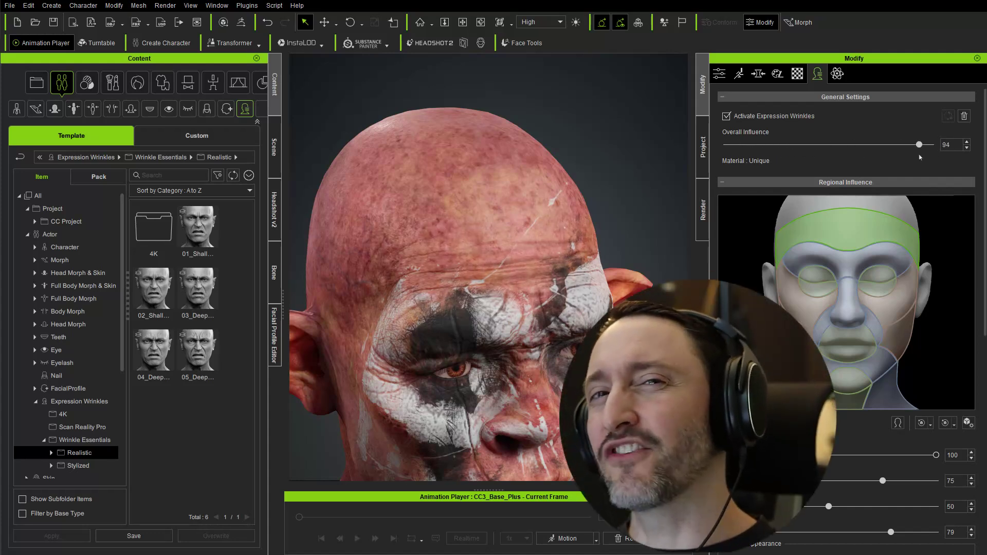
pyautogui.moveTo(919, 145); pyautogui.dragTo(723, 145)
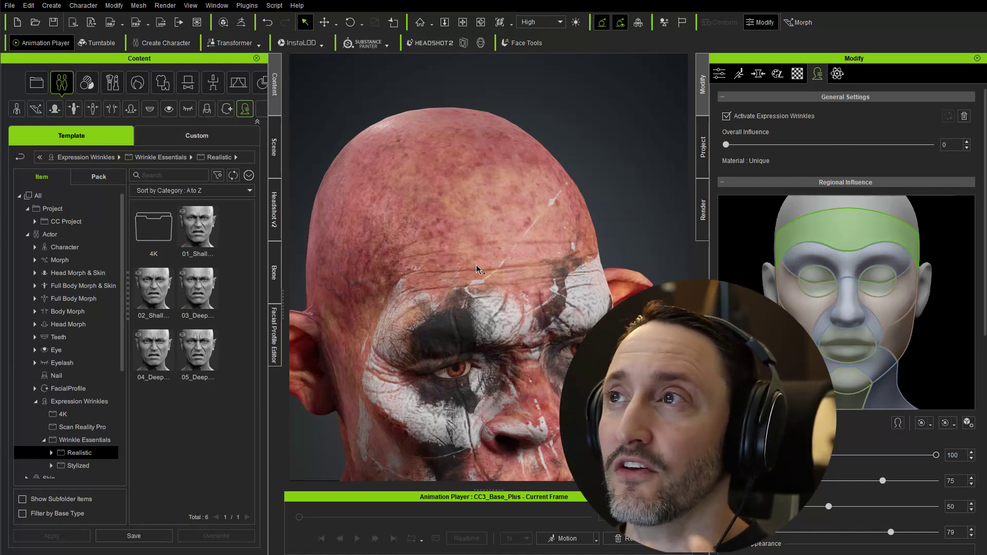
# Reset the face to its default expression and remove the expression wrinkles from the character
pyautogui.moveTo(531, 303); pyautogui.dragTo(519, 281, button='right')
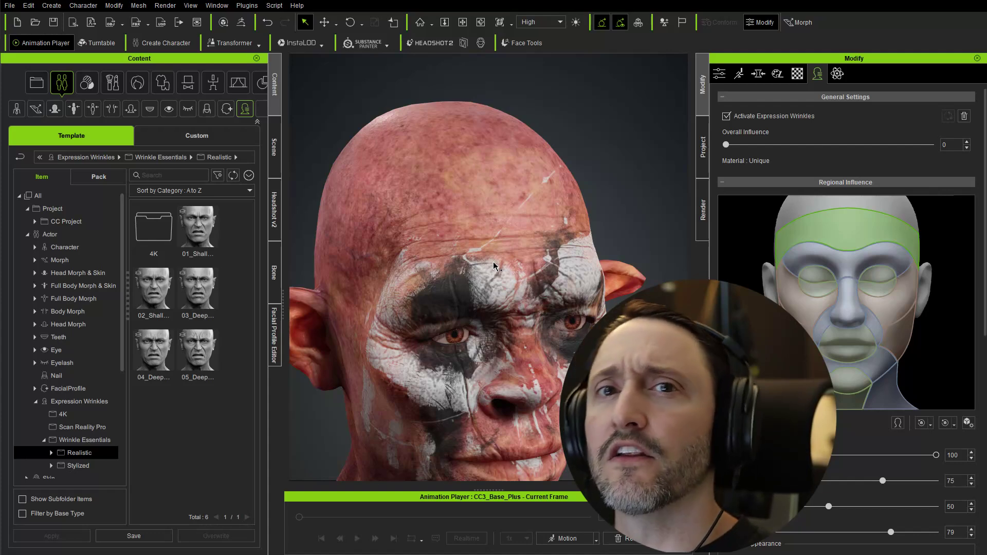
pyautogui.moveTo(494, 266); pyautogui.dragTo(467, 270, button='right')
pyautogui.scroll(-6, 467, 270)
pyautogui.moveTo(563, 312); pyautogui.dragTo(592, 299, button='middle')
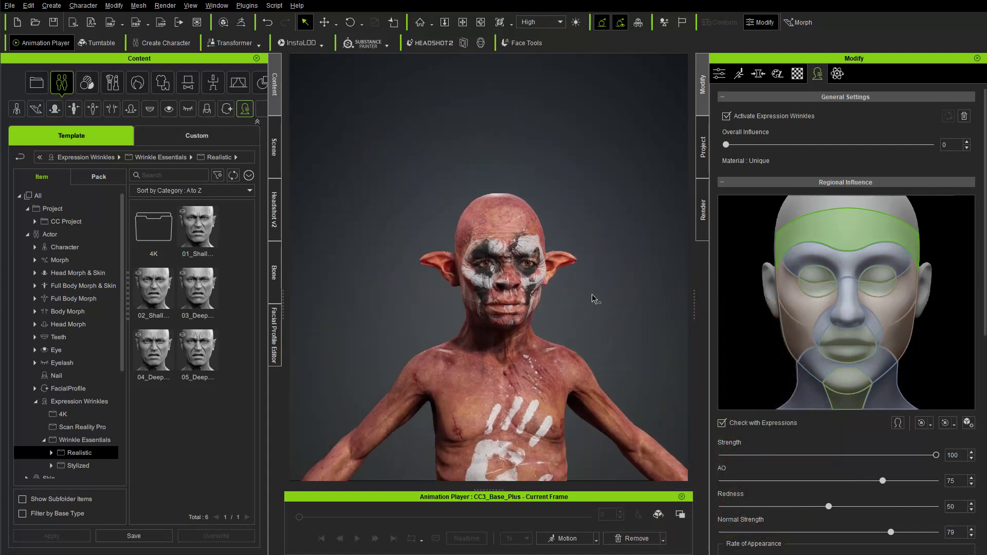
pyautogui.click(898, 425)
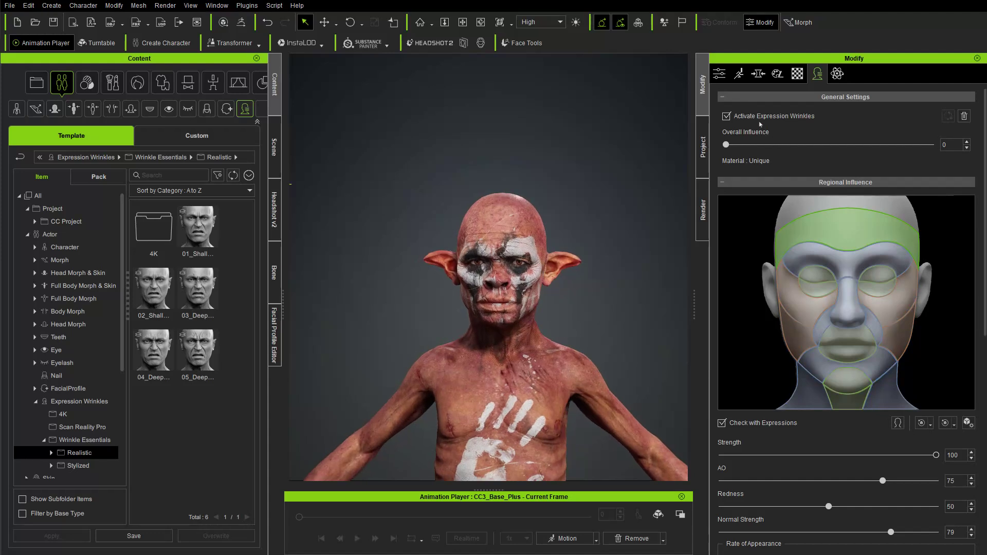
pyautogui.click(964, 116)
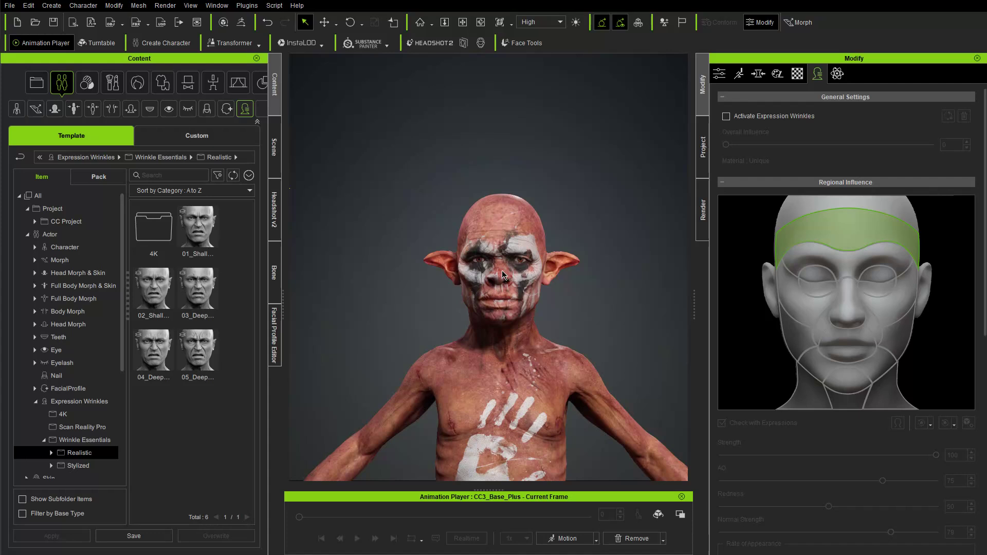
# Show the scene list and start a Face Tools transfer of the goblin with Base Model Only
pyautogui.moveTo(494, 343); pyautogui.dragTo(502, 267, button='middle')
pyautogui.moveTo(502, 267); pyautogui.dragTo(539, 287, button='right')
pyautogui.moveTo(539, 287); pyautogui.dragTo(533, 307, button='middle')
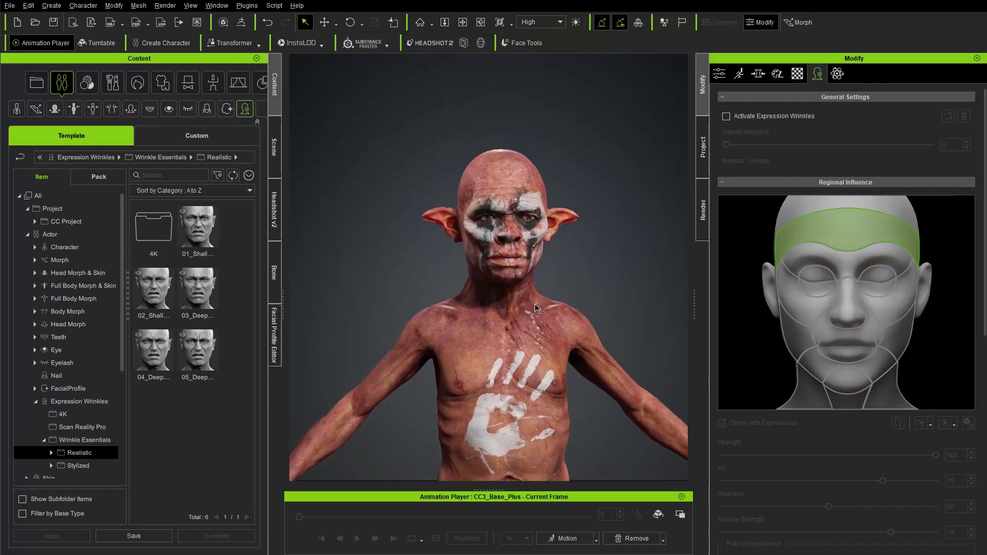
pyautogui.click(274, 148)
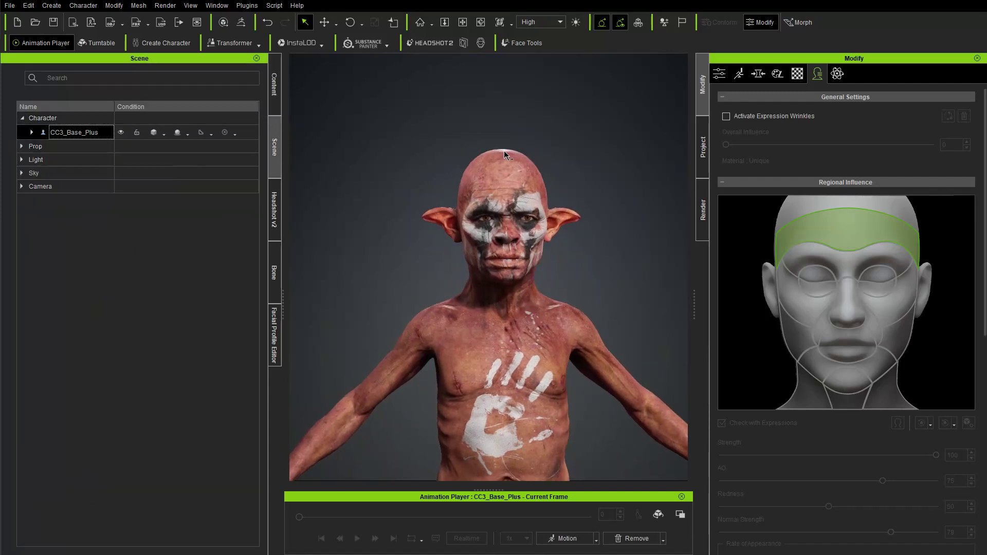
pyautogui.click(521, 45)
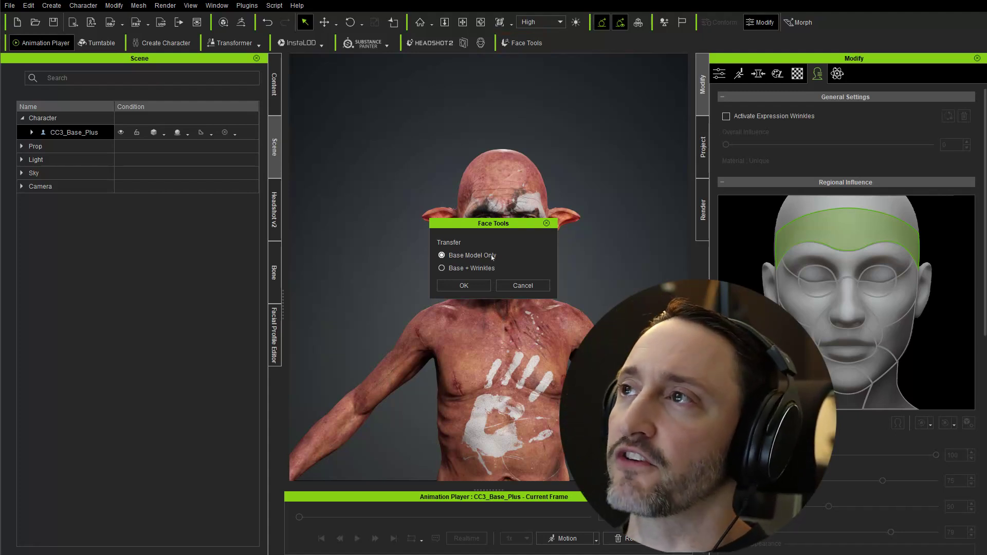
pyautogui.click(464, 285)
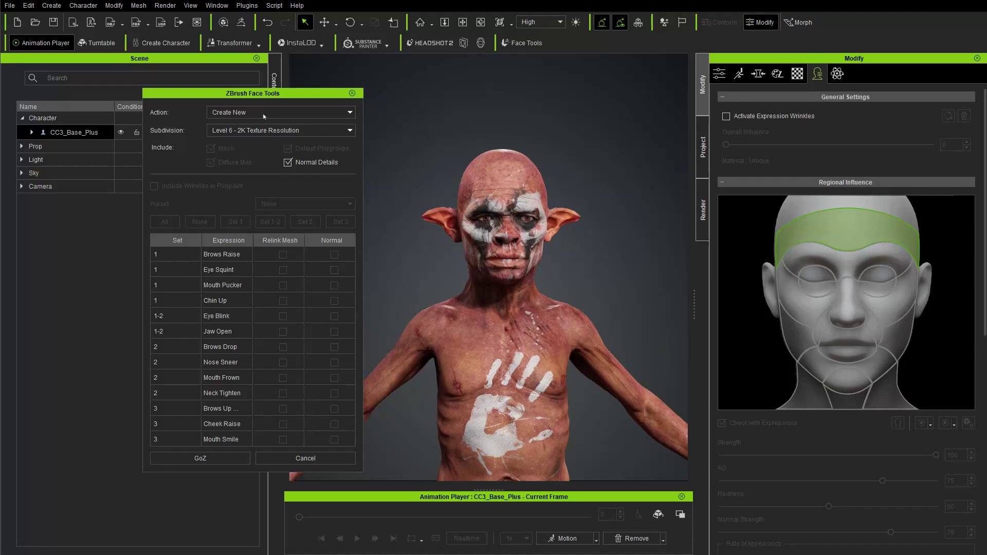
# Send the head to ZBrush with GoZ as Create New at Level 6 - 2K Texture Resolution, with Normal Details included
pyautogui.click(238, 132)
pyautogui.click(271, 132)
pyautogui.click(200, 458)
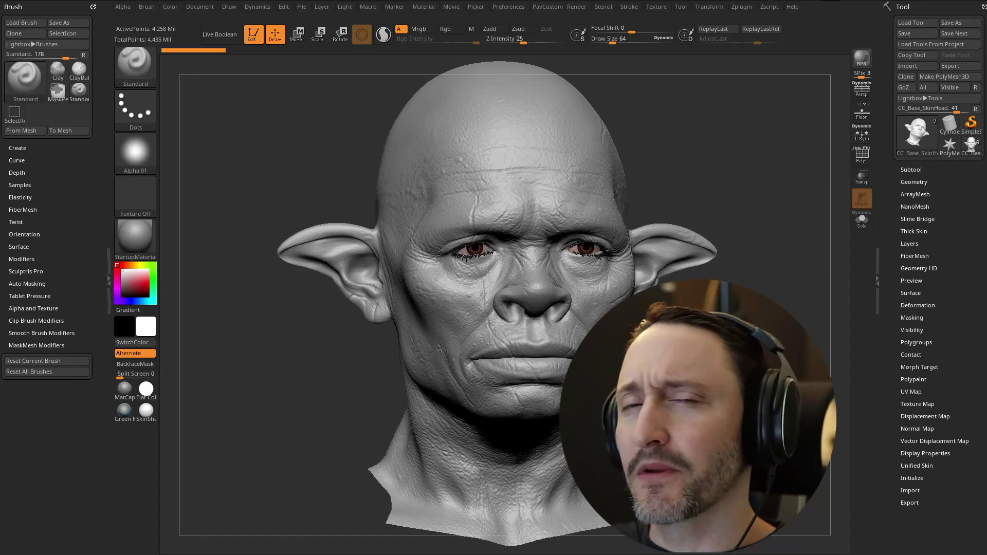
# Replace the docked Brush palette with the Zplugin palette and expand its ZBrush Face Tools section
pyautogui.moveTo(761, 205)
pyautogui.mouseDown()
pyautogui.moveTo(722, 201)
pyautogui.moveTo(748, 199)
pyautogui.mouseUp()
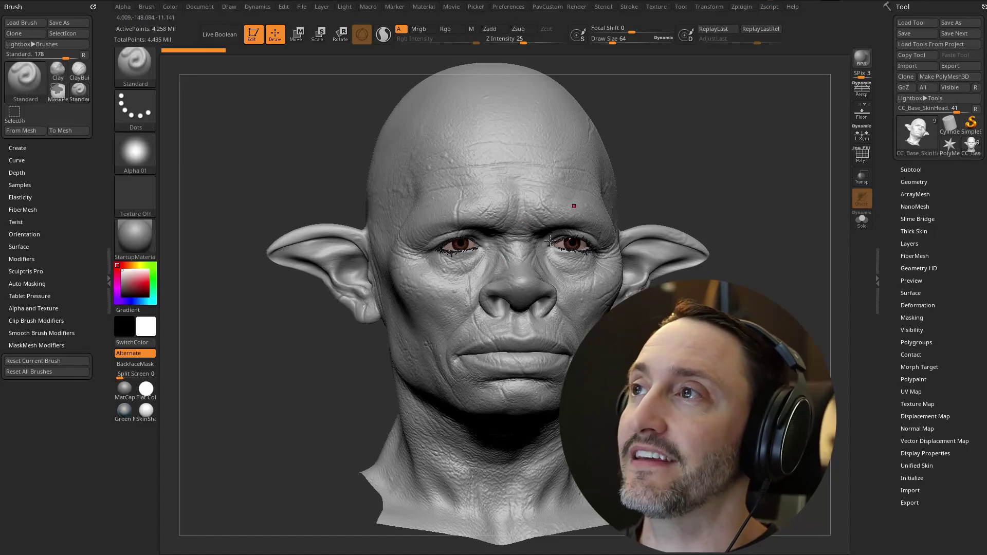
pyautogui.moveTo(746, 226)
pyautogui.mouseDown()
pyautogui.moveTo(540, 226)
pyautogui.moveTo(751, 226)
pyautogui.mouseUp()
pyautogui.moveTo(720, 314)
pyautogui.mouseDown()
pyautogui.moveTo(781, 314)
pyautogui.moveTo(760, 314)
pyautogui.mouseUp()
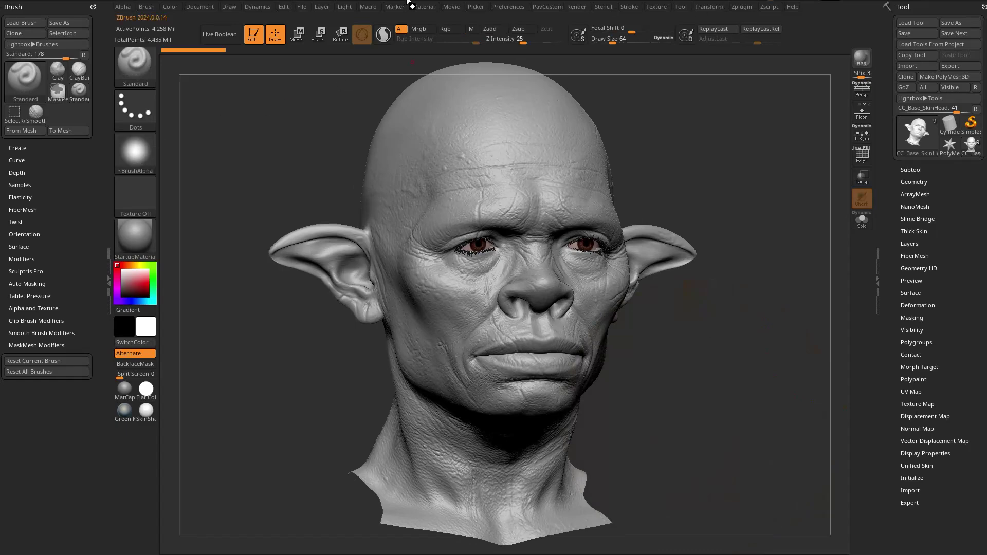
pyautogui.moveTo(300, 93); pyautogui.dragTo(229, 133)
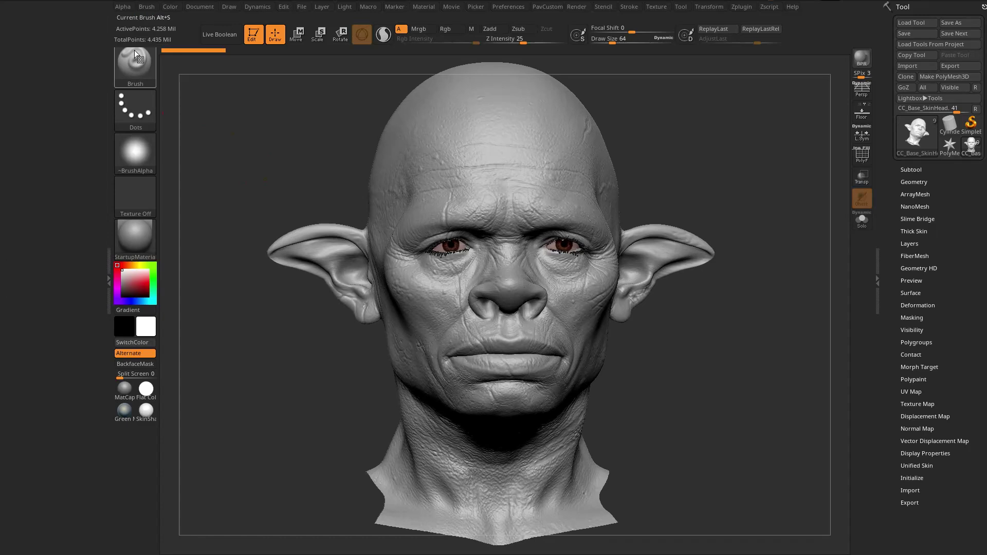
pyautogui.click(745, 6)
pyautogui.moveTo(740, 19); pyautogui.dragTo(72, 21)
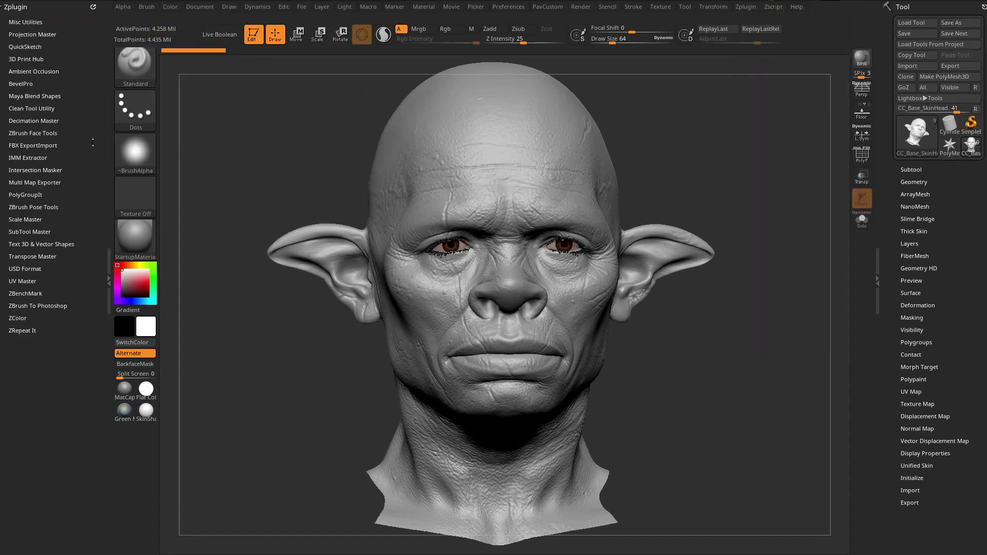
pyautogui.click(38, 133)
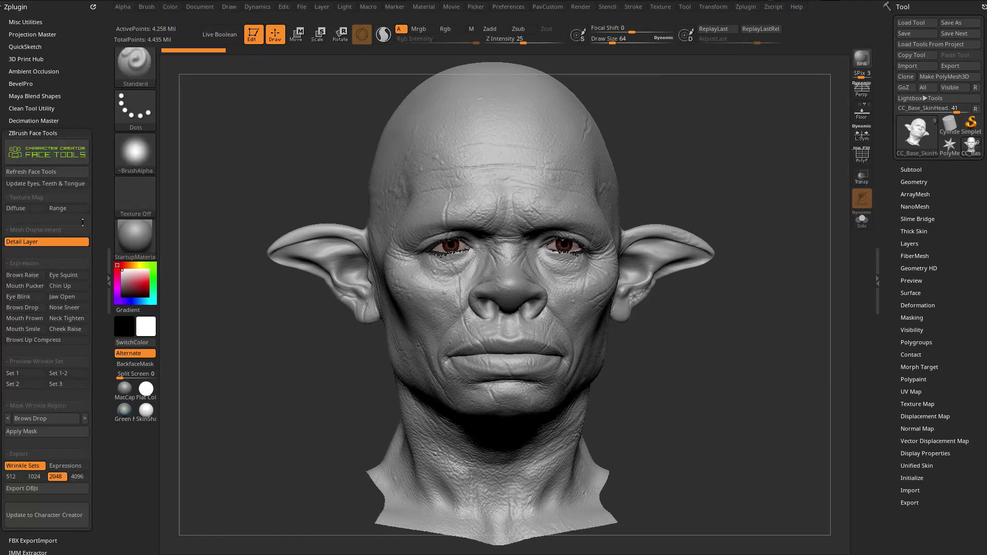
# Turn off the head's Detail Layer in ZBrush Face Tools and expand the Layers list
pyautogui.moveTo(242, 259); pyautogui.dragTo(228, 154)
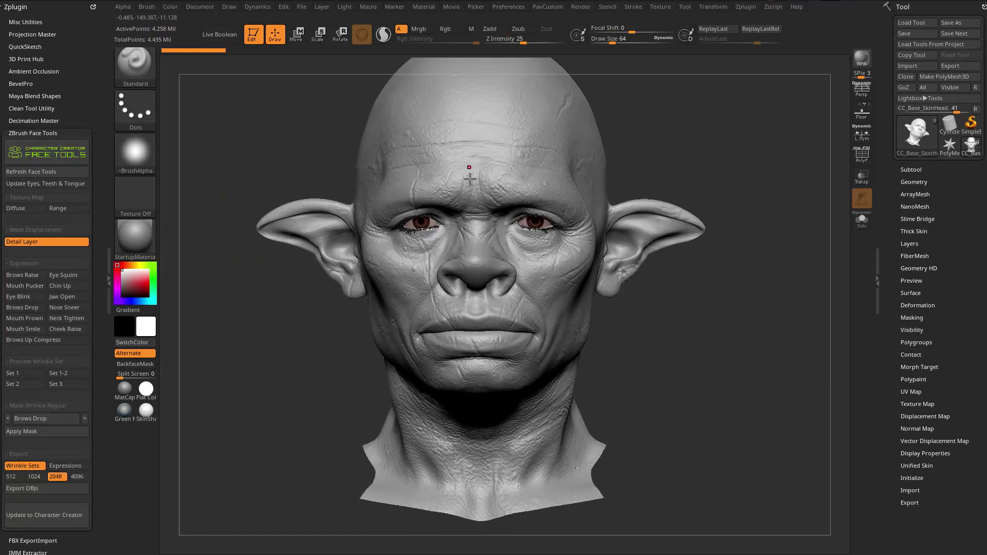
pyautogui.keyDown('alt'); pyautogui.moveTo(737, 139); pyautogui.dragTo(749, 172); pyautogui.keyUp('alt')
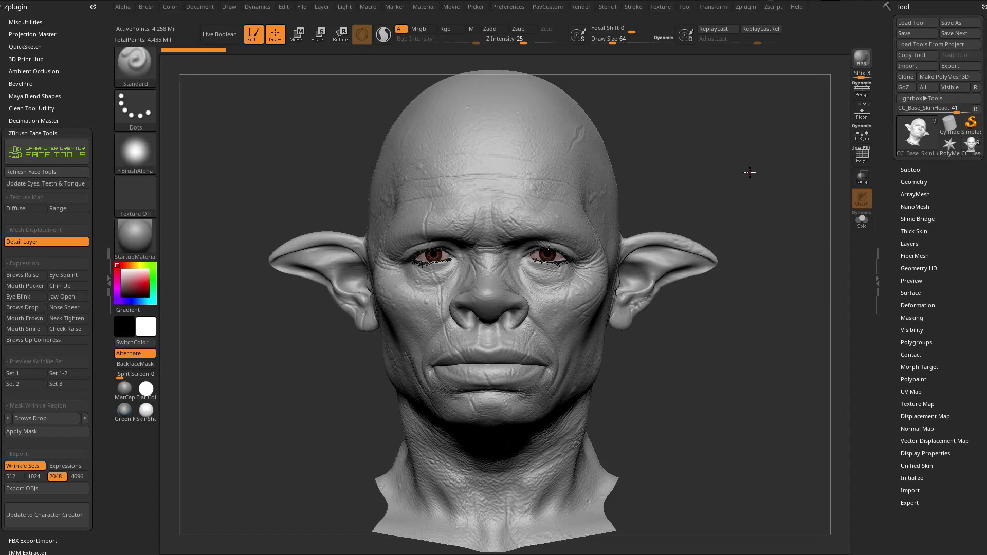
pyautogui.moveTo(699, 171)
pyautogui.mouseDown()
pyautogui.moveTo(813, 180)
pyautogui.moveTo(656, 154)
pyautogui.moveTo(646, 168)
pyautogui.moveTo(715, 165)
pyautogui.mouseUp()
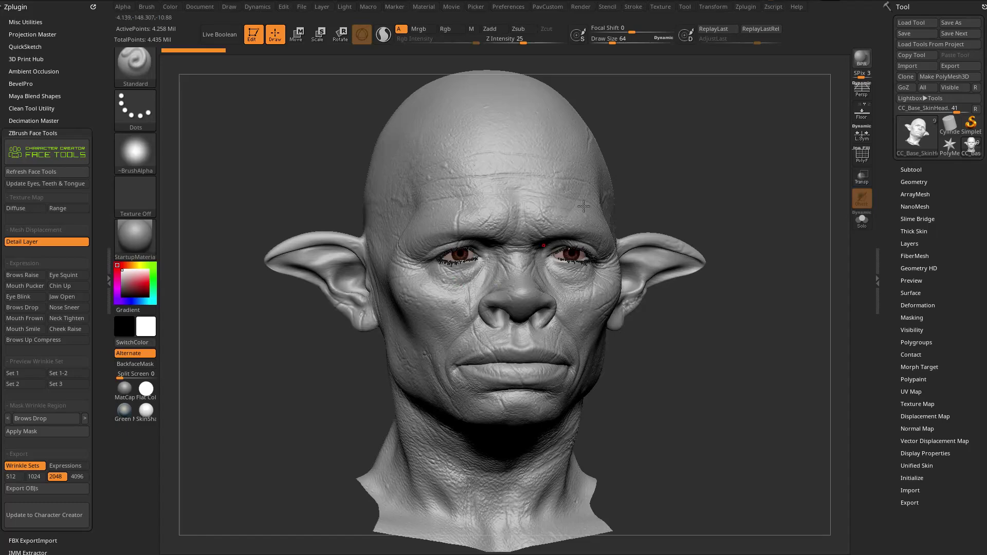
pyautogui.moveTo(723, 148); pyautogui.dragTo(700, 150)
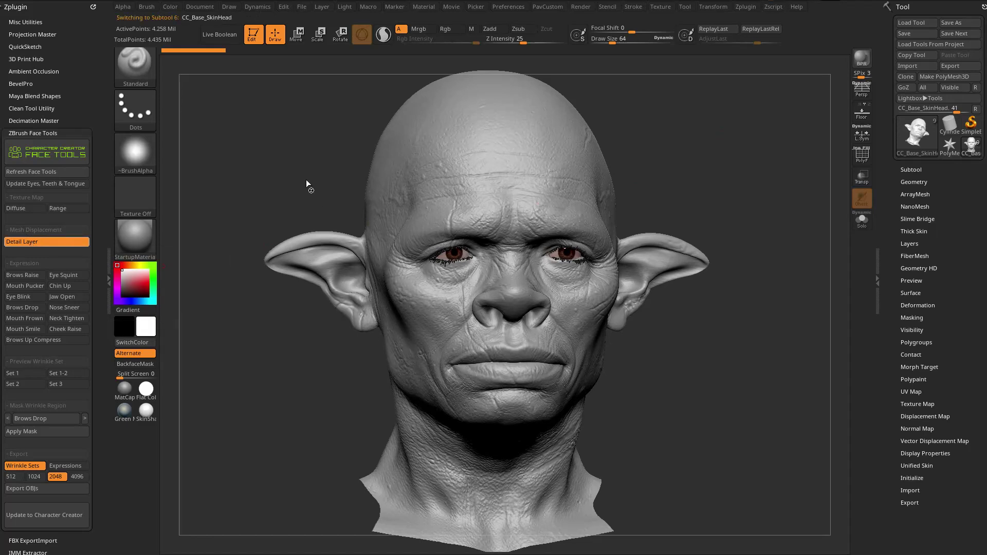
pyautogui.click(25, 242)
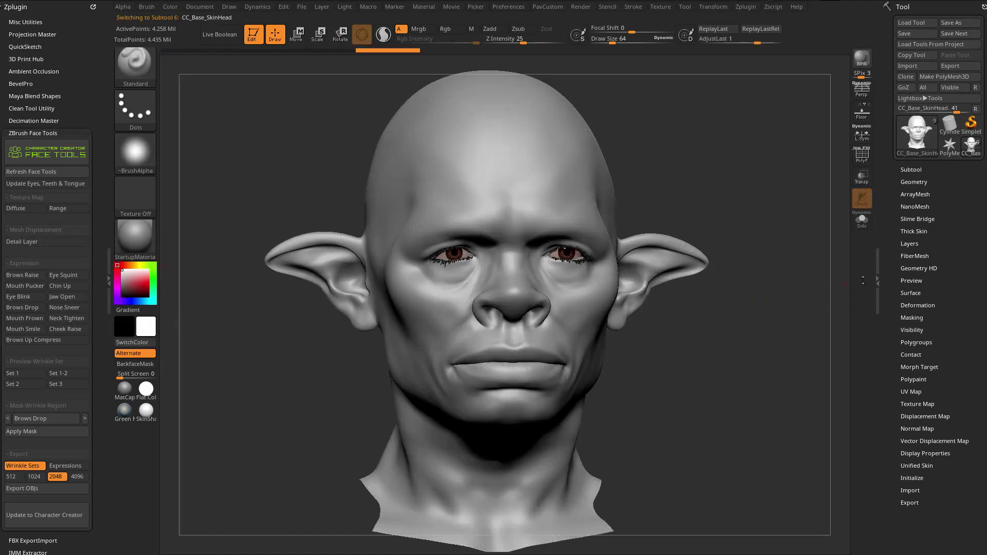
pyautogui.press('shift')
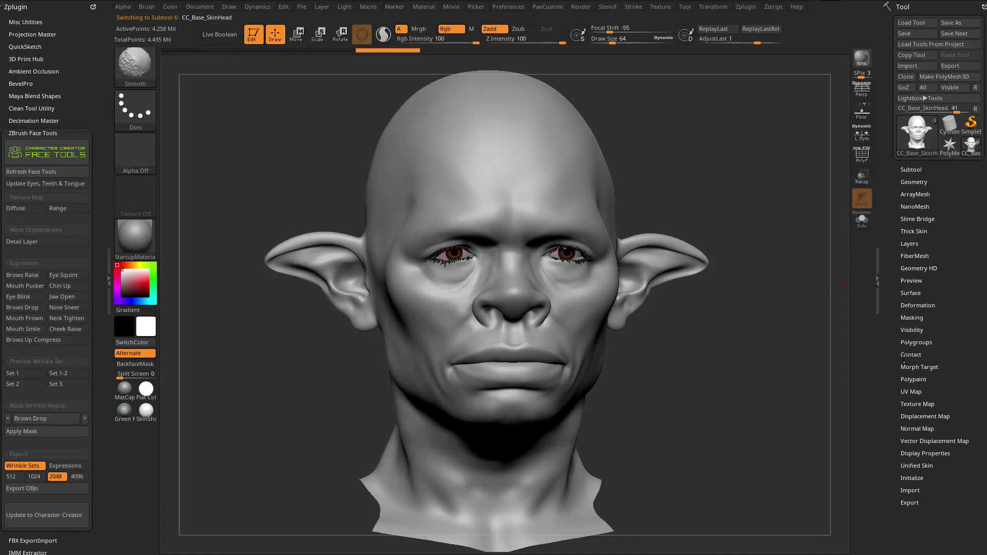
pyautogui.click(908, 245)
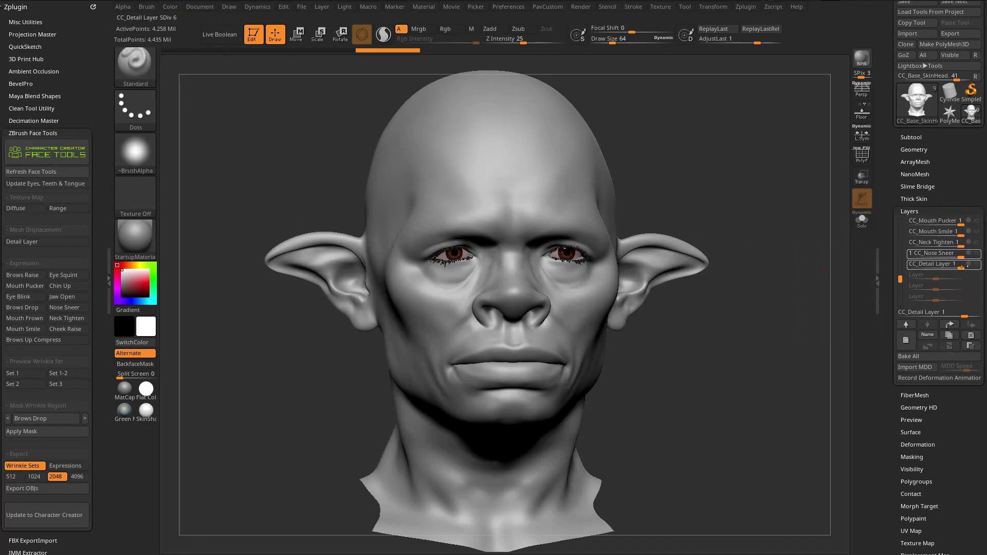
# Display the Diffuse texture on the head and change its material to SkinShade4
pyautogui.click(28, 210)
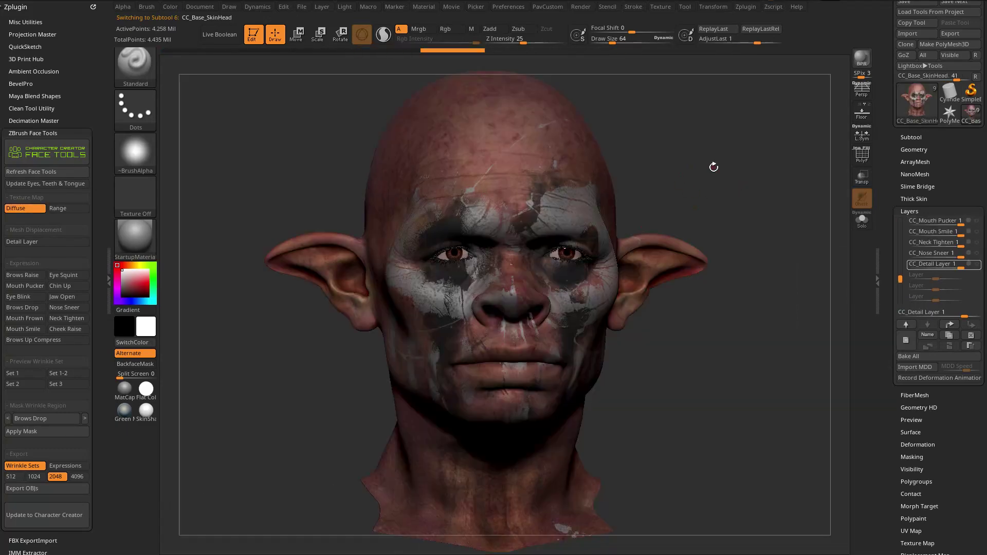
pyautogui.moveTo(714, 167)
pyautogui.mouseDown()
pyautogui.moveTo(689, 172)
pyautogui.moveTo(717, 174)
pyautogui.mouseUp()
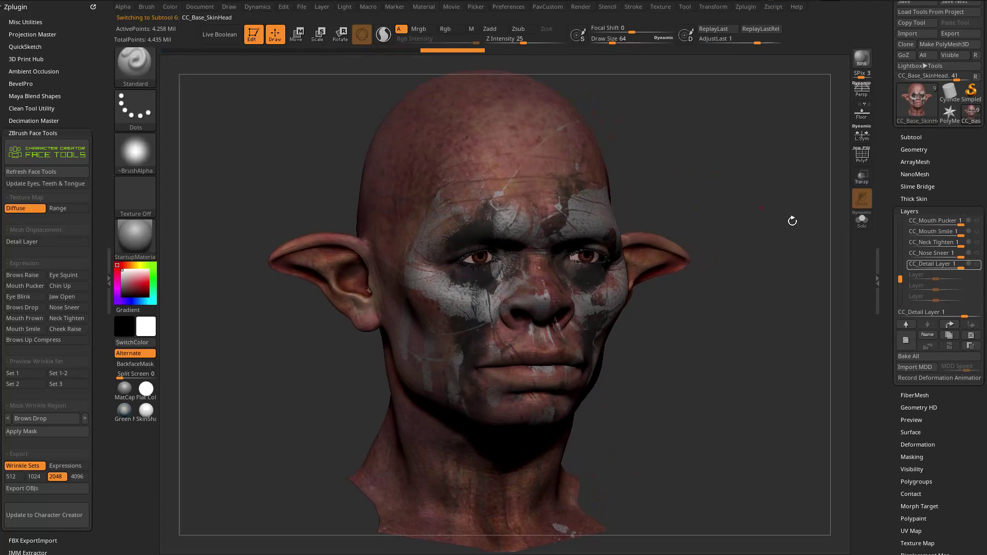
pyautogui.click(134, 231)
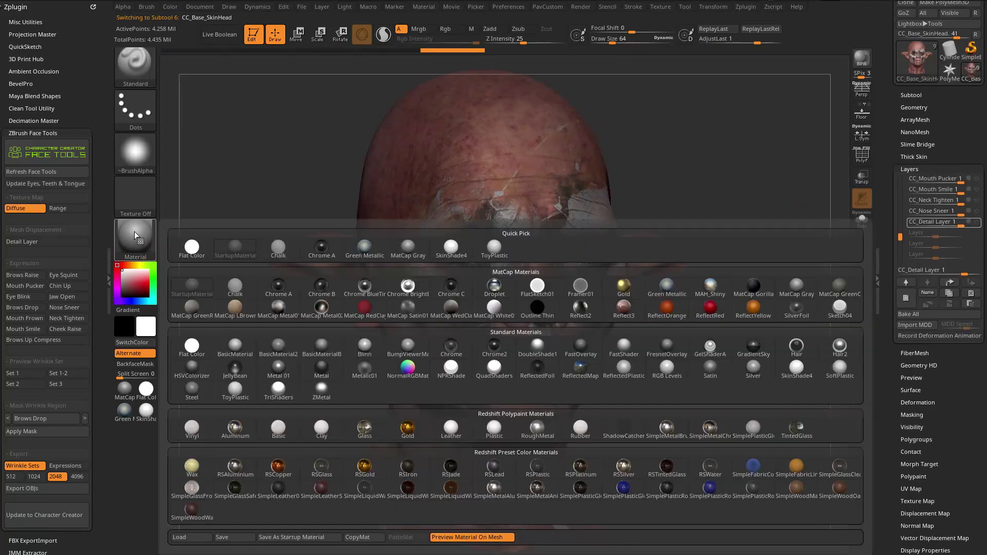
pyautogui.click(796, 366)
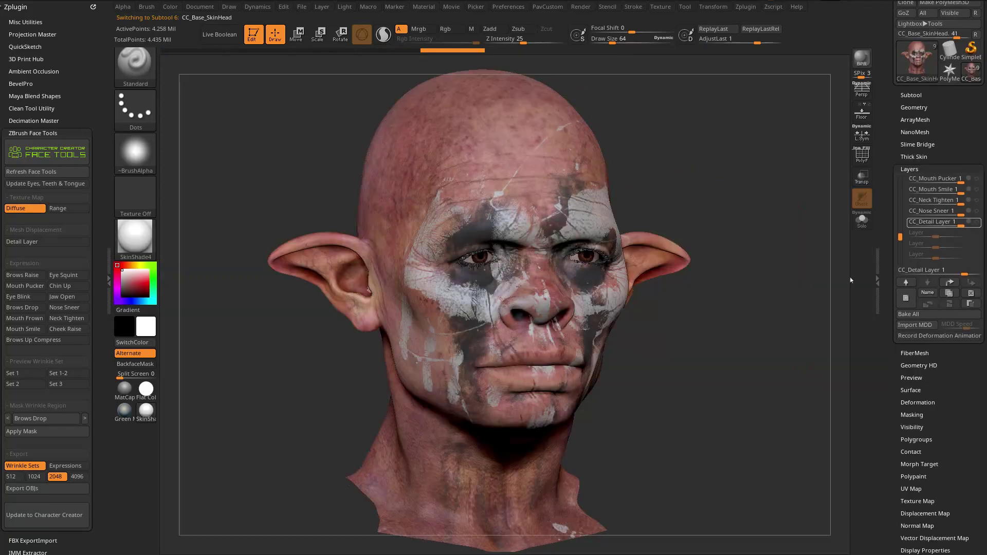
# Convert the head's texture map to polypaint with Zadd and Rgb enabled, ending with Rgb off for sculpting
pyautogui.scroll(-6, 906, 202)
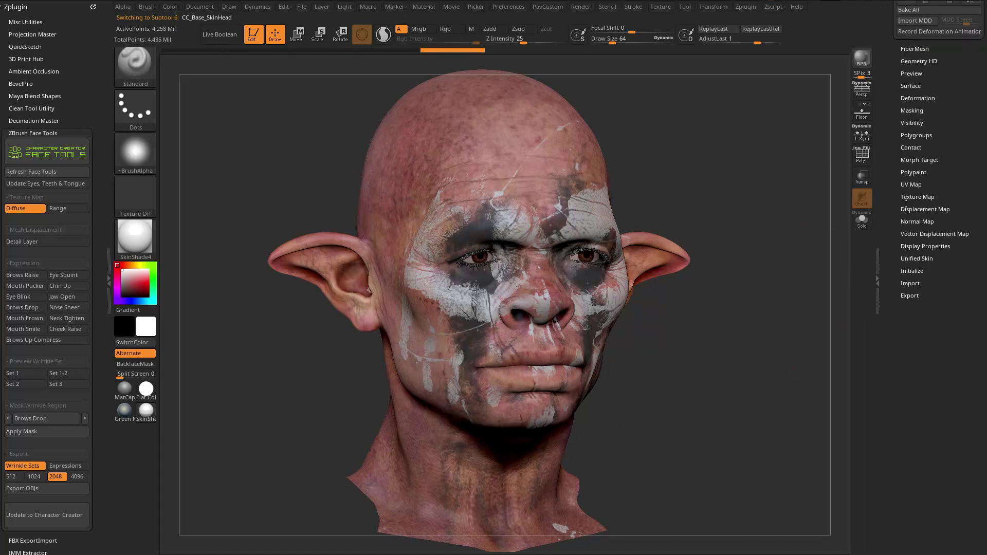
pyautogui.press('shift')
pyautogui.click(908, 197)
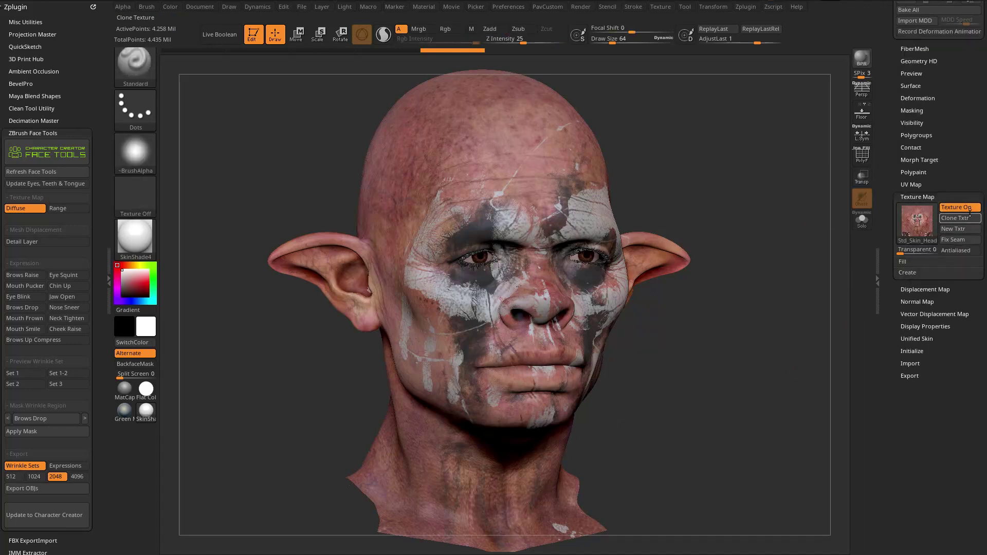
pyautogui.moveTo(931, 220)
pyautogui.click(916, 174)
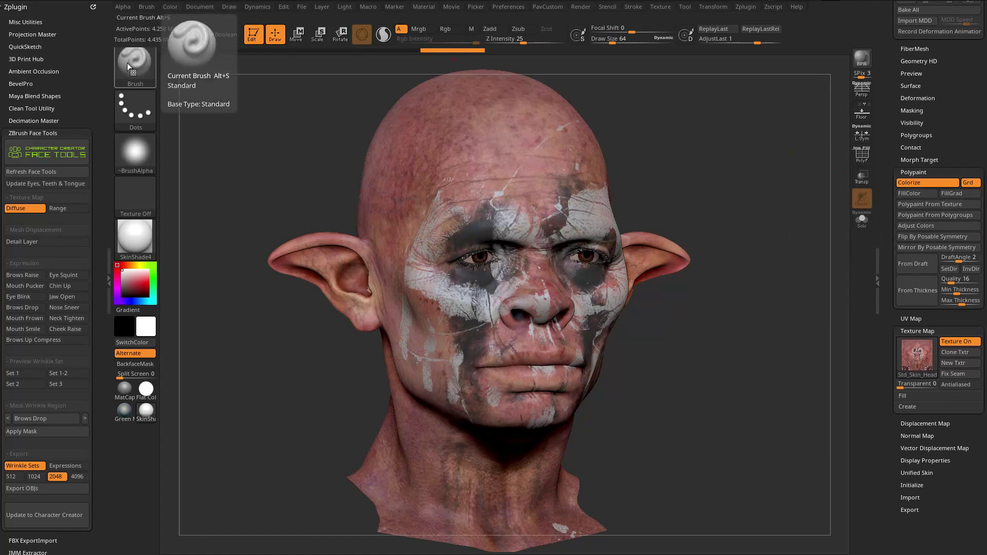
pyautogui.click(491, 29)
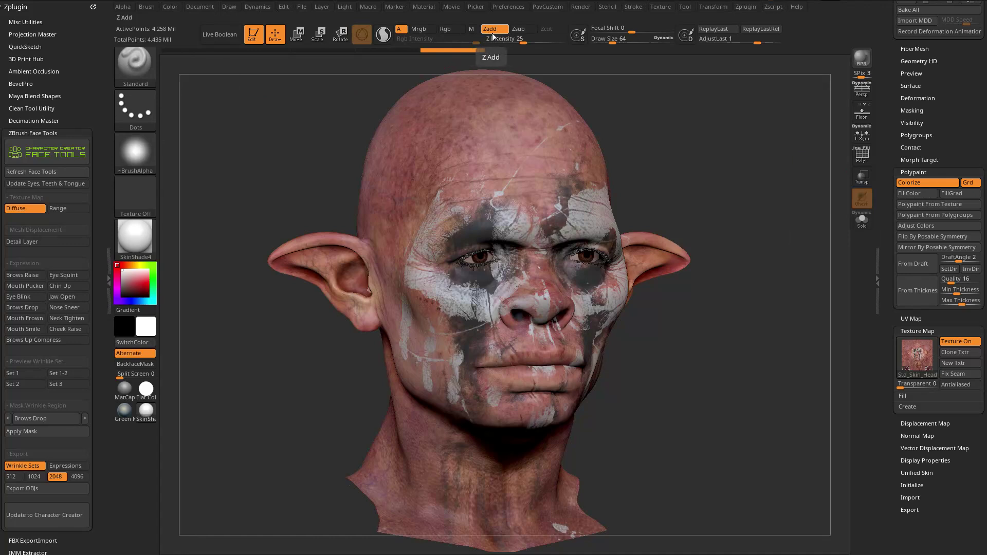
pyautogui.click(445, 28)
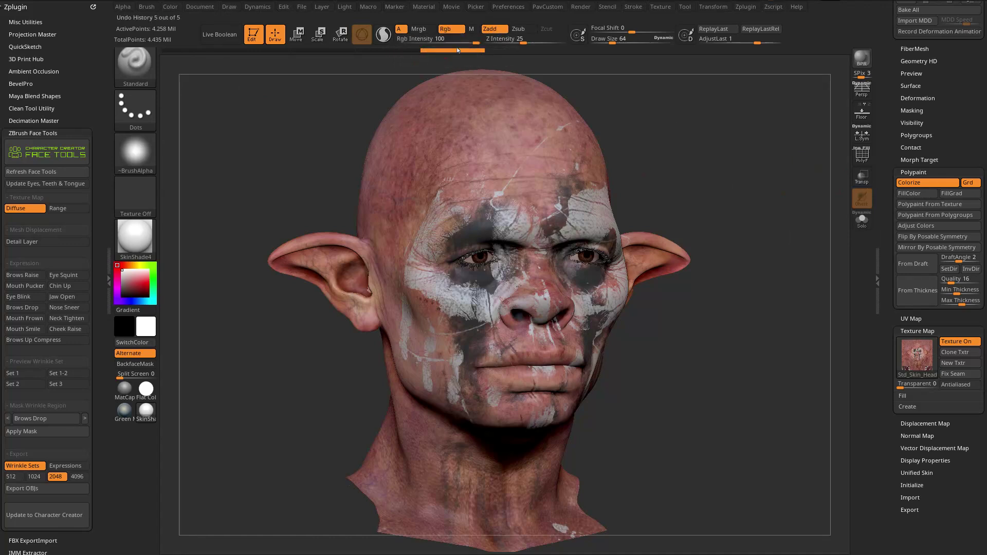
pyautogui.click(935, 204)
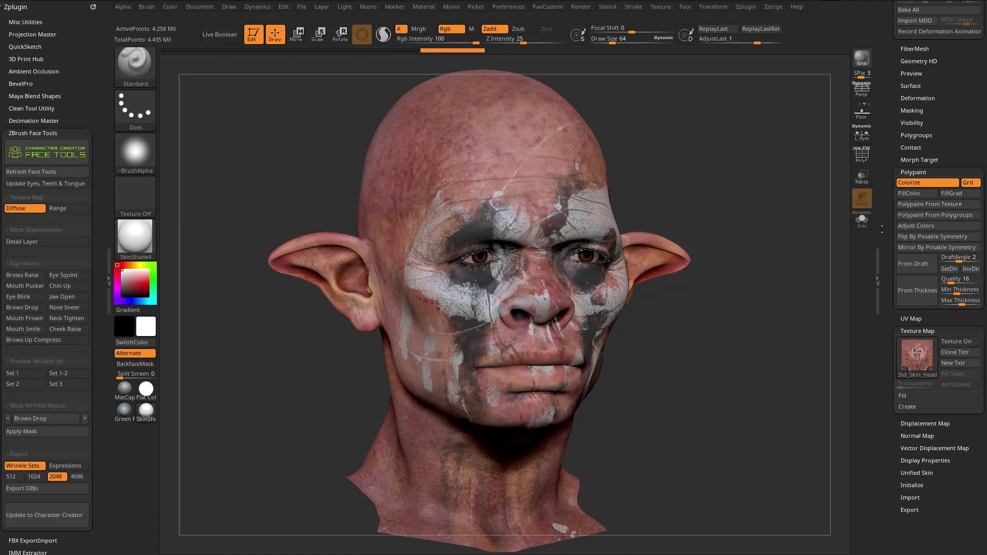
pyautogui.click(450, 29)
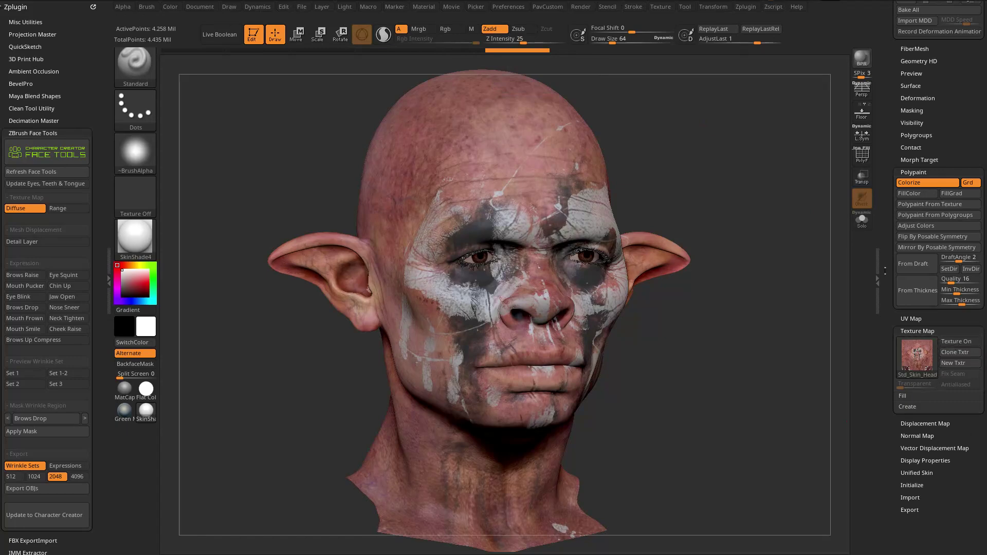
# Expand the subtool list and check the polypaint display of CC_Base_SkinHead by toggling it off and on
pyautogui.scroll(5, 955, 342)
pyautogui.click(912, 169)
pyautogui.scroll(-1, 952, 204)
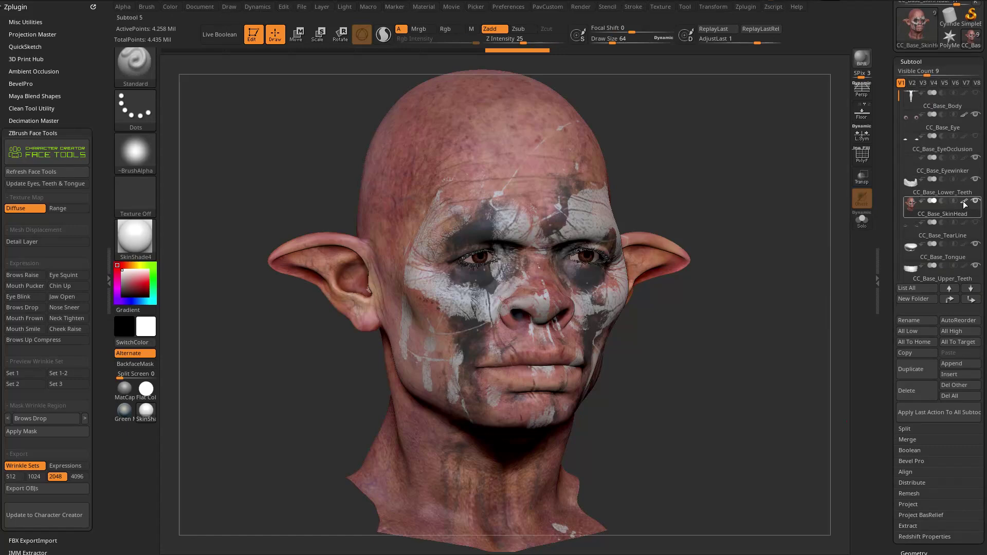
pyautogui.click(965, 202)
pyautogui.click(966, 201)
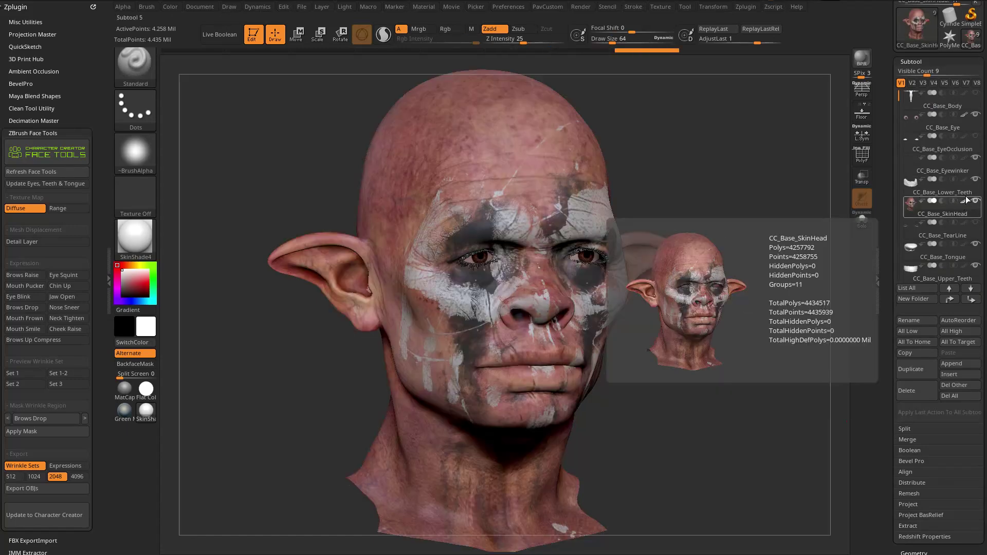
pyautogui.click(965, 202)
pyautogui.click(964, 202)
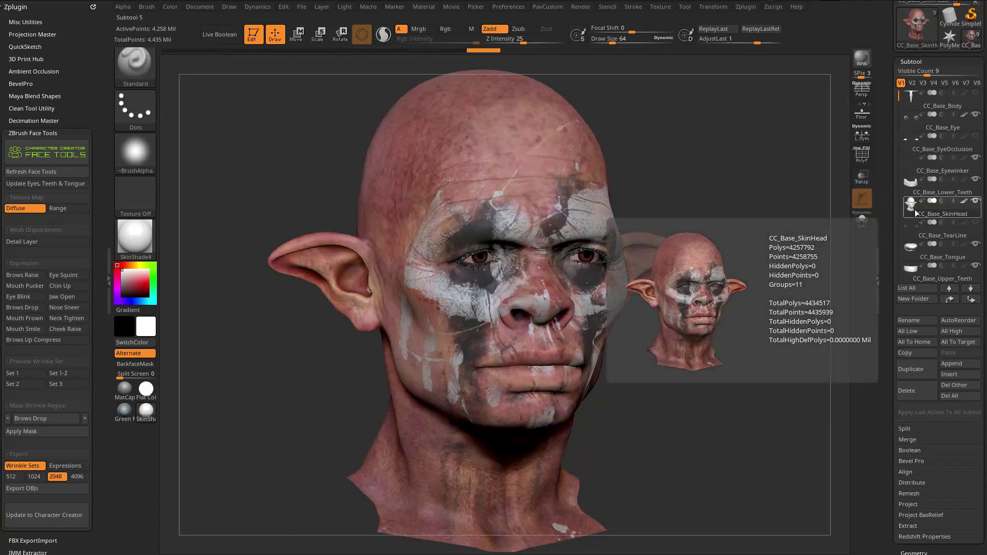
# Expand the Geometry settings to check the subdivision level, and turn the head's Detail Layer back on
pyautogui.moveTo(797, 208); pyautogui.dragTo(745, 207)
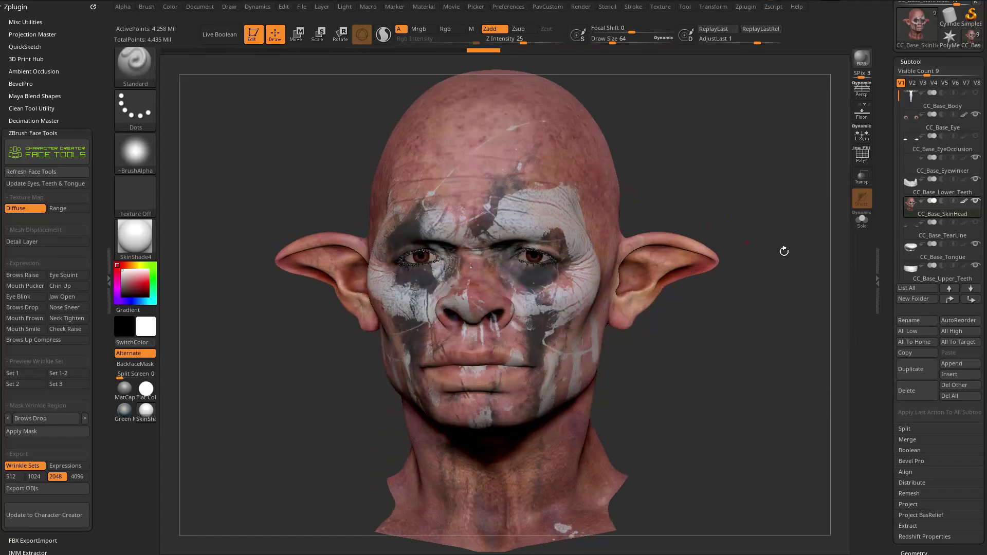
pyautogui.moveTo(887, 272); pyautogui.dragTo(887, 128)
pyautogui.click(914, 268)
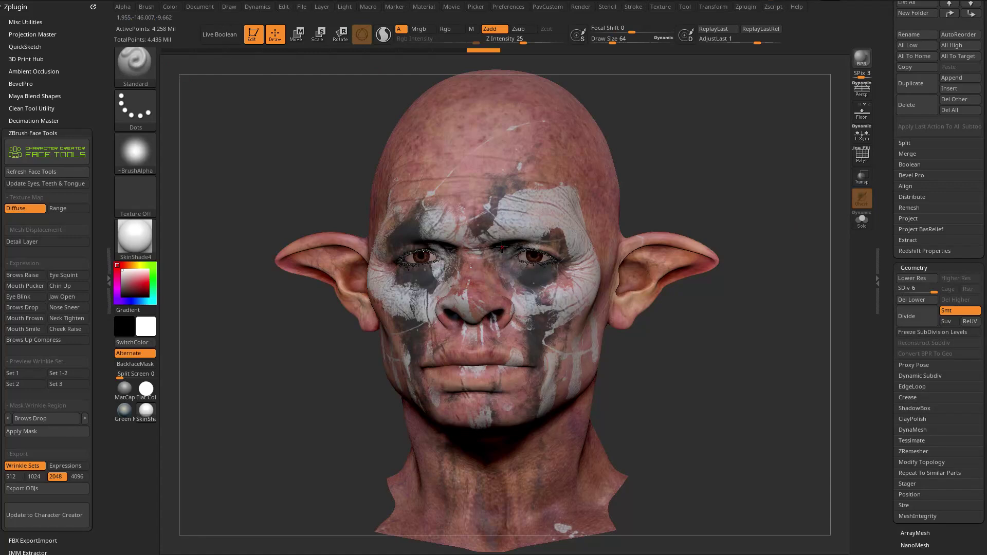
pyautogui.click(49, 242)
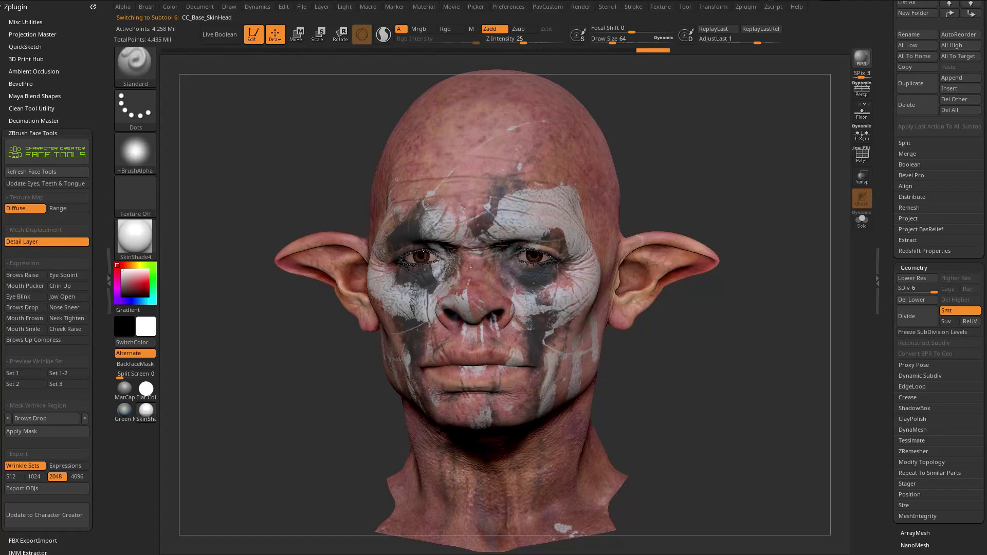
pyautogui.moveTo(693, 204); pyautogui.dragTo(733, 198)
pyautogui.moveTo(888, 319); pyautogui.dragTo(890, 123)
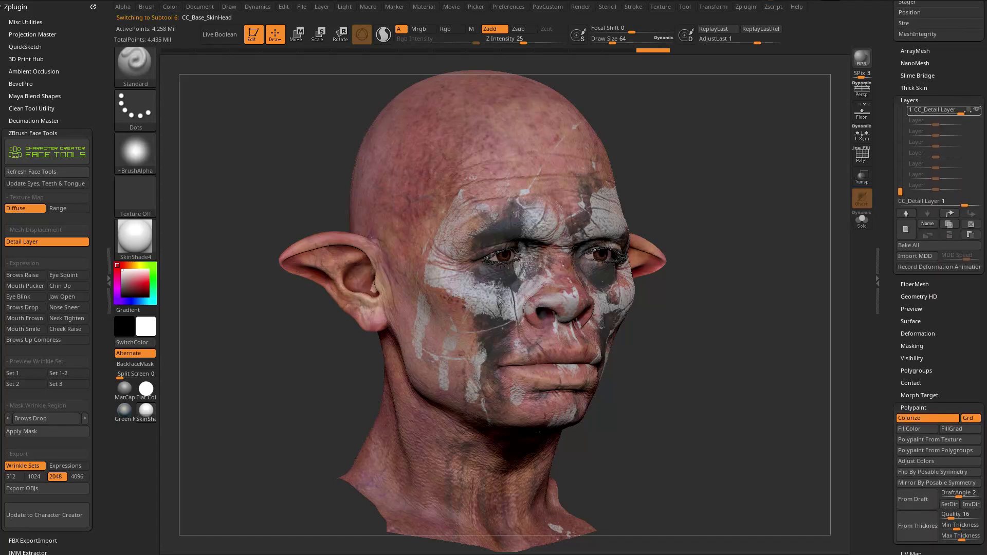
# Toggle the visibility of the head's CC_Detail Layer and inspect the sculpted details from the front
pyautogui.click(978, 109)
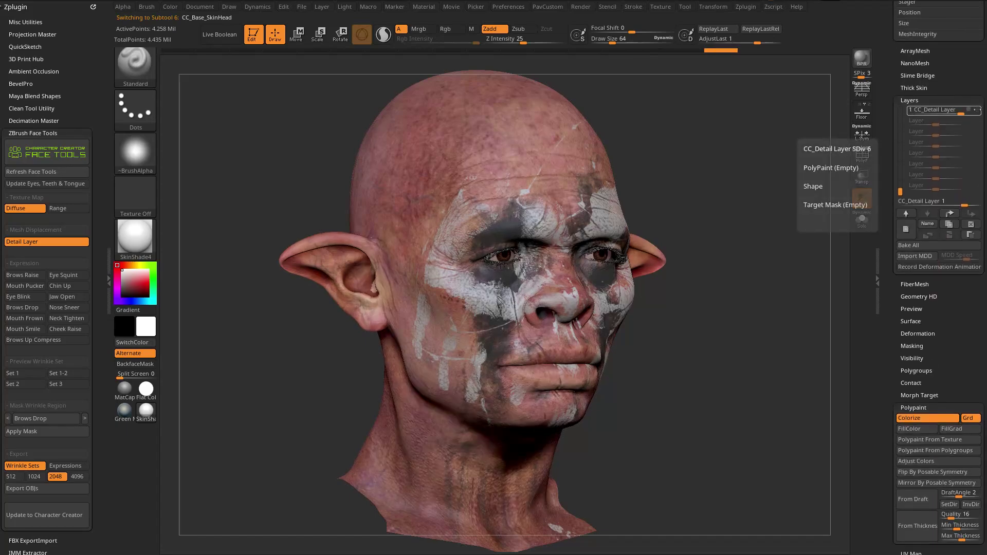
pyautogui.moveTo(766, 241)
pyautogui.mouseDown()
pyautogui.moveTo(712, 255)
pyautogui.moveTo(767, 256)
pyautogui.mouseUp()
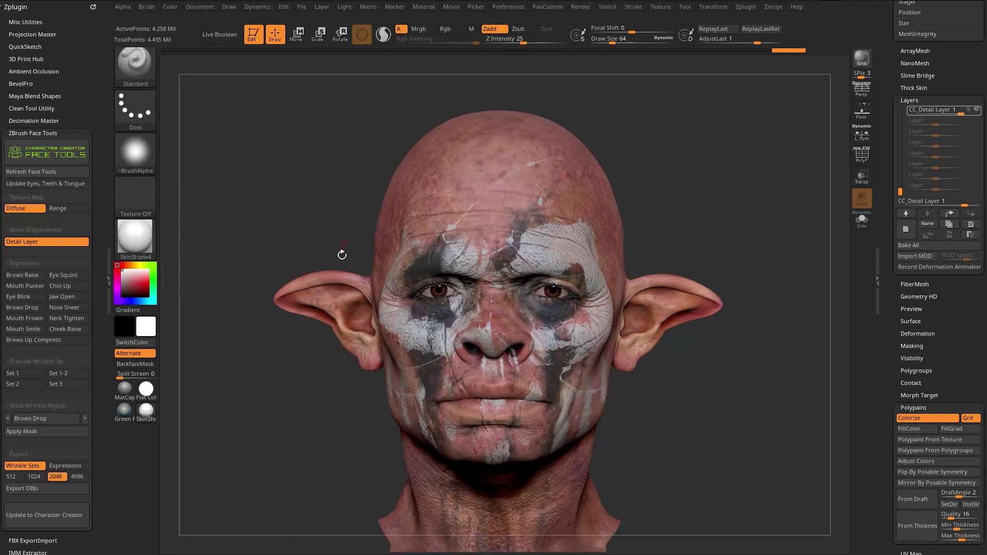
pyautogui.moveTo(715, 204); pyautogui.dragTo(739, 196)
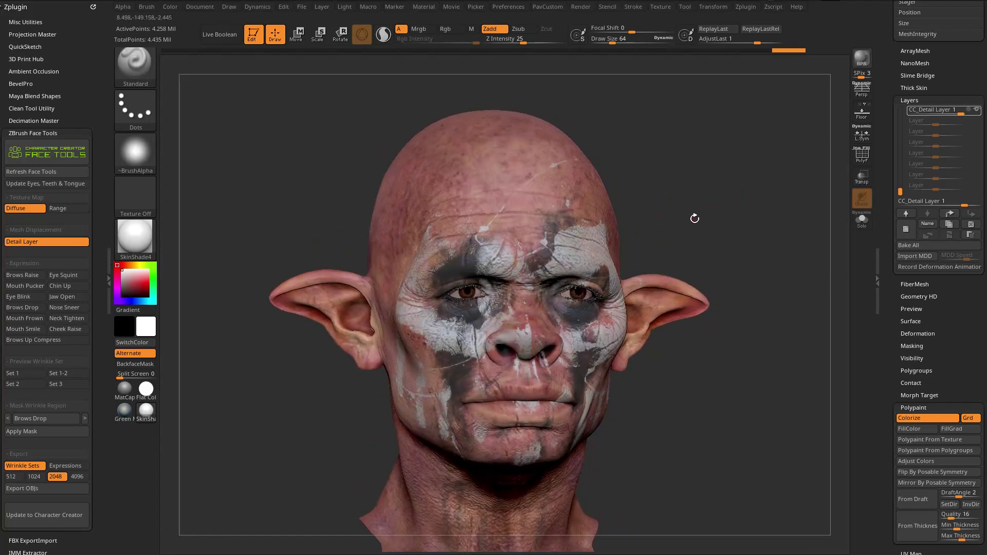
# Activate the Brows Raise expression in Face Tools and review the brow-raise reference photos
pyautogui.click(18, 278)
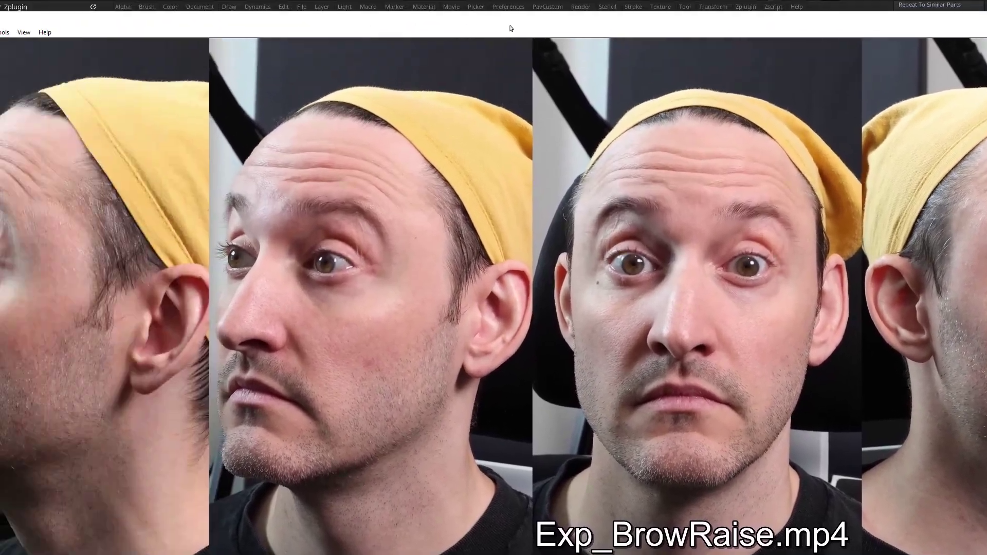
pyautogui.moveTo(512, 28); pyautogui.dragTo(652, 26)
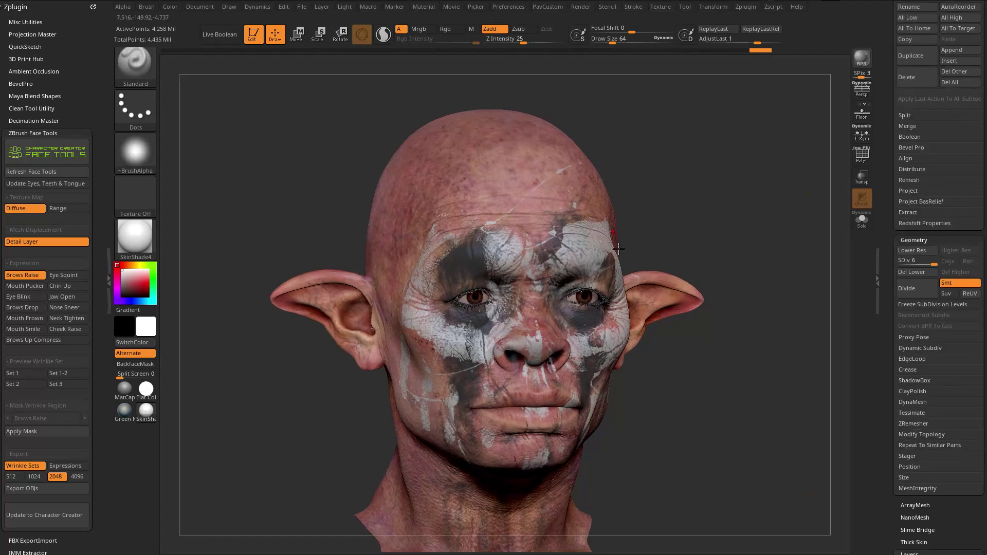
pyautogui.moveTo(736, 212); pyautogui.dragTo(782, 270)
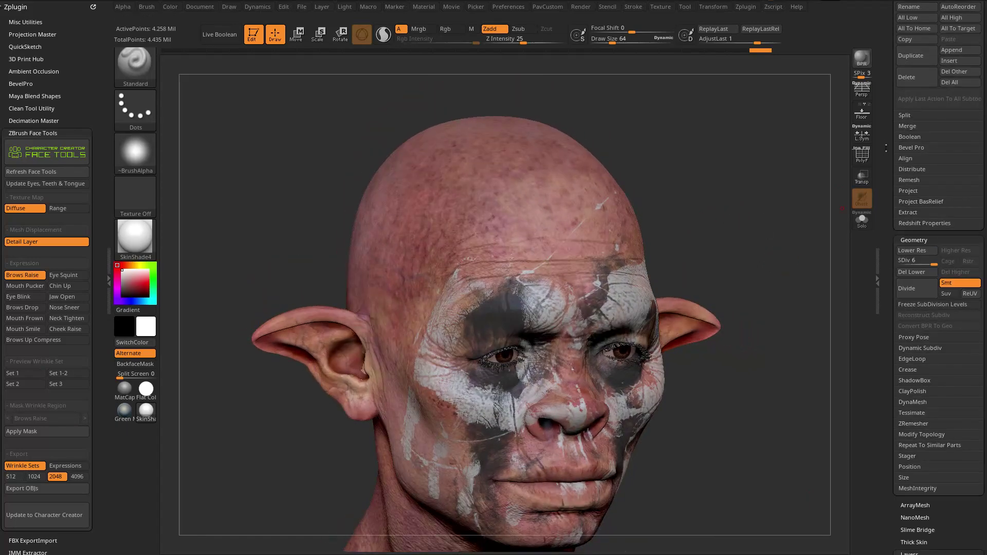
# Change the head's material to Green Metallic, temporarily raising the render Fade Opacity to mute the polypaint colors
pyautogui.moveTo(886, 149); pyautogui.dragTo(889, 247)
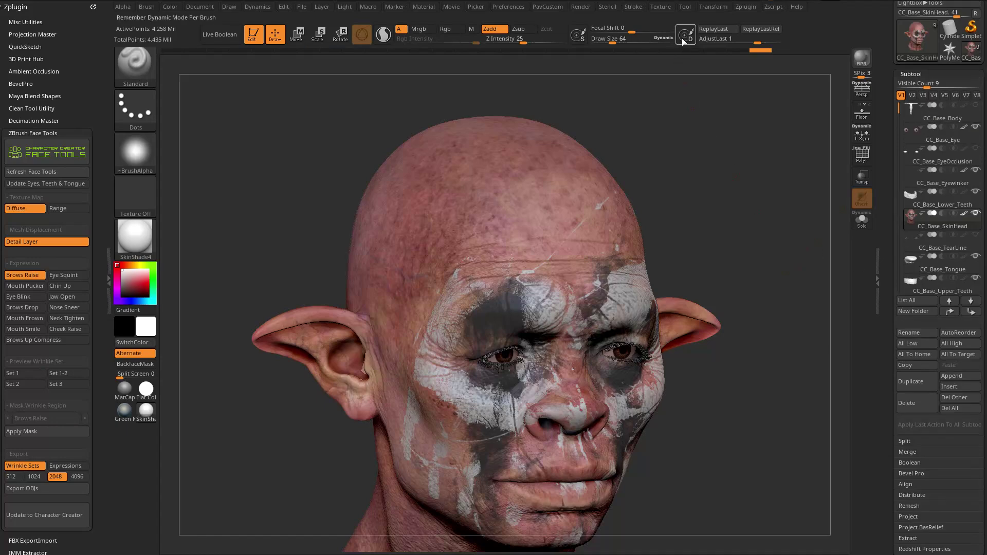
pyautogui.click(584, 7)
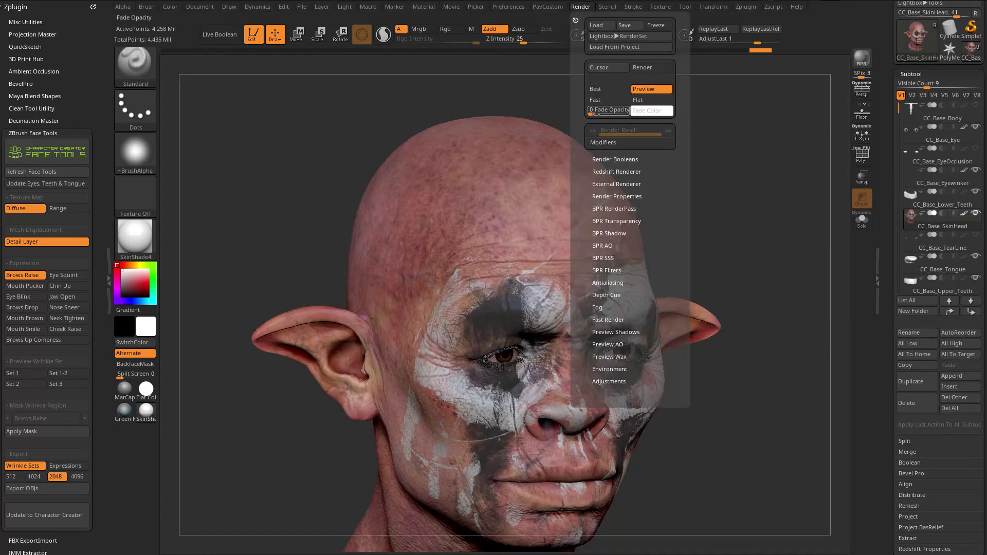
pyautogui.moveTo(592, 111)
pyautogui.mouseDown()
pyautogui.moveTo(620, 112)
pyautogui.moveTo(610, 112)
pyautogui.mouseUp()
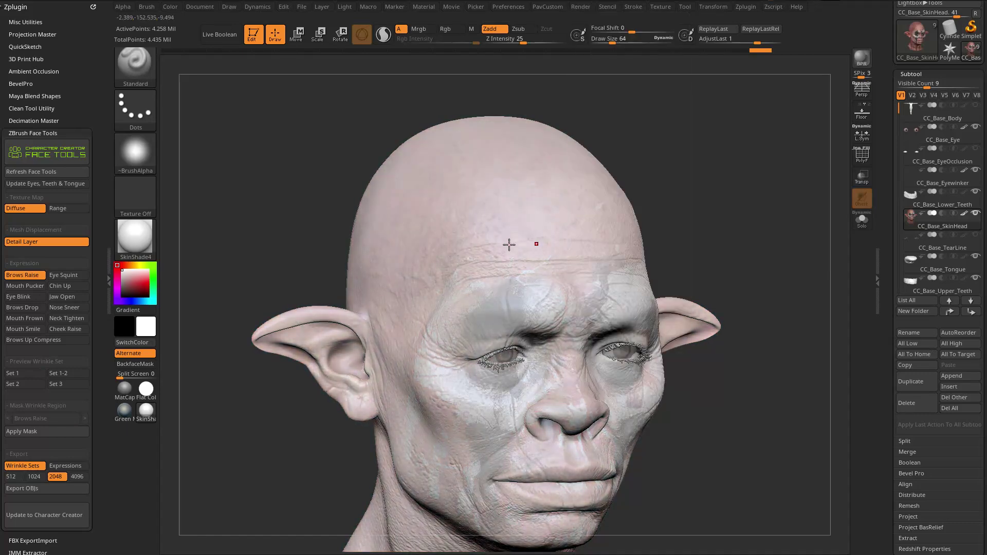
pyautogui.click(150, 240)
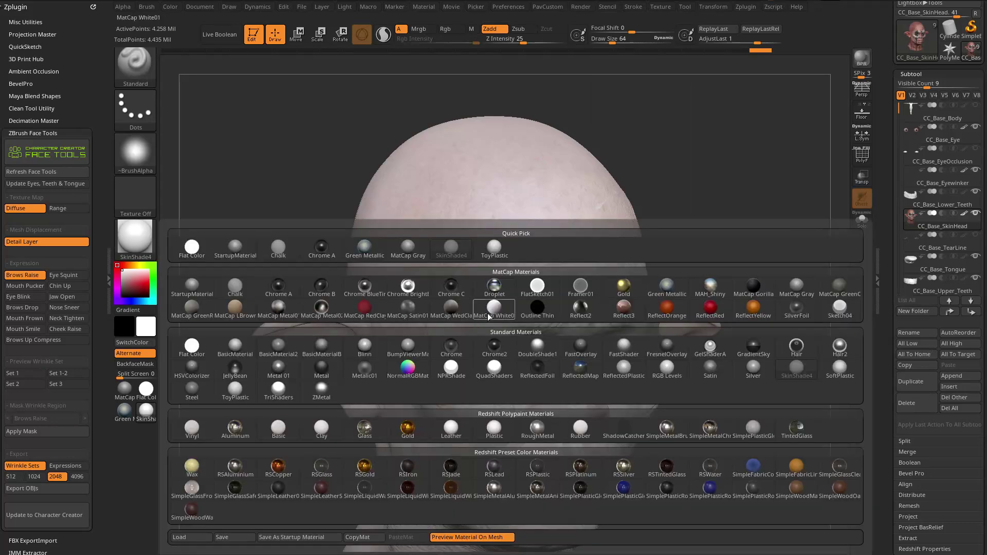
pyautogui.click(667, 286)
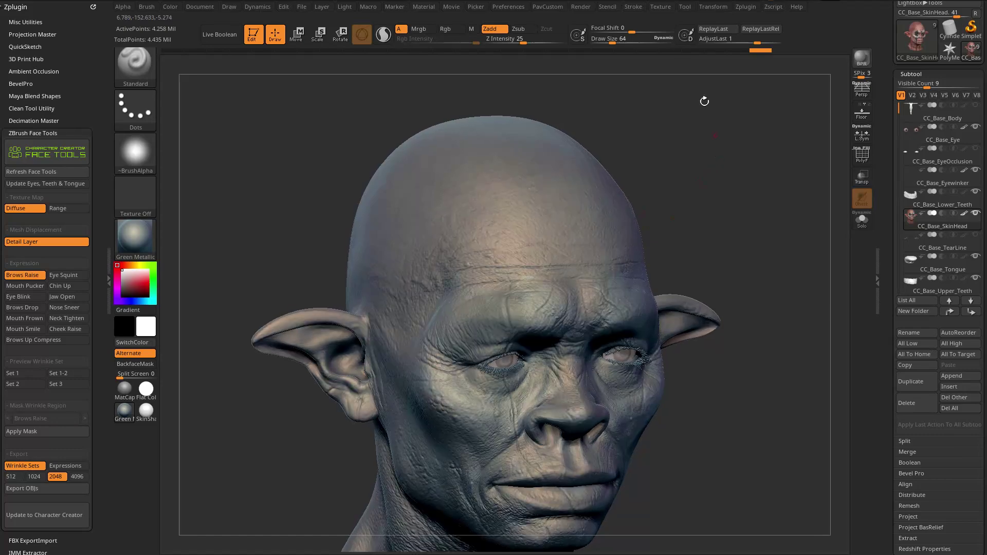
pyautogui.click(582, 7)
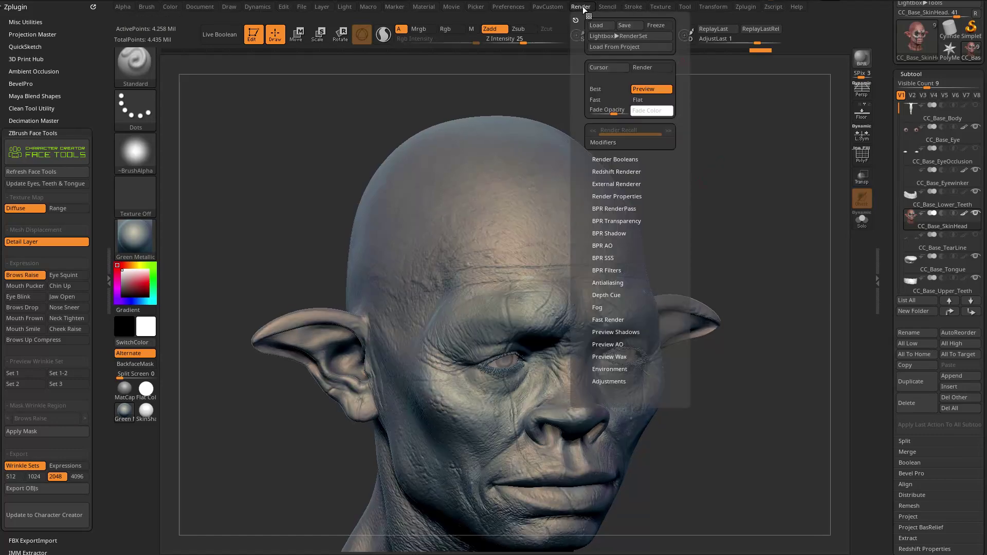
pyautogui.moveTo(598, 110); pyautogui.dragTo(603, 110)
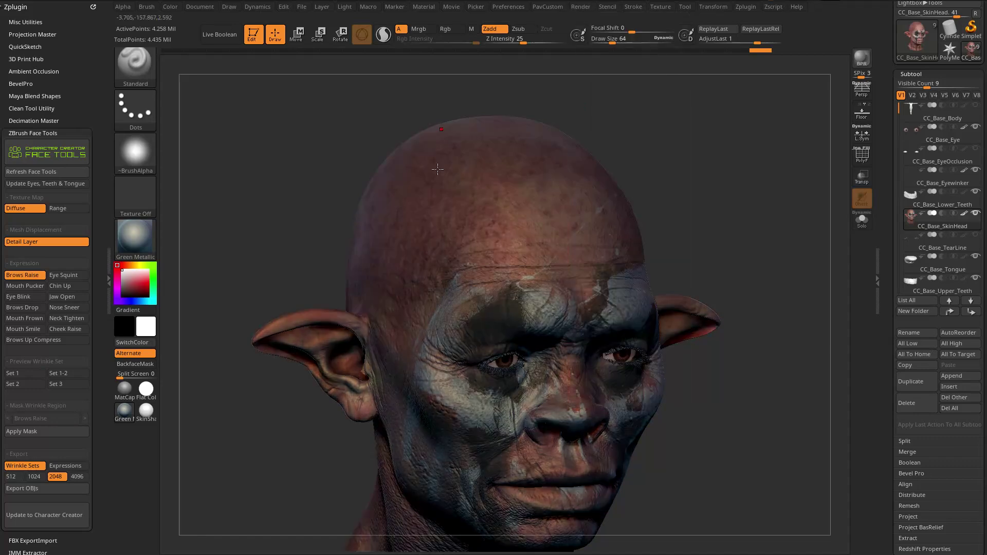
# Turn off the polypaint display of CC_Base_SkinHead and set the brush Draw Size to about 177
pyautogui.click(964, 213)
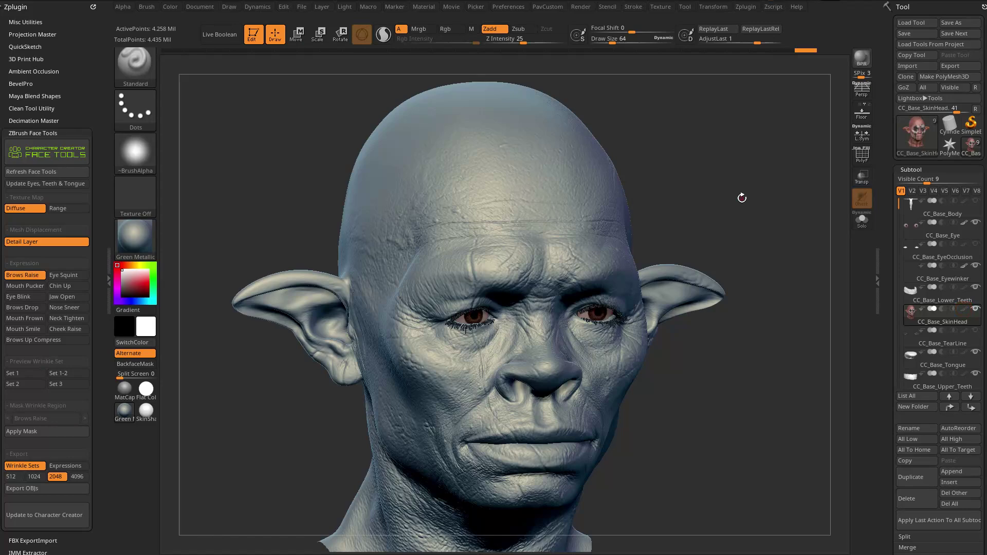
pyautogui.moveTo(742, 189); pyautogui.dragTo(764, 163)
pyautogui.moveTo(745, 196)
pyautogui.keyDown('alt'); pyautogui.mouseDown()
pyautogui.moveTo(727, 193)
pyautogui.moveTo(735, 193)
pyautogui.mouseUp(); pyautogui.keyUp('alt')
pyautogui.press('s')
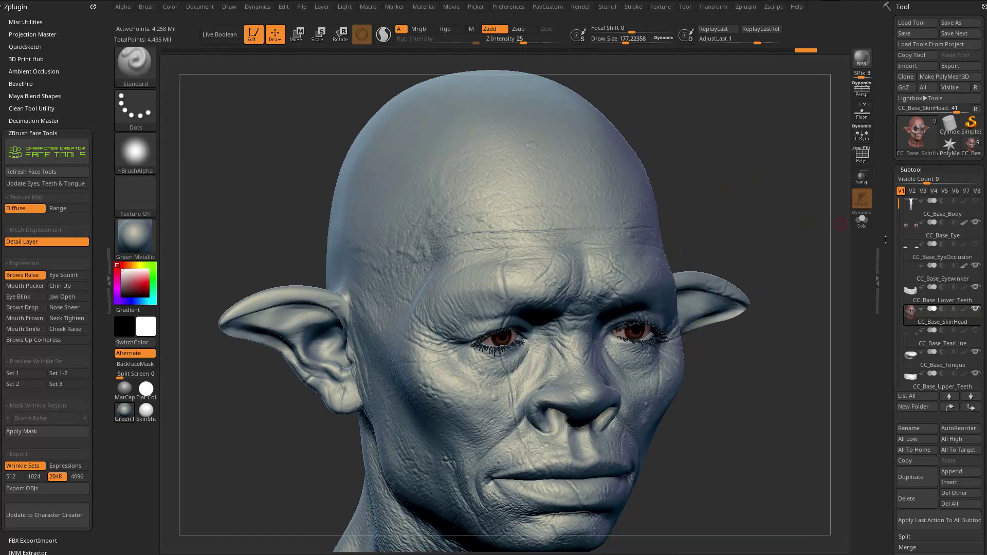
# Toggle the CC_Detail Layer off and on to compare the head with and without its skin detail
pyautogui.scroll(-5, 886, 237)
pyautogui.scroll(-8, 905, 318)
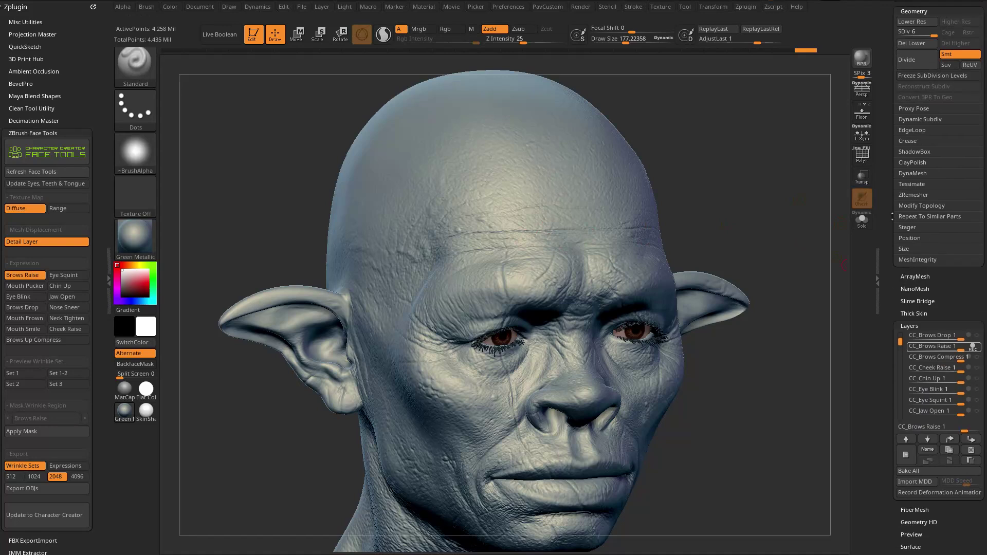
pyautogui.moveTo(900, 295); pyautogui.dragTo(900, 347)
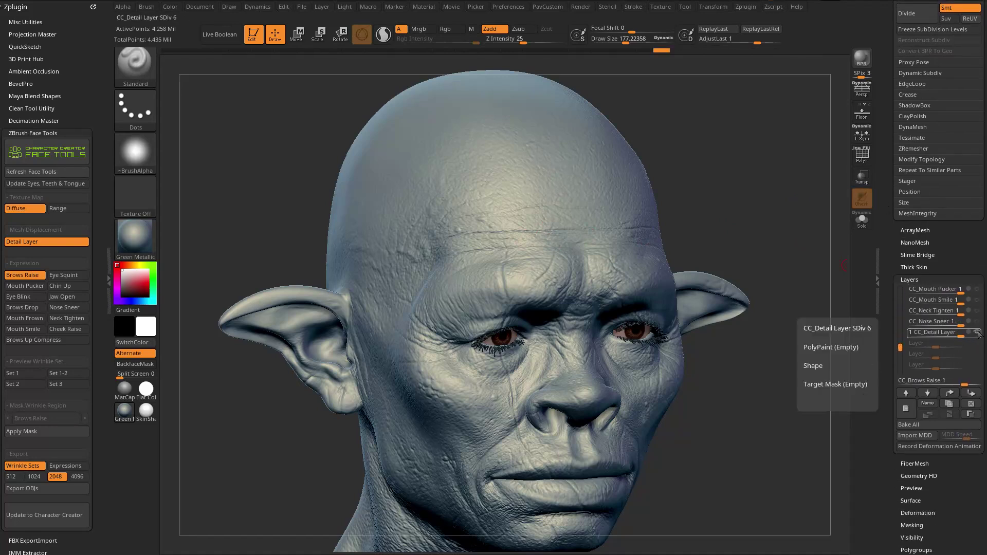
pyautogui.click(977, 333)
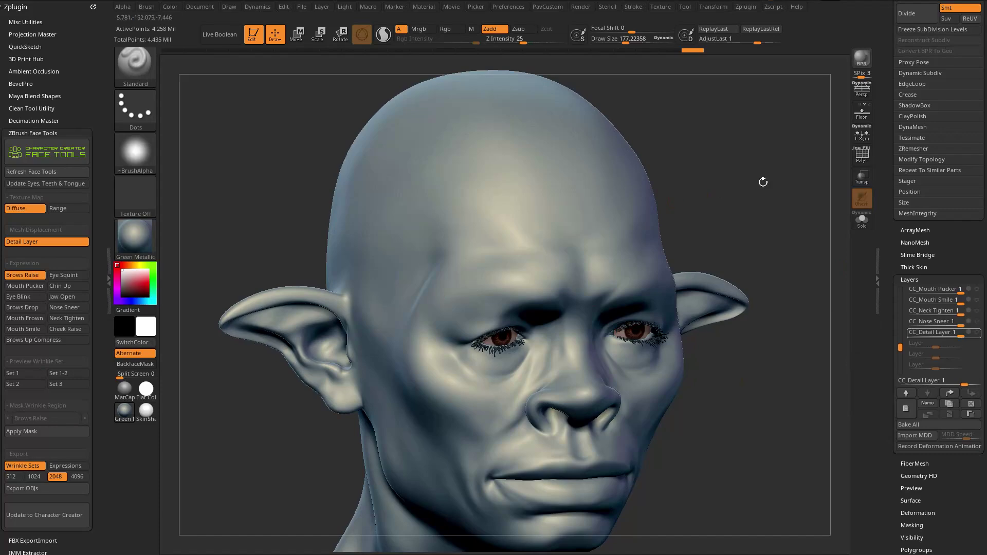
pyautogui.moveTo(755, 181); pyautogui.dragTo(691, 206)
pyautogui.click(977, 333)
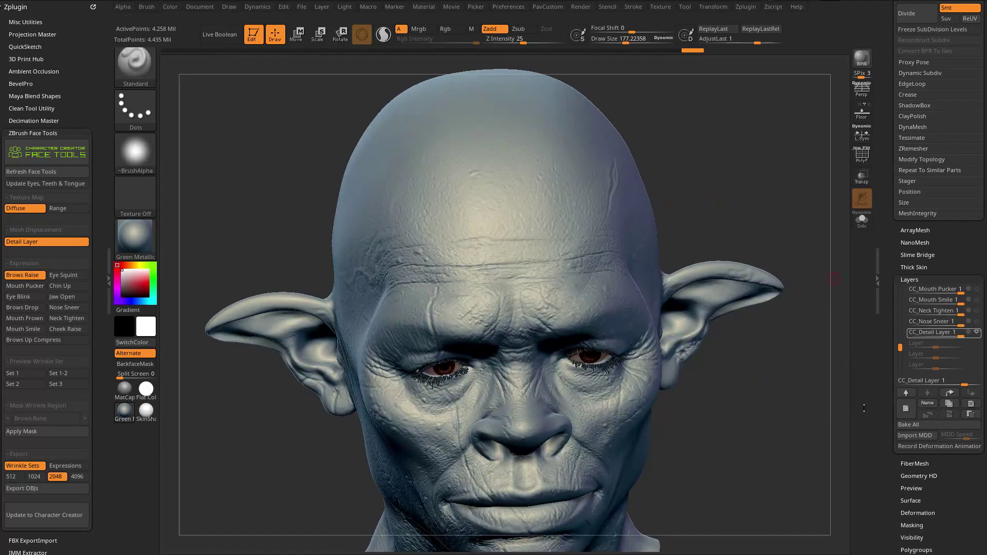
# Find the CC_Brows Raise layer and switch its recording mode off and back on
pyautogui.moveTo(896, 341); pyautogui.dragTo(885, 319)
pyautogui.moveTo(933, 311)
pyautogui.moveTo(950, 310); pyautogui.dragTo(969, 311)
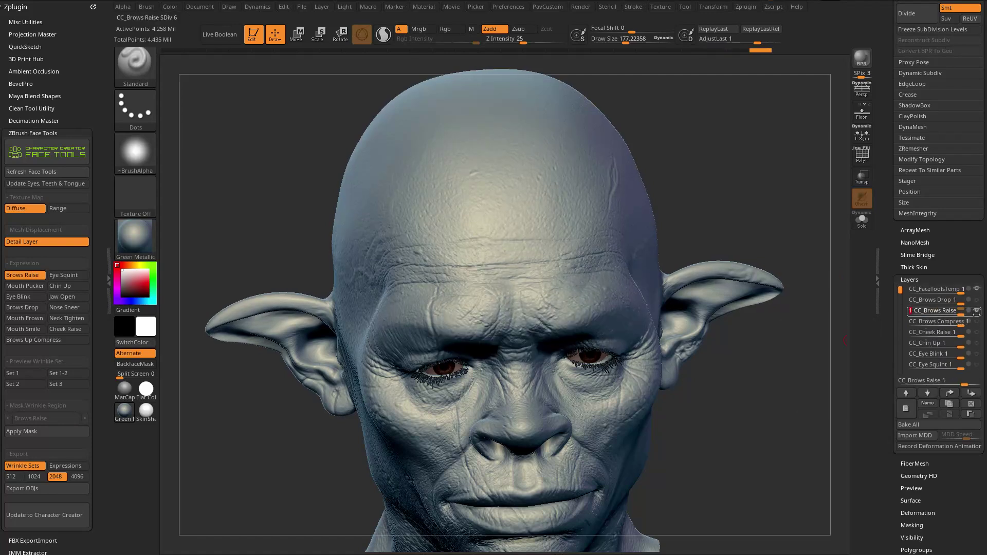
pyautogui.moveTo(969, 310)
pyautogui.moveTo(960, 312); pyautogui.dragTo(958, 313)
pyautogui.click(970, 311)
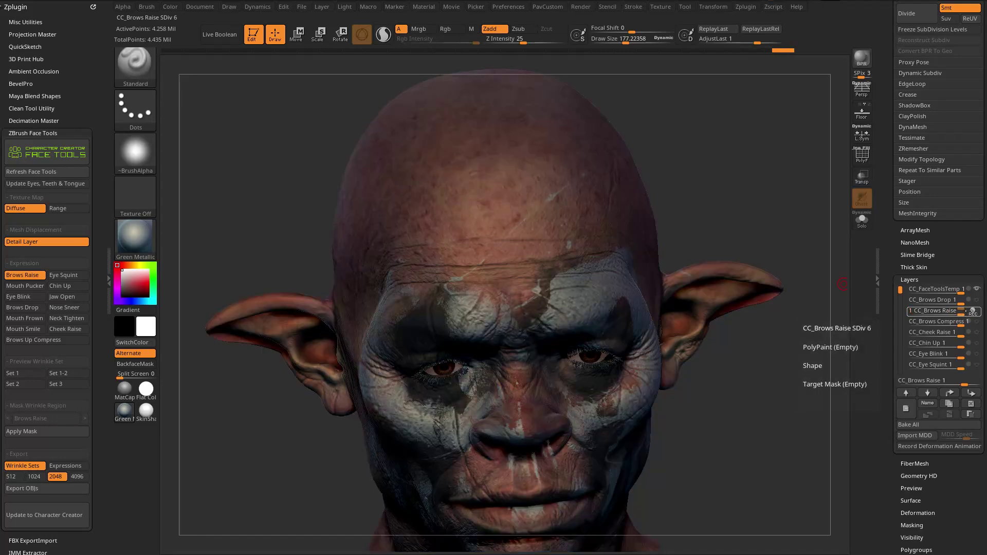
# Hide the polypaint on the CC_Base_SkinHead subtool again so only the sculpted surface shows
pyautogui.moveTo(809, 388); pyautogui.dragTo(803, 274)
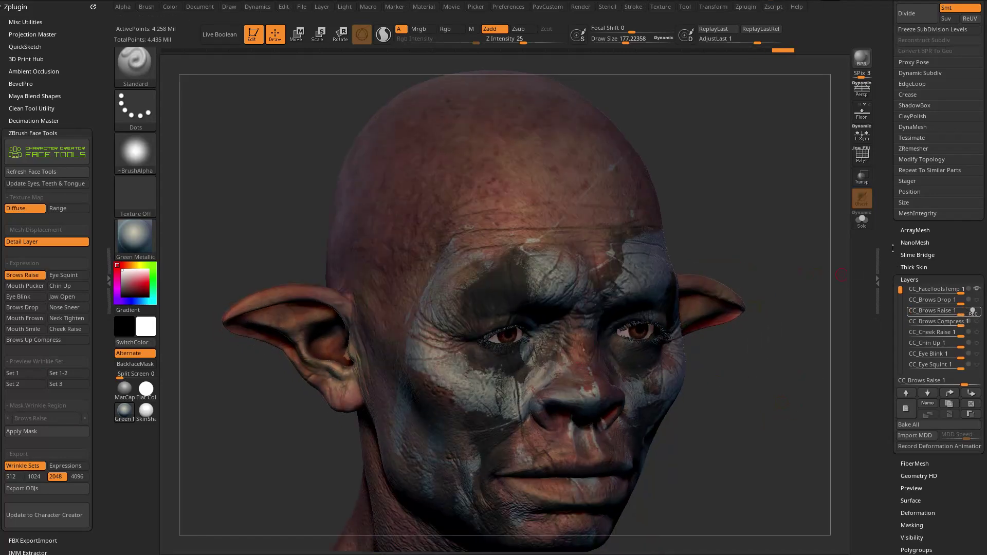
pyautogui.moveTo(893, 250); pyautogui.dragTo(891, 414)
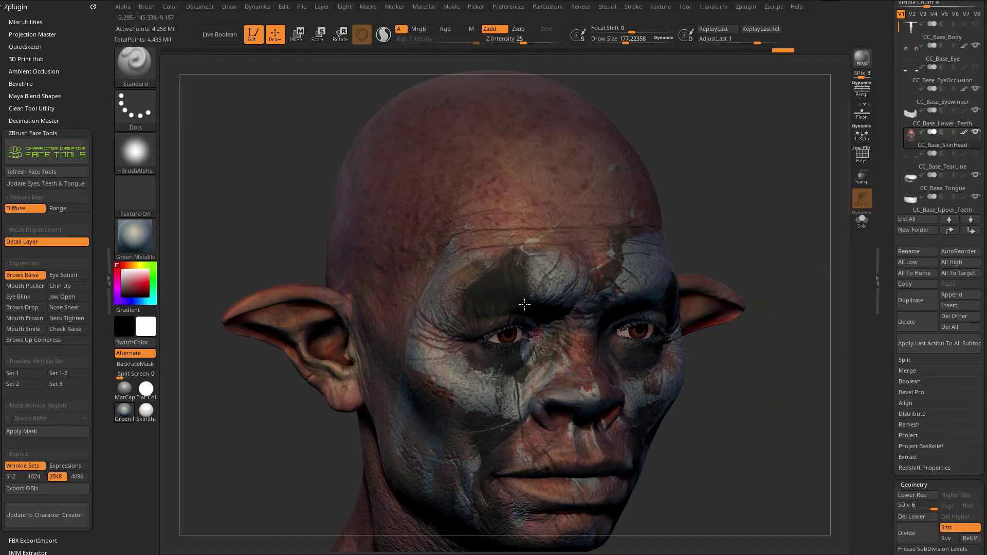
pyautogui.click(964, 132)
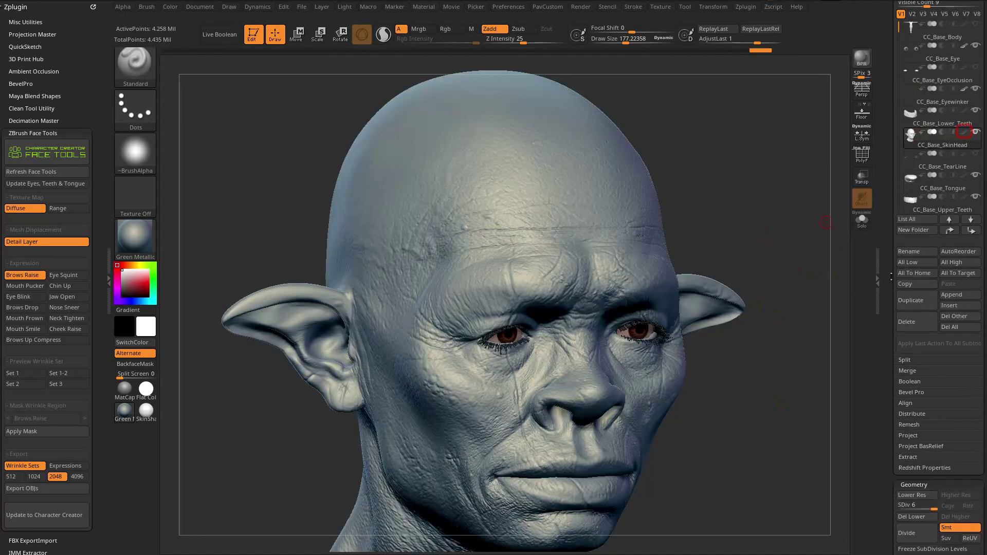
pyautogui.moveTo(823, 216)
pyautogui.mouseDown()
pyautogui.moveTo(776, 181)
pyautogui.moveTo(752, 236)
pyautogui.mouseUp()
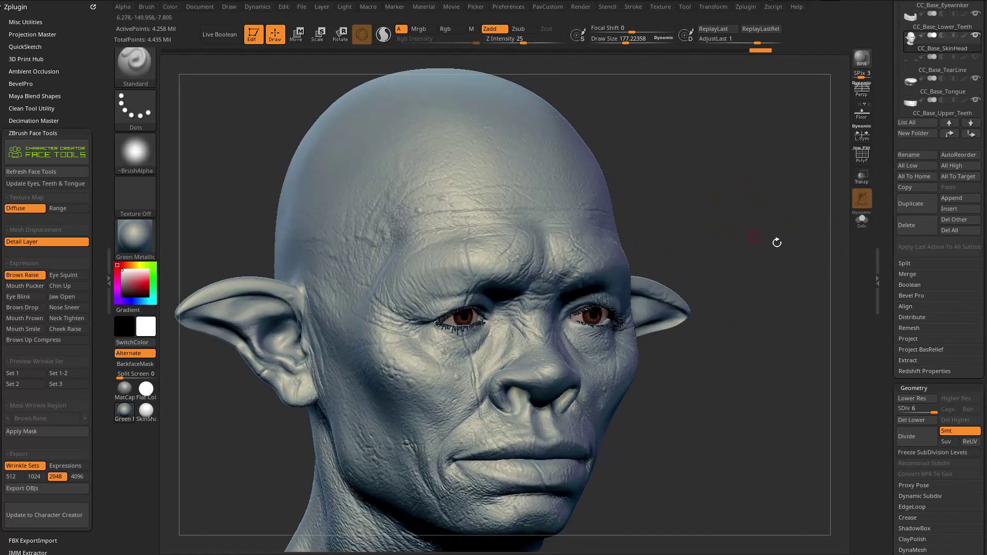
pyautogui.moveTo(889, 309); pyautogui.dragTo(886, 211)
pyautogui.moveTo(733, 259); pyautogui.dragTo(775, 202)
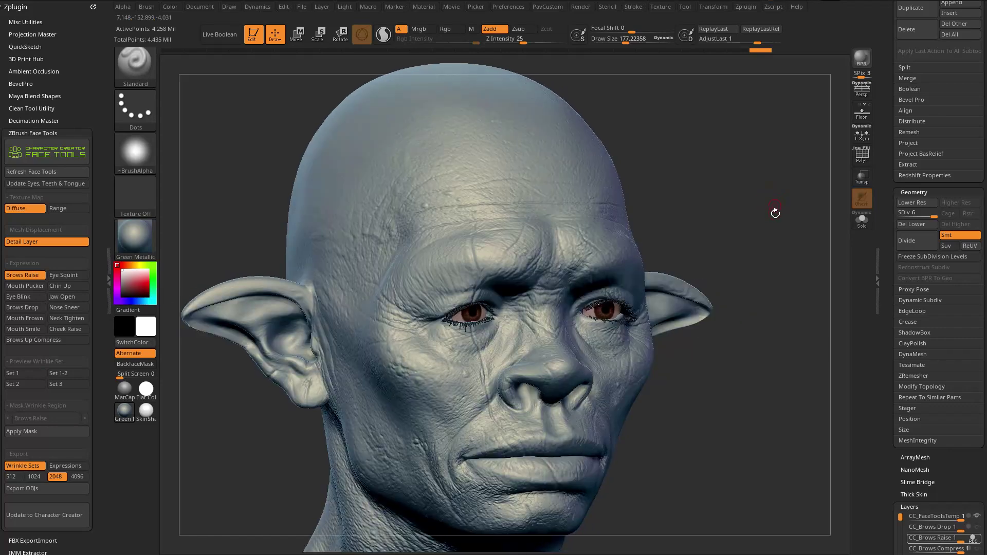
# Turn off recording on the CC_Brows Raise layer and look over the forehead from several angles
pyautogui.scroll(5, 918, 206)
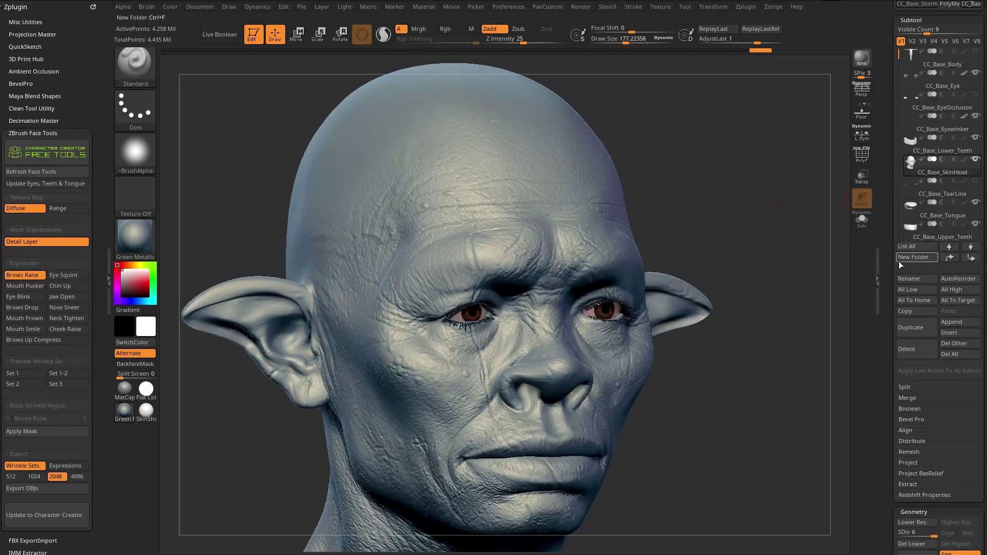
pyautogui.scroll(-10, 916, 265)
pyautogui.click(965, 238)
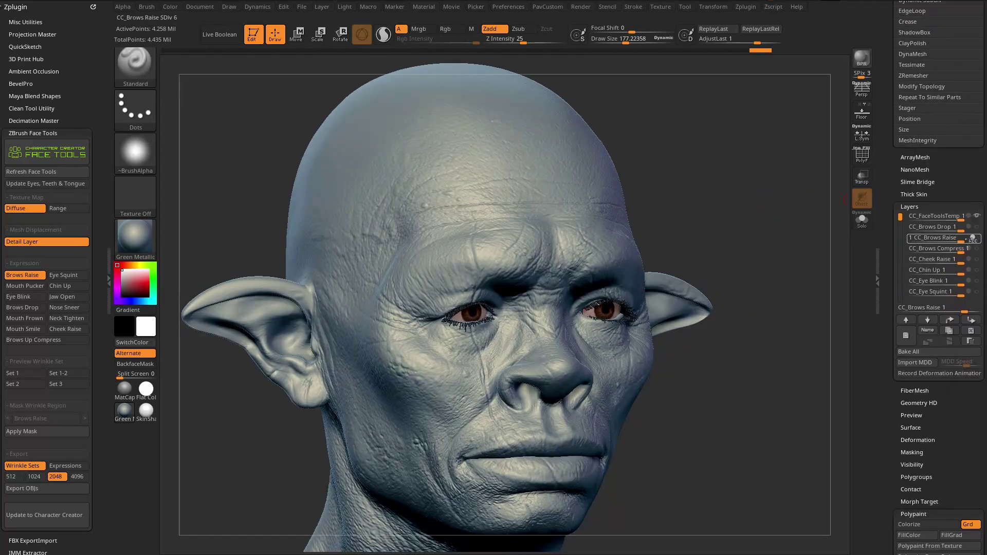
pyautogui.moveTo(960, 242)
pyautogui.mouseDown()
pyautogui.moveTo(943, 241)
pyautogui.moveTo(962, 242)
pyautogui.mouseUp()
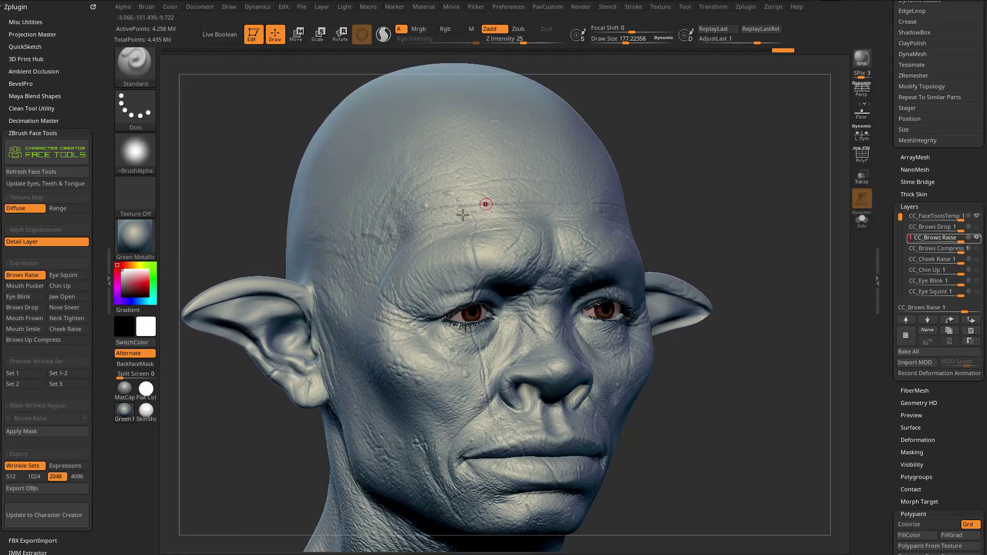
pyautogui.moveTo(700, 153); pyautogui.dragTo(467, 247)
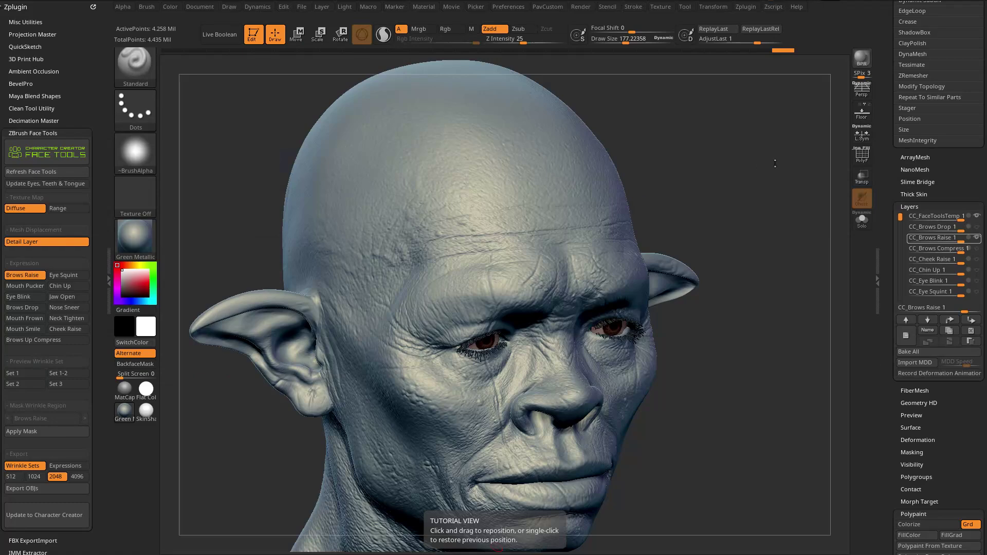
pyautogui.moveTo(775, 164); pyautogui.dragTo(756, 176)
pyautogui.scroll(-1, 887, 202)
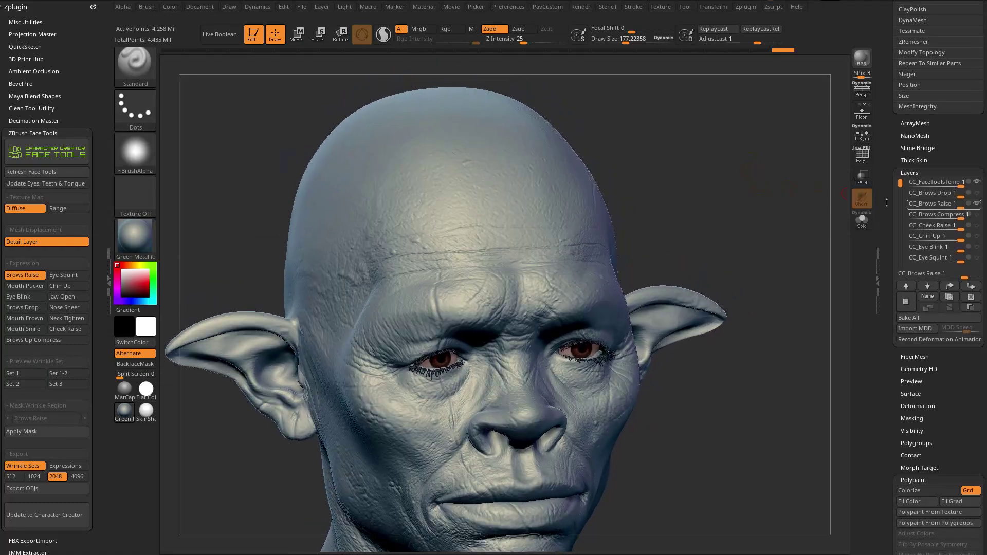
# Re-enable recording on the CC_Brows Raise layer and turn off CC_Base_SkinHead's polypaint display for sculpting
pyautogui.moveTo(951, 204)
pyautogui.moveTo(960, 204)
pyautogui.mouseDown()
pyautogui.moveTo(951, 204)
pyautogui.moveTo(963, 204)
pyautogui.mouseUp()
pyautogui.click(920, 490)
pyautogui.scroll(5, 925, 206)
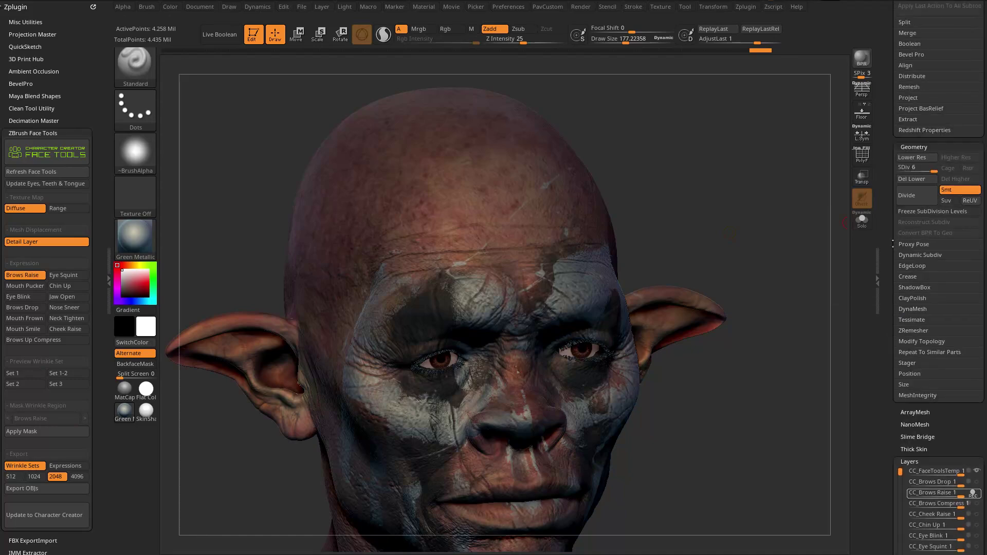
pyautogui.scroll(5, 956, 103)
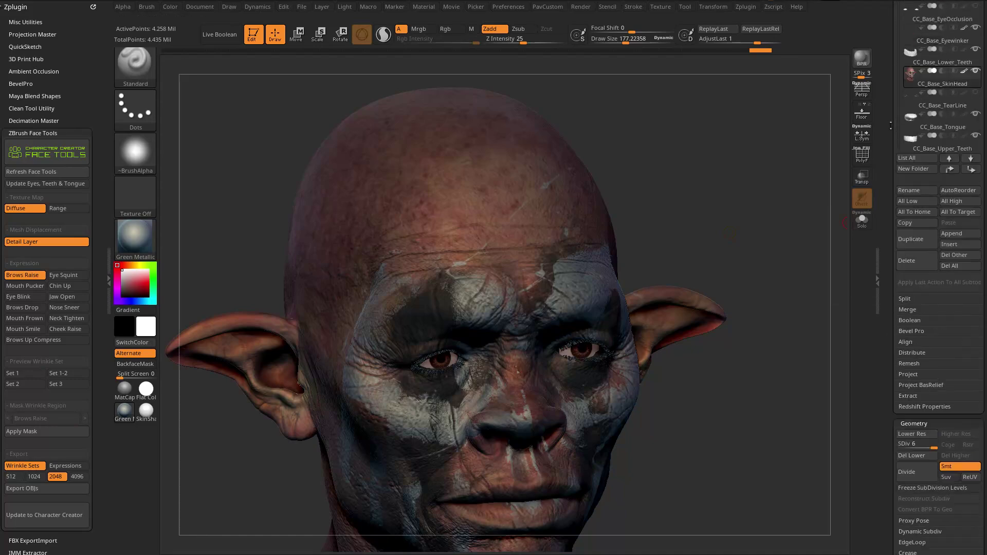
pyautogui.click(964, 79)
pyautogui.scroll(-10, 941, 231)
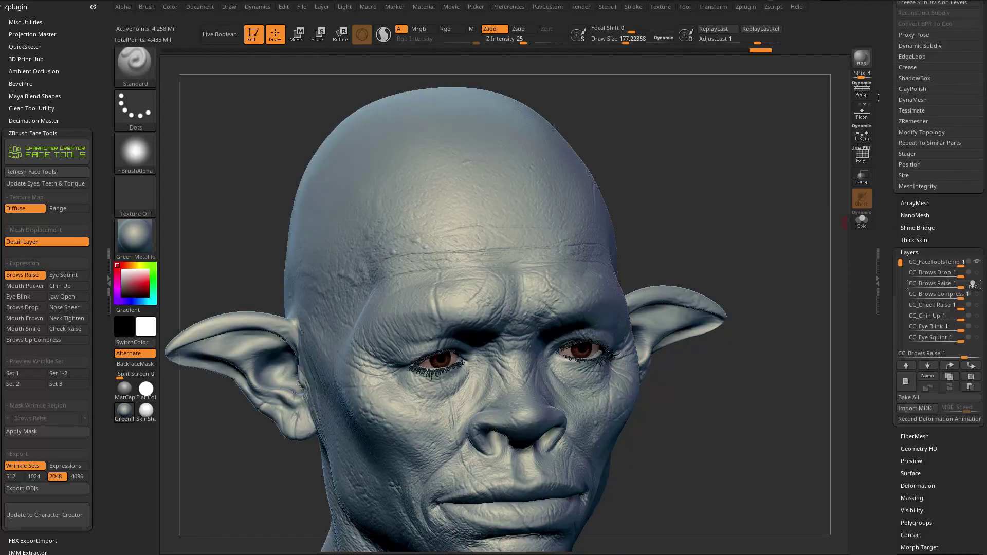
pyautogui.moveTo(735, 179)
pyautogui.mouseDown()
pyautogui.moveTo(716, 165)
pyautogui.moveTo(653, 211)
pyautogui.moveTo(725, 196)
pyautogui.mouseUp()
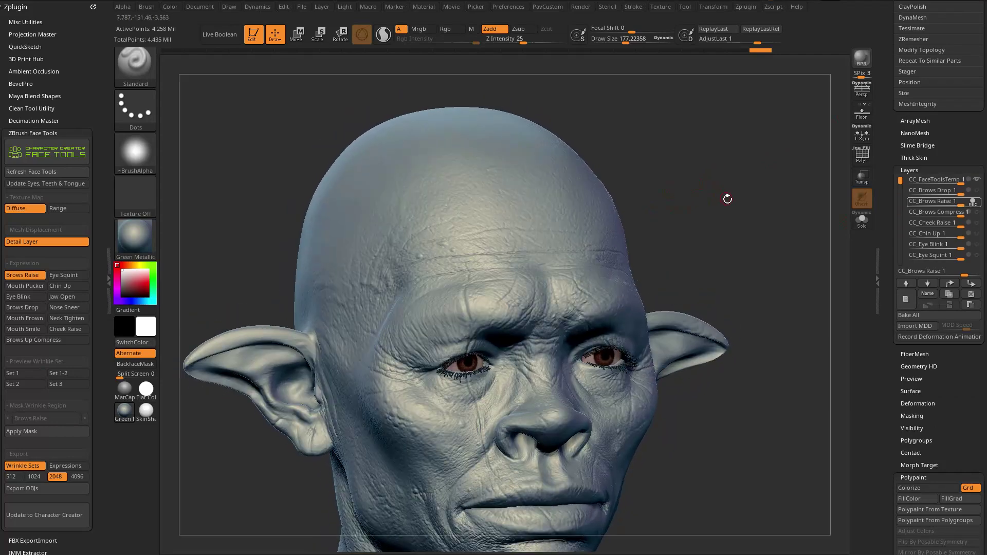
# Lower the head's subdivision level to 4 in the geometry settings and check the forehead from the front and above
pyautogui.moveTo(765, 236); pyautogui.dragTo(802, 226)
pyautogui.scroll(-8, 941, 257)
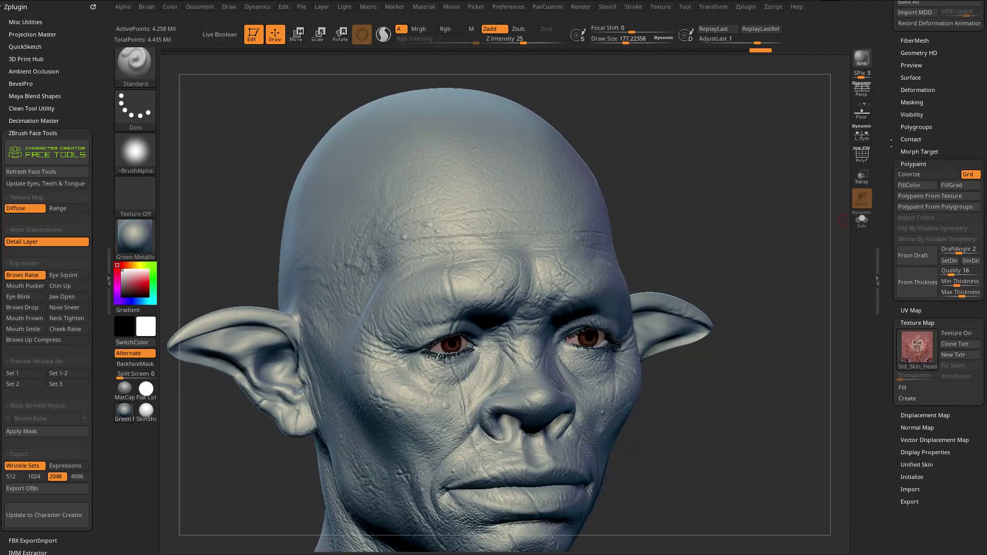
pyautogui.scroll(10, 921, 227)
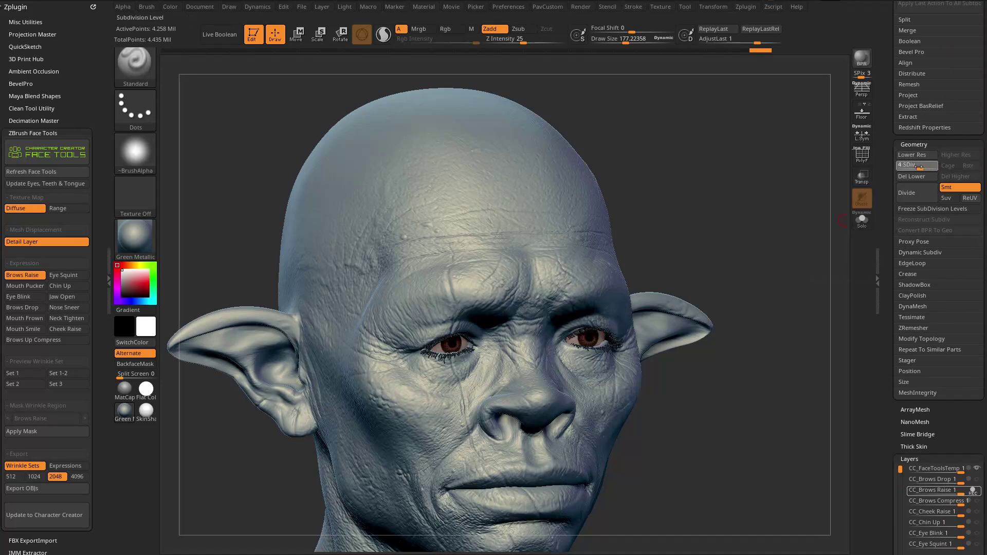
pyautogui.moveTo(920, 168); pyautogui.dragTo(910, 167)
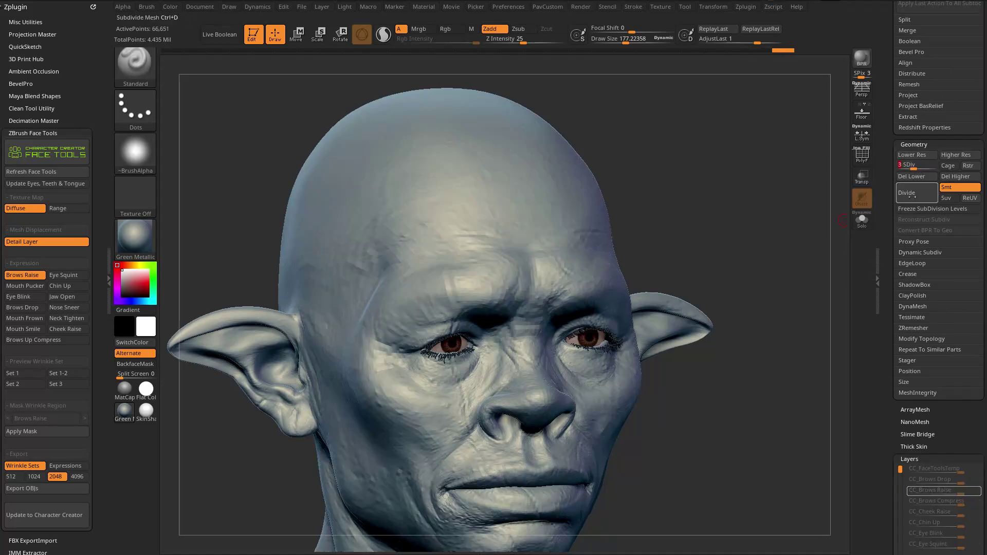
pyautogui.moveTo(909, 167); pyautogui.dragTo(920, 168)
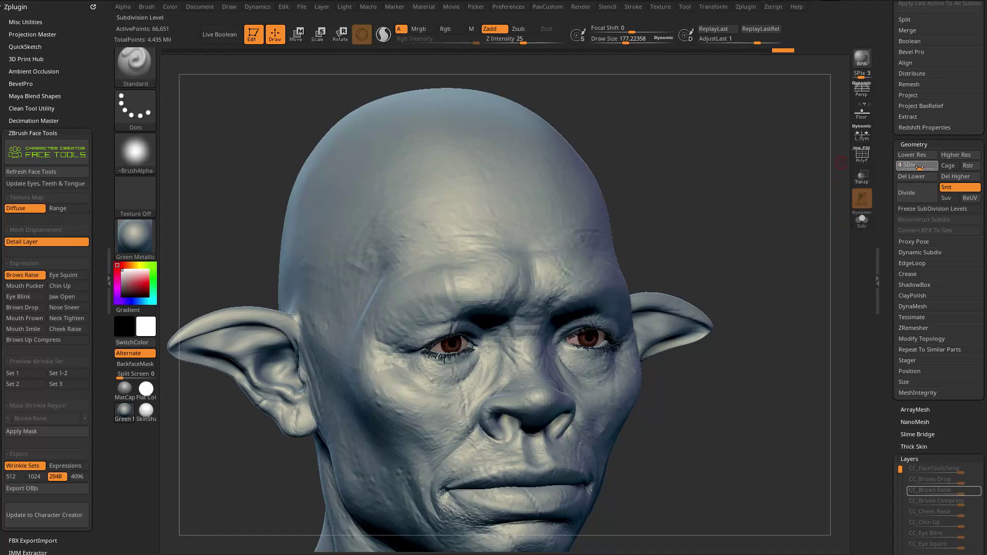
pyautogui.moveTo(738, 182); pyautogui.dragTo(695, 195)
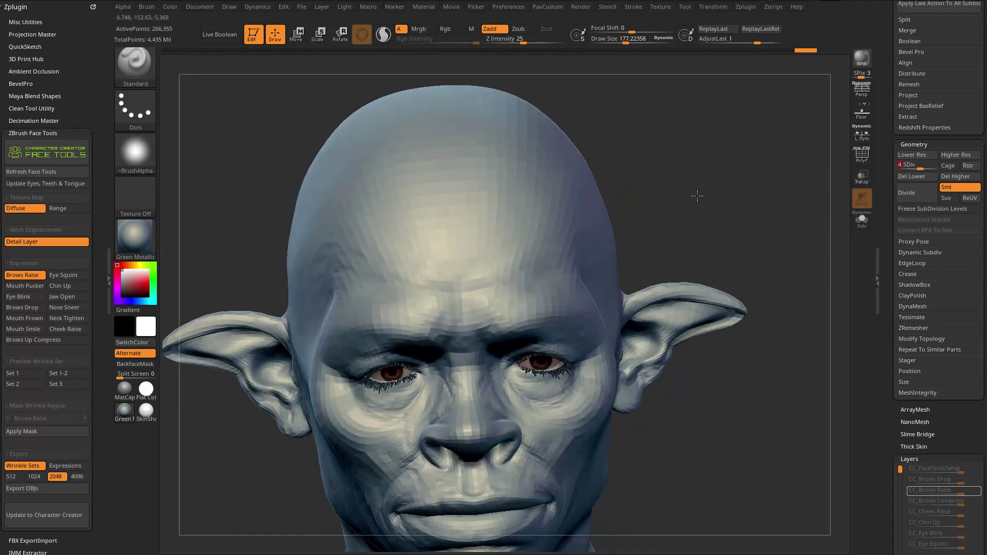
pyautogui.moveTo(632, 195); pyautogui.dragTo(682, 184)
pyautogui.moveTo(762, 181); pyautogui.dragTo(740, 210)
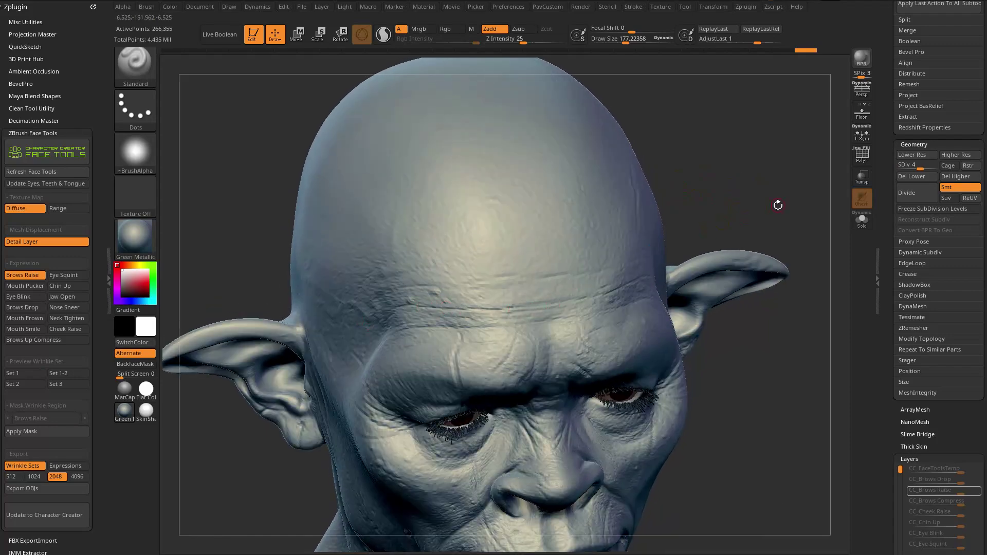
# Select the Dam_Standard brush and set its draw size to about 684 over the forehead
pyautogui.press('b')
pyautogui.press('d')
pyautogui.press('s')
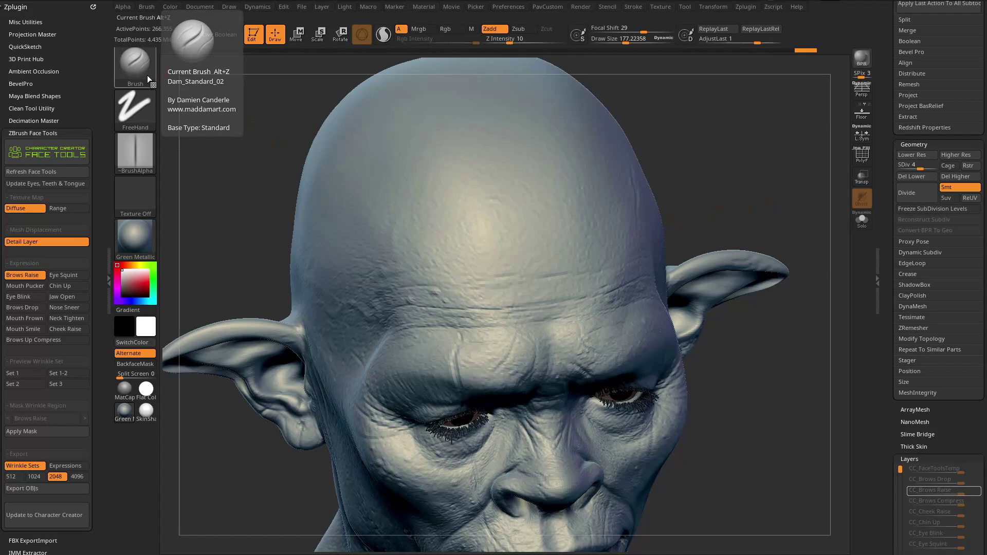
pyautogui.moveTo(802, 154)
pyautogui.mouseDown()
pyautogui.moveTo(773, 150)
pyautogui.moveTo(690, 170)
pyautogui.mouseUp()
pyautogui.press('s')
pyautogui.moveTo(486, 297); pyautogui.dragTo(501, 297)
pyautogui.moveTo(741, 168); pyautogui.dragTo(690, 190)
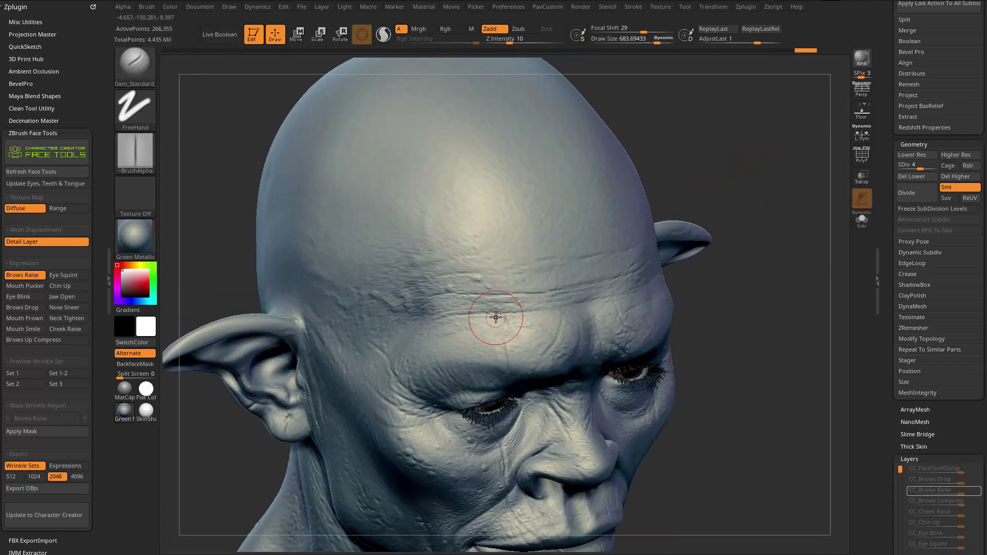
pyautogui.moveTo(727, 221); pyautogui.dragTo(757, 175)
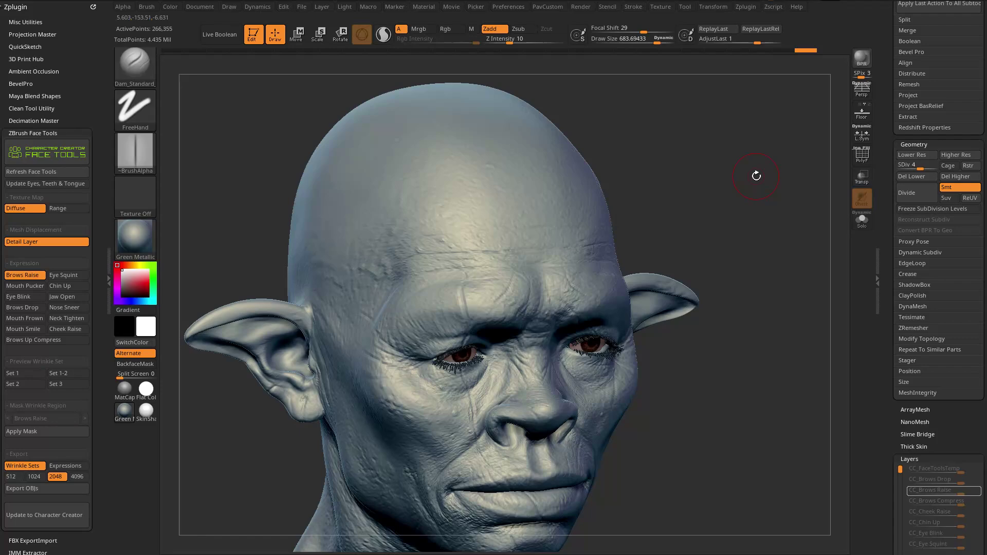
pyautogui.moveTo(696, 210); pyautogui.dragTo(729, 201)
# Drop the head to subdivision level 1 for broad brow shaping and clear any mask
pyautogui.hotkey('shift', 'd')
pyautogui.hotkey('shift', 'd')
pyautogui.hotkey('shift', 'd')
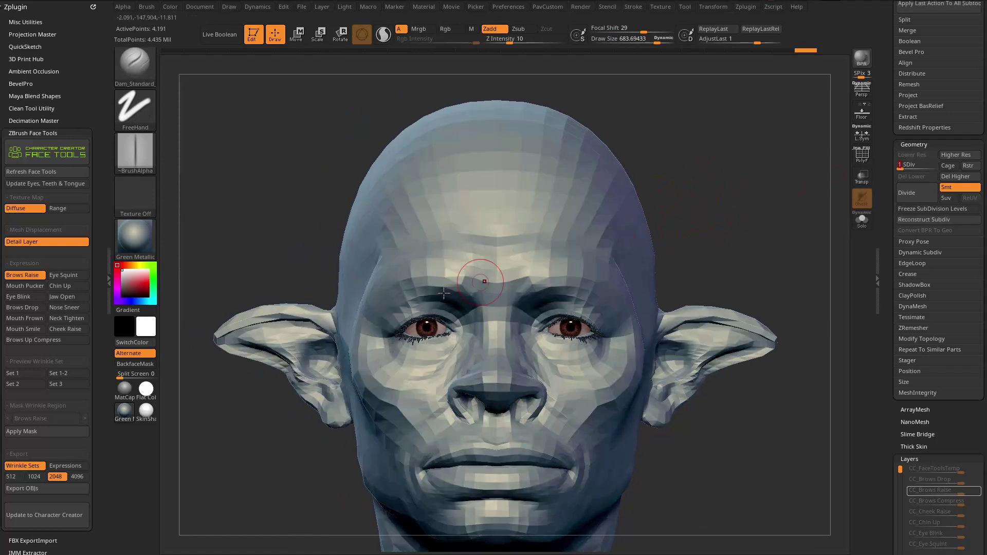
pyautogui.keyDown('ctrl'); pyautogui.moveTo(740, 218); pyautogui.dragTo(831, 206); pyautogui.keyUp('ctrl')
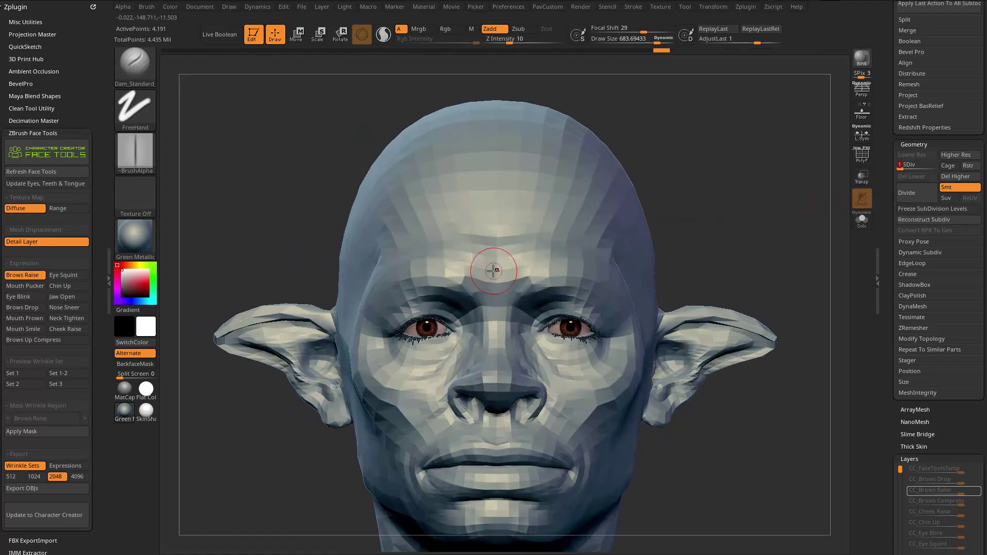
pyautogui.moveTo(491, 270); pyautogui.dragTo(598, 252)
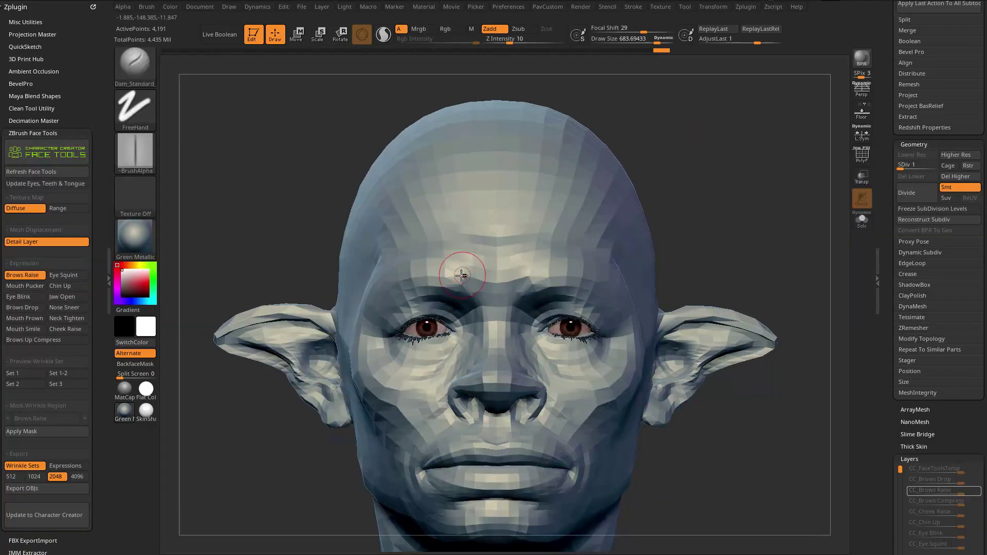
pyautogui.moveTo(459, 234)
pyautogui.mouseDown()
pyautogui.moveTo(346, 268)
pyautogui.moveTo(443, 267)
pyautogui.mouseUp()
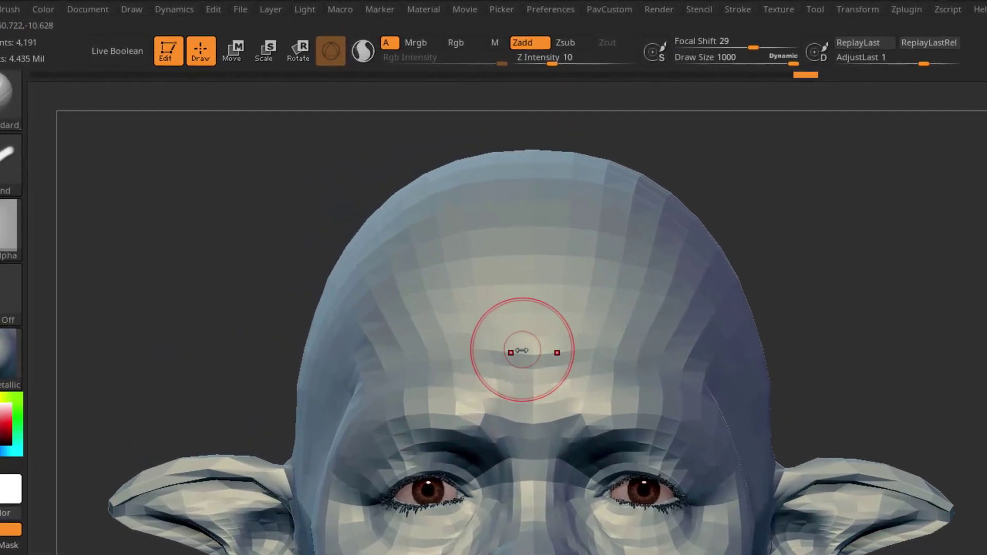
# Turn off dynamic brush sizing and set the draw size to about 126
pyautogui.click(783, 56)
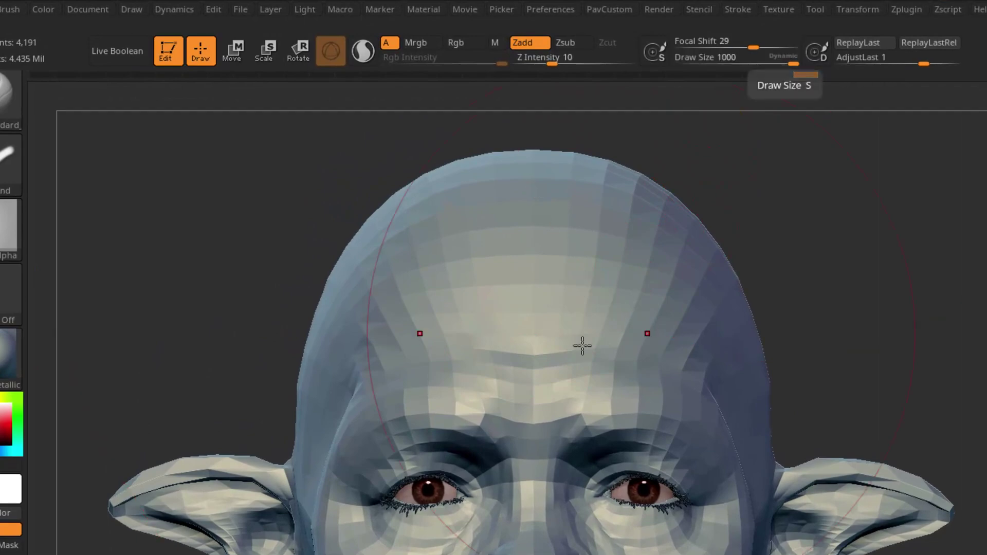
pyautogui.press('s')
pyautogui.moveTo(446, 399); pyautogui.dragTo(366, 411)
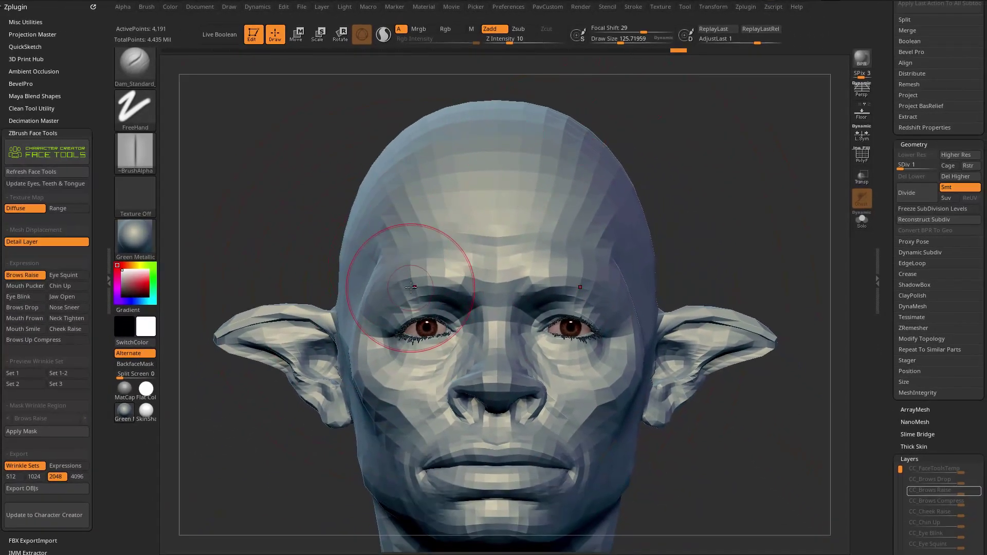
# Reshape the raised brow ridges on both sides with the Move brush, using a draw size of about 79
pyautogui.press('b')
pyautogui.press('m')
pyautogui.press('v')
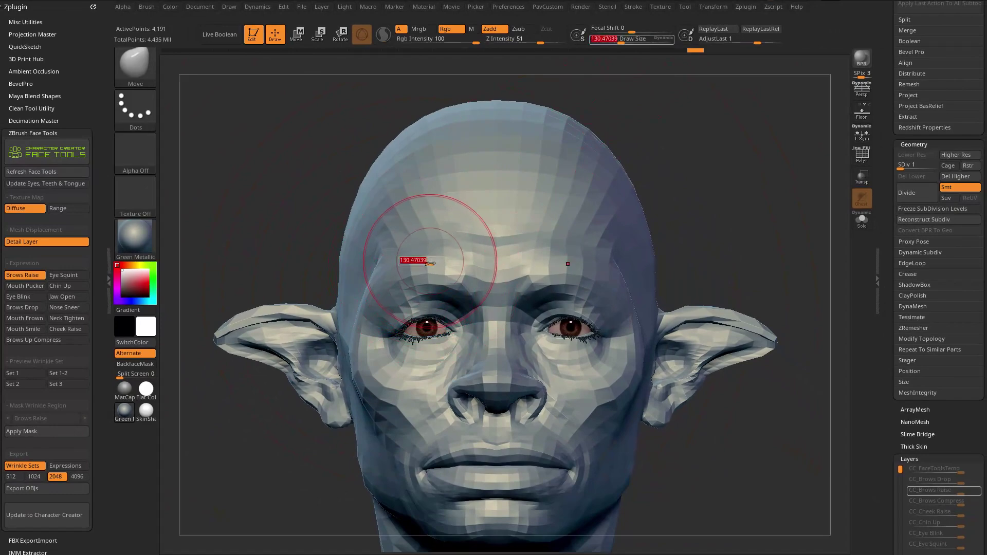
pyautogui.press('[')
pyautogui.press('[')
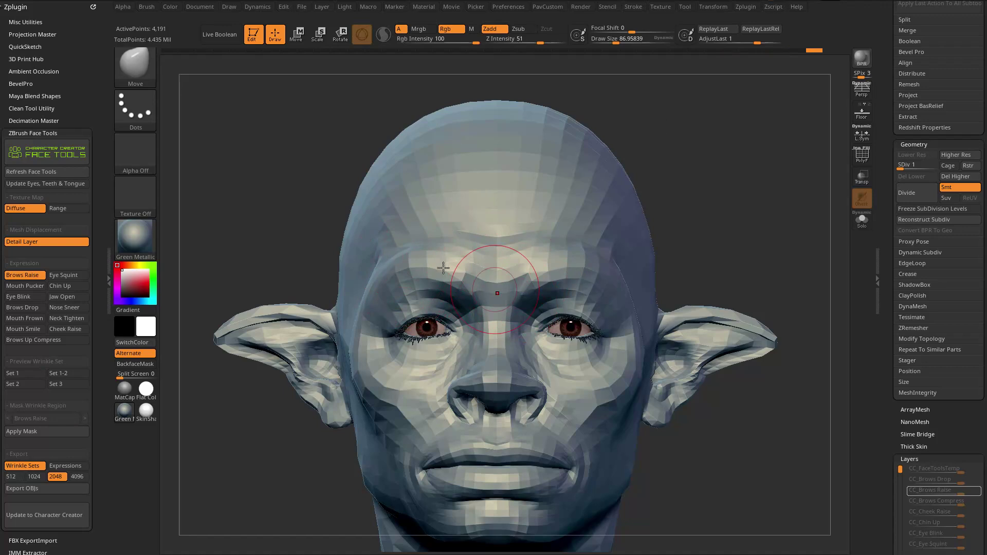
pyautogui.press('[')
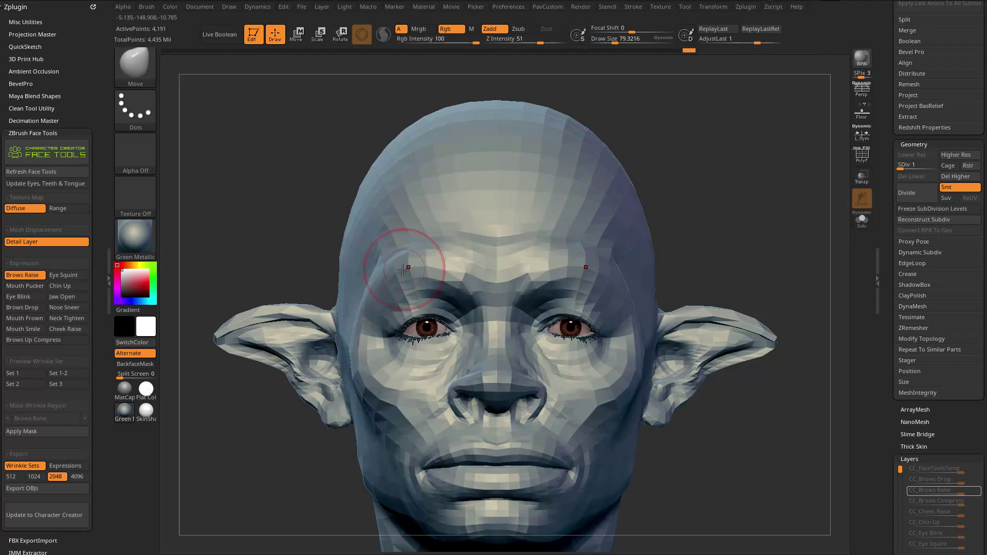
pyautogui.moveTo(389, 284); pyautogui.dragTo(387, 286)
pyautogui.moveTo(580, 221)
pyautogui.mouseDown(button='right')
pyautogui.moveTo(745, 192)
pyautogui.moveTo(560, 229)
pyautogui.moveTo(603, 208)
pyautogui.mouseUp(button='right')
pyautogui.moveTo(703, 196); pyautogui.dragTo(843, 169, button='right')
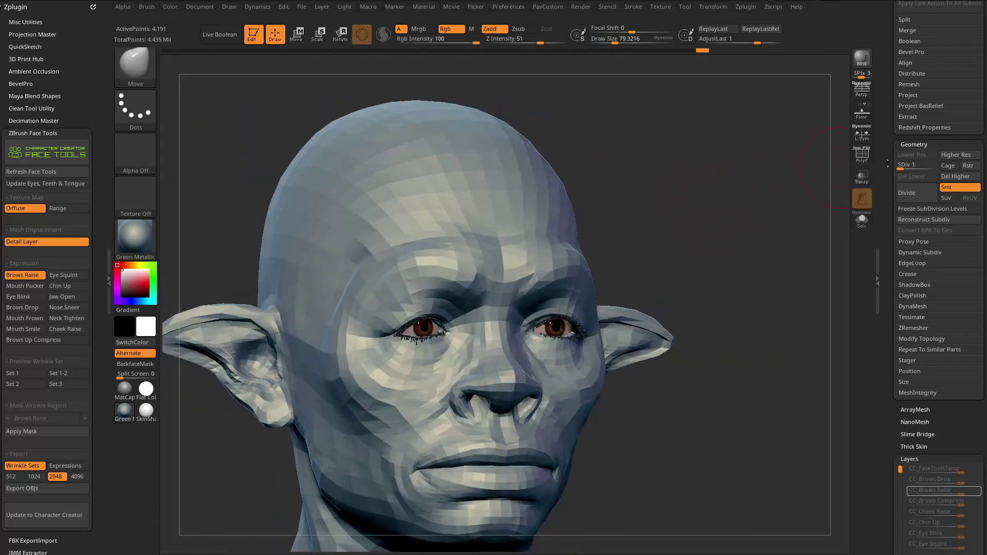
pyautogui.moveTo(672, 152)
pyautogui.mouseDown(button='right')
pyautogui.moveTo(696, 190)
pyautogui.moveTo(740, 172)
pyautogui.moveTo(721, 205)
pyautogui.moveTo(732, 194)
pyautogui.moveTo(165, 144)
pyautogui.mouseUp(button='right')
# Return the head to subdivision level 4 and switch to the Dam_Standard brush with a draw size of about 103
pyautogui.press('b')
pyautogui.press('d')
pyautogui.press('s')
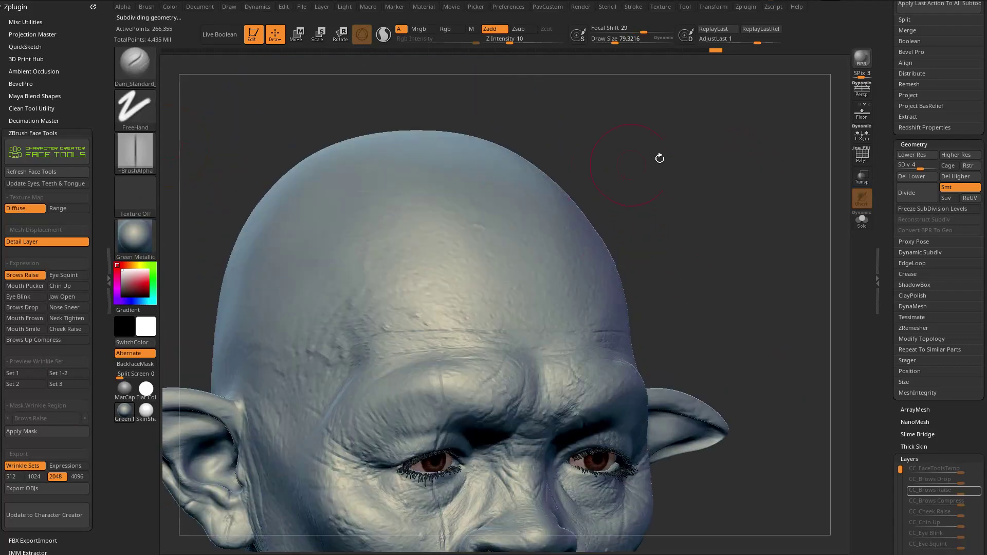
pyautogui.moveTo(618, 164); pyautogui.dragTo(591, 180, button='right')
pyautogui.press(']')
pyautogui.press(']')
pyautogui.press(']')
pyautogui.press('[')
pyautogui.moveTo(372, 334); pyautogui.dragTo(432, 289, button='right')
pyautogui.press(']')
pyautogui.press('[')
pyautogui.press('[')
pyautogui.press('[')
pyautogui.press('[')
pyautogui.moveTo(758, 200); pyautogui.dragTo(423, 311, button='right')
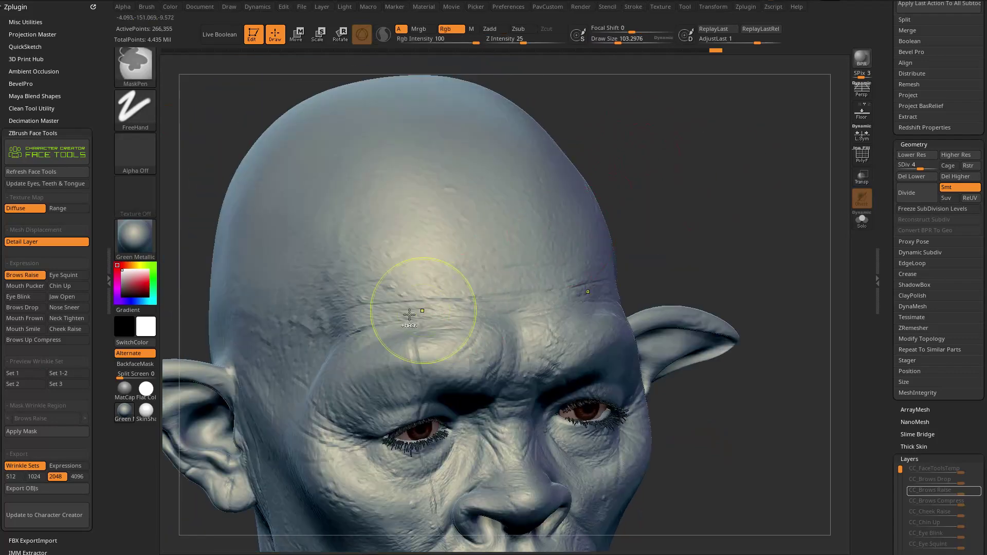
# Carve horizontal wrinkle lines across the forehead above both brows with the Dam_Standard brush at Z Intensity 10
pyautogui.moveTo(342, 315)
pyautogui.mouseDown(button='right')
pyautogui.moveTo(696, 213)
pyautogui.moveTo(704, 196)
pyautogui.moveTo(386, 308)
pyautogui.moveTo(404, 309)
pyautogui.mouseUp(button='right')
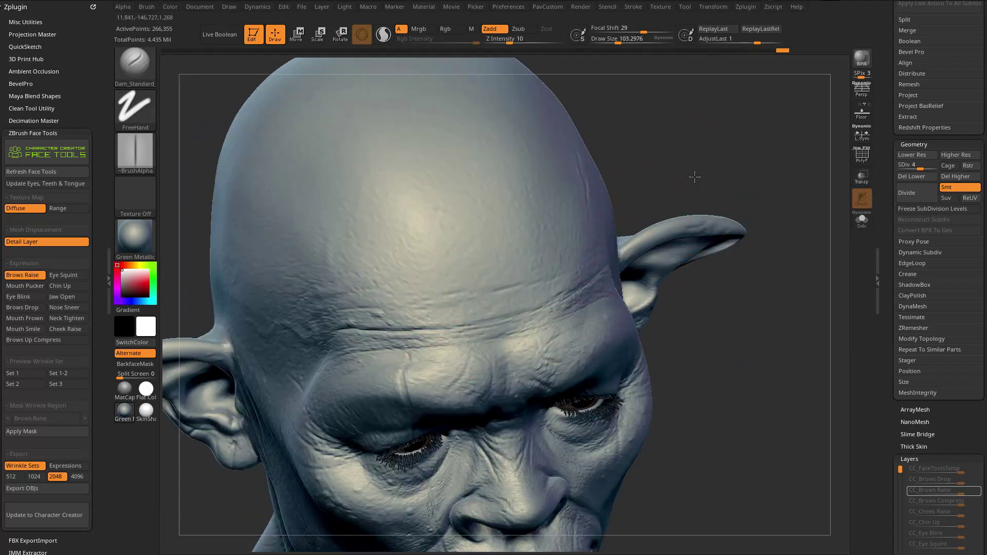
pyautogui.moveTo(708, 187); pyautogui.dragTo(617, 237, button='right')
pyautogui.moveTo(772, 195)
pyautogui.mouseDown(button='right')
pyautogui.moveTo(794, 154)
pyautogui.moveTo(643, 267)
pyautogui.mouseUp(button='right')
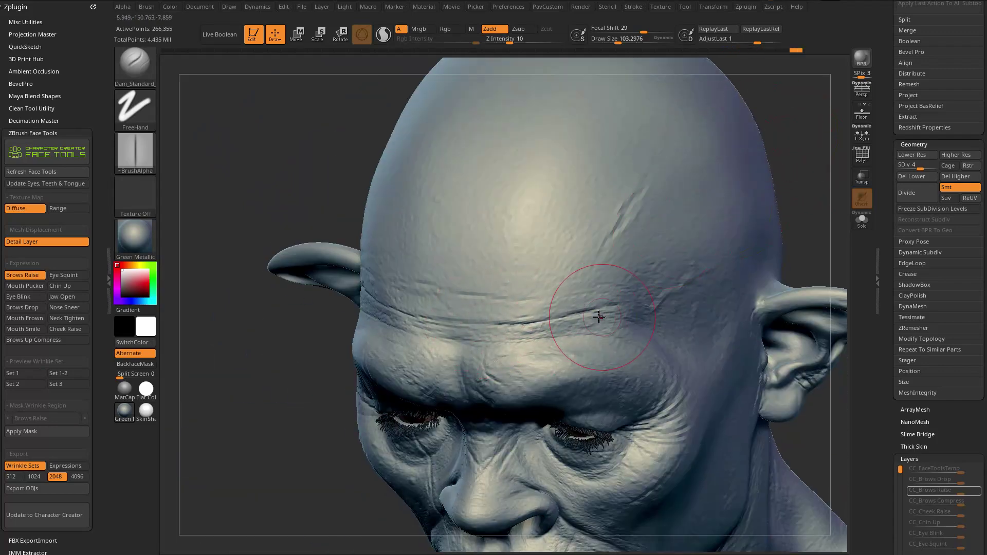
pyautogui.moveTo(788, 219); pyautogui.dragTo(771, 206)
pyautogui.moveTo(584, 310); pyautogui.dragTo(632, 304)
pyautogui.moveTo(743, 121); pyautogui.dragTo(795, 160)
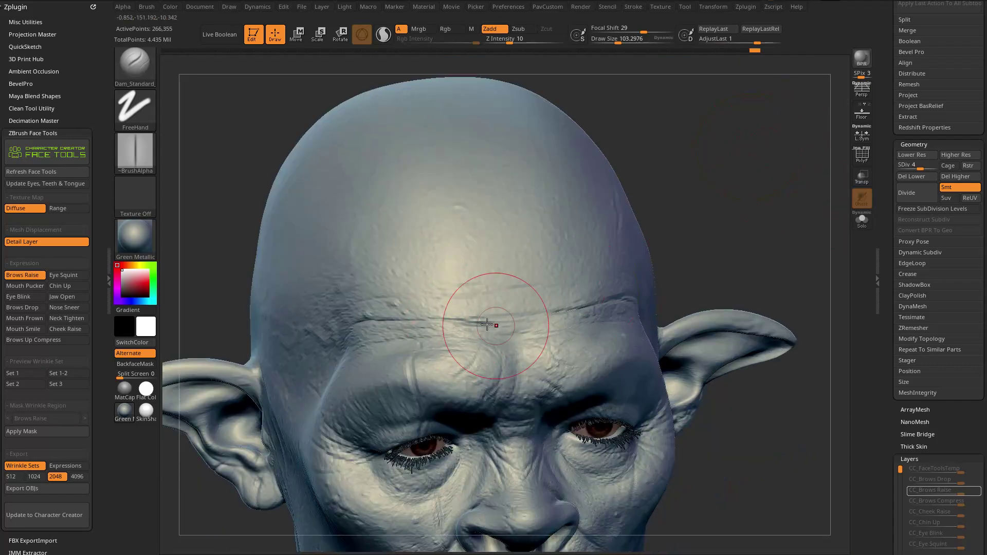
pyautogui.moveTo(702, 238); pyautogui.dragTo(687, 218)
pyautogui.moveTo(468, 293); pyautogui.dragTo(503, 294)
pyautogui.moveTo(735, 169)
pyautogui.mouseDown()
pyautogui.moveTo(751, 210)
pyautogui.moveTo(766, 211)
pyautogui.mouseUp()
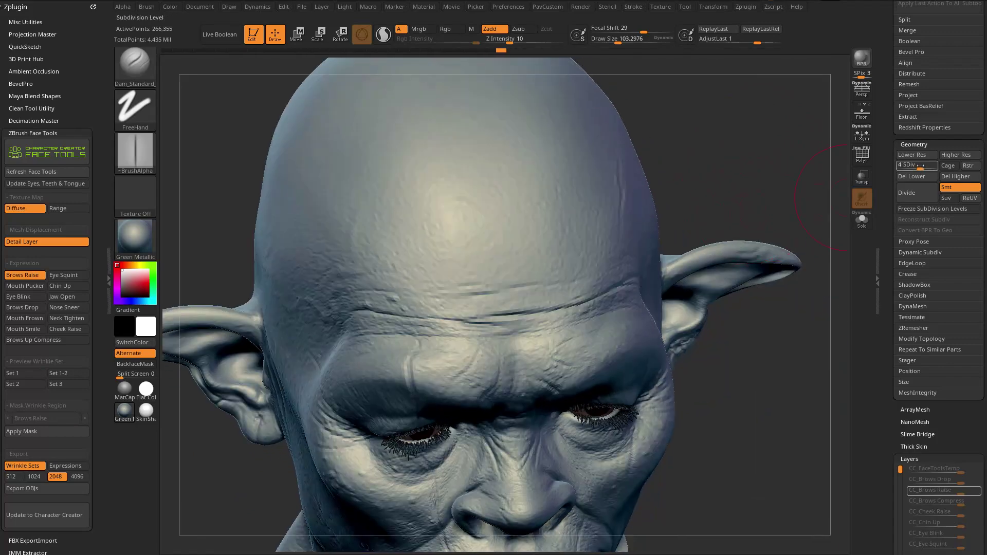
# Raise the head to subdivision level 6 and sharpen the forehead creases with finer Dam_Standard strokes
pyautogui.moveTo(748, 165)
pyautogui.mouseDown()
pyautogui.moveTo(776, 163)
pyautogui.moveTo(787, 194)
pyautogui.moveTo(767, 173)
pyautogui.moveTo(730, 177)
pyautogui.mouseUp()
pyautogui.press('d')
pyautogui.moveTo(718, 183); pyautogui.dragTo(668, 201)
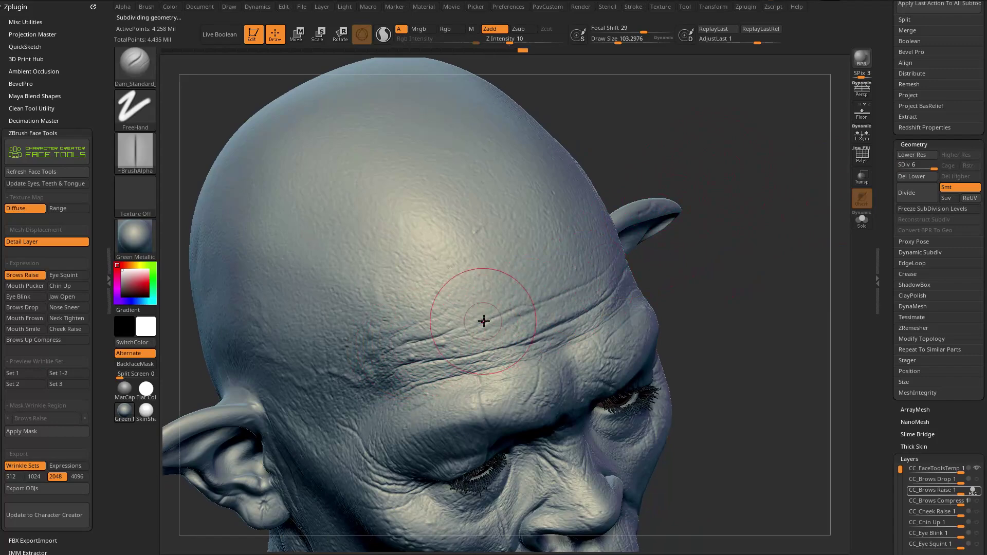
pyautogui.moveTo(691, 257); pyautogui.dragTo(580, 263)
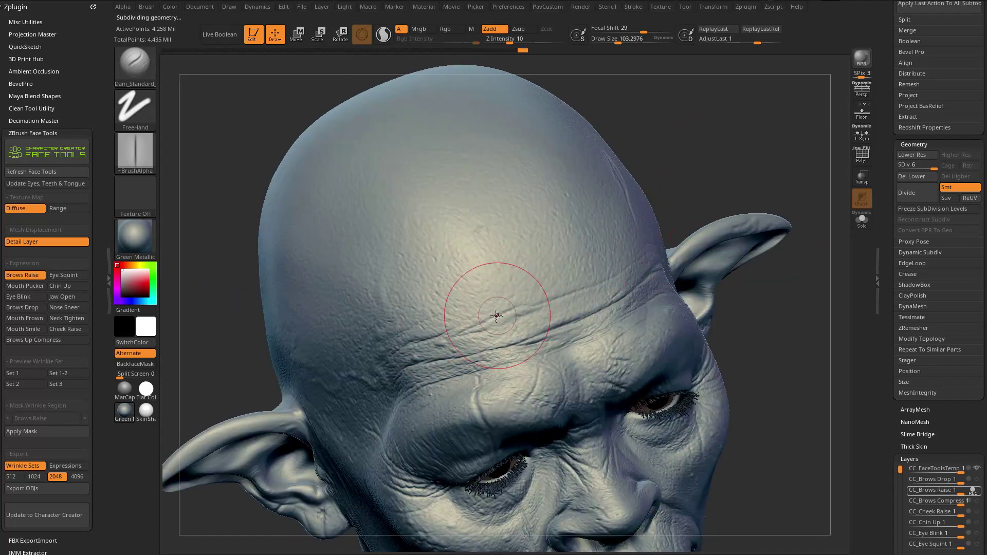
pyautogui.moveTo(545, 291); pyautogui.dragTo(636, 207)
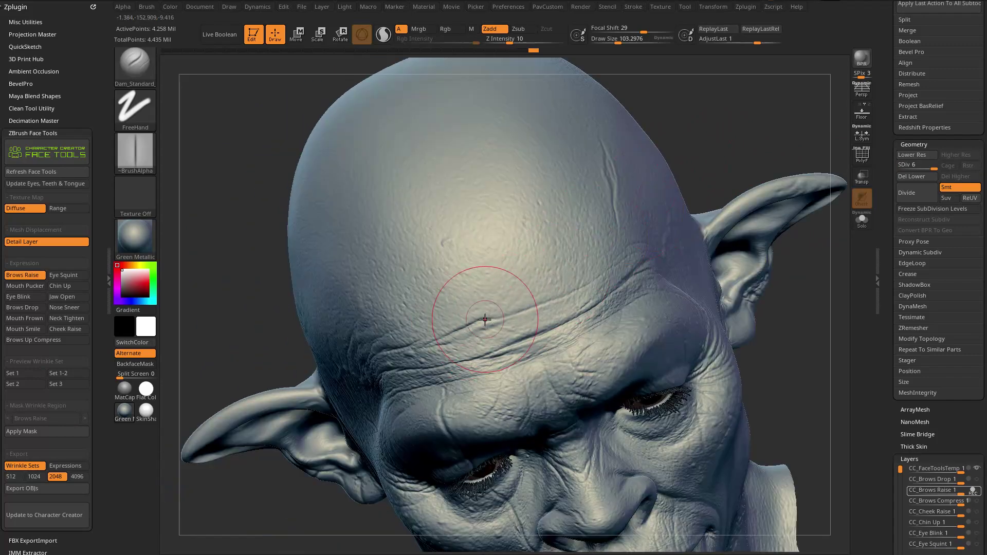
pyautogui.moveTo(729, 146); pyautogui.dragTo(436, 326)
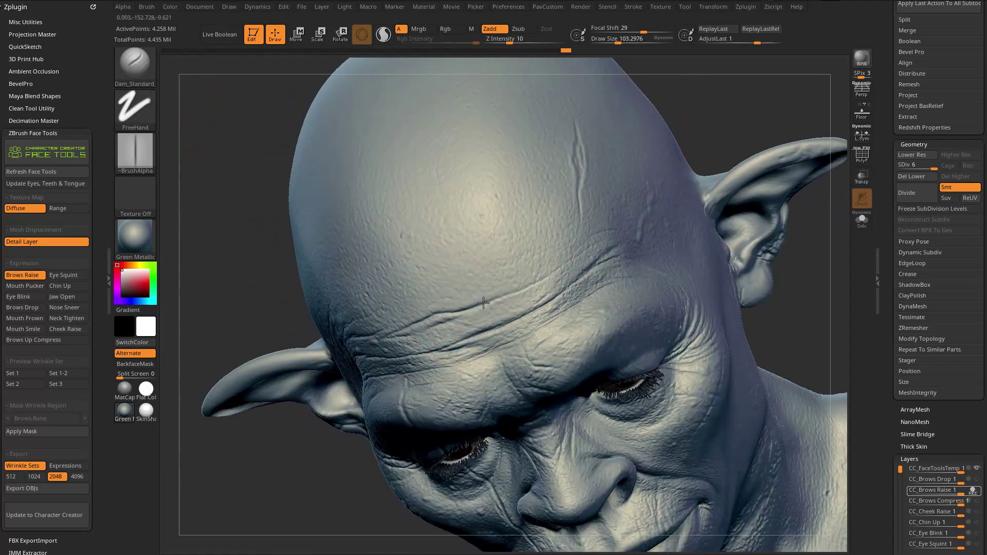
pyautogui.moveTo(733, 135); pyautogui.dragTo(528, 282)
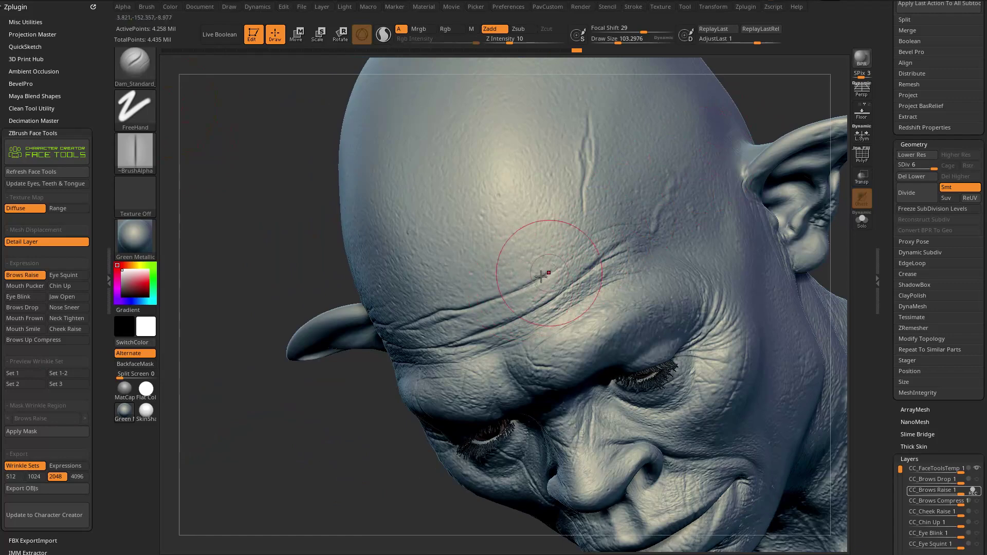
pyautogui.moveTo(771, 110); pyautogui.dragTo(802, 116)
pyautogui.moveTo(581, 247); pyautogui.dragTo(624, 225)
pyautogui.moveTo(494, 332)
pyautogui.mouseDown()
pyautogui.moveTo(483, 317)
pyautogui.moveTo(693, 194)
pyautogui.moveTo(709, 196)
pyautogui.moveTo(588, 257)
pyautogui.mouseUp()
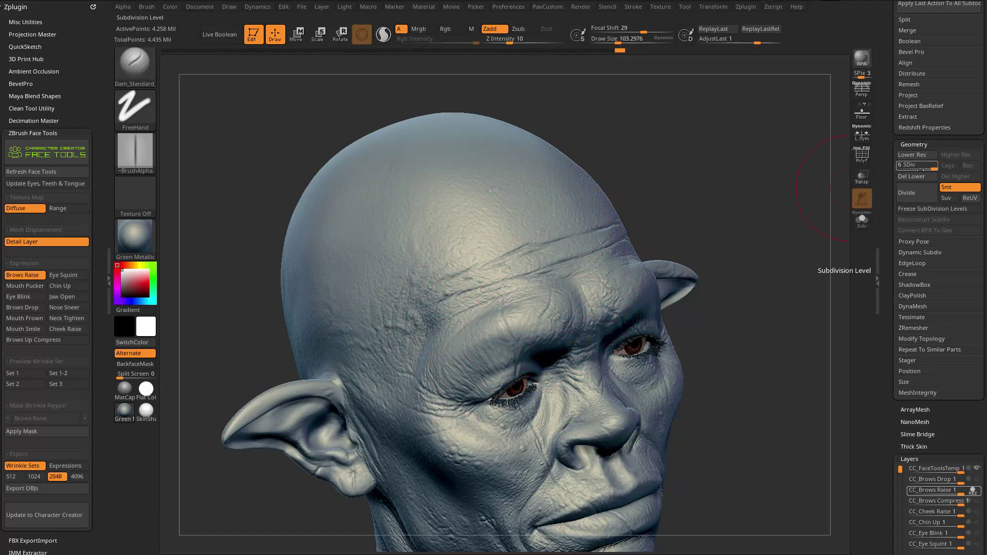
# Compare the head's base shape at subdivision level 1 with the detailed sculpt at level 6
pyautogui.click(900, 167)
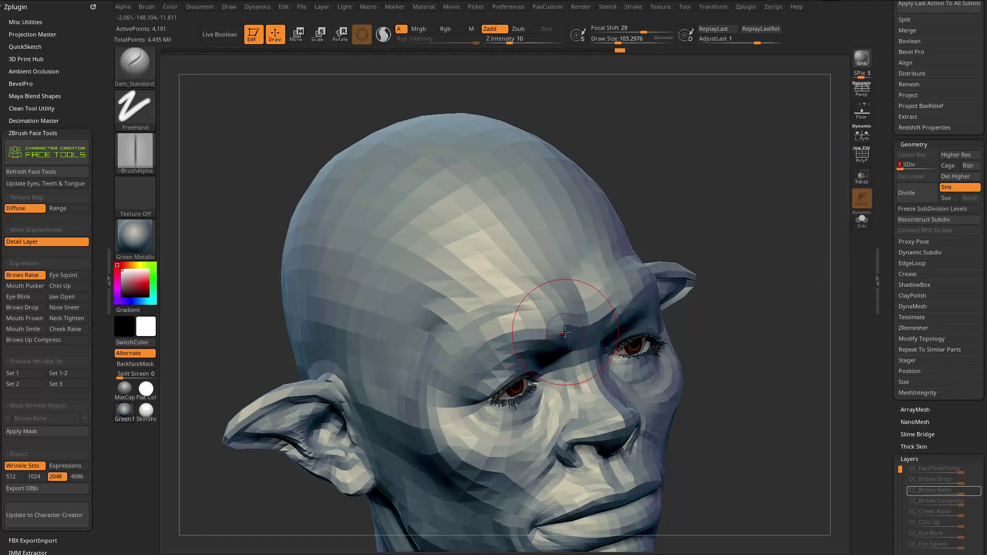
pyautogui.moveTo(904, 165); pyautogui.dragTo(934, 165)
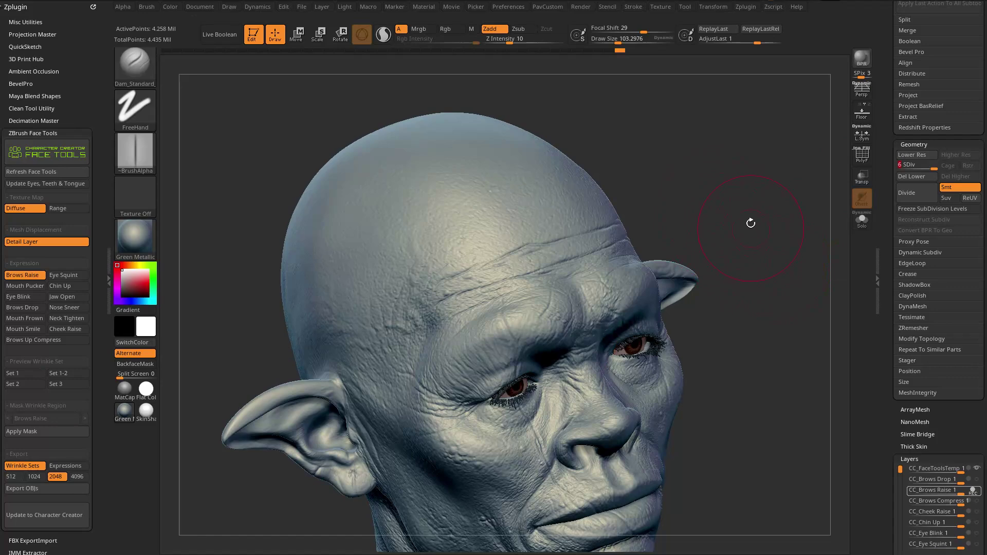
# Try long curved creases over the temple and side of the head, and undo them
pyautogui.moveTo(720, 170); pyautogui.dragTo(452, 186)
pyautogui.moveTo(782, 227); pyautogui.dragTo(769, 237)
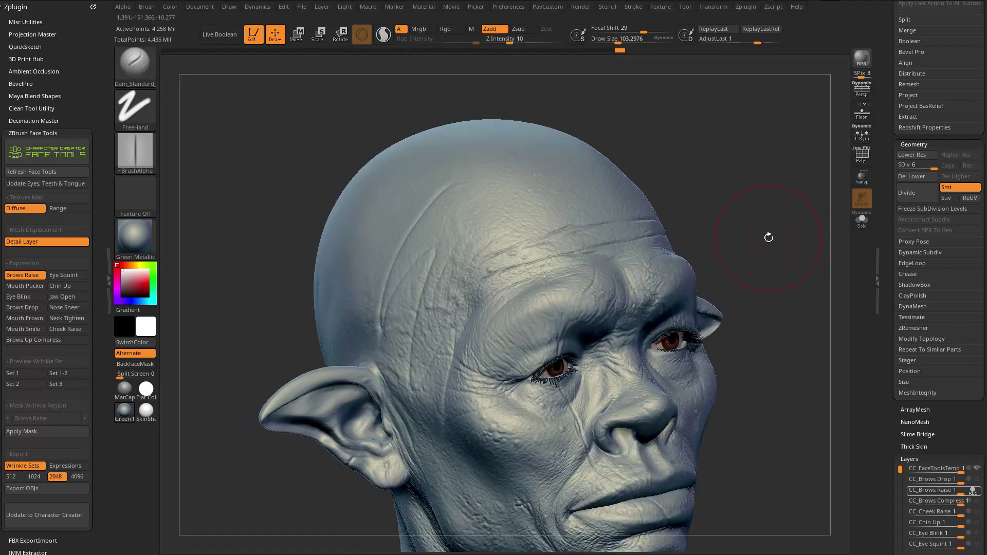
pyautogui.hotkey('ctrl', 'z')
pyautogui.moveTo(545, 284); pyautogui.dragTo(602, 256)
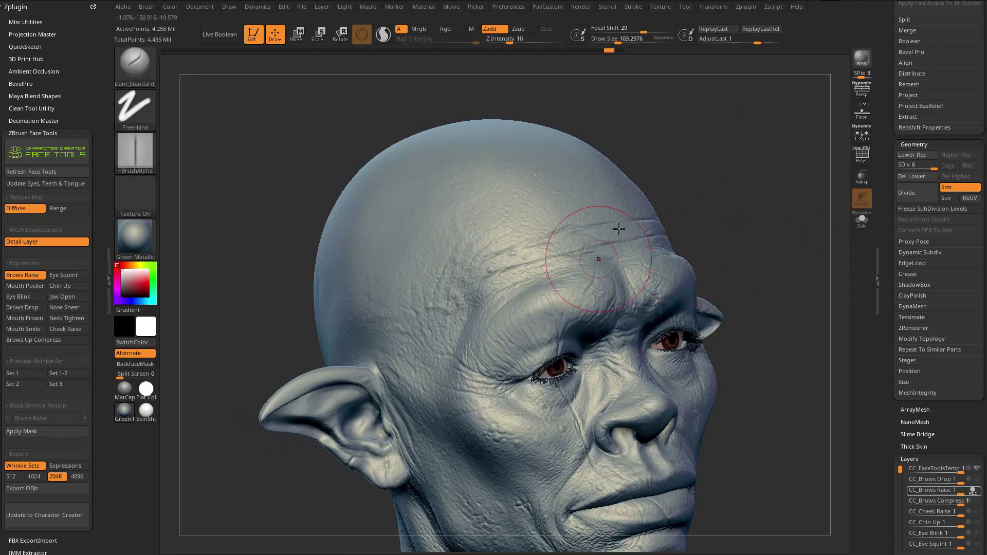
# Apply the Brows Raise wrinkle region mask to the head and examine its coverage from the front, both sides and above
pyautogui.click(47, 431)
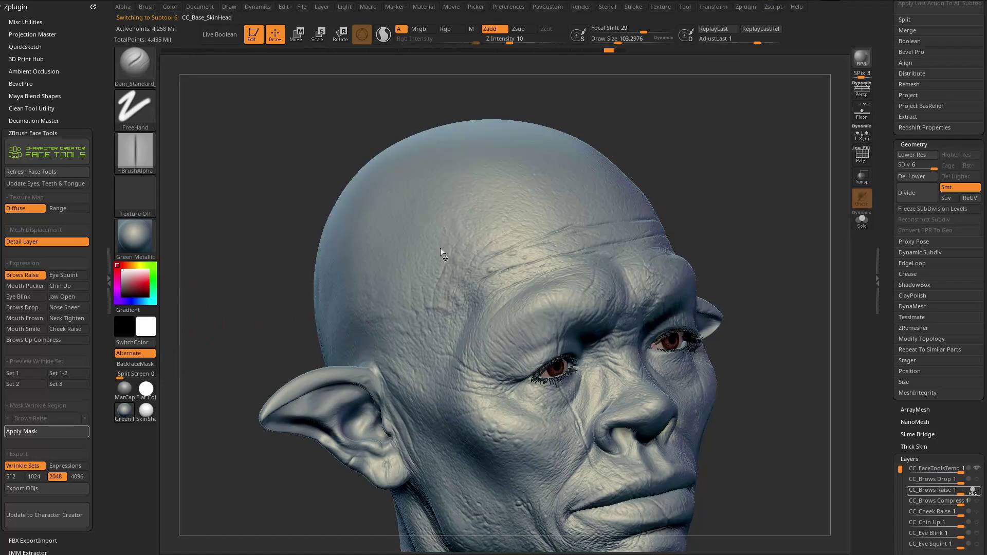
pyautogui.moveTo(600, 273)
pyautogui.mouseDown(button='right')
pyautogui.moveTo(584, 213)
pyautogui.moveTo(457, 222)
pyautogui.mouseUp(button='right')
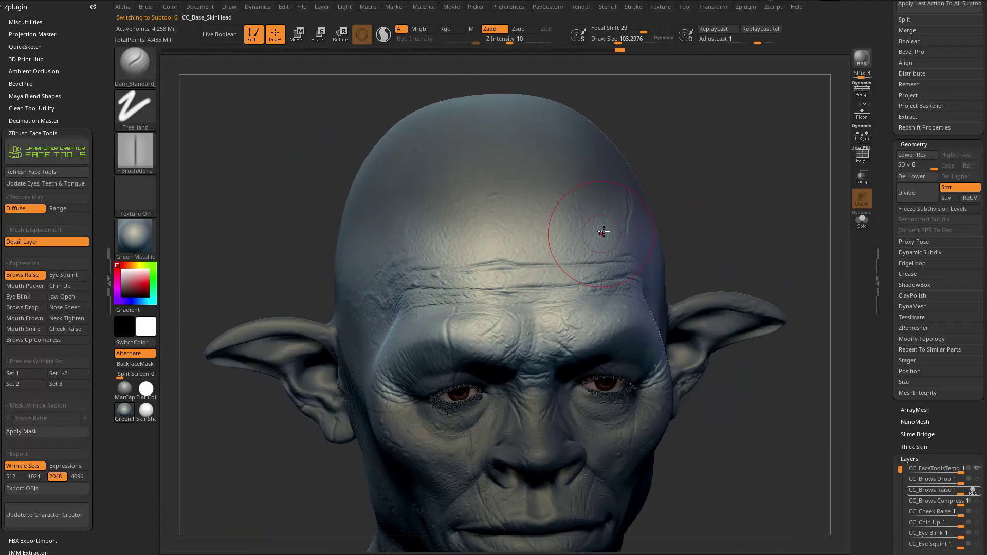
pyautogui.moveTo(508, 336); pyautogui.dragTo(575, 199, button='right')
pyautogui.moveTo(768, 137)
pyautogui.mouseDown(button='right')
pyautogui.moveTo(458, 277)
pyautogui.moveTo(677, 182)
pyautogui.mouseUp(button='right')
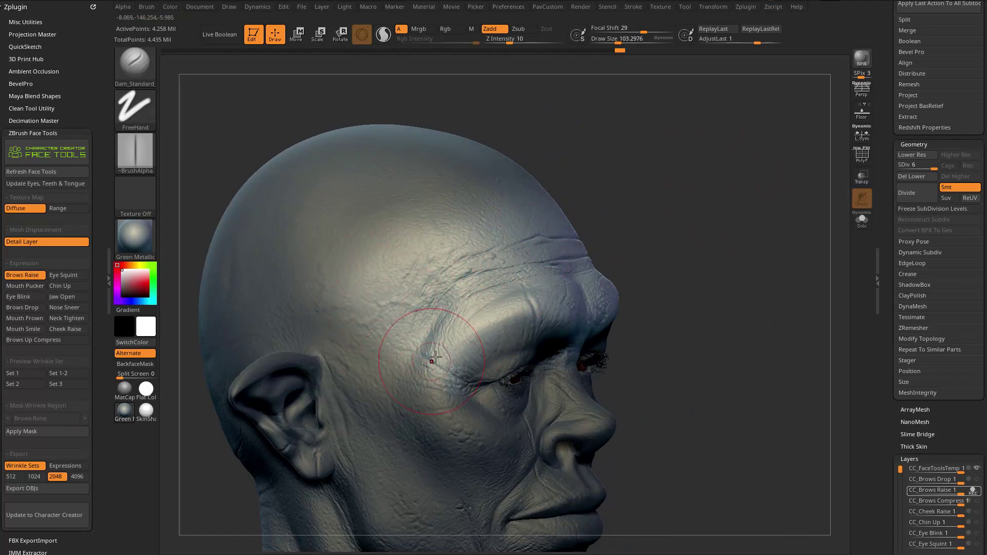
pyautogui.moveTo(576, 293)
pyautogui.mouseDown(button='right')
pyautogui.moveTo(624, 219)
pyautogui.moveTo(700, 191)
pyautogui.mouseUp(button='right')
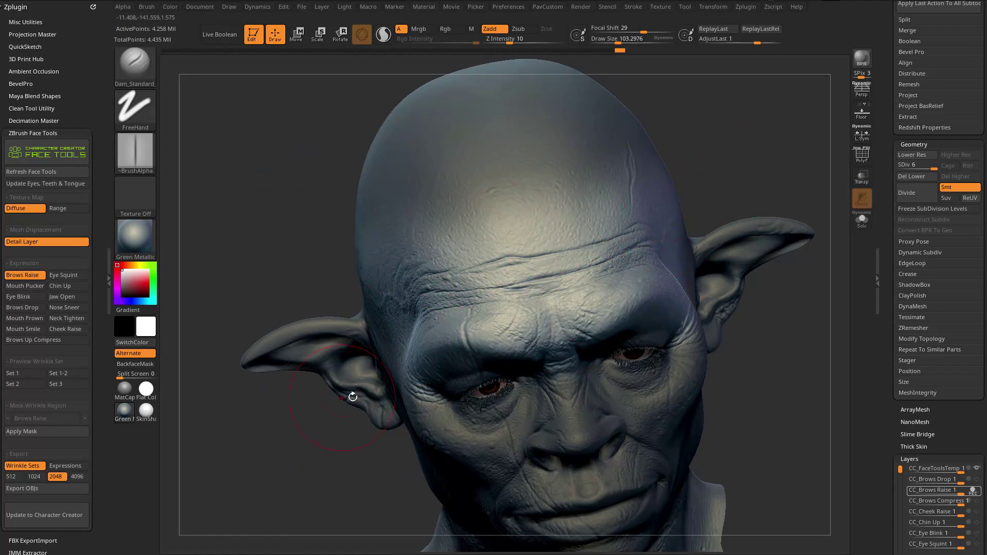
pyautogui.moveTo(734, 153); pyautogui.dragTo(609, 264, button='right')
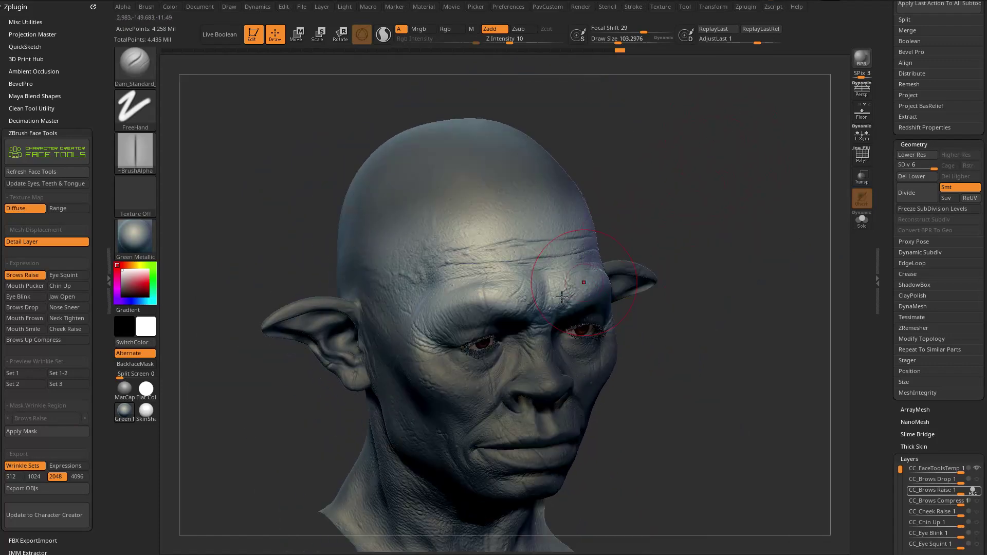
pyautogui.moveTo(654, 212); pyautogui.dragTo(373, 241, button='right')
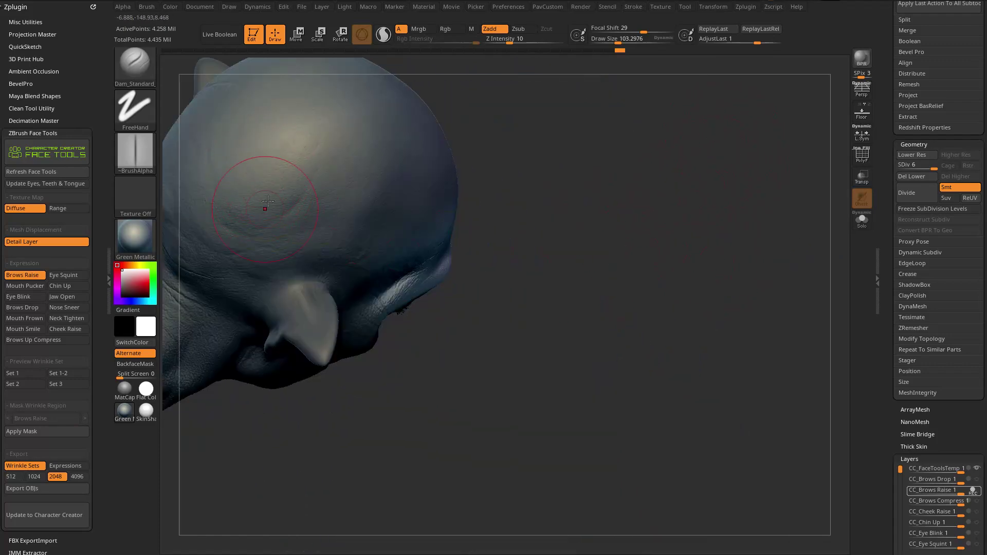
pyautogui.moveTo(625, 203)
pyautogui.mouseDown(button='right')
pyautogui.moveTo(711, 163)
pyautogui.moveTo(751, 170)
pyautogui.moveTo(602, 239)
pyautogui.moveTo(683, 202)
pyautogui.moveTo(520, 264)
pyautogui.mouseUp(button='right')
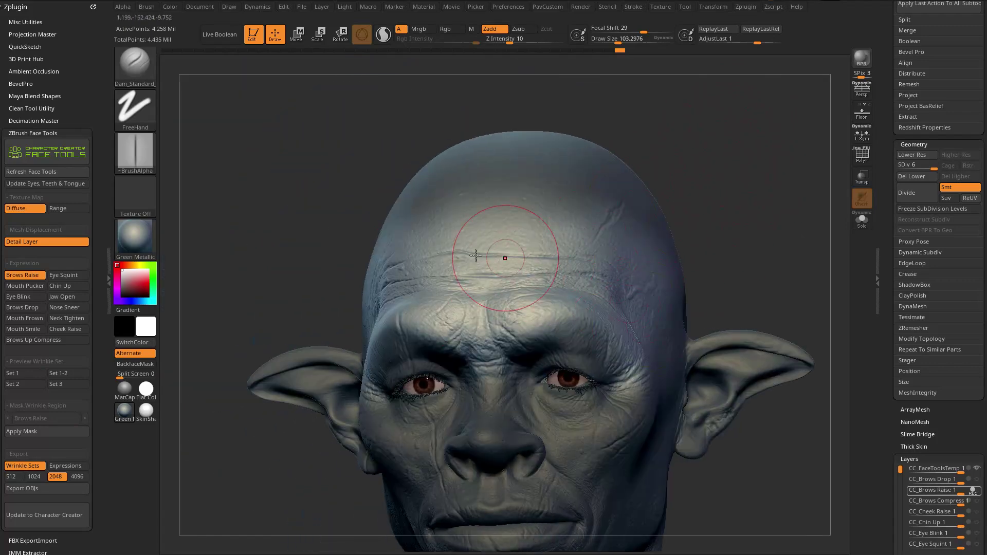
pyautogui.moveTo(623, 194); pyautogui.dragTo(432, 227, button='right')
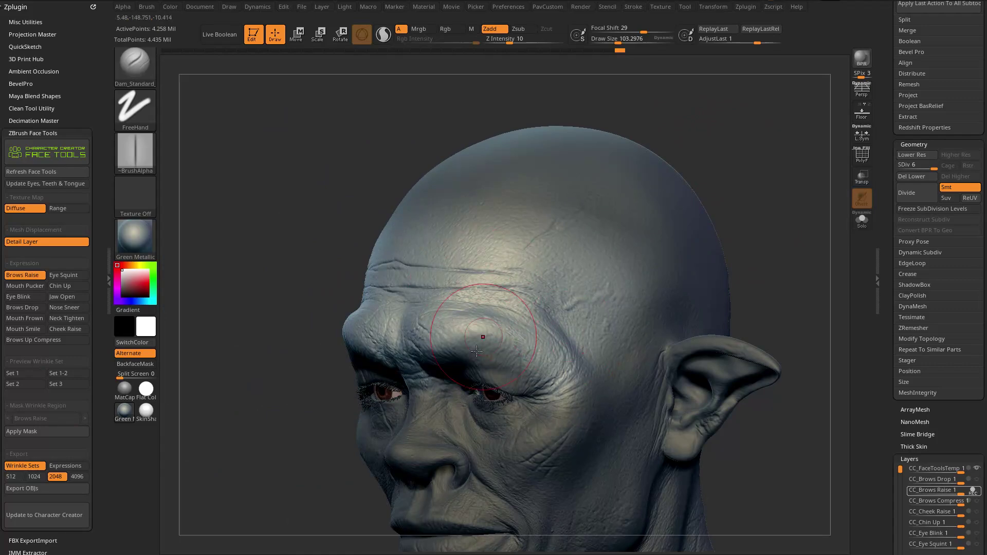
pyautogui.moveTo(579, 274); pyautogui.dragTo(193, 196, button='right')
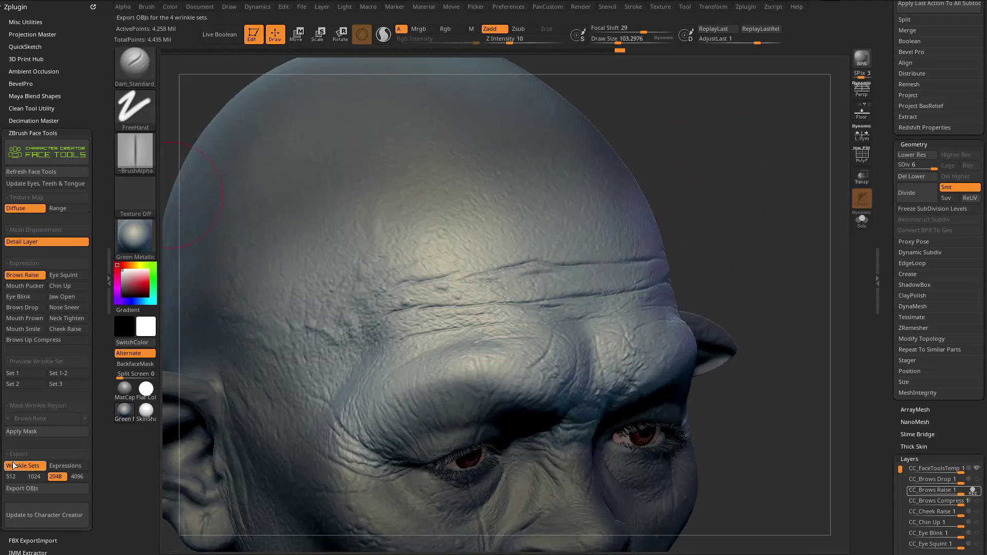
pyautogui.moveTo(515, 231); pyautogui.dragTo(655, 227, button='right')
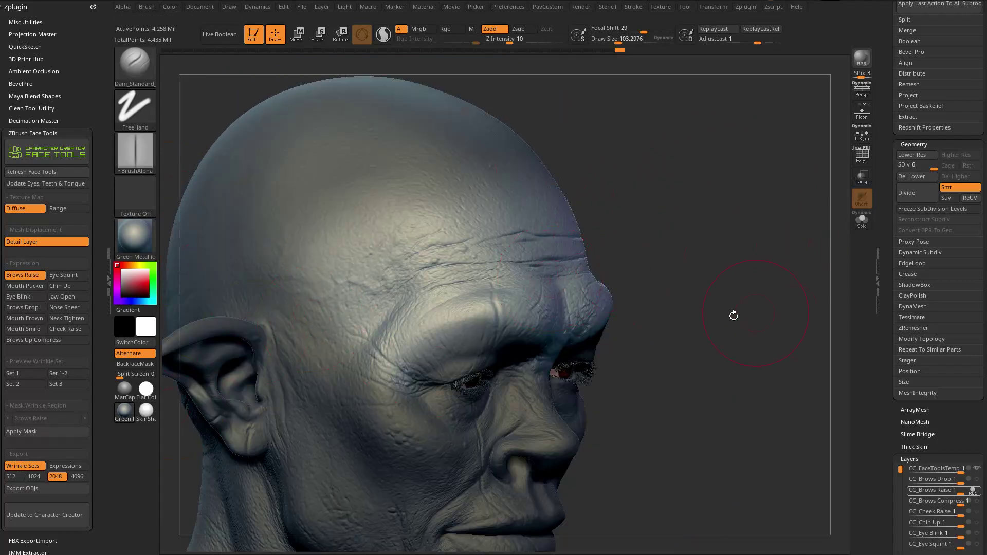
# Check the head's low-resolution shape at subdivision level 1 and return it to level 6
pyautogui.moveTo(369, 299); pyautogui.dragTo(377, 387)
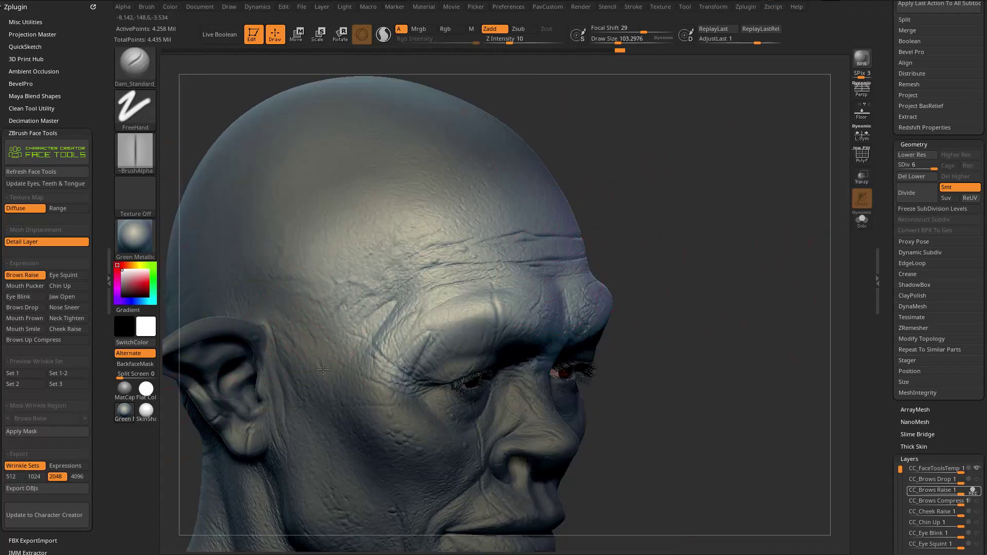
pyautogui.hotkey('shift', 'd')
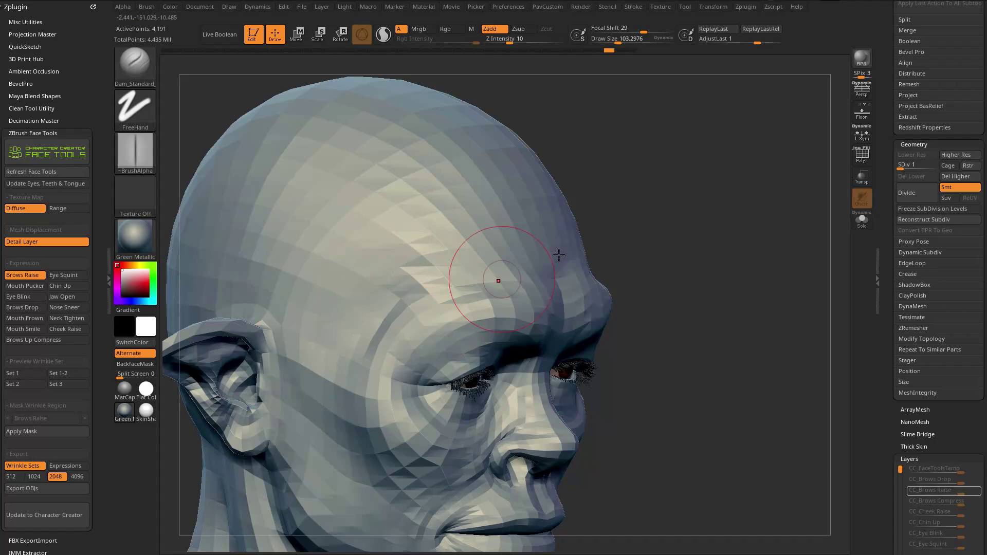
pyautogui.click(934, 165)
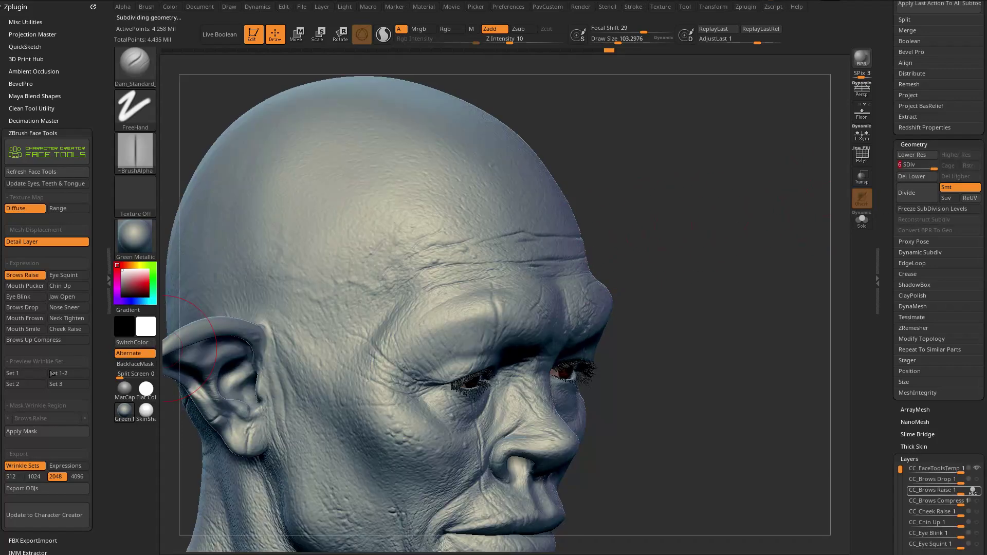
# Reapply the Brows Raise region mask and turn off ViewMask in the Masking settings
pyautogui.click(38, 433)
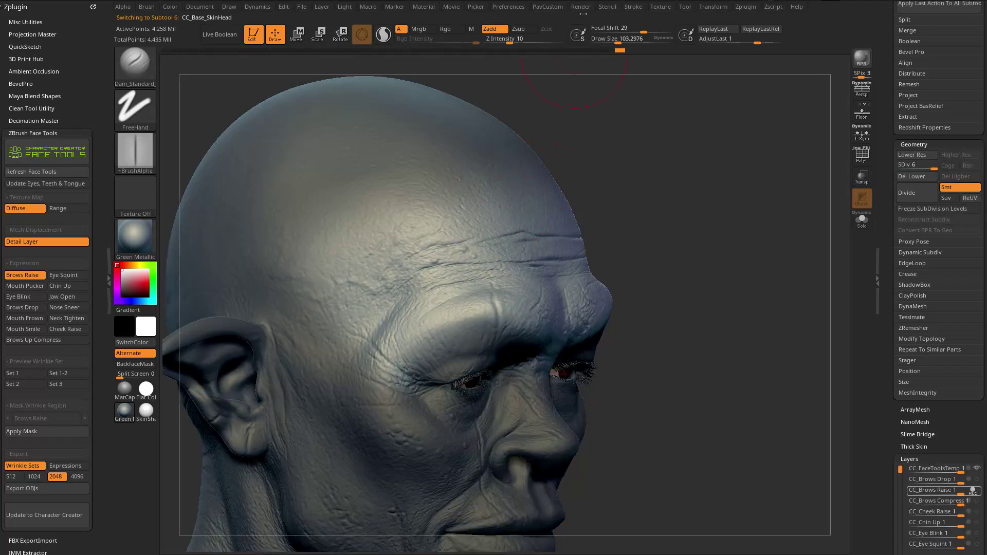
pyautogui.click(581, 7)
pyautogui.scroll(-10, 880, 252)
pyautogui.press('shift')
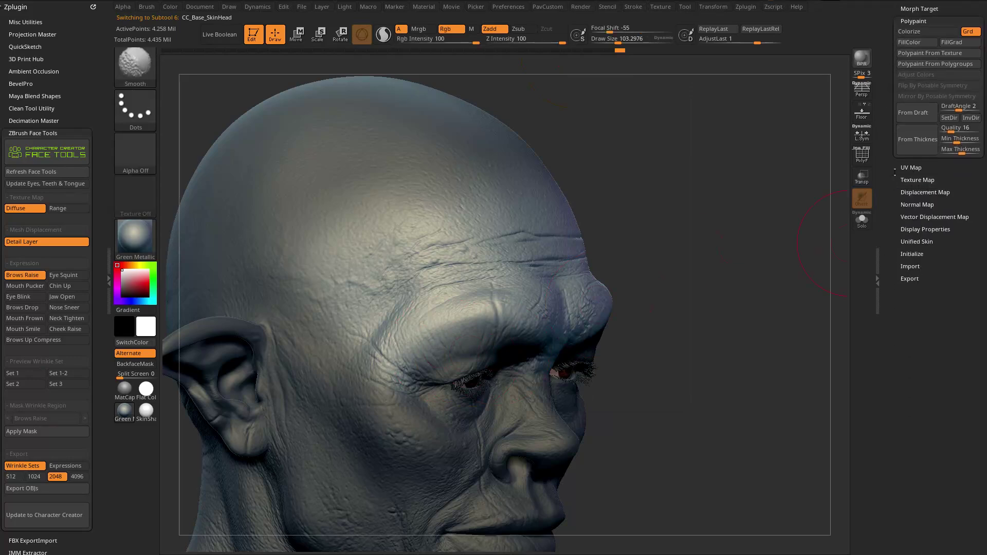
pyautogui.scroll(5, 905, 195)
pyautogui.click(911, 184)
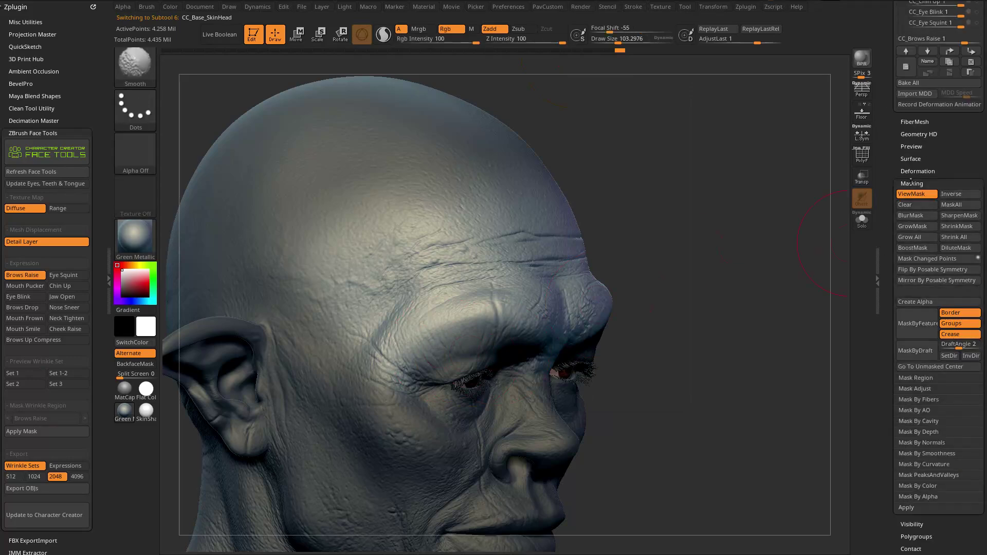
# Try a long crease down the temple above the ear, and undo it
pyautogui.moveTo(366, 248)
pyautogui.mouseDown()
pyautogui.moveTo(327, 319)
pyautogui.moveTo(339, 366)
pyautogui.mouseUp()
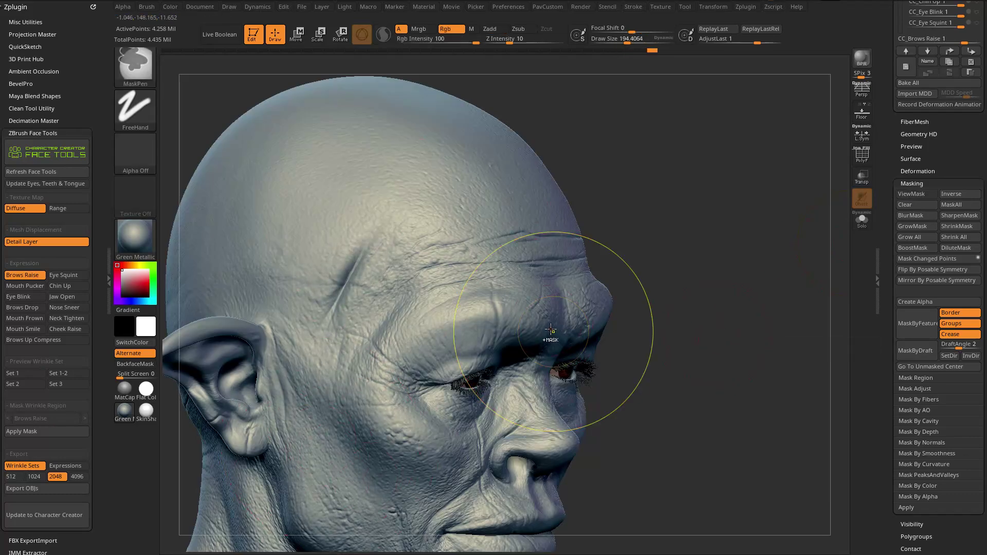
pyautogui.hotkey('ctrl', 'z')
pyautogui.hotkey('ctrl', 'z')
pyautogui.hotkey('ctrl', 'z')
# Set the Dam_Standard brush's Draw Size to about 99 and carve short creases where the forehead wrinkles end near the temple
pyautogui.moveTo(669, 217)
pyautogui.mouseDown()
pyautogui.moveTo(683, 201)
pyautogui.moveTo(720, 211)
pyautogui.mouseUp()
pyautogui.keyDown('alt'); pyautogui.moveTo(720, 211); pyautogui.dragTo(720, 231); pyautogui.keyUp('alt')
pyautogui.press('s')
pyautogui.moveTo(359, 294)
pyautogui.mouseDown()
pyautogui.moveTo(320, 298)
pyautogui.moveTo(351, 267)
pyautogui.mouseUp()
pyautogui.press('s')
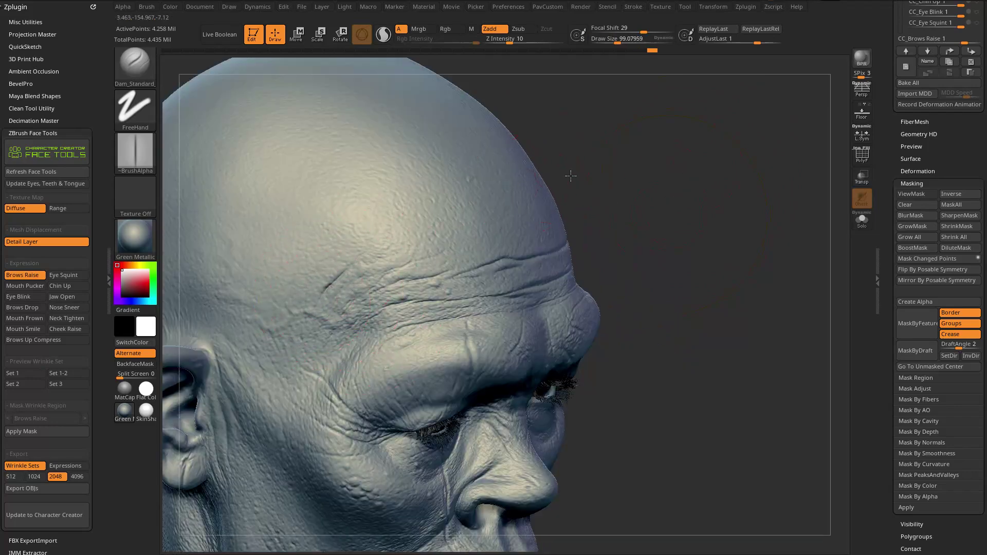
pyautogui.moveTo(598, 155); pyautogui.dragTo(587, 157)
pyautogui.moveTo(334, 299)
pyautogui.mouseDown()
pyautogui.moveTo(396, 283)
pyautogui.moveTo(390, 276)
pyautogui.mouseUp()
pyautogui.moveTo(741, 128)
pyautogui.mouseDown()
pyautogui.moveTo(679, 137)
pyautogui.moveTo(664, 159)
pyautogui.mouseUp()
pyautogui.moveTo(393, 276); pyautogui.dragTo(395, 270)
pyautogui.moveTo(712, 176); pyautogui.dragTo(650, 193)
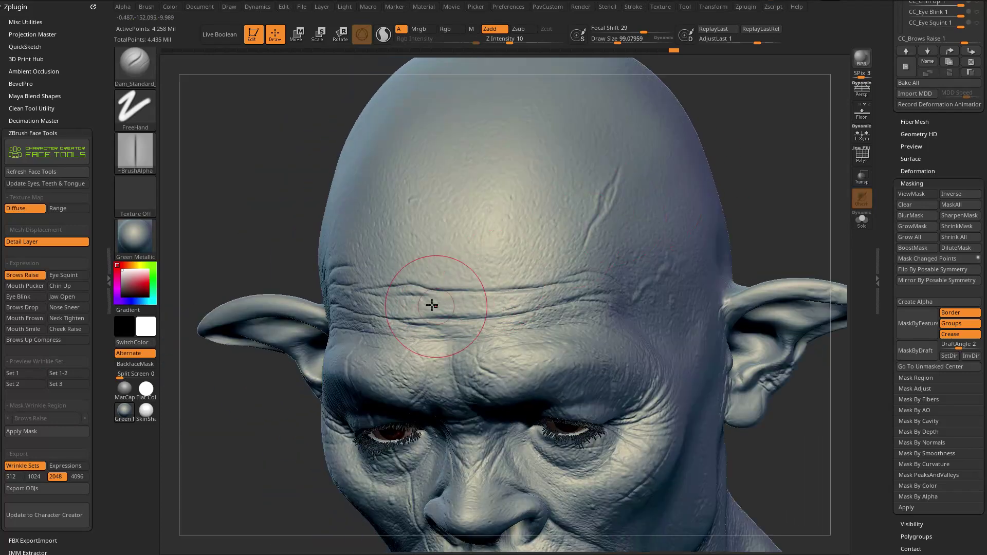
# Deepen and extend the horizontal wrinkles across the middle and both sides of the forehead with Dam_Standard at Z Intensity 10
pyautogui.moveTo(755, 211); pyautogui.dragTo(695, 218)
pyautogui.moveTo(491, 292); pyautogui.dragTo(566, 278)
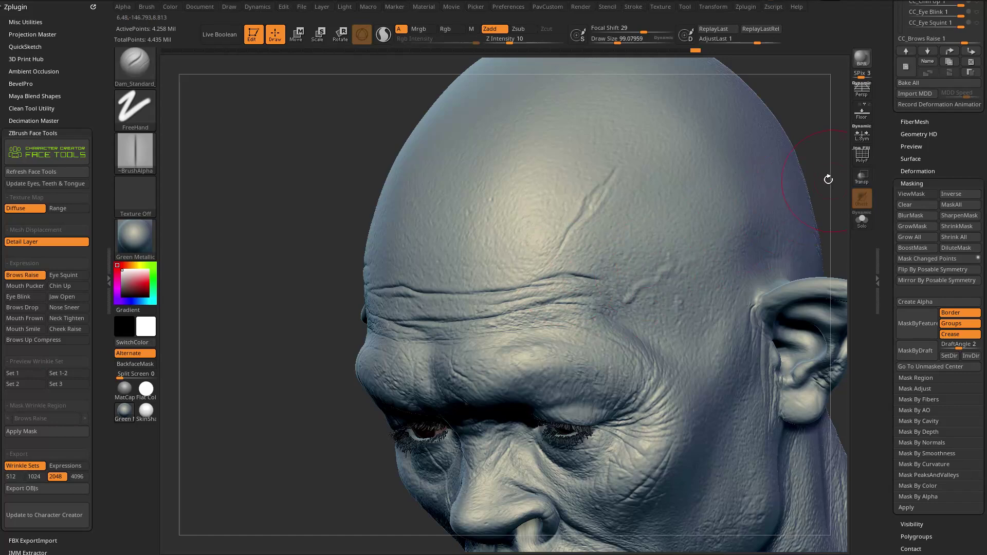
pyautogui.moveTo(833, 180); pyautogui.dragTo(787, 198)
pyautogui.moveTo(808, 121); pyautogui.dragTo(790, 163)
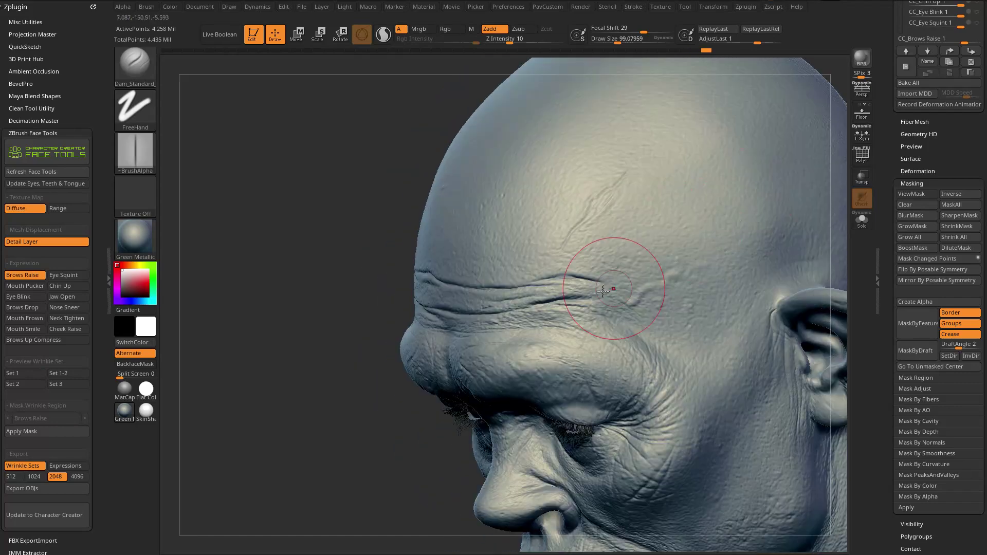
pyautogui.moveTo(293, 443); pyautogui.dragTo(339, 403)
pyautogui.moveTo(664, 191)
pyautogui.mouseDown()
pyautogui.moveTo(705, 193)
pyautogui.moveTo(728, 234)
pyautogui.mouseUp()
pyautogui.moveTo(480, 310)
pyautogui.mouseDown(button='right')
pyautogui.moveTo(469, 291)
pyautogui.moveTo(462, 311)
pyautogui.moveTo(720, 205)
pyautogui.moveTo(484, 312)
pyautogui.mouseUp(button='right')
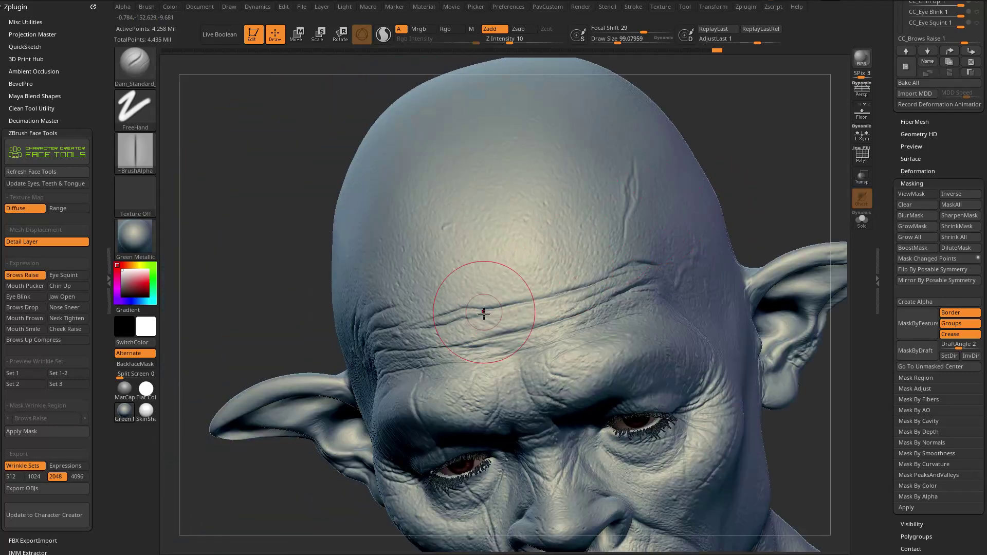
pyautogui.moveTo(593, 287); pyautogui.dragTo(570, 302, button='right')
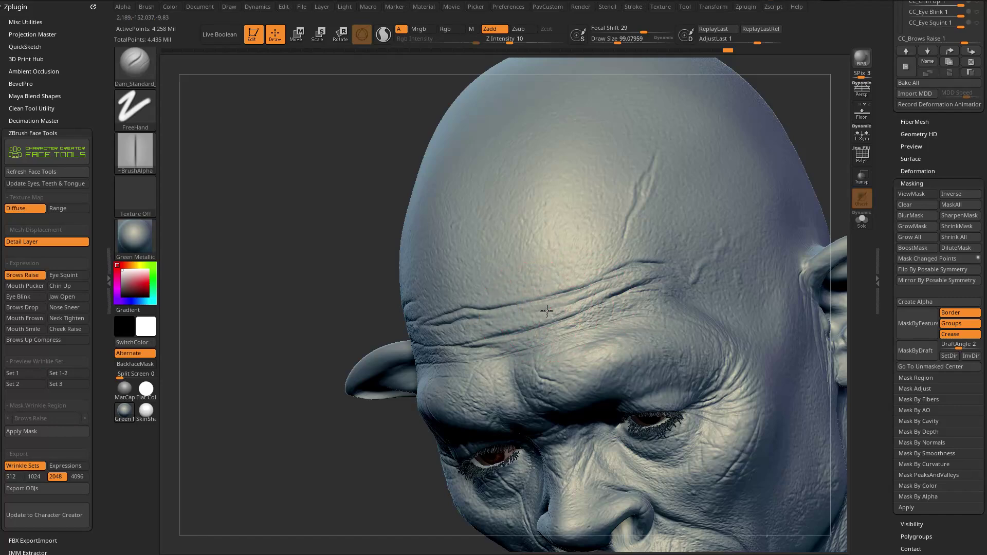
pyautogui.moveTo(832, 151); pyautogui.dragTo(516, 341, button='right')
pyautogui.moveTo(617, 291); pyautogui.dragTo(547, 338, button='right')
pyautogui.moveTo(751, 213)
pyautogui.mouseDown(button='right')
pyautogui.moveTo(731, 198)
pyautogui.moveTo(743, 239)
pyautogui.moveTo(760, 242)
pyautogui.moveTo(723, 202)
pyautogui.moveTo(725, 218)
pyautogui.mouseUp(button='right')
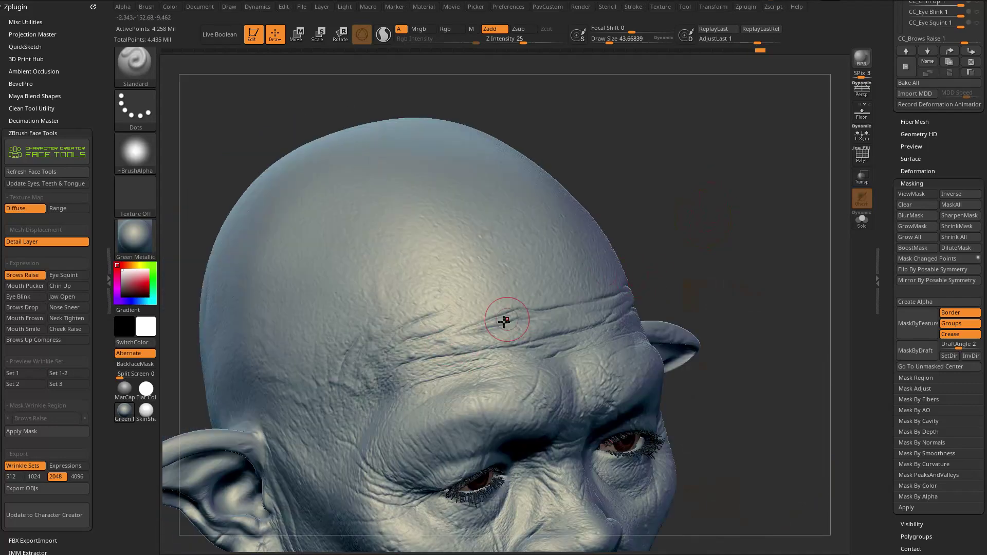
# Undo the last Standard brush stroke and lower the head to subdivision level 4
pyautogui.hotkey('ctrl', 'z')
pyautogui.press('s')
pyautogui.moveTo(474, 342); pyautogui.dragTo(495, 342)
pyautogui.moveTo(884, 204); pyautogui.dragTo(885, 328)
pyautogui.moveTo(884, 126); pyautogui.dragTo(885, 380)
pyautogui.click(923, 276)
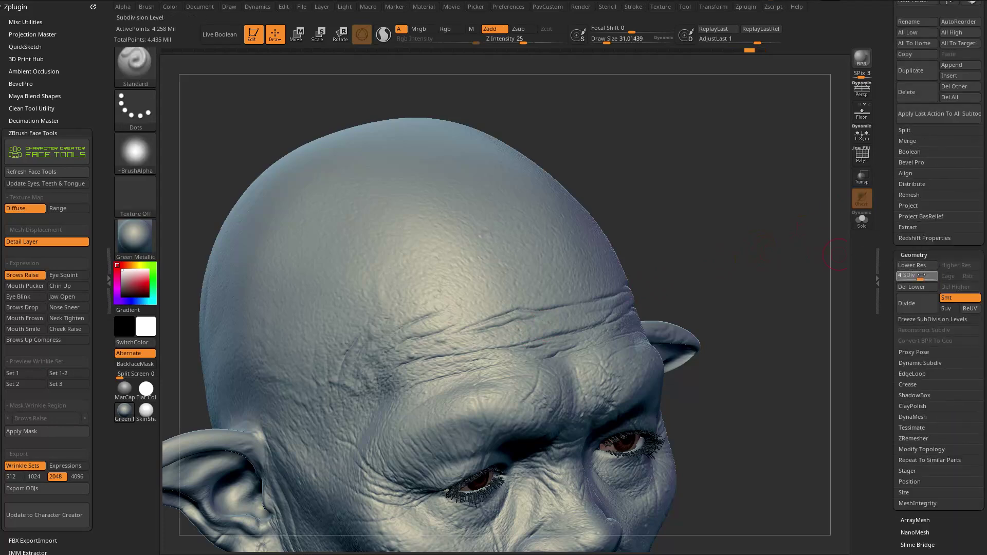
pyautogui.press('d')
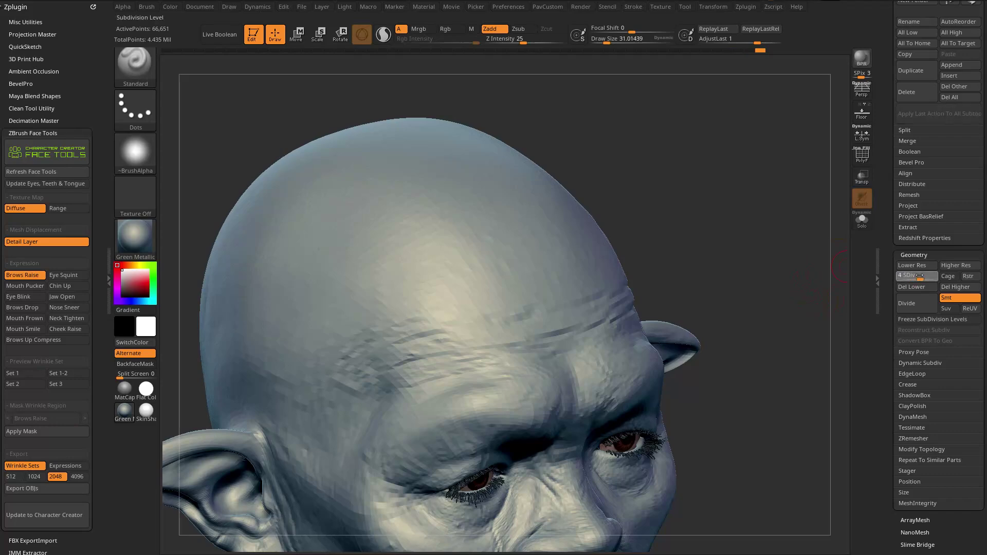
# Build up the skin folds between the forehead wrinkles with the Standard brush at Z Intensity 25
pyautogui.moveTo(820, 273); pyautogui.dragTo(813, 304)
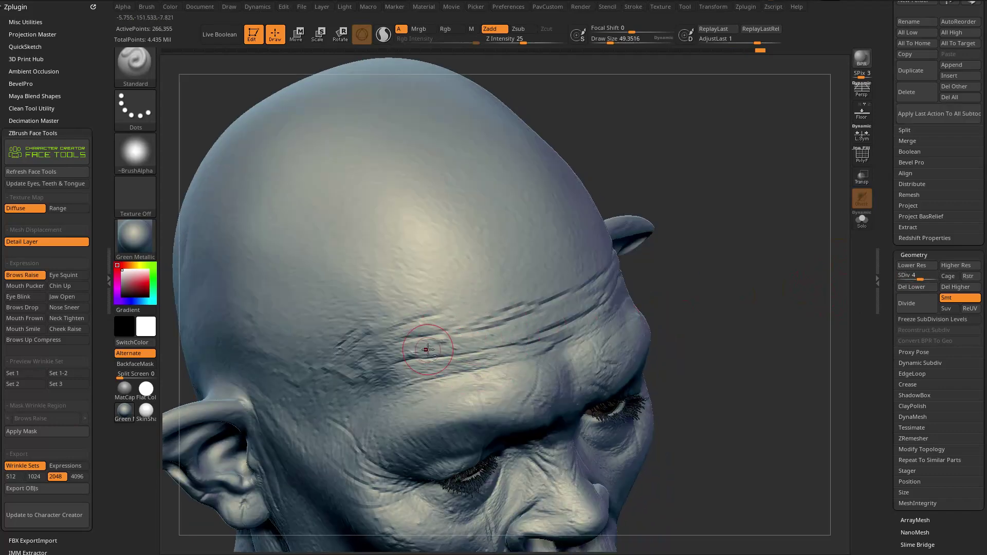
pyautogui.moveTo(670, 254)
pyautogui.mouseDown()
pyautogui.moveTo(474, 310)
pyautogui.moveTo(516, 300)
pyautogui.mouseUp()
pyautogui.moveTo(771, 209); pyautogui.dragTo(733, 218)
pyautogui.moveTo(538, 308); pyautogui.dragTo(639, 260)
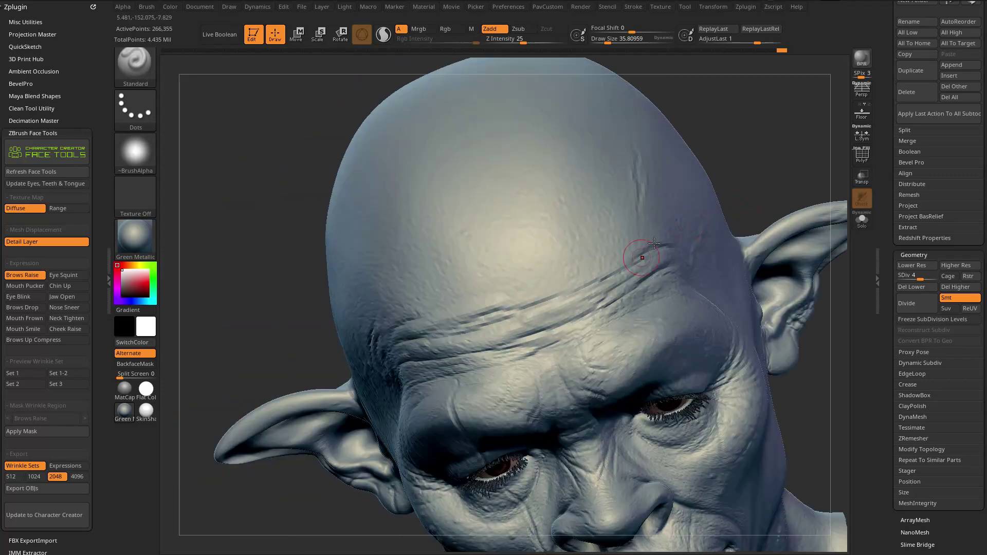
# Raise the head back to subdivision level 6 and review the forehead folds in full detail
pyautogui.moveTo(751, 172); pyautogui.dragTo(795, 151)
pyautogui.press('d')
pyautogui.press('d')
pyautogui.moveTo(759, 264); pyautogui.dragTo(708, 282)
pyautogui.moveTo(739, 237); pyautogui.dragTo(447, 316)
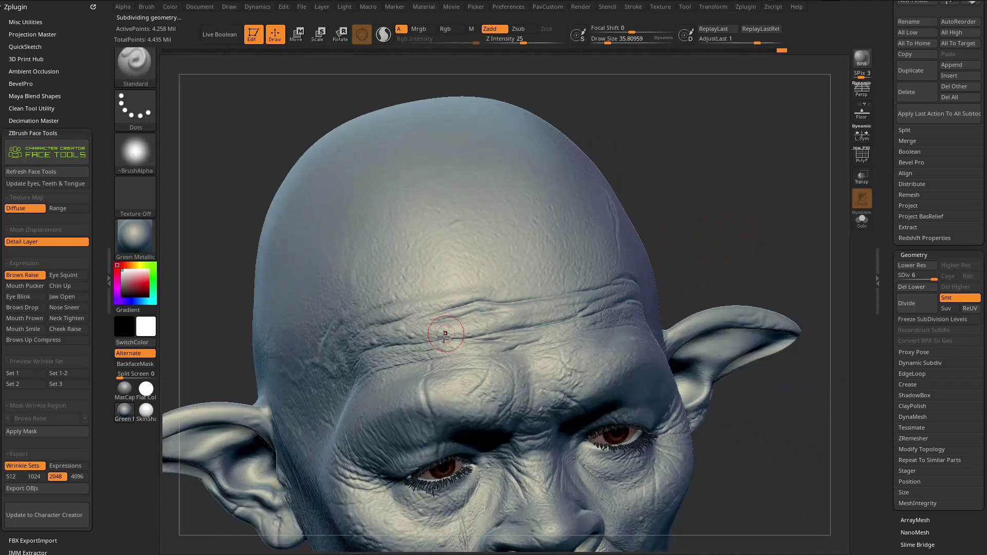
# Try a Clay brush stroke at Z Intensity 50 along the fold between the forehead wrinkles, and undo it
pyautogui.press('b')
pyautogui.press('c')
pyautogui.press('l')
pyautogui.moveTo(682, 189)
pyautogui.mouseDown()
pyautogui.moveTo(719, 152)
pyautogui.moveTo(710, 188)
pyautogui.mouseUp()
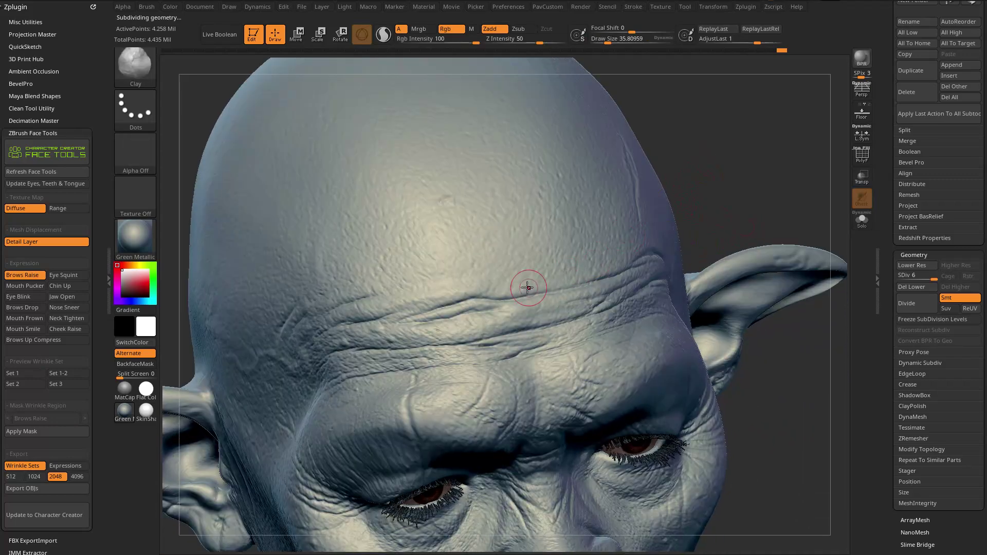
pyautogui.moveTo(638, 123); pyautogui.dragTo(494, 293)
pyautogui.moveTo(571, 296)
pyautogui.mouseDown()
pyautogui.moveTo(546, 310)
pyautogui.moveTo(602, 301)
pyautogui.moveTo(431, 327)
pyautogui.mouseUp()
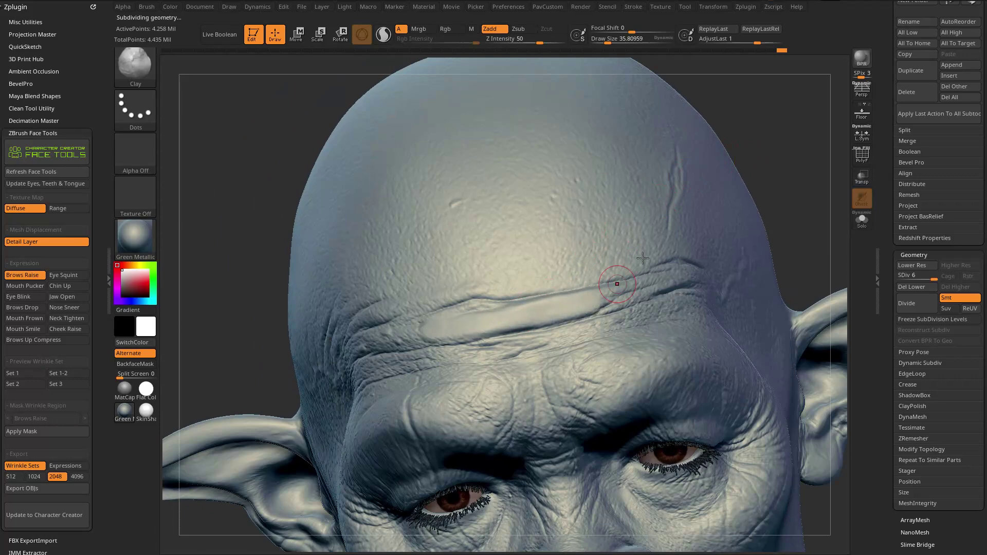
pyautogui.moveTo(781, 177); pyautogui.dragTo(650, 238)
pyautogui.hotkey('ctrl', 'z')
# Select the FormSoft brush and softly build up the forehead folds at Z Intensity 3
pyautogui.moveTo(720, 260); pyautogui.dragTo(703, 253)
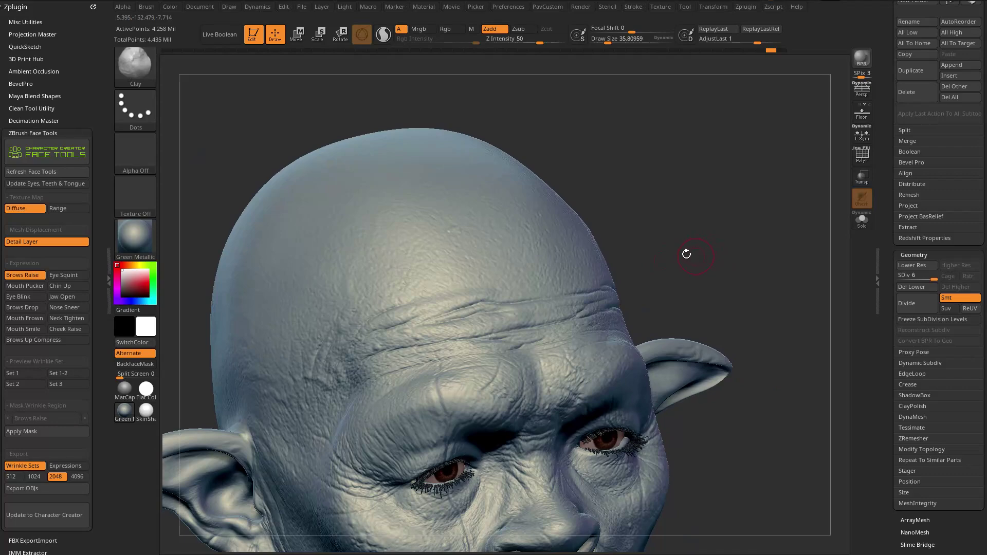
pyautogui.moveTo(682, 246); pyautogui.dragTo(731, 235)
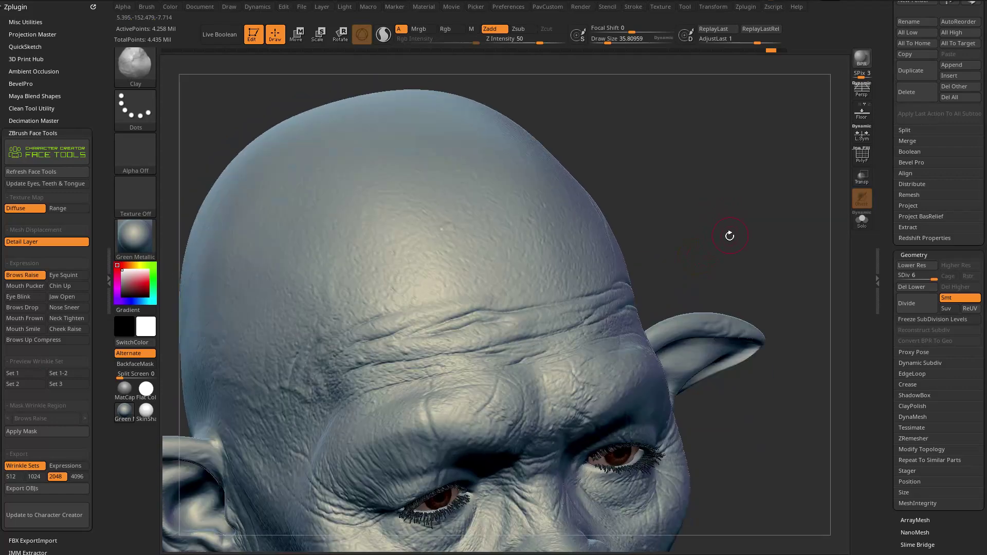
pyautogui.press('b')
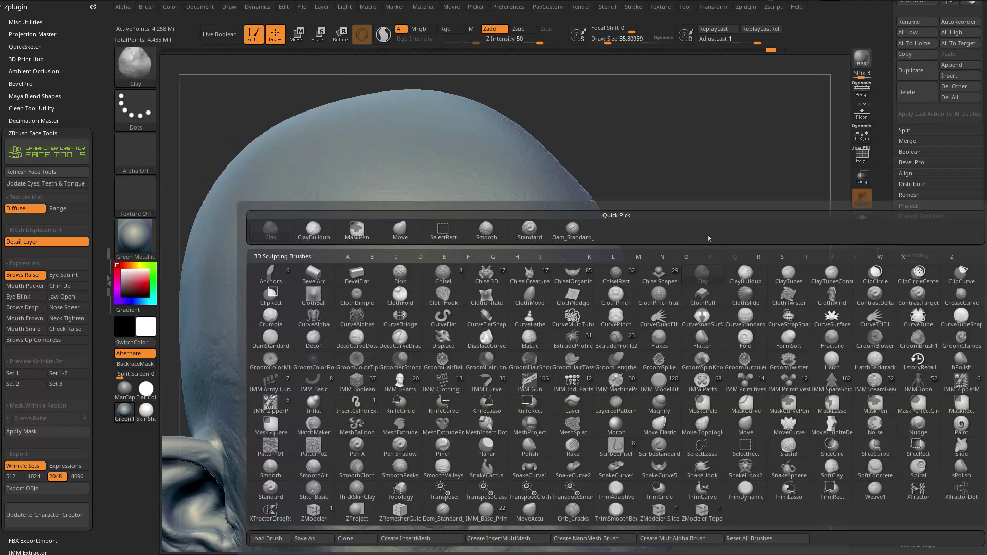
pyautogui.press('f')
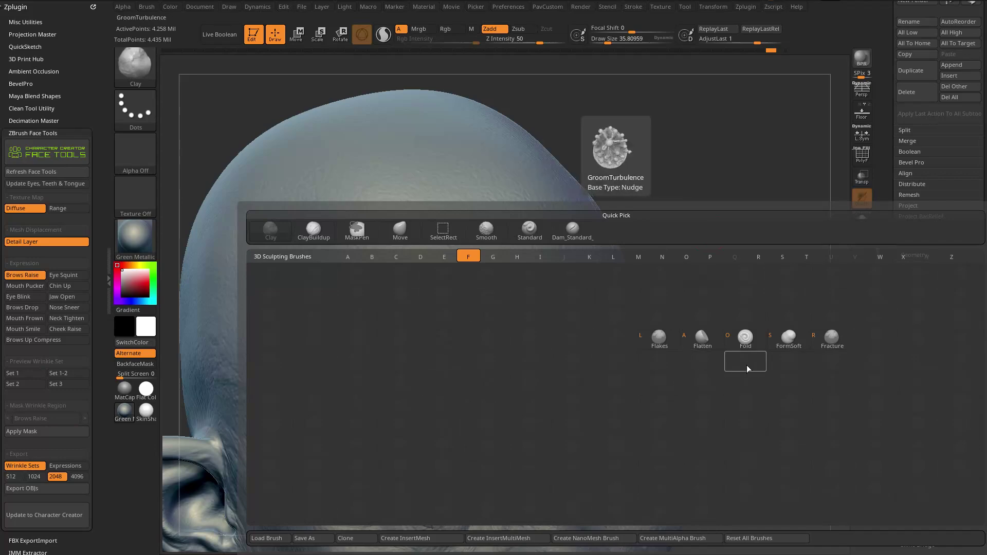
pyautogui.click(789, 336)
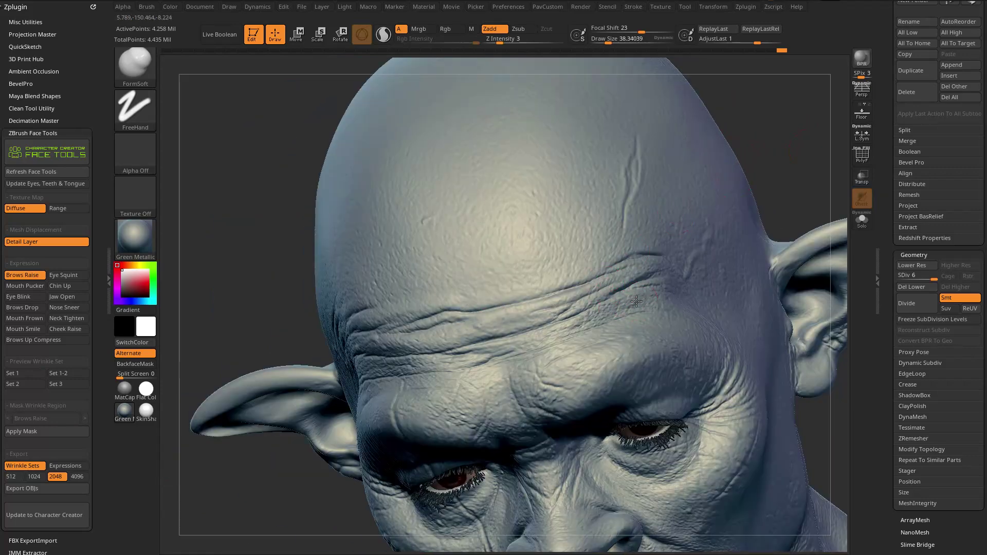
pyautogui.moveTo(803, 178); pyautogui.dragTo(839, 158)
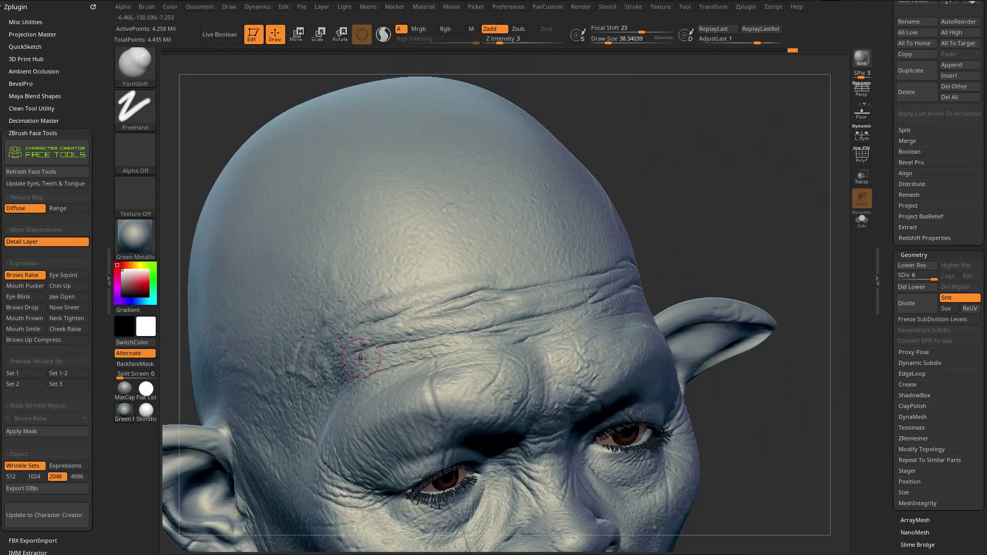
pyautogui.moveTo(398, 353); pyautogui.dragTo(378, 357)
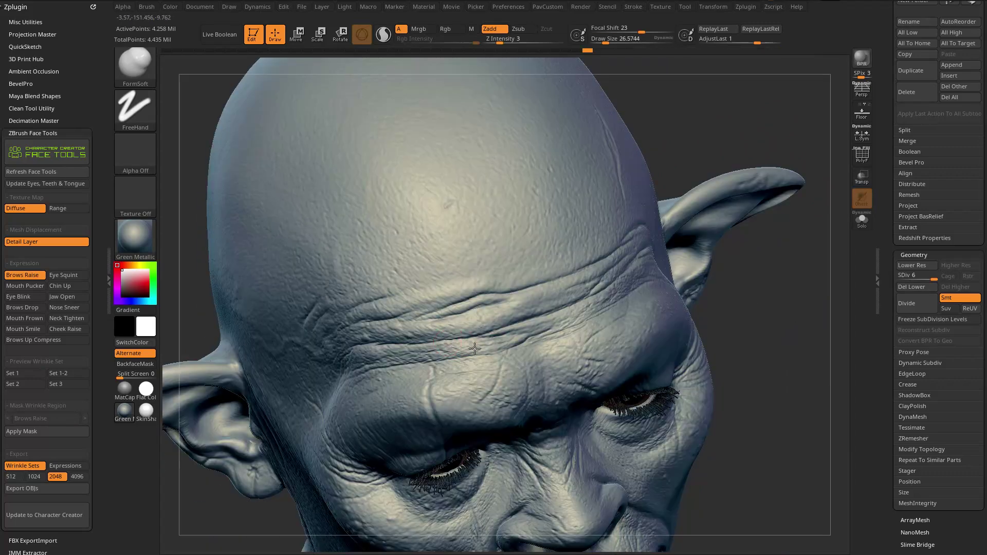
pyautogui.moveTo(771, 160); pyautogui.dragTo(437, 324)
pyautogui.moveTo(673, 217); pyautogui.dragTo(521, 304)
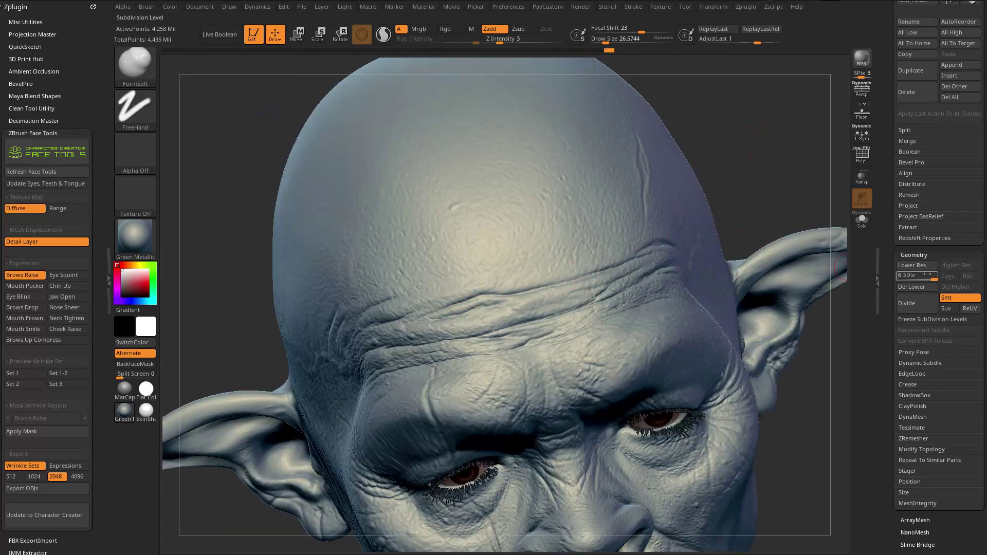
# Lower the head to subdivision level 4 and raise the forehead folds with the Standard brush at Z Intensity 25
pyautogui.moveTo(929, 277); pyautogui.dragTo(920, 278)
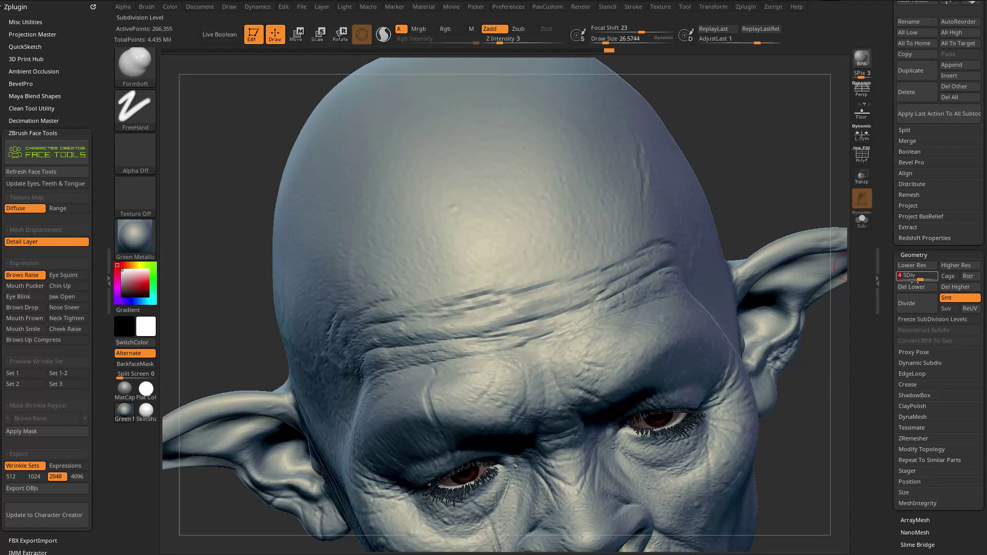
pyautogui.moveTo(467, 326); pyautogui.dragTo(652, 269, button='right')
pyautogui.press('b')
pyautogui.press('s')
pyautogui.press('t')
pyautogui.press('s')
pyautogui.click(652, 270)
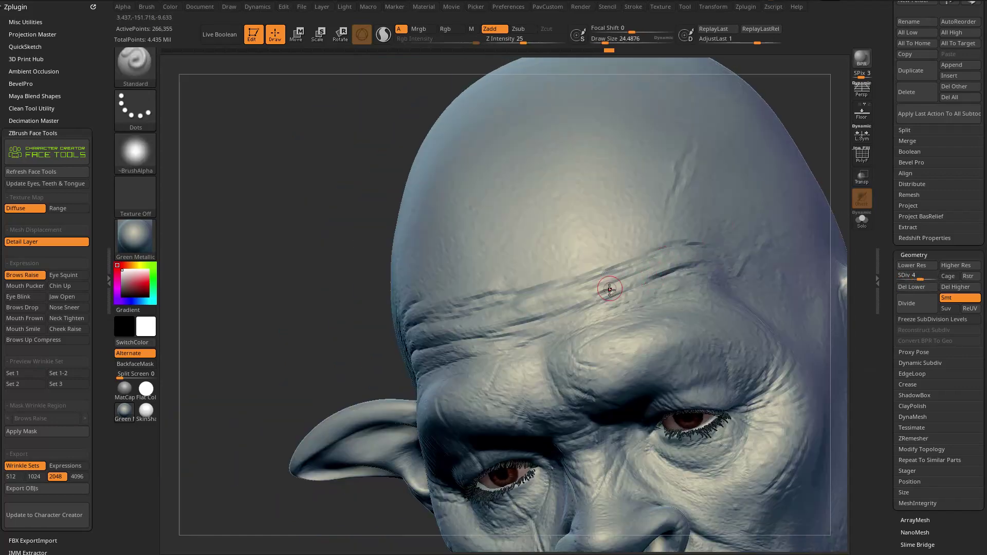
# Raise the head back to subdivision level 6 and review the forehead wrinkles from several angles
pyautogui.moveTo(730, 248); pyautogui.dragTo(844, 118, button='right')
pyautogui.moveTo(921, 278); pyautogui.dragTo(934, 278)
pyautogui.moveTo(826, 202); pyautogui.dragTo(630, 269, button='right')
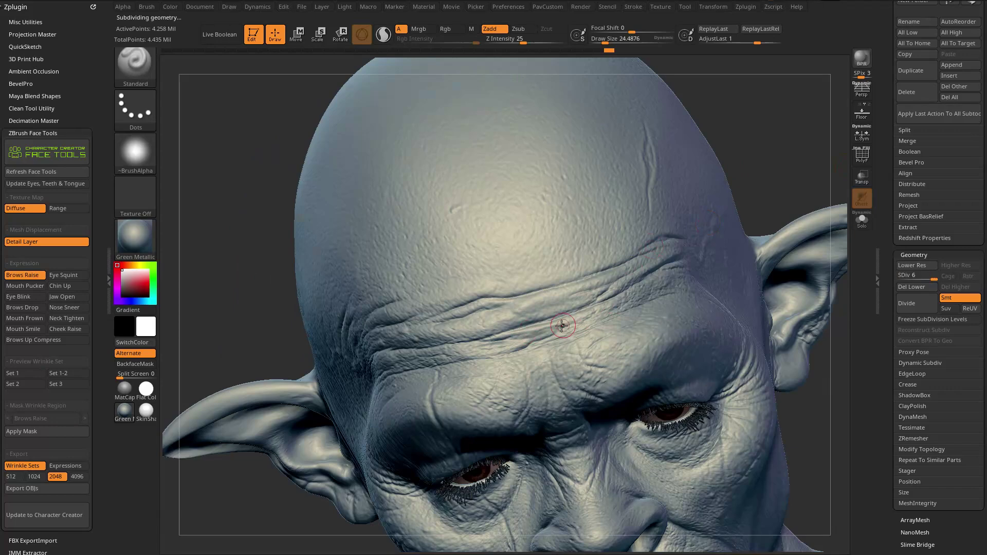
pyautogui.moveTo(804, 185); pyautogui.dragTo(709, 222)
pyautogui.moveTo(616, 301); pyautogui.dragTo(696, 276)
pyautogui.moveTo(318, 302); pyautogui.dragTo(421, 250)
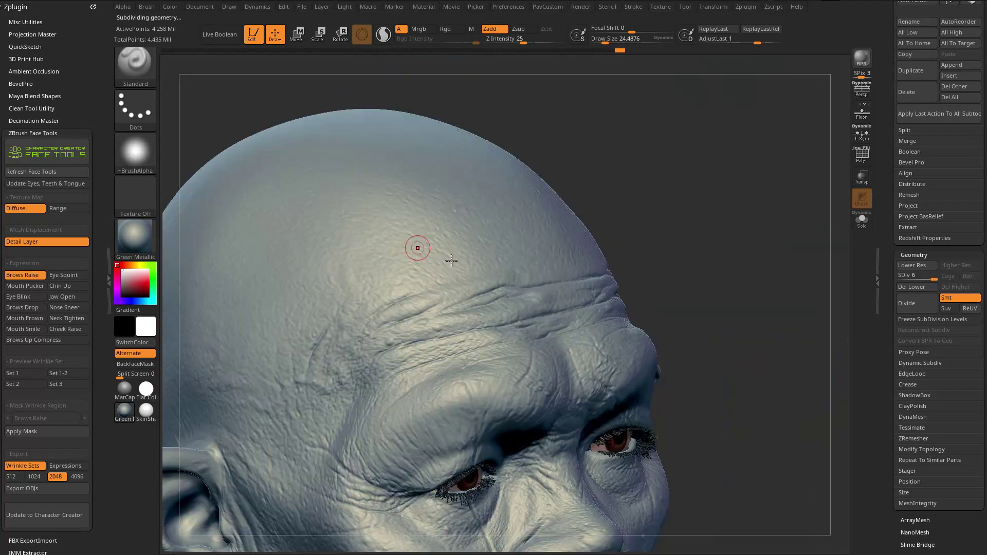
pyautogui.moveTo(645, 210); pyautogui.dragTo(588, 258)
pyautogui.moveTo(447, 339); pyautogui.dragTo(519, 297)
pyautogui.moveTo(744, 162)
pyautogui.mouseDown()
pyautogui.moveTo(744, 135)
pyautogui.moveTo(694, 242)
pyautogui.moveTo(654, 270)
pyautogui.mouseUp()
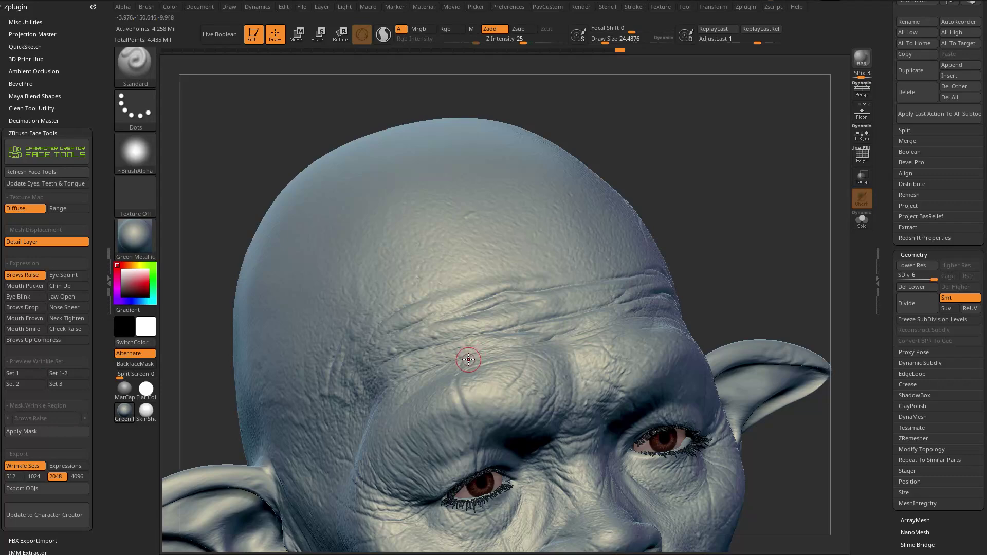
pyautogui.press('b')
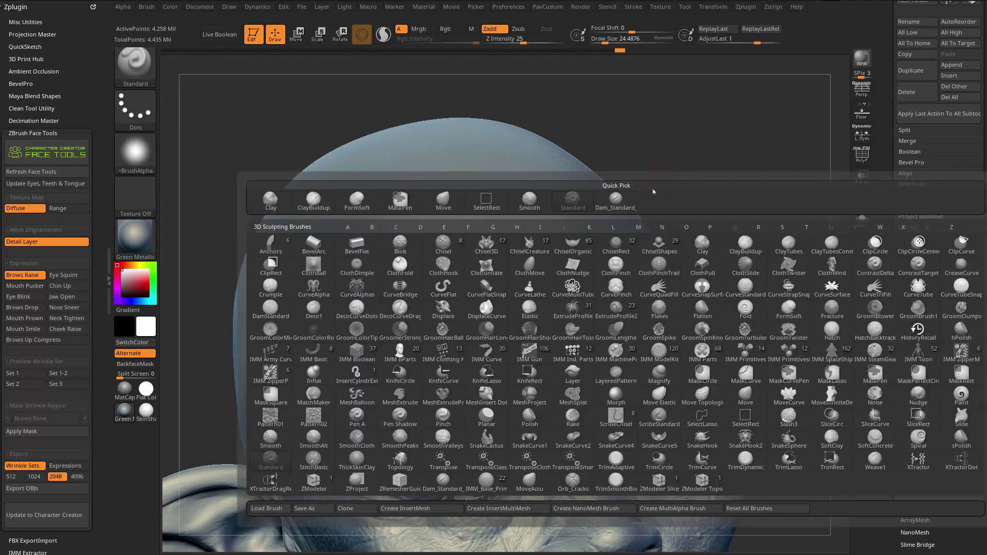
pyautogui.press('c')
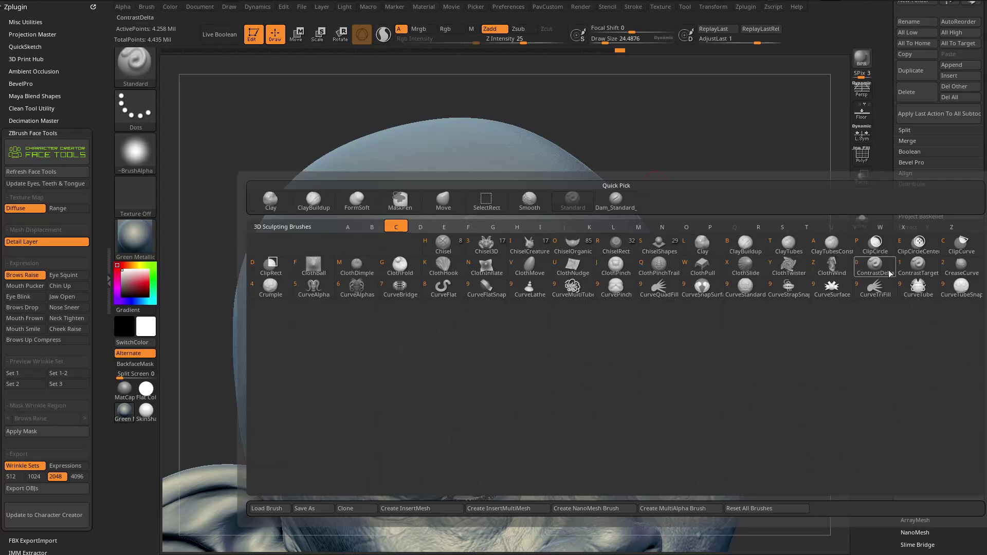
pyautogui.click(909, 269)
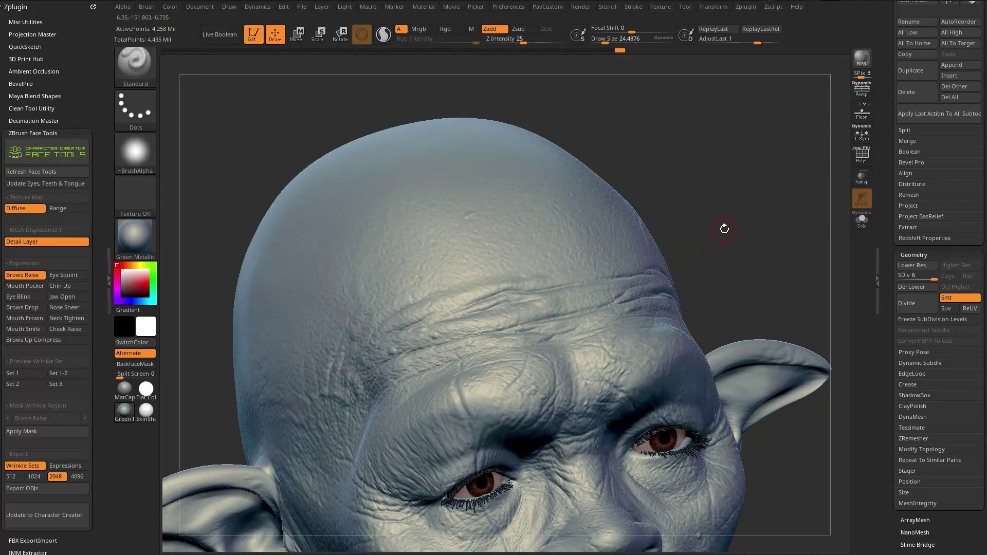
# Turn on the polypaint of the CC_Base_SkinHead subtool and view the forehead colors with the Flat Color material
pyautogui.moveTo(736, 244)
pyautogui.mouseDown()
pyautogui.moveTo(687, 242)
pyautogui.moveTo(742, 234)
pyautogui.moveTo(749, 222)
pyautogui.moveTo(741, 130)
pyautogui.moveTo(692, 143)
pyautogui.moveTo(751, 177)
pyautogui.moveTo(755, 206)
pyautogui.moveTo(729, 212)
pyautogui.moveTo(826, 198)
pyautogui.mouseUp()
pyautogui.scroll(2, 885, 238)
pyautogui.scroll(10, 885, 238)
pyautogui.click(964, 309)
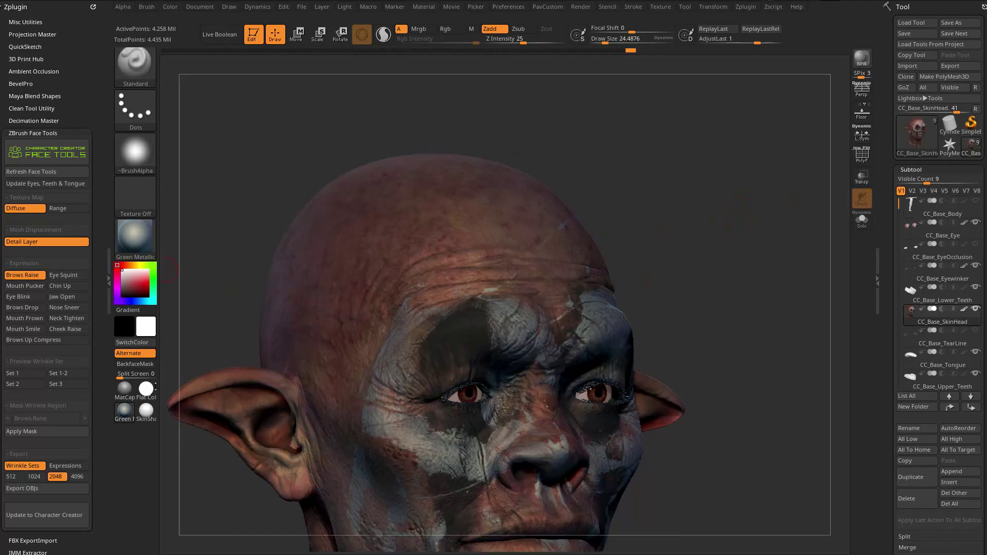
pyautogui.click(146, 389)
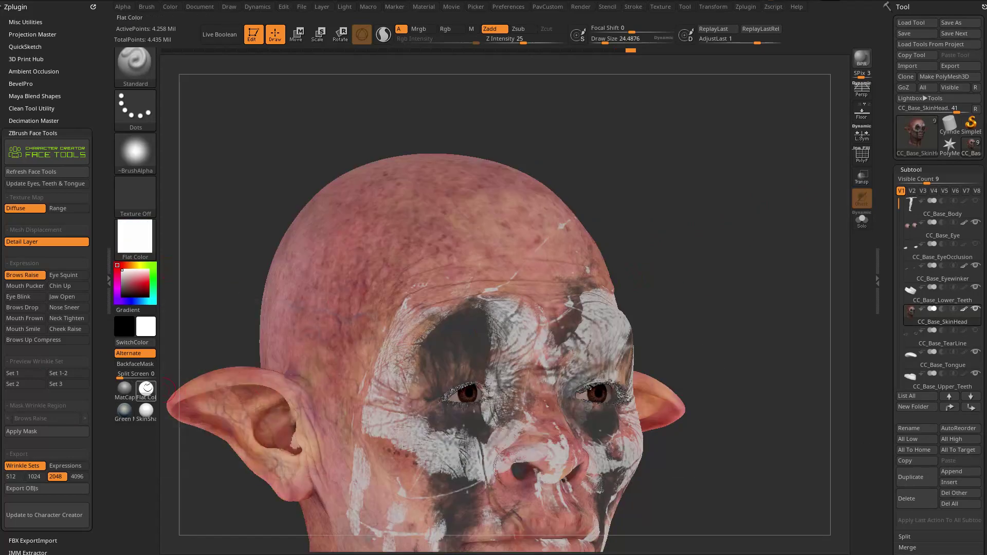
pyautogui.keyDown('alt'); pyautogui.moveTo(663, 123); pyautogui.dragTo(662, 178); pyautogui.keyUp('alt')
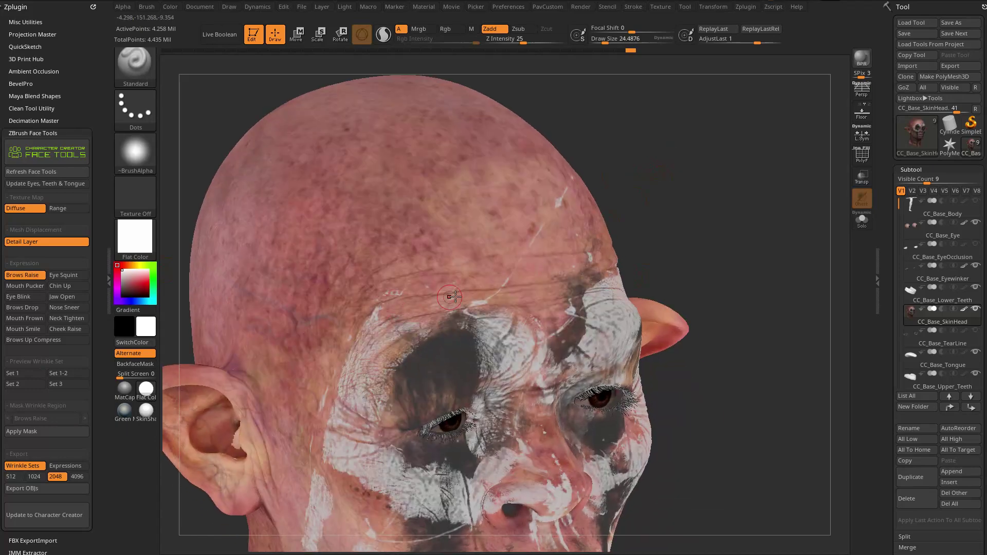
# Apply the SkinShade4 material to the head and compare the forehead with the brow-raise reference photos
pyautogui.click(146, 411)
pyautogui.moveTo(717, 169); pyautogui.dragTo(476, 329)
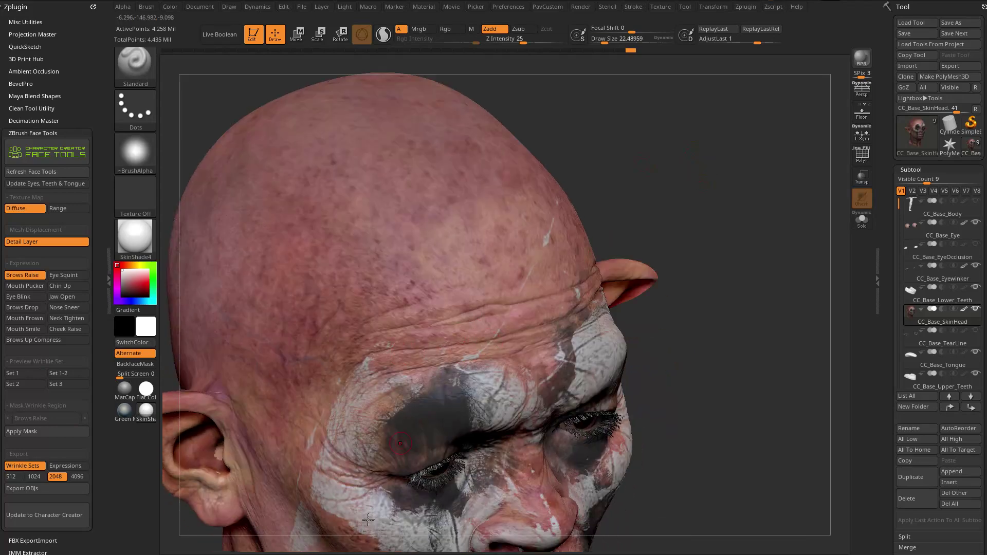
pyautogui.hotkey('alt', 'Tab')
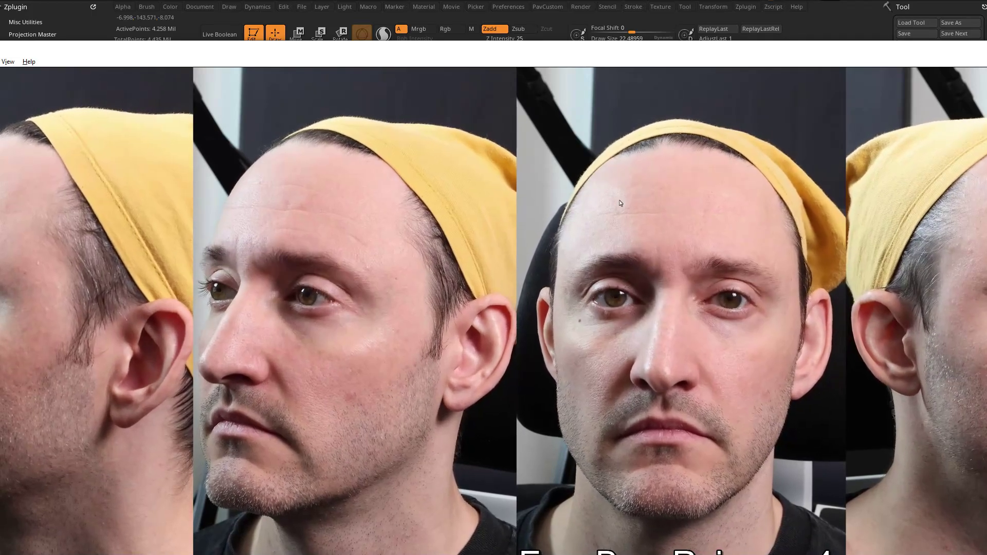
pyautogui.hotkey('alt', 'Tab')
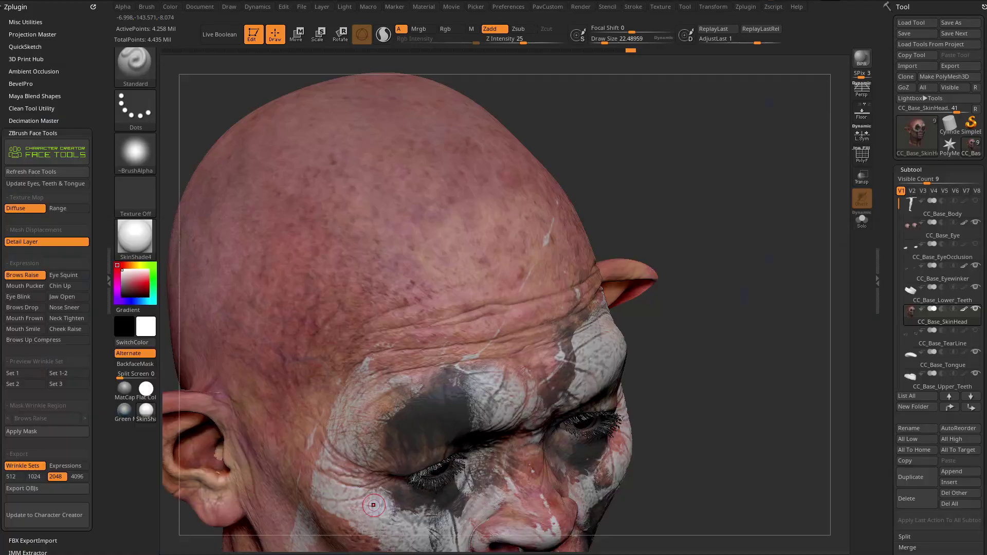
# Set the Standard brush to paint color only, with Rgb on and Zadd off
pyautogui.scroll(-1, 877, 214)
pyautogui.moveTo(746, 288); pyautogui.dragTo(684, 205)
pyautogui.press('s')
pyautogui.moveTo(615, 190); pyautogui.dragTo(693, 205)
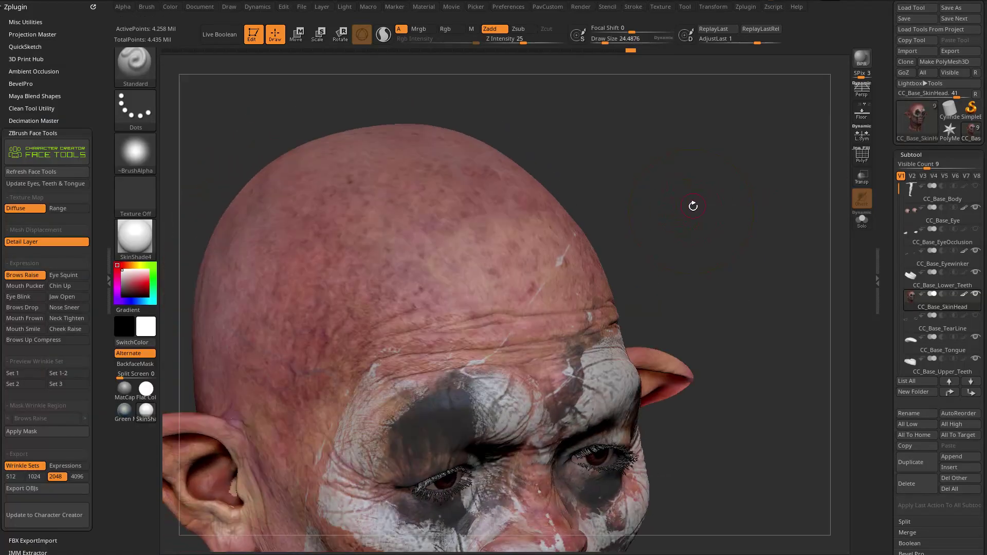
pyautogui.click(451, 29)
pyautogui.click(494, 29)
pyautogui.moveTo(656, 180); pyautogui.dragTo(667, 166)
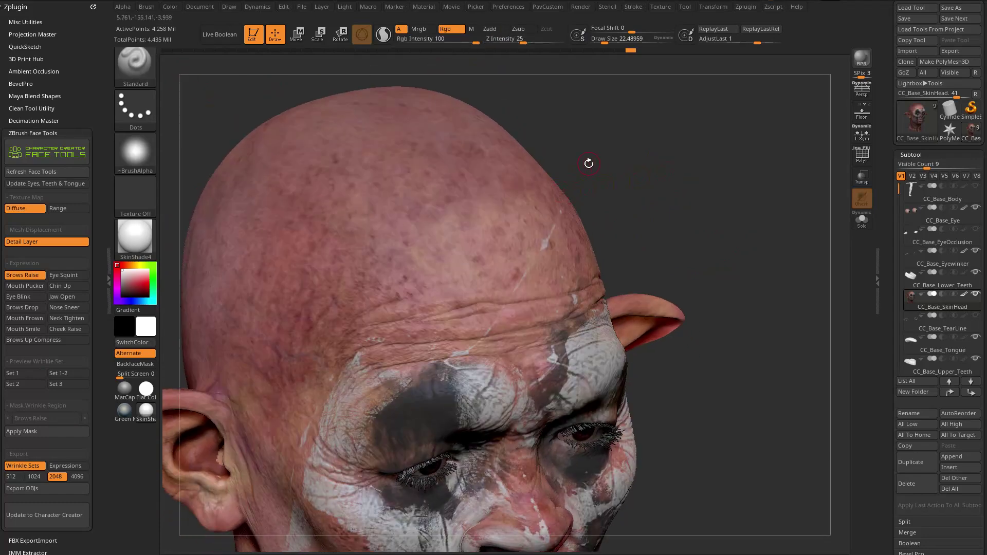
# Select the Paint brush and set its Rgb Intensity to 44
pyautogui.press('b')
pyautogui.press('p')
pyautogui.press('a')
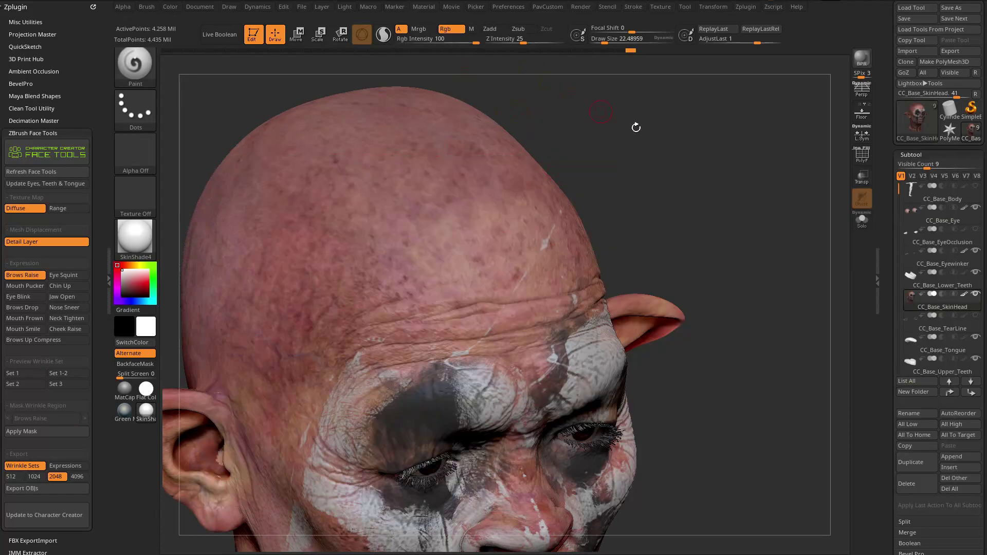
pyautogui.moveTo(612, 110); pyautogui.dragTo(678, 162)
pyautogui.moveTo(628, 131); pyautogui.dragTo(682, 125)
pyautogui.write('44')
pyautogui.press('Return')
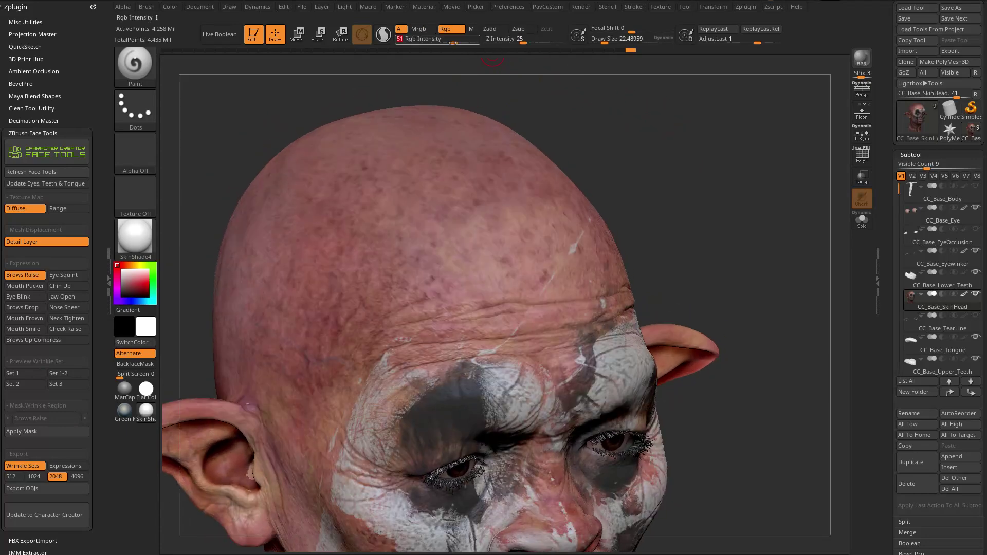
# Sample a dark red skin tone from the side of the forehead as the painting color
pyautogui.moveTo(568, 147); pyautogui.dragTo(462, 279)
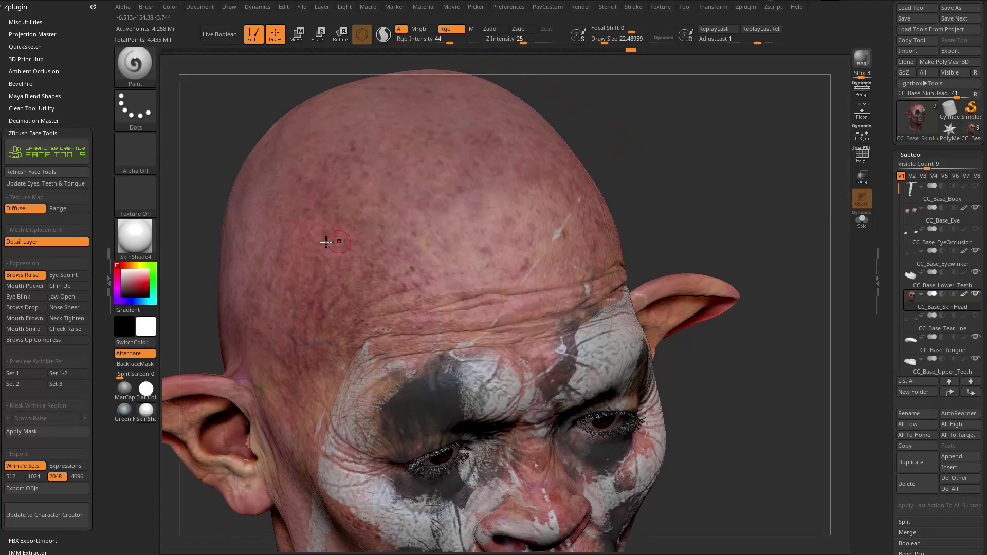
pyautogui.moveTo(693, 160); pyautogui.dragTo(712, 150)
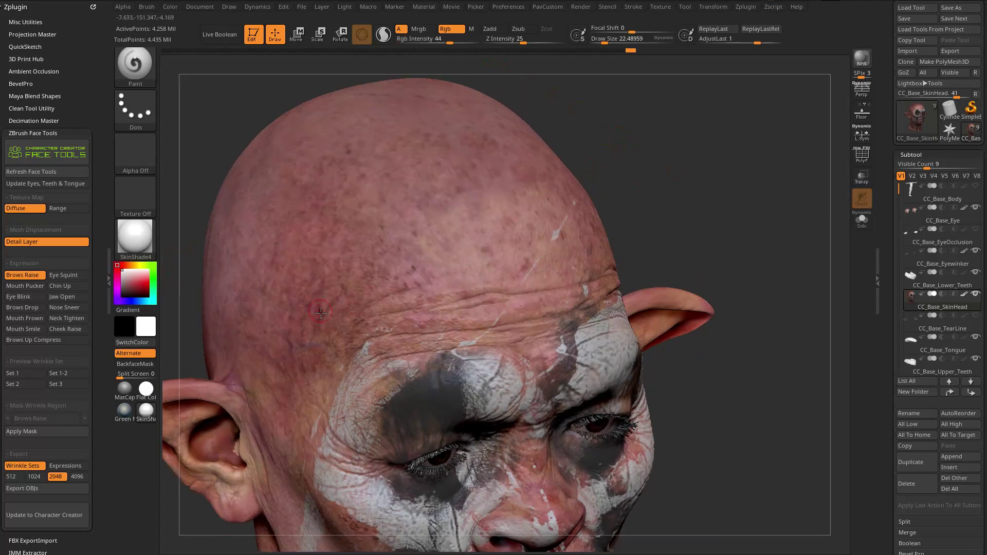
pyautogui.press('c')
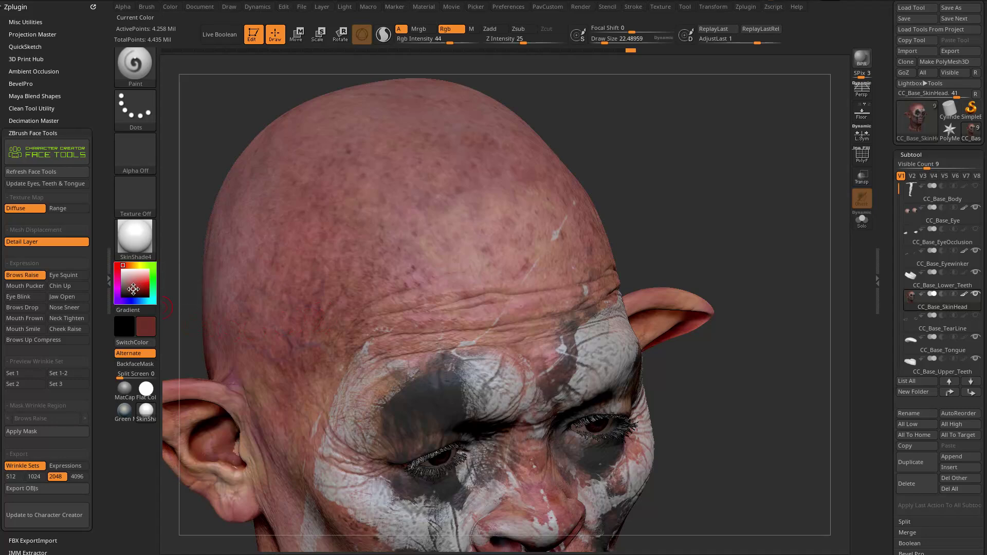
# Switch to the Standard brush and try darkening the forehead wrinkles with the sampled red at Rgb Intensity 100
pyautogui.moveTo(678, 181); pyautogui.dragTo(681, 194)
pyautogui.press('b')
pyautogui.press('s')
pyautogui.press('t')
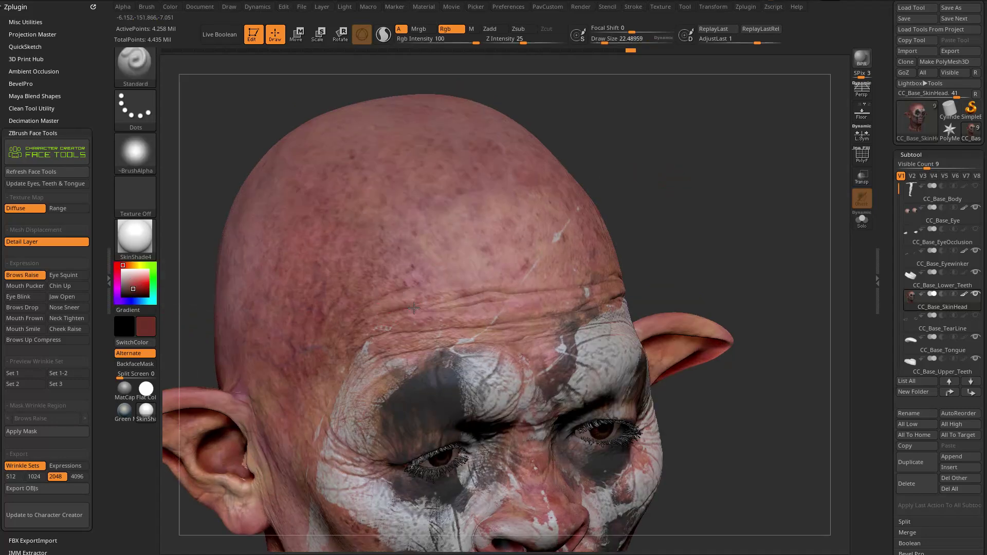
pyautogui.scroll(2, 409, 308)
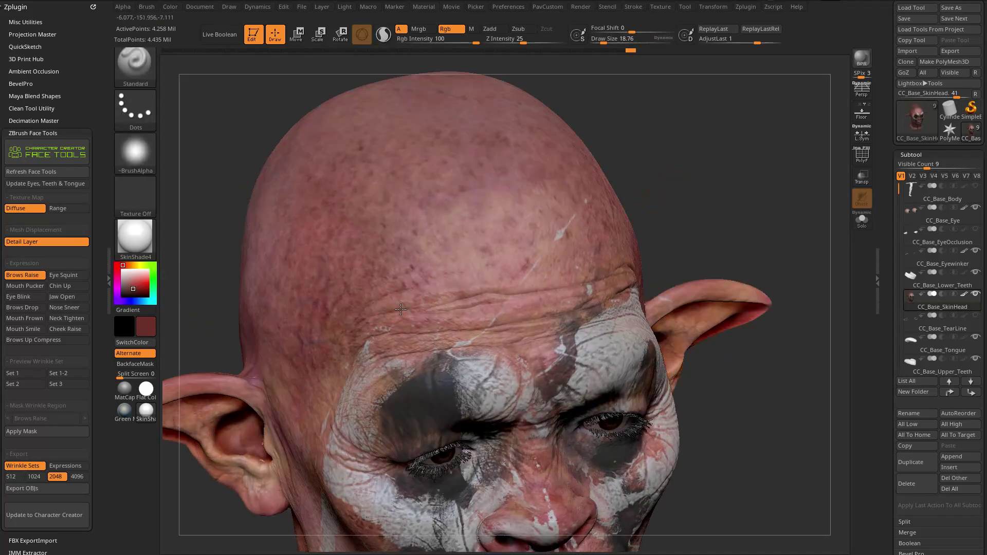
pyautogui.scroll(1, 495, 292)
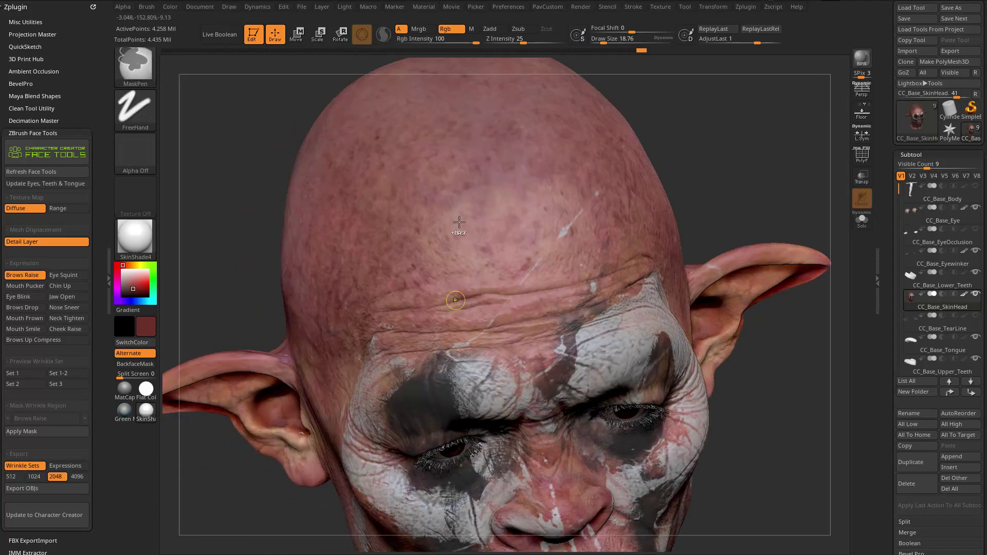
# Darken the forehead wrinkles with softer dark red strokes, setting the Standard brush's Rgb Intensity to 28 and then 42
pyautogui.moveTo(451, 41); pyautogui.dragTo(439, 40)
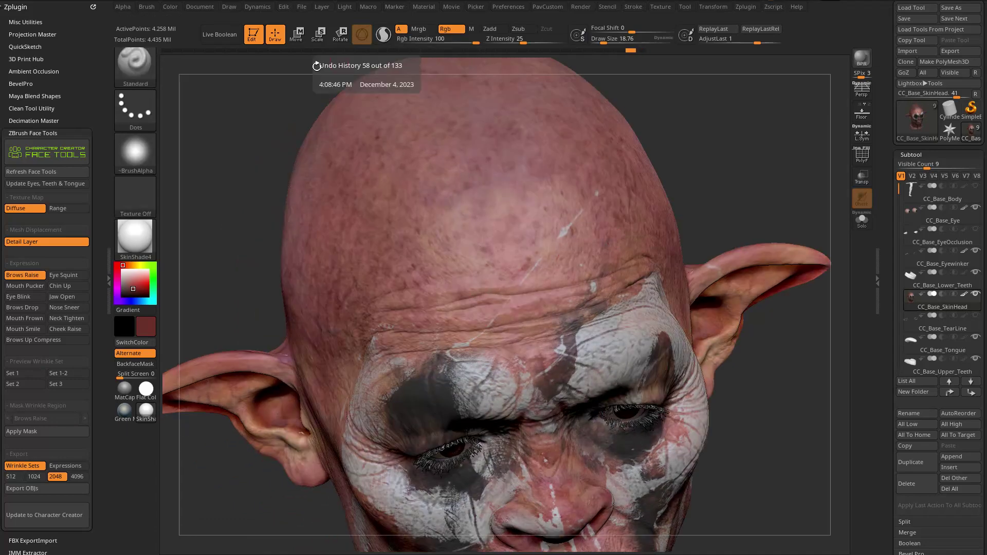
pyautogui.moveTo(652, 115); pyautogui.dragTo(495, 253)
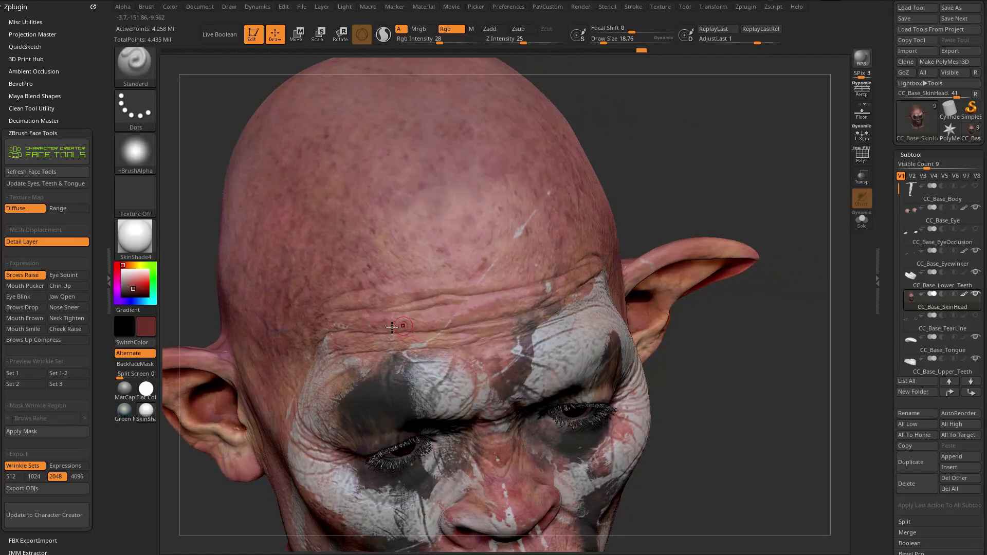
pyautogui.scroll(1, 468, 323)
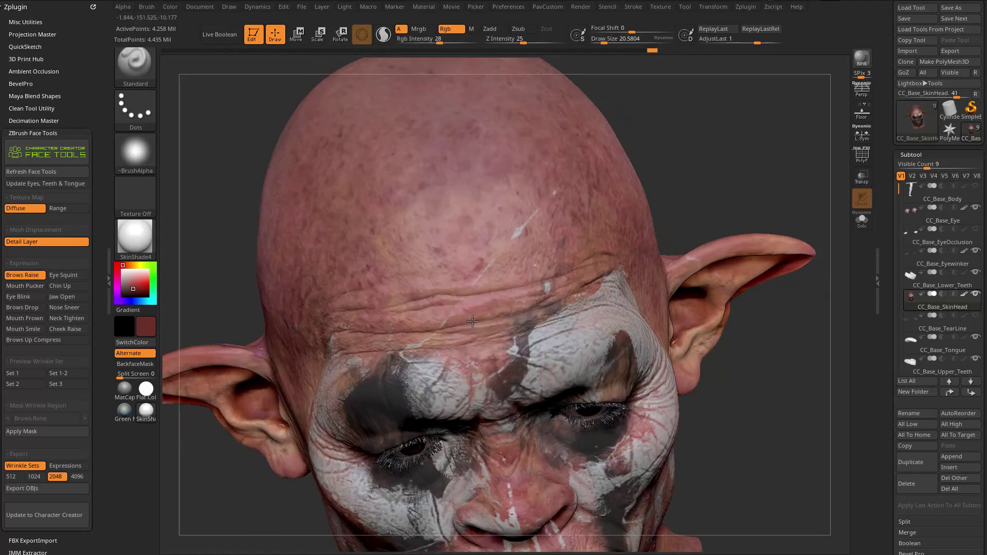
pyautogui.moveTo(700, 224); pyautogui.dragTo(574, 186)
pyautogui.moveTo(439, 41); pyautogui.dragTo(449, 41)
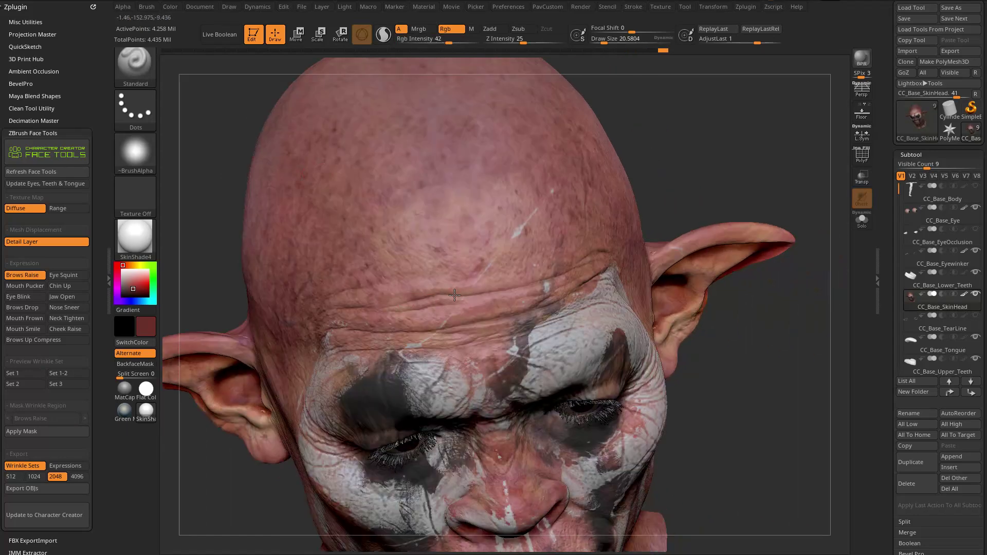
pyautogui.moveTo(718, 204); pyautogui.dragTo(635, 211)
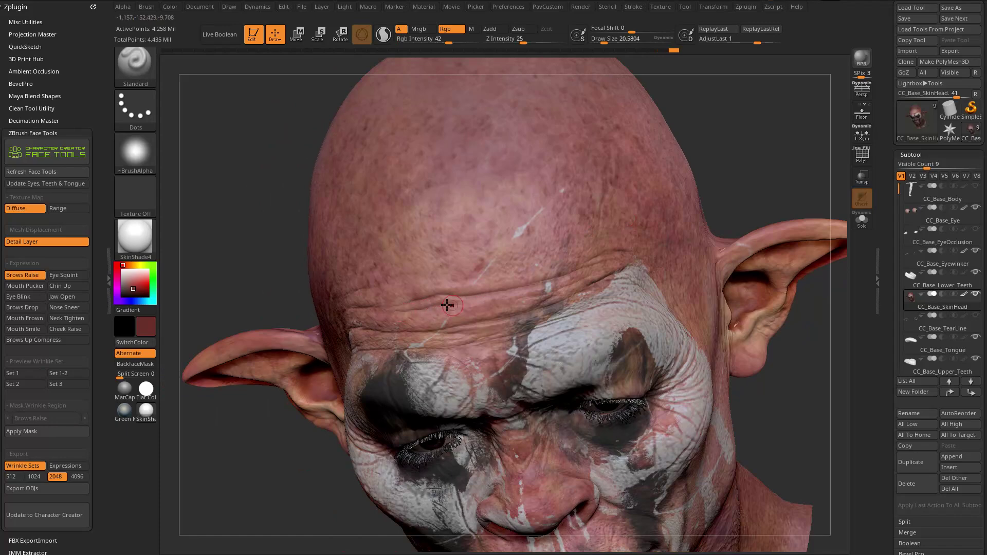
pyautogui.moveTo(763, 177); pyautogui.dragTo(697, 184)
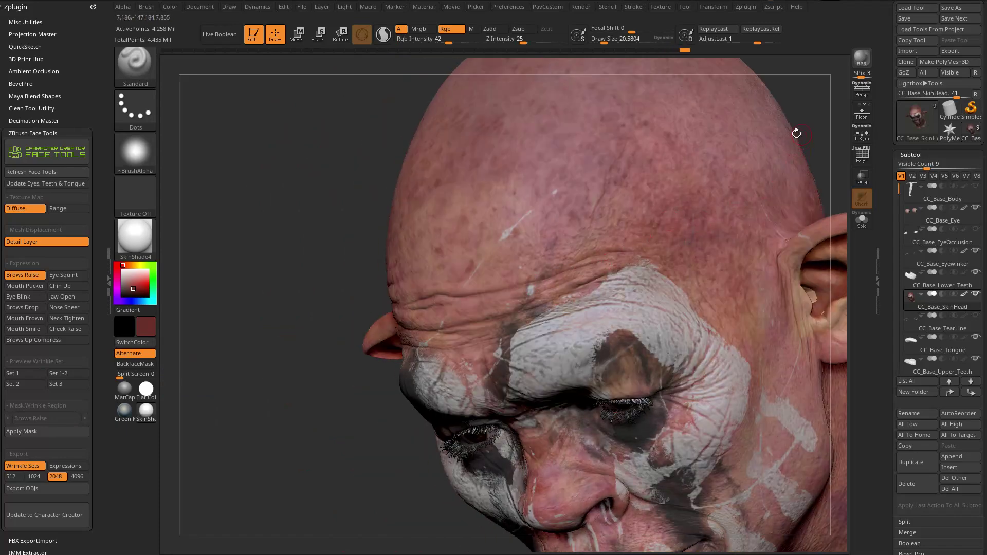
# Paint finer dark red lines into the forehead creases with Rgb Intensity 69 and Draw Size about 7.4
pyautogui.moveTo(802, 135); pyautogui.dragTo(642, 110)
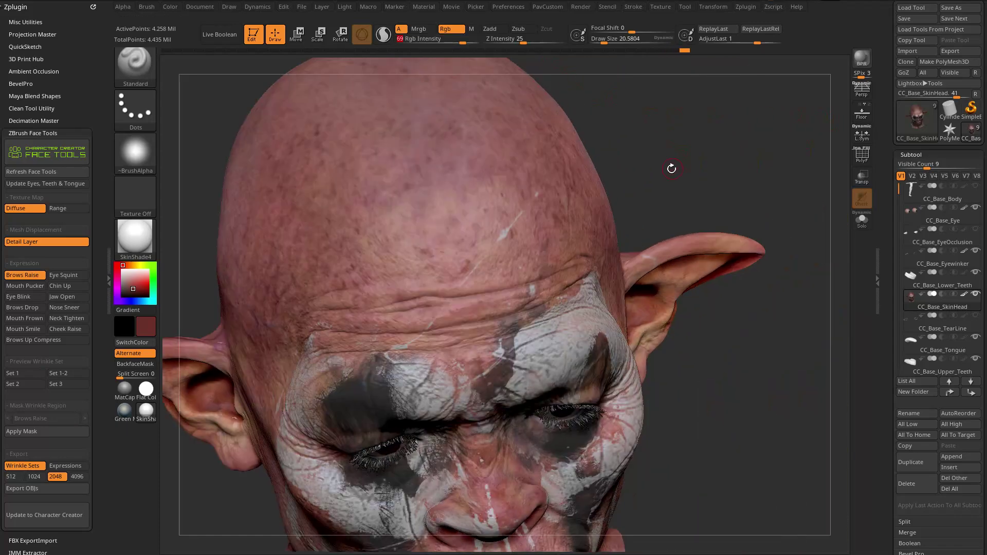
pyautogui.press('s')
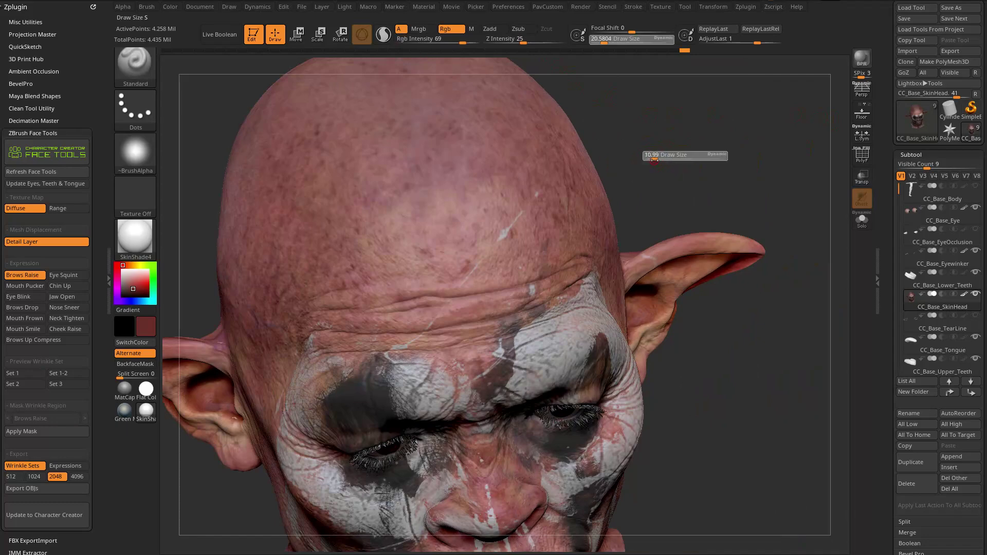
pyautogui.keyDown('alt'); pyautogui.moveTo(644, 117); pyautogui.dragTo(675, 129); pyautogui.keyUp('alt')
pyautogui.moveTo(599, 43); pyautogui.dragTo(604, 43)
pyautogui.moveTo(668, 109); pyautogui.dragTo(347, 334)
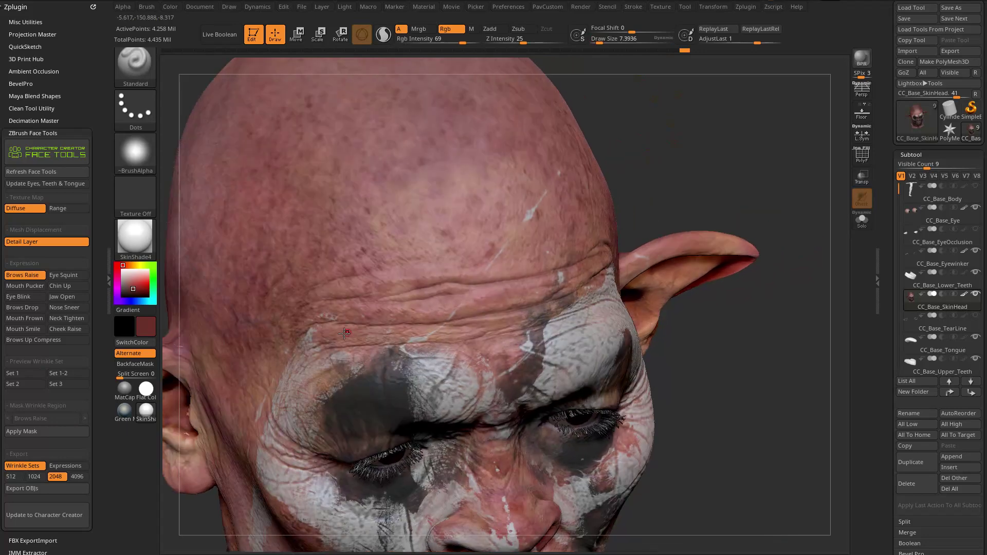
pyautogui.moveTo(670, 195); pyautogui.dragTo(597, 201)
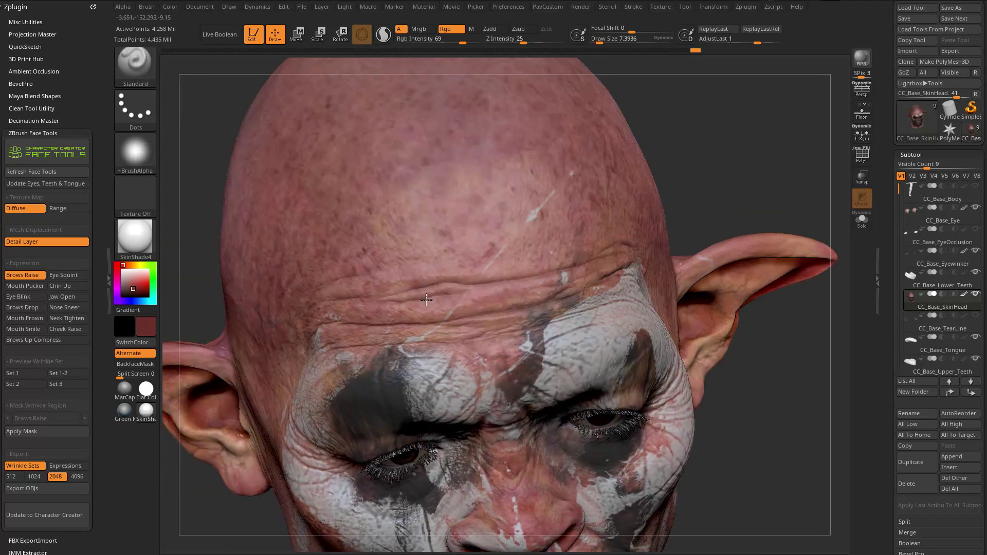
# Switch to the Flat Color material and refine the painted wrinkle lines across the forehead
pyautogui.click(134, 236)
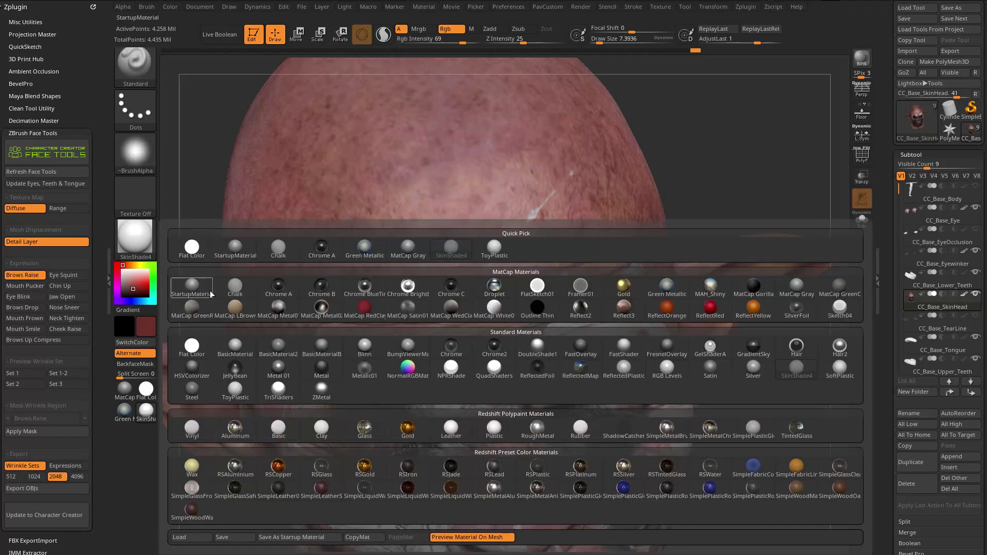
pyautogui.click(197, 345)
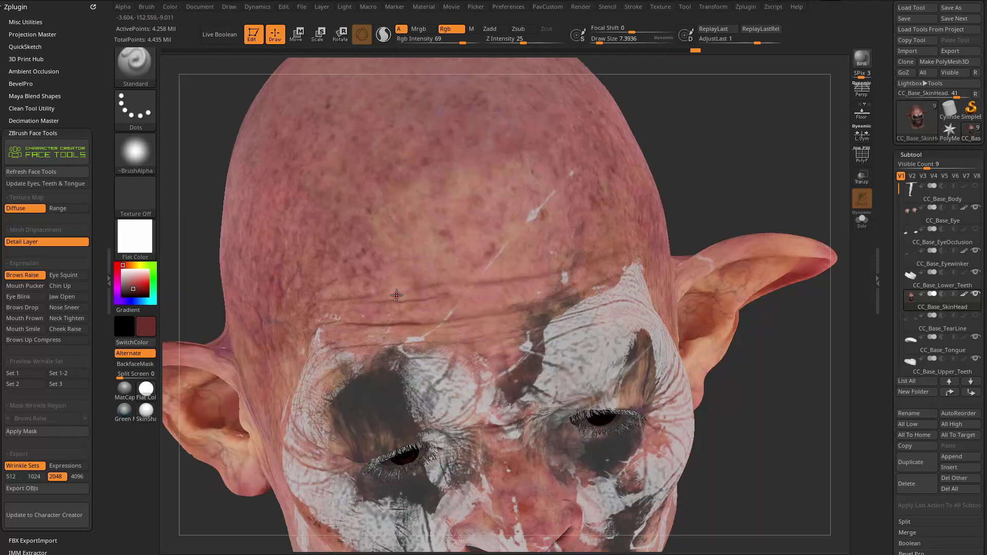
pyautogui.moveTo(425, 287); pyautogui.dragTo(455, 285, button='right')
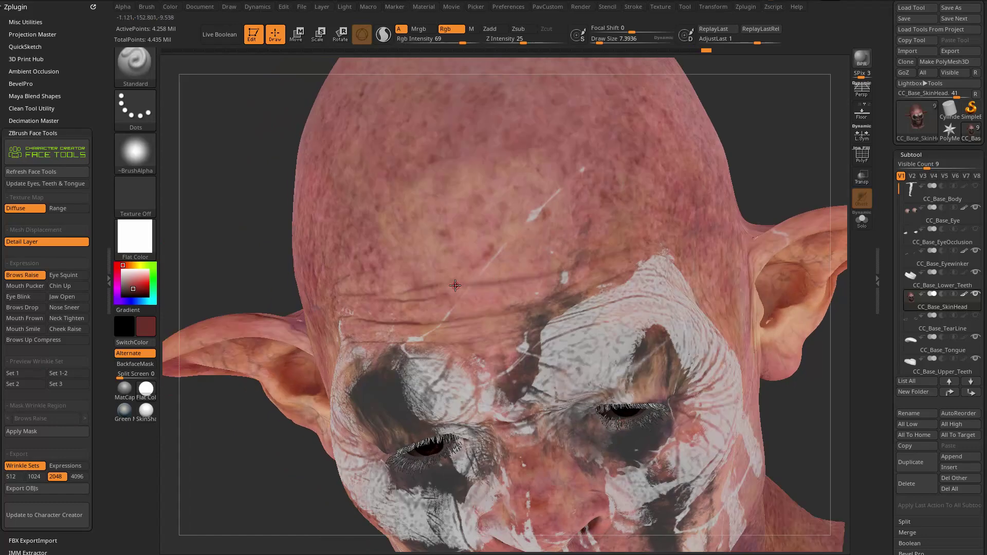
pyautogui.moveTo(805, 149); pyautogui.dragTo(868, 120)
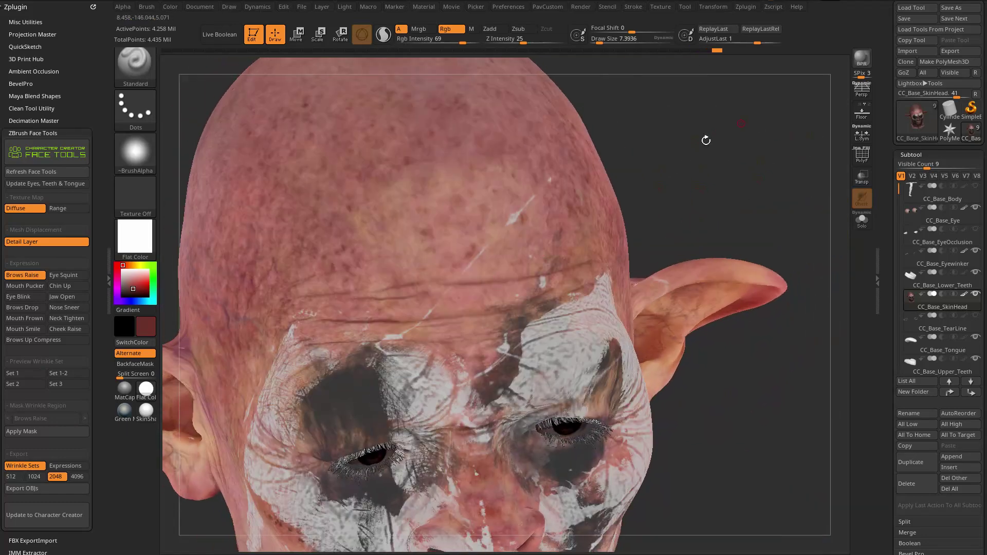
pyautogui.keyDown('alt'); pyautogui.moveTo(716, 188); pyautogui.dragTo(827, 195); pyautogui.keyUp('alt')
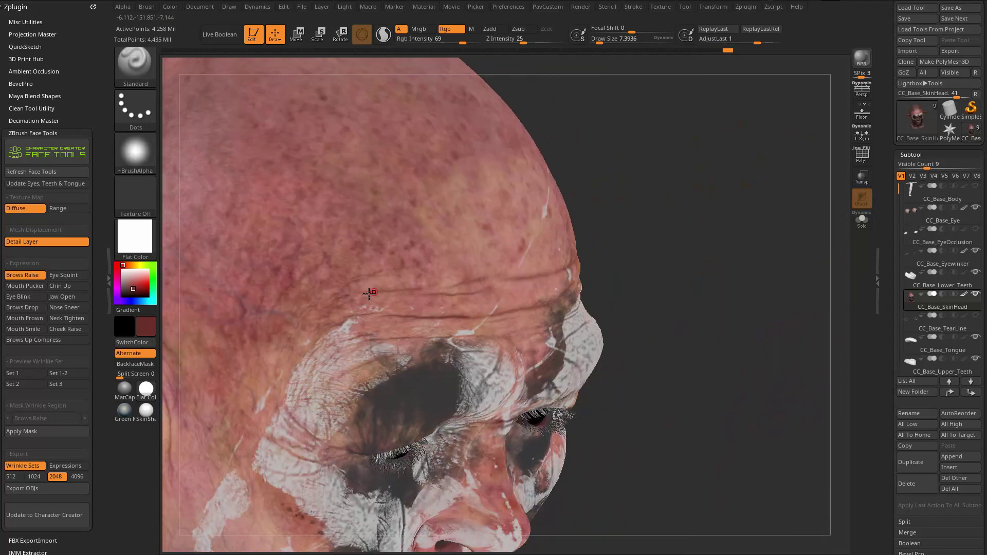
pyautogui.keyDown('alt'); pyautogui.moveTo(593, 235); pyautogui.dragTo(673, 195); pyautogui.keyUp('alt')
pyautogui.moveTo(674, 195); pyautogui.dragTo(622, 205)
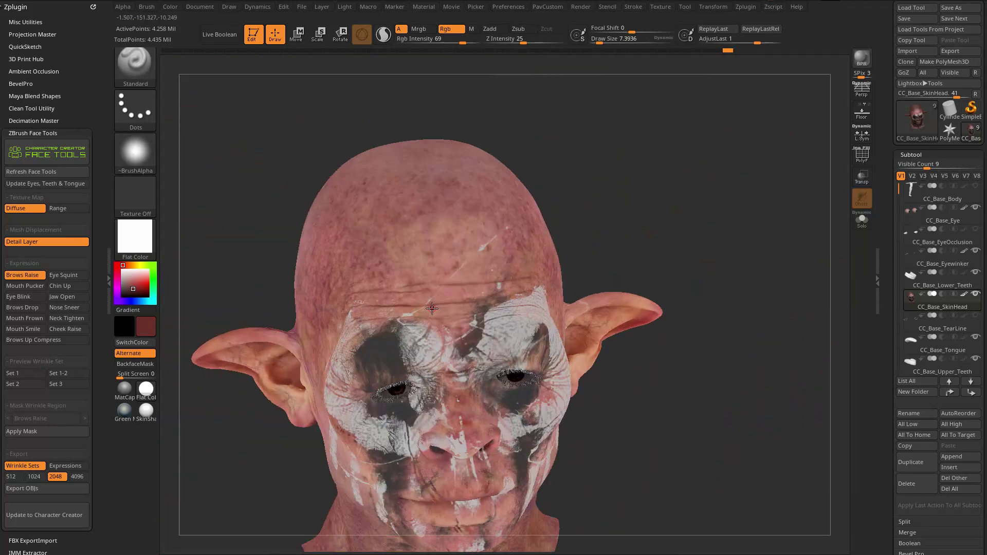
pyautogui.moveTo(678, 159); pyautogui.dragTo(682, 225)
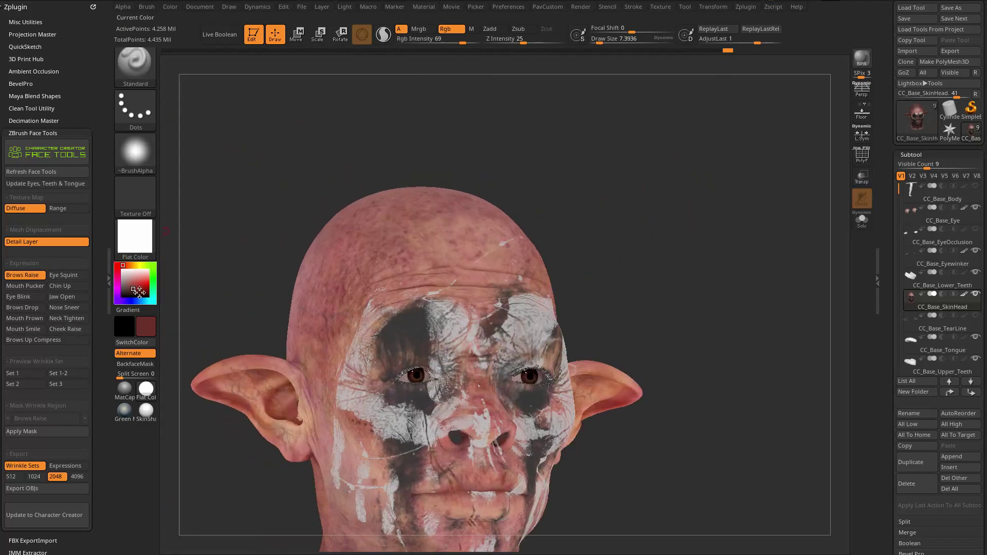
# Restore the SkinShade4 material and frame the whole head from the front
pyautogui.click(146, 410)
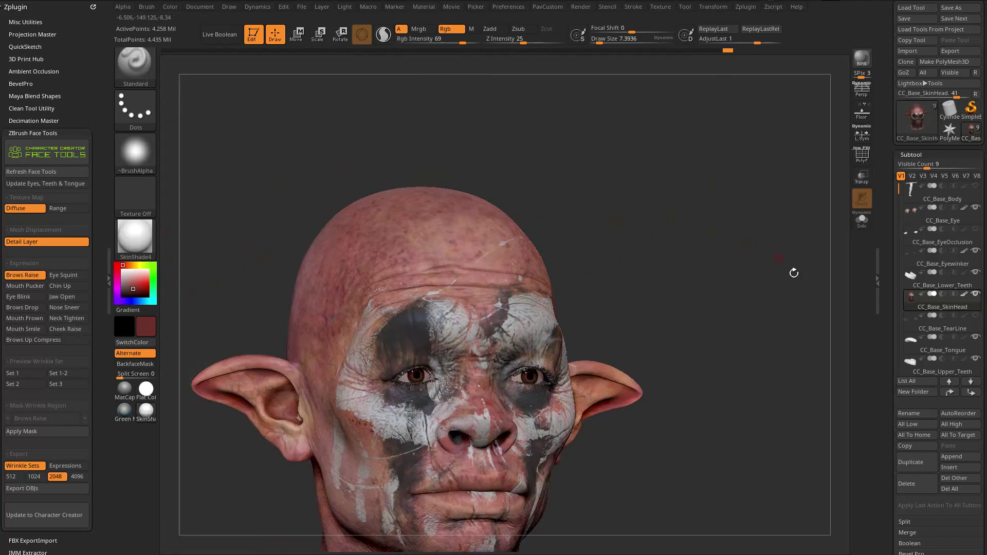
pyautogui.moveTo(779, 257); pyautogui.dragTo(766, 285)
pyautogui.moveTo(923, 313)
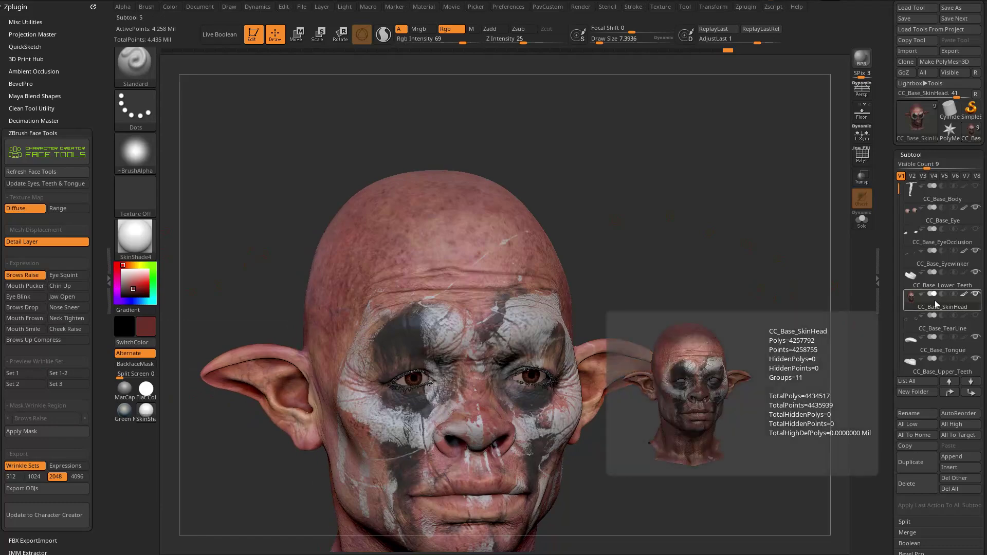
pyautogui.press('f')
pyautogui.moveTo(738, 329); pyautogui.dragTo(740, 314)
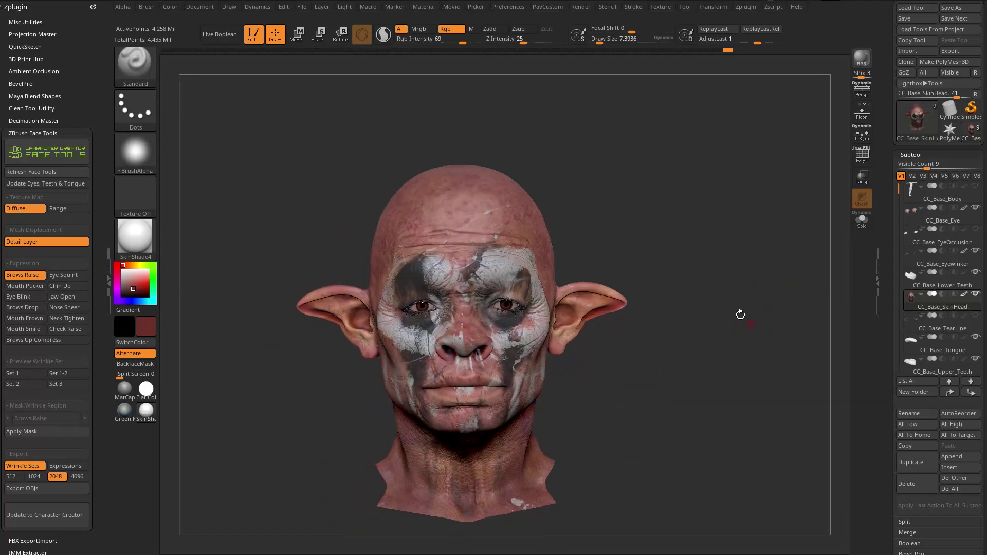
# Switch the Face Tools expression to Eye Squint and bring the eyes and brow into close view
pyautogui.click(64, 278)
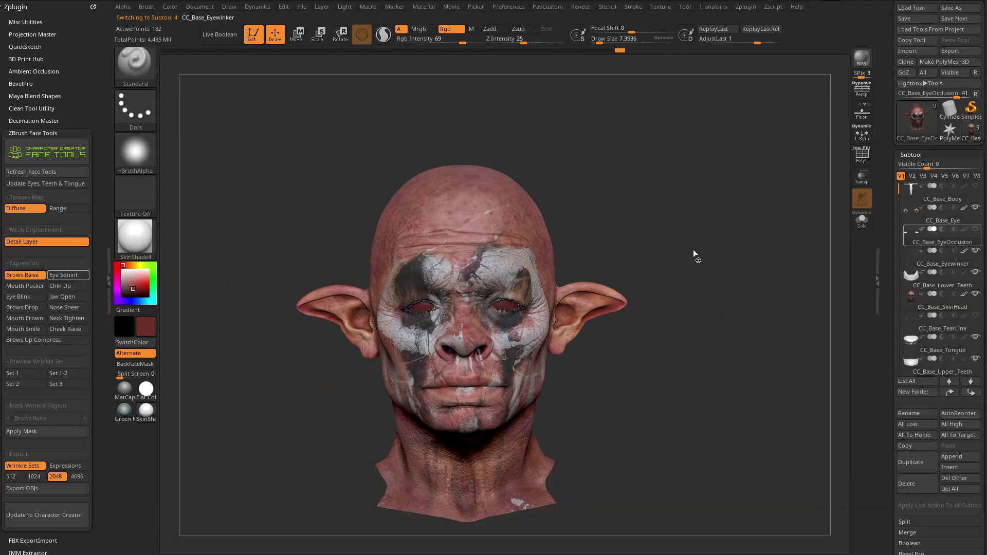
pyautogui.moveTo(714, 183); pyautogui.dragTo(727, 217)
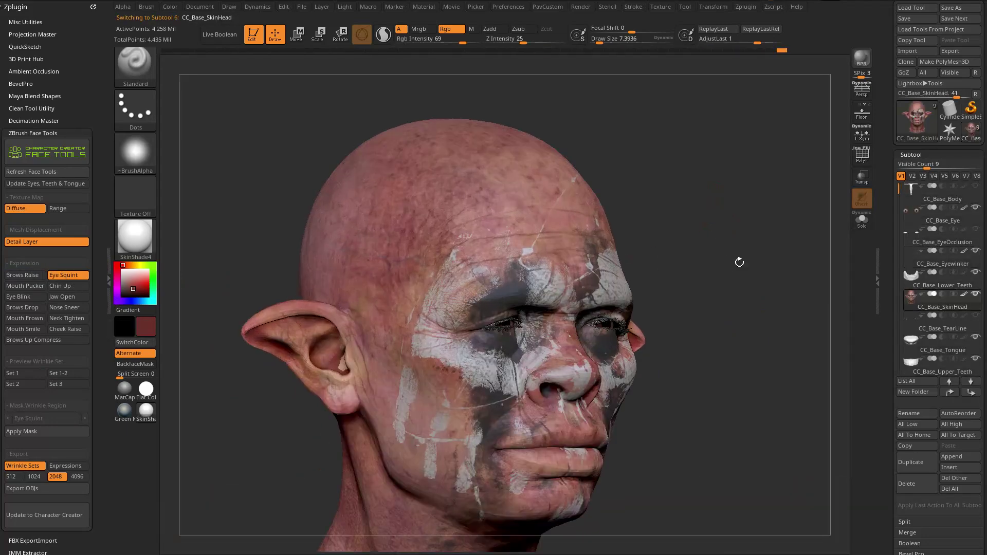
pyautogui.keyDown('alt'); pyautogui.moveTo(686, 315); pyautogui.dragTo(660, 317); pyautogui.keyUp('alt')
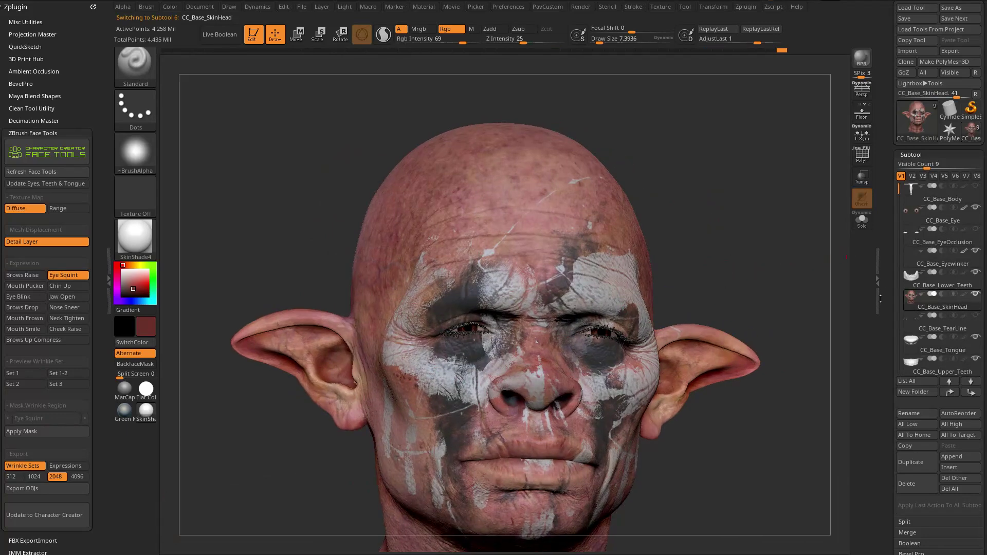
# Turn off the head's texture map and enable polypaint display on the CC_Base_SkinHead subtool
pyautogui.scroll(-15, 881, 298)
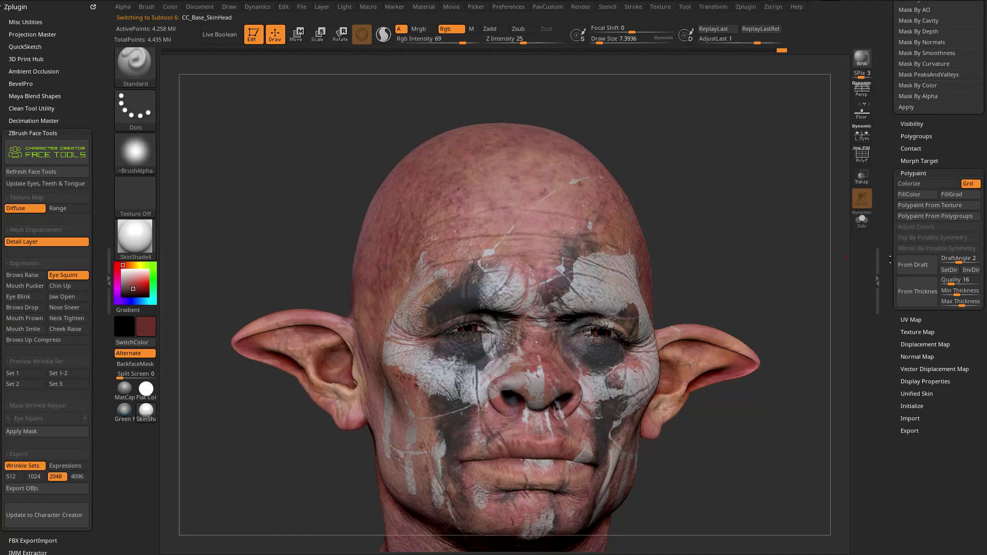
pyautogui.scroll(-1, 920, 309)
pyautogui.click(918, 316)
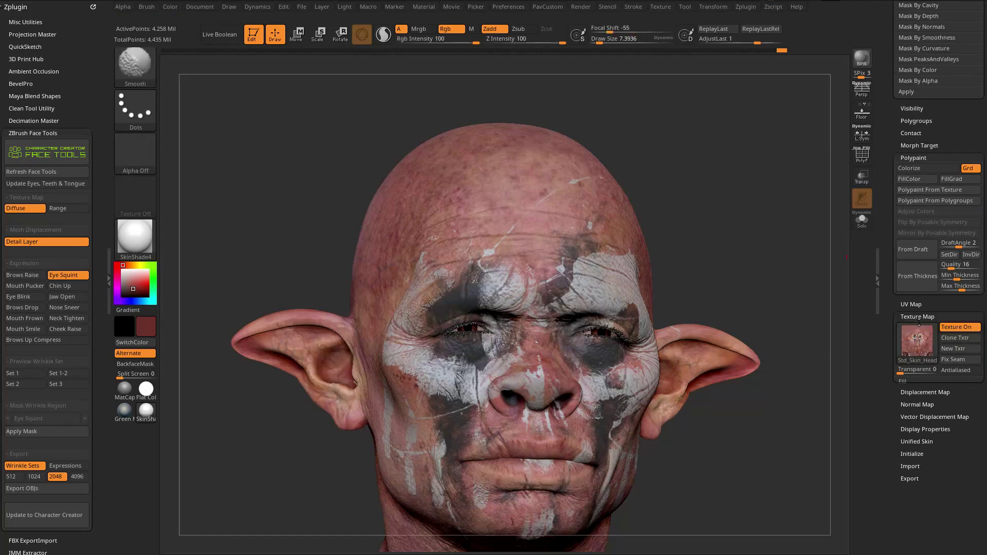
pyautogui.click(954, 328)
pyautogui.click(918, 316)
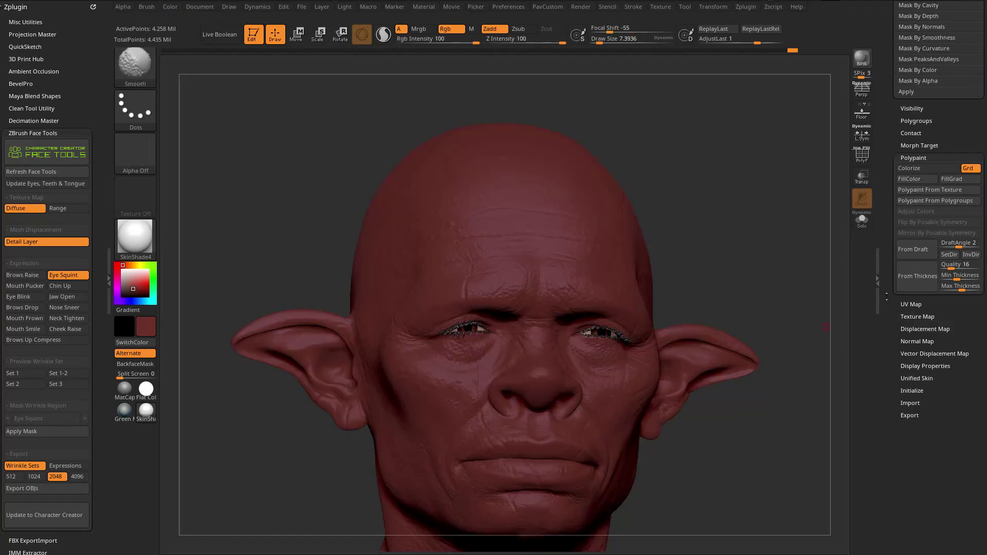
pyautogui.scroll(8, 905, 309)
pyautogui.scroll(5, 885, 377)
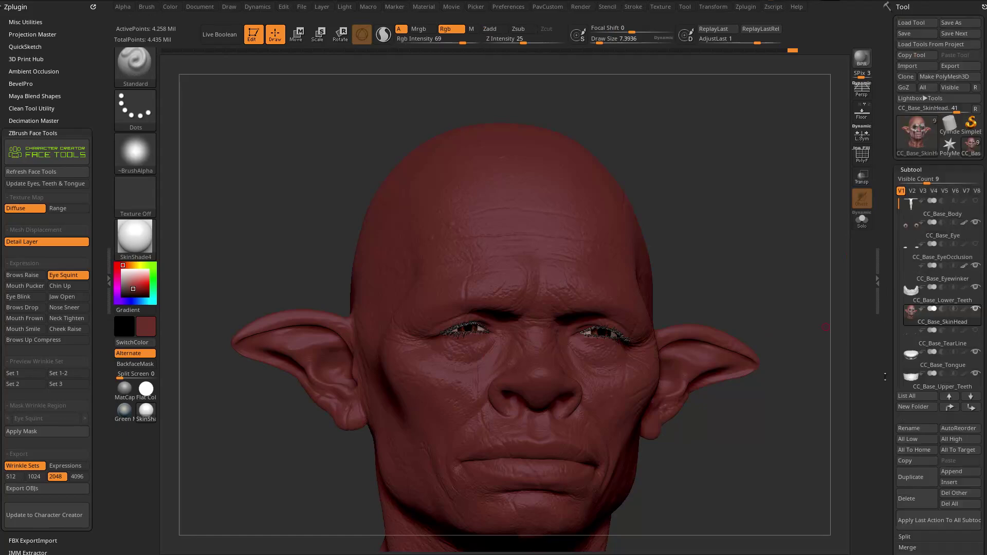
pyautogui.click(965, 310)
# Turn off the Face Tools Diffuse texture map option and set the Draw Size to about 12
pyautogui.moveTo(776, 347)
pyautogui.mouseDown()
pyautogui.moveTo(721, 198)
pyautogui.moveTo(684, 240)
pyautogui.mouseUp()
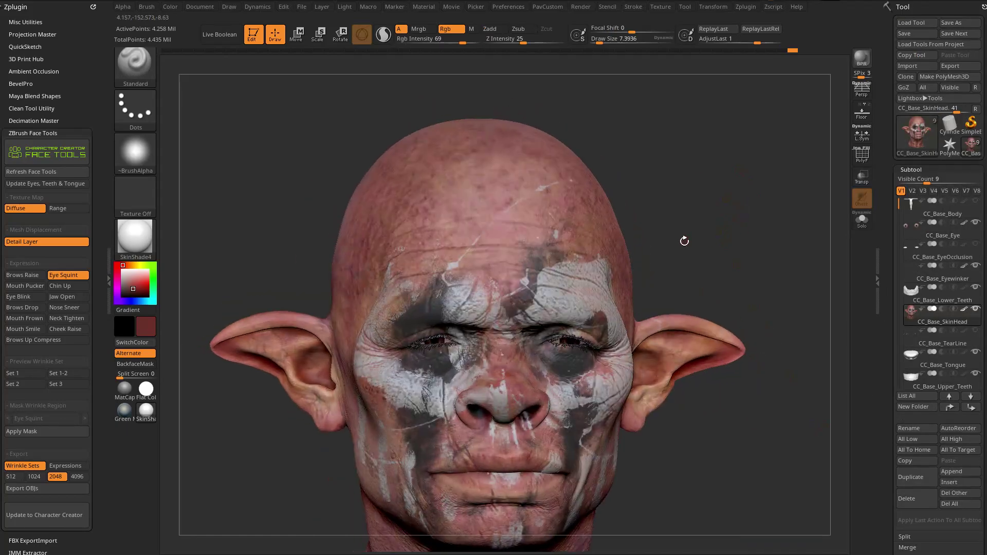
pyautogui.keyDown('alt'); pyautogui.moveTo(744, 208); pyautogui.dragTo(726, 198); pyautogui.keyUp('alt')
pyautogui.press('s')
pyautogui.press('s')
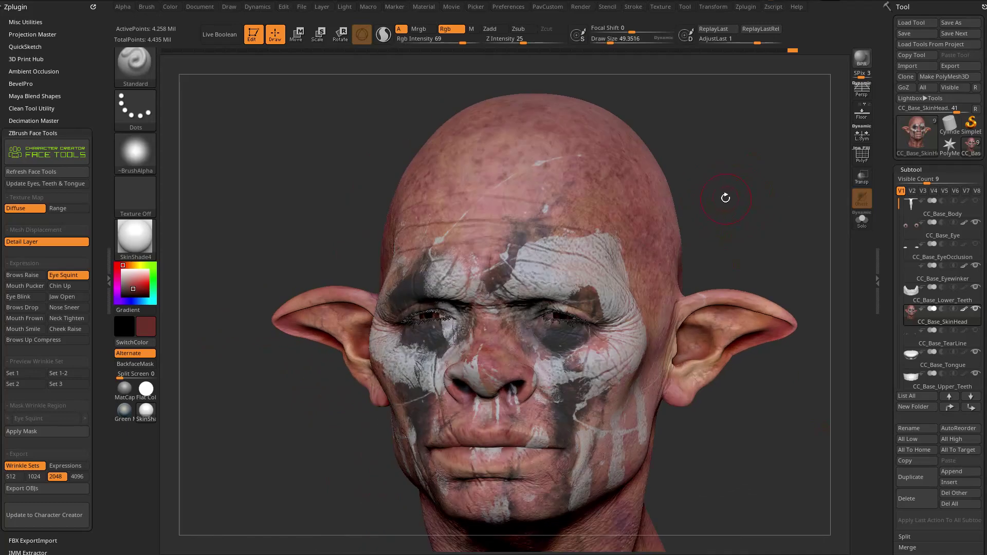
pyautogui.click(21, 210)
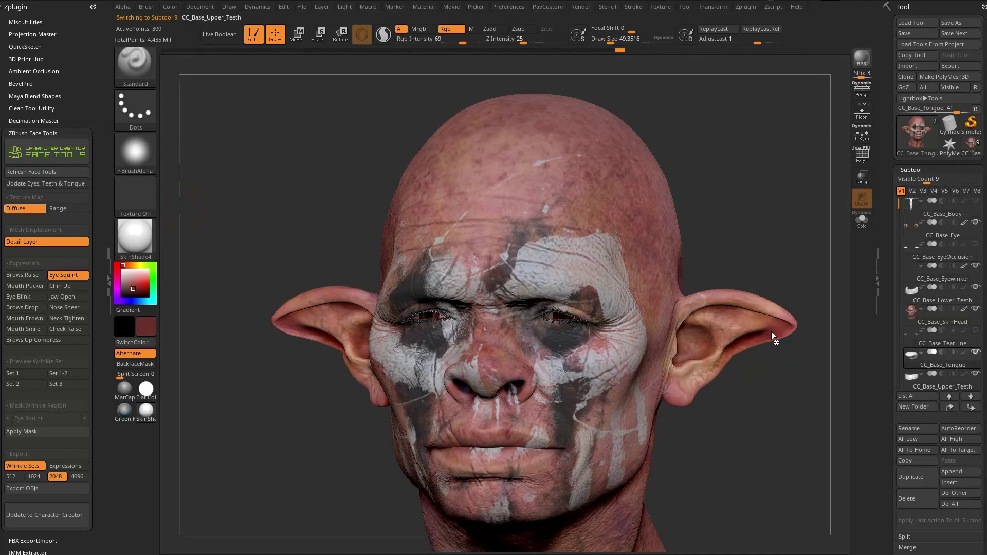
pyautogui.moveTo(753, 214)
pyautogui.mouseDown()
pyautogui.moveTo(732, 244)
pyautogui.moveTo(738, 229)
pyautogui.mouseUp()
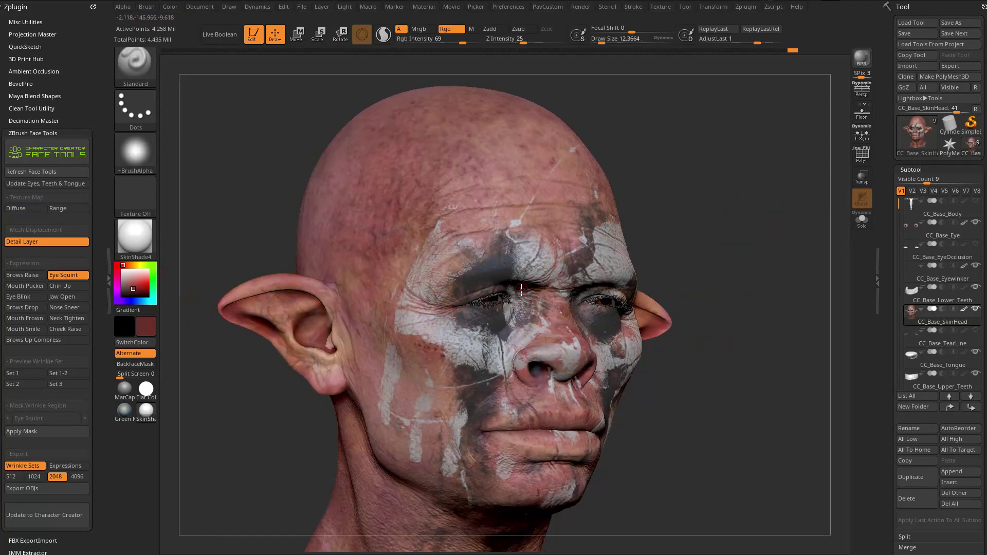
# Switch the Face Tools expression to Mouth Pucker and inspect the face from the side
pyautogui.click(27, 286)
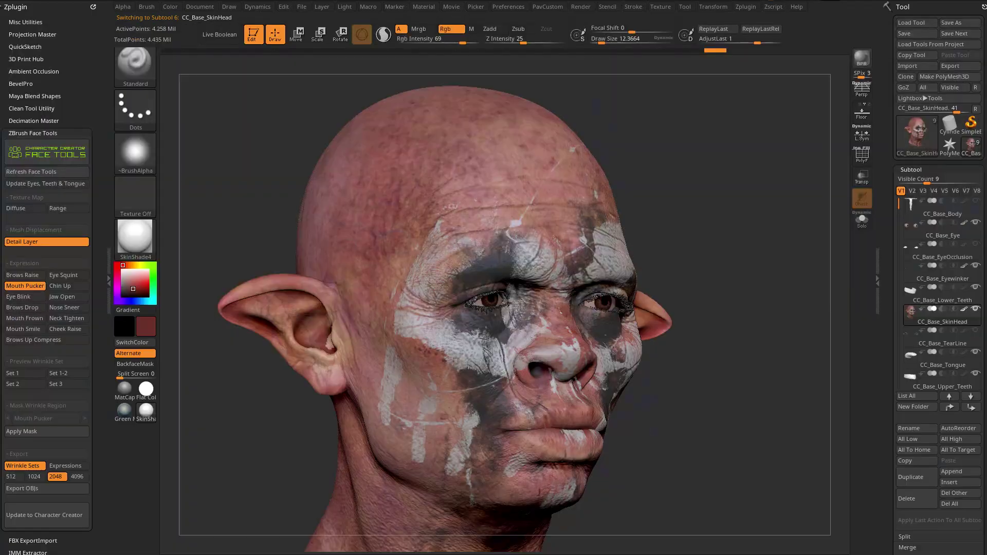
pyautogui.moveTo(357, 453); pyautogui.dragTo(681, 438)
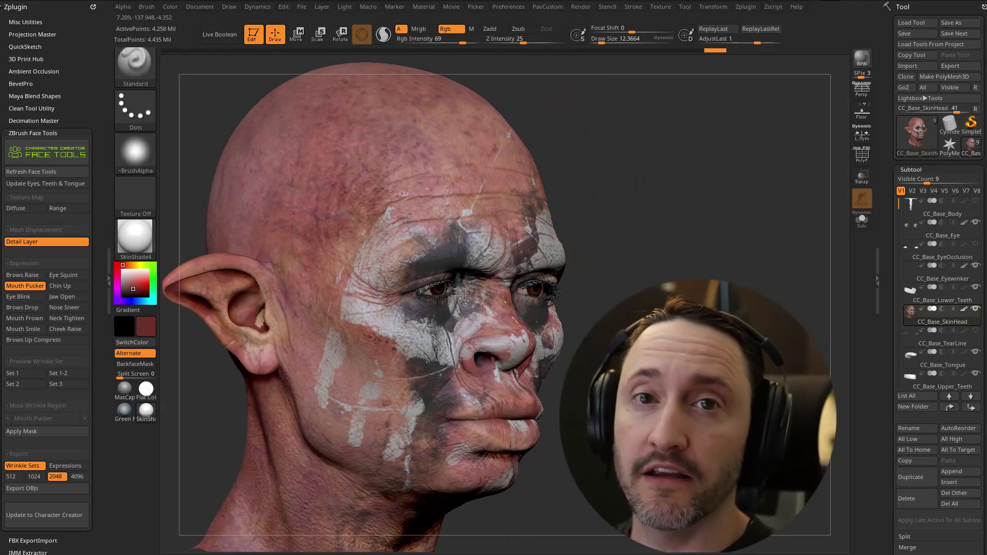
pyautogui.moveTo(720, 244); pyautogui.dragTo(741, 268)
pyautogui.moveTo(730, 222); pyautogui.dragTo(797, 205)
# Set the Draw Size to about 31 and turn off polypaint display on the CC_Base_SkinHead subtool
pyautogui.moveTo(601, 42); pyautogui.dragTo(607, 42)
pyautogui.moveTo(730, 180); pyautogui.dragTo(705, 185)
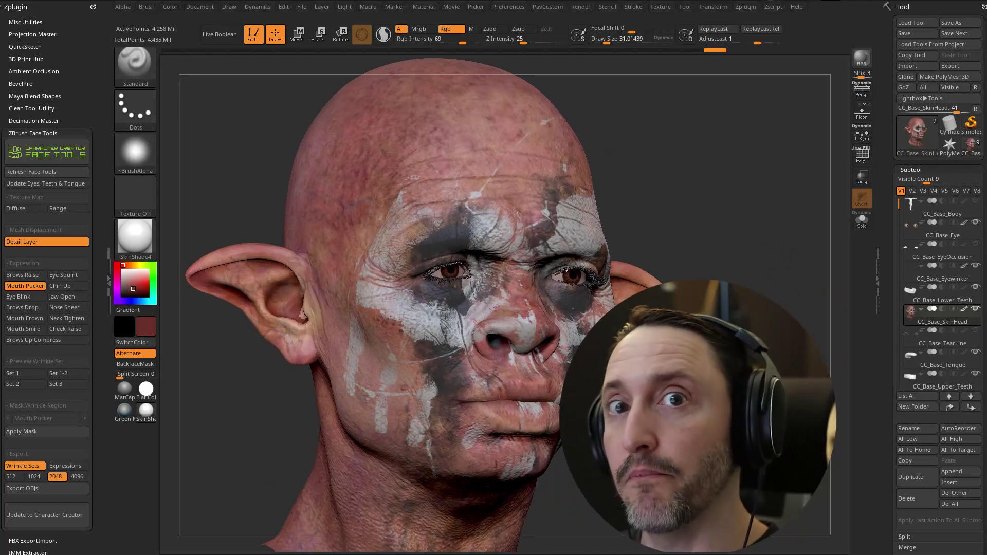
pyautogui.keyDown('alt'); pyautogui.moveTo(757, 259); pyautogui.dragTo(744, 272); pyautogui.keyUp('alt')
pyautogui.click(964, 310)
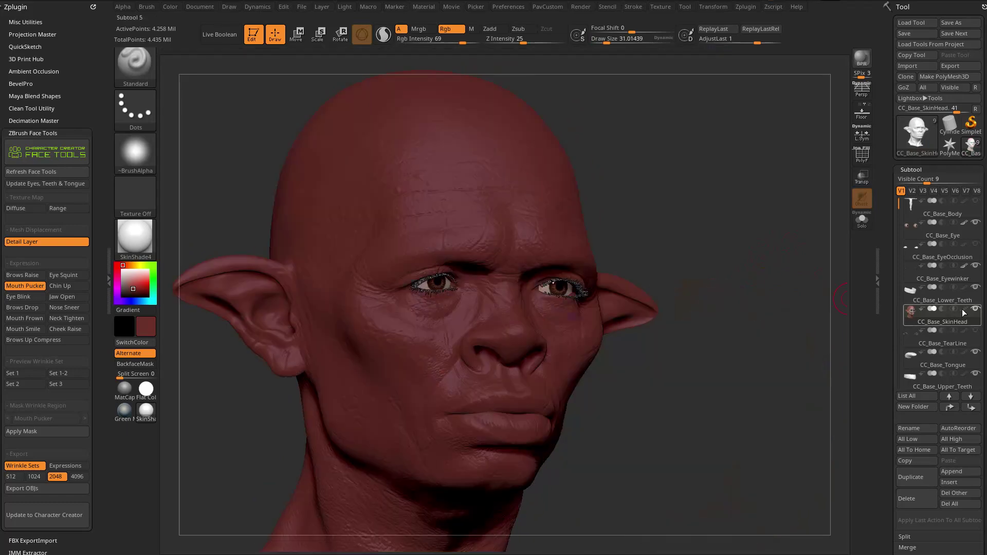
# Set the active color to white and switch the material to Green Metallic
pyautogui.click(119, 266)
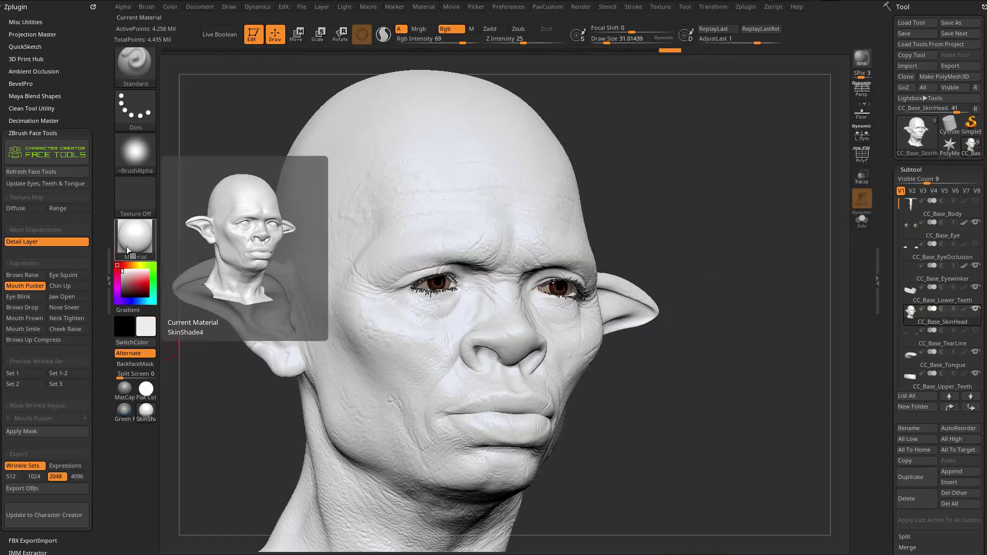
pyautogui.click(136, 237)
pyautogui.click(377, 250)
pyautogui.moveTo(665, 216); pyautogui.dragTo(849, 226)
pyautogui.scroll(-10, 916, 223)
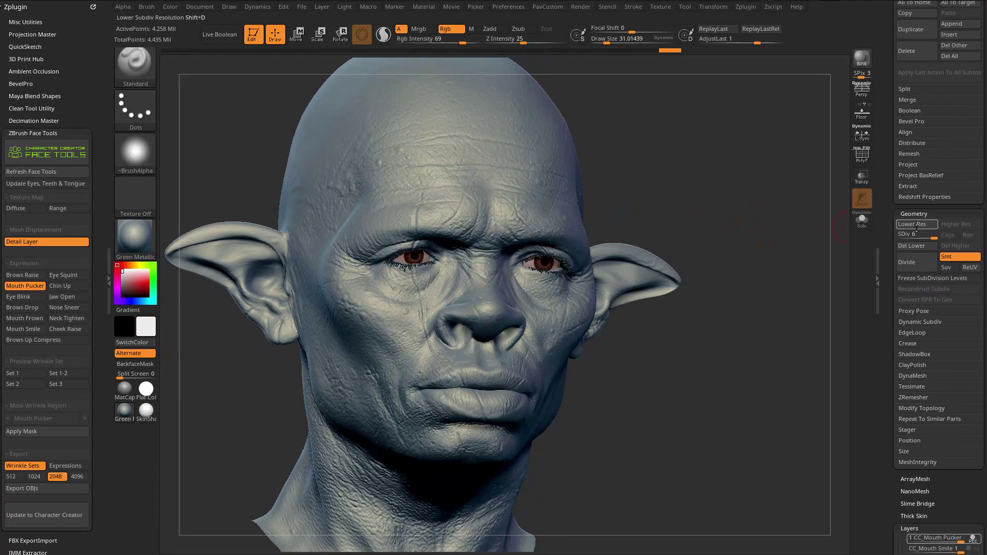
pyautogui.click(911, 224)
pyautogui.scroll(-10, 918, 221)
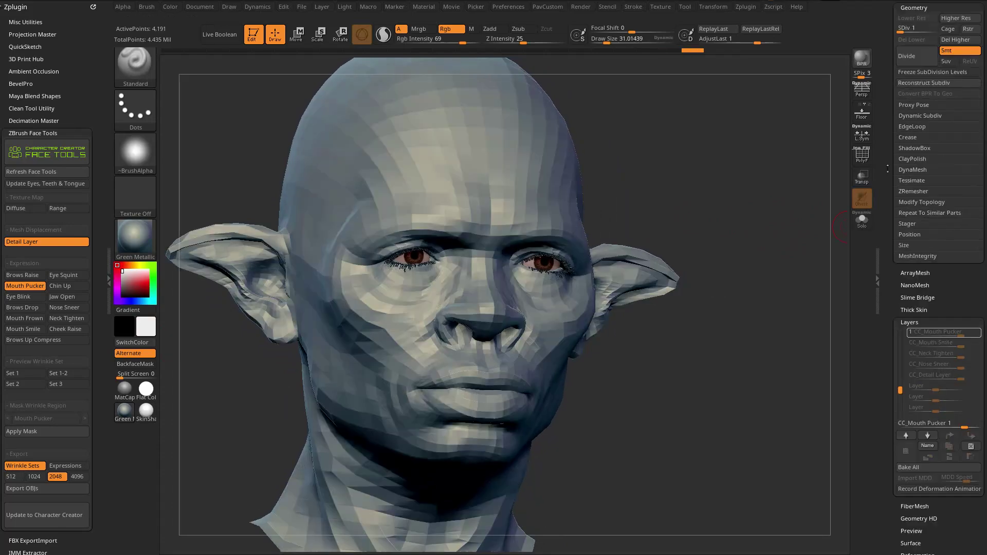
pyautogui.scroll(3, 900, 185)
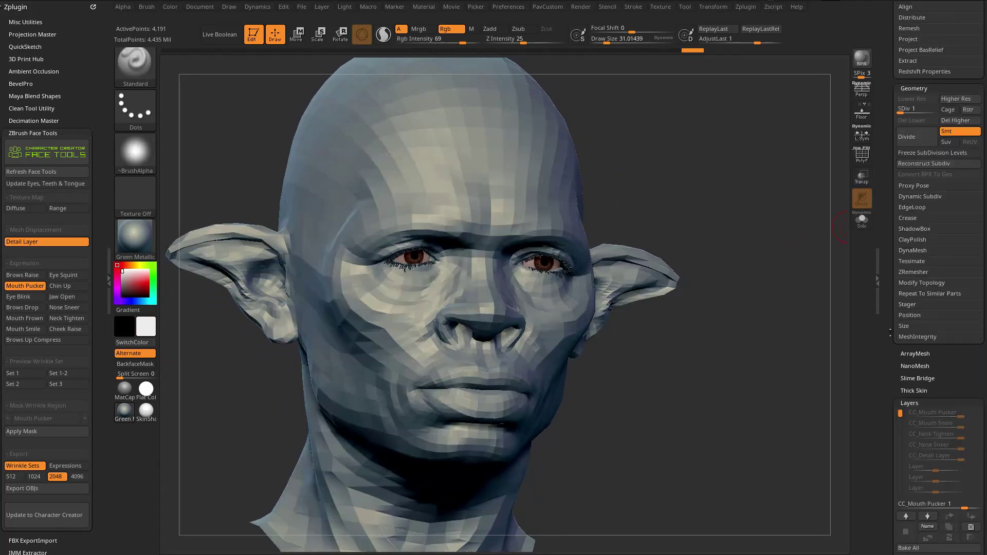
pyautogui.moveTo(748, 352); pyautogui.dragTo(785, 301)
pyautogui.scroll(5, 890, 257)
pyautogui.moveTo(905, 271); pyautogui.dragTo(934, 271)
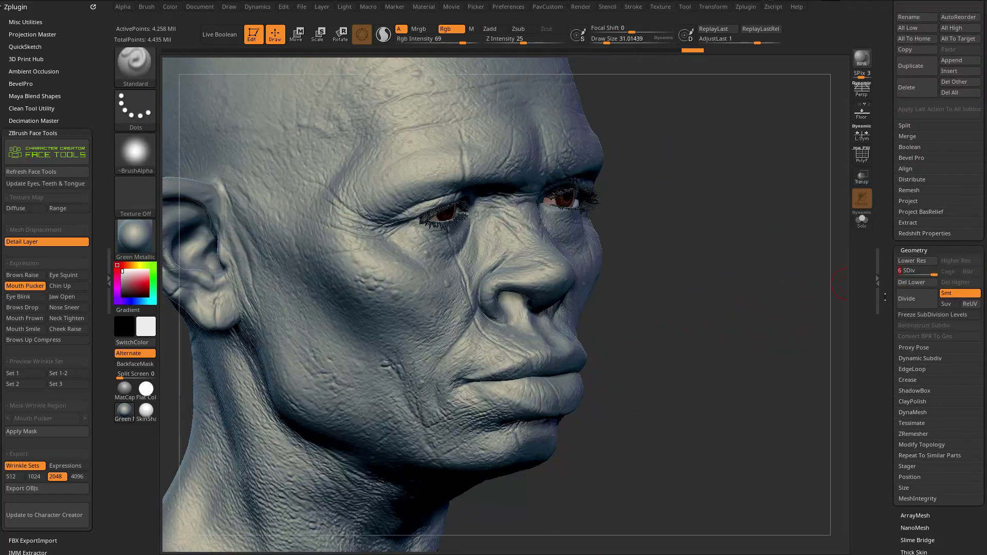
# Check the recording state of the CC_Mouth Pucker layer and lower the head mesh to subdivision level 1
pyautogui.scroll(-8, 905, 271)
pyautogui.scroll(-3, 936, 299)
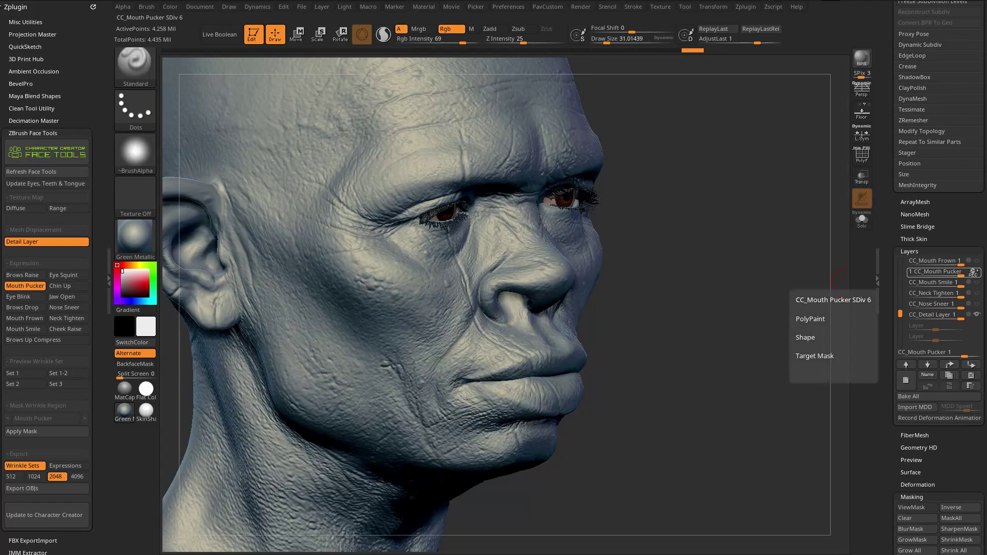
pyautogui.keyDown('shift'); pyautogui.moveTo(786, 364); pyautogui.dragTo(781, 349); pyautogui.keyUp('shift')
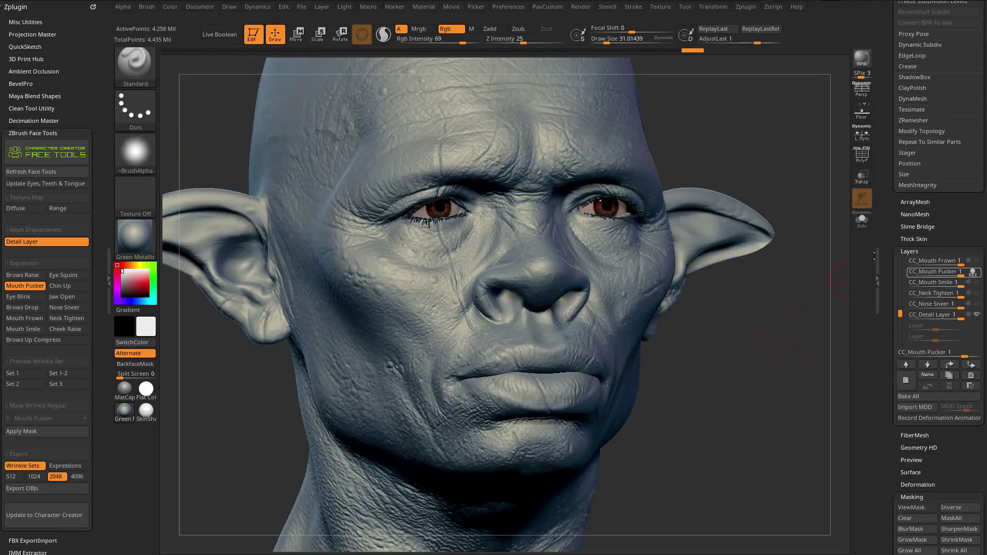
pyautogui.scroll(8, 926, 272)
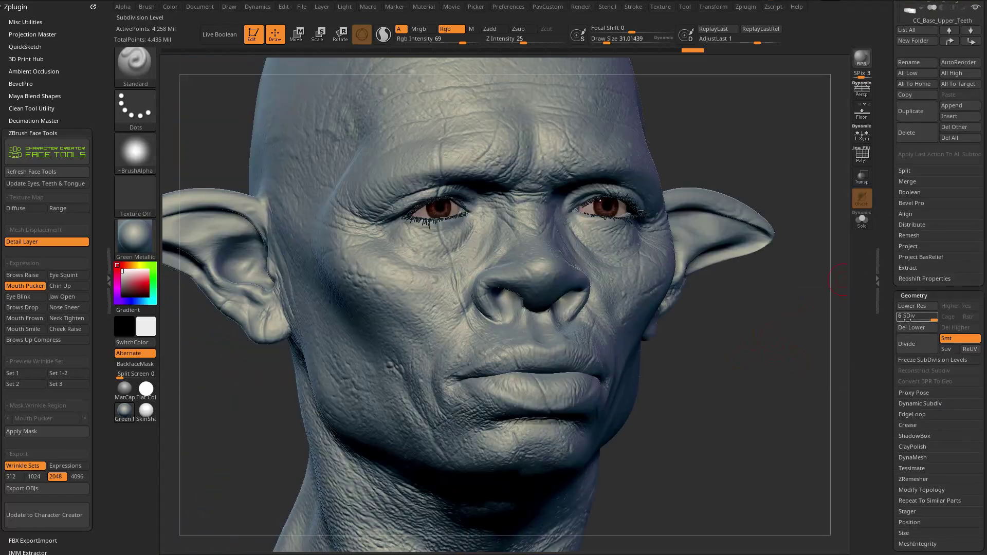
pyautogui.hotkey('shift', 'd')
pyautogui.hotkey('shift', 'd')
pyautogui.hotkey('shift', 'd')
pyautogui.hotkey('shift', 'd')
pyautogui.hotkey('shift', 'd')
pyautogui.press('f')
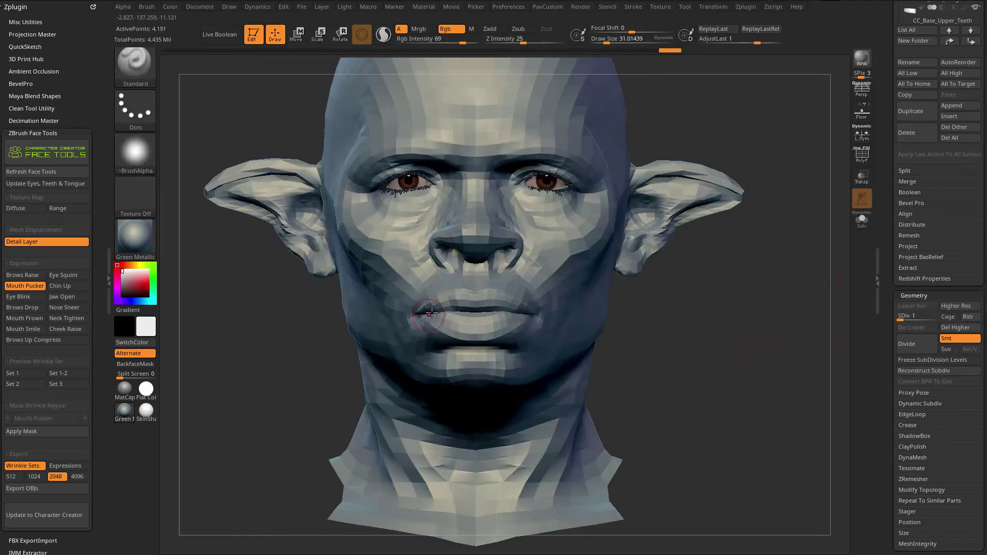
pyautogui.moveTo(602, 308); pyautogui.dragTo(684, 337)
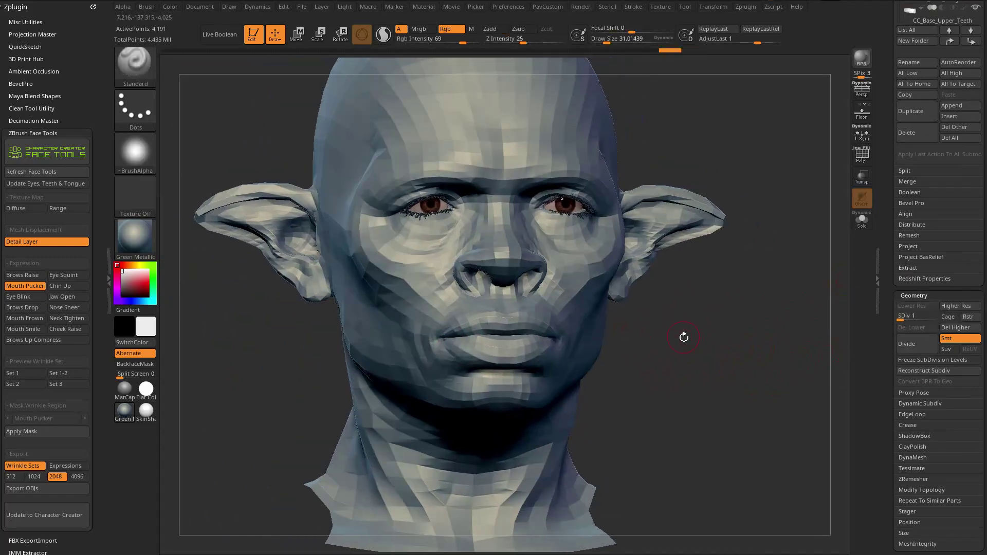
# Pull the mouth corners inward with the Move brush at a Draw Size of about 91
pyautogui.press('b')
pyautogui.press('m')
pyautogui.press('v')
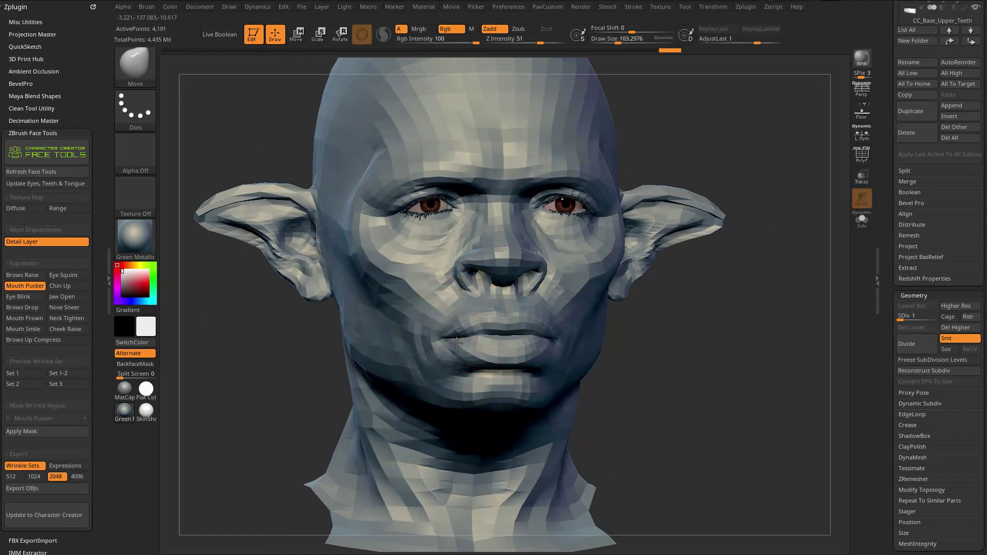
pyautogui.moveTo(465, 343); pyautogui.dragTo(514, 341, button='right')
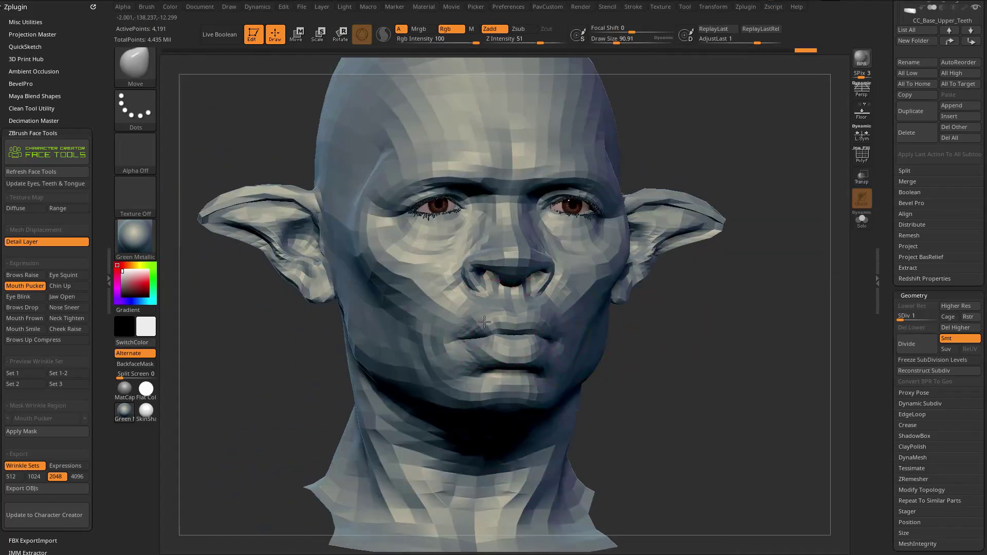
# Isolate the upper face polygroup and view it in profile
pyautogui.moveTo(689, 344); pyautogui.dragTo(852, 172, button='right')
pyautogui.click(862, 155)
pyautogui.moveTo(736, 223); pyautogui.dragTo(455, 409, button='right')
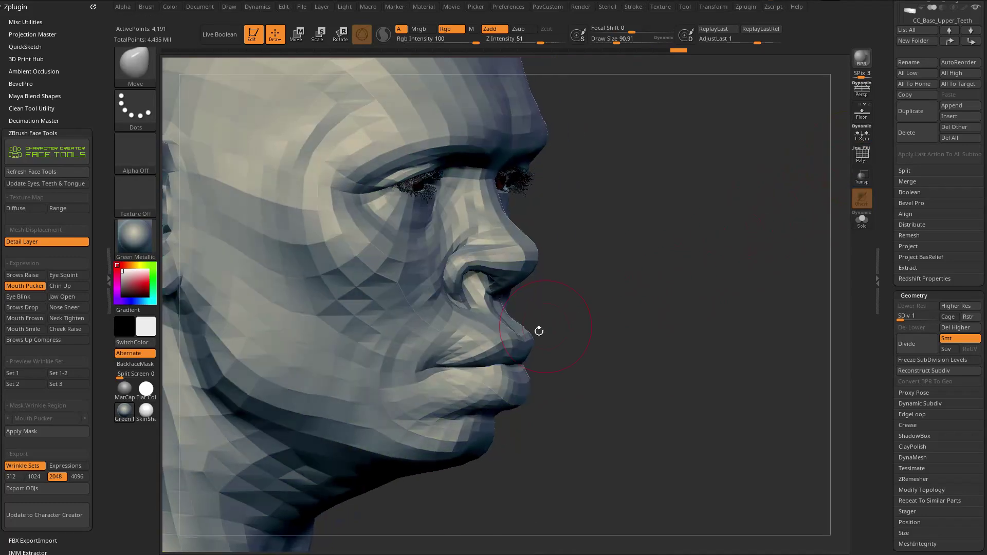
pyautogui.keyDown('ctrl'); pyautogui.keyDown('shift'); pyautogui.click(518, 338); pyautogui.keyUp('shift'); pyautogui.keyUp('ctrl')
pyautogui.keyDown('shift'); pyautogui.moveTo(581, 324); pyautogui.dragTo(663, 307, button='right'); pyautogui.keyUp('shift')
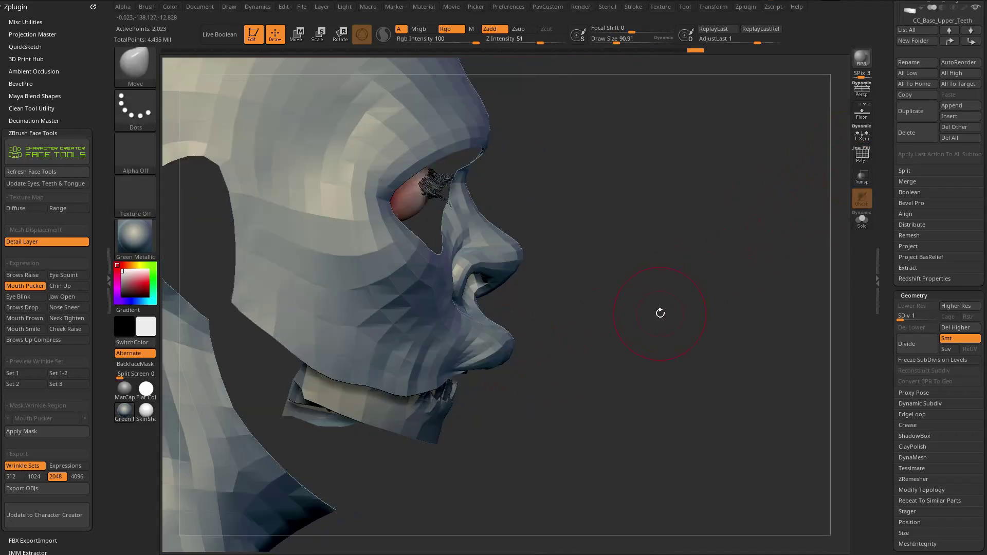
pyautogui.keyDown('alt'); pyautogui.moveTo(577, 312); pyautogui.dragTo(679, 300, button='right'); pyautogui.keyUp('alt')
# Curl the upper lip in profile with the Spiral brush at Draw Size 135, consulting the facial reference photos
pyautogui.press('b')
pyautogui.press('s')
pyautogui.click(918, 466)
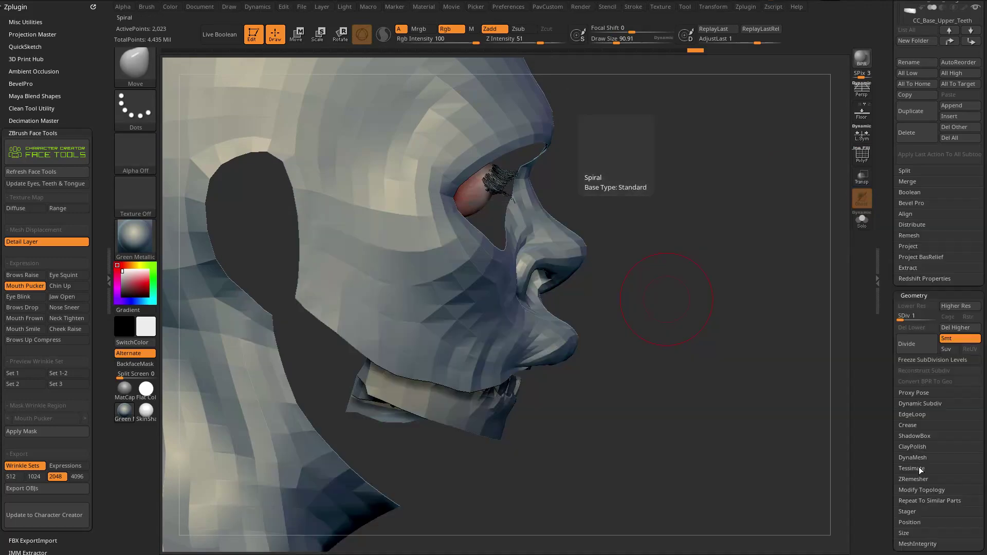
pyautogui.press('s')
pyautogui.moveTo(597, 354)
pyautogui.mouseDown()
pyautogui.moveTo(616, 354)
pyautogui.moveTo(587, 361)
pyautogui.moveTo(590, 377)
pyautogui.mouseUp()
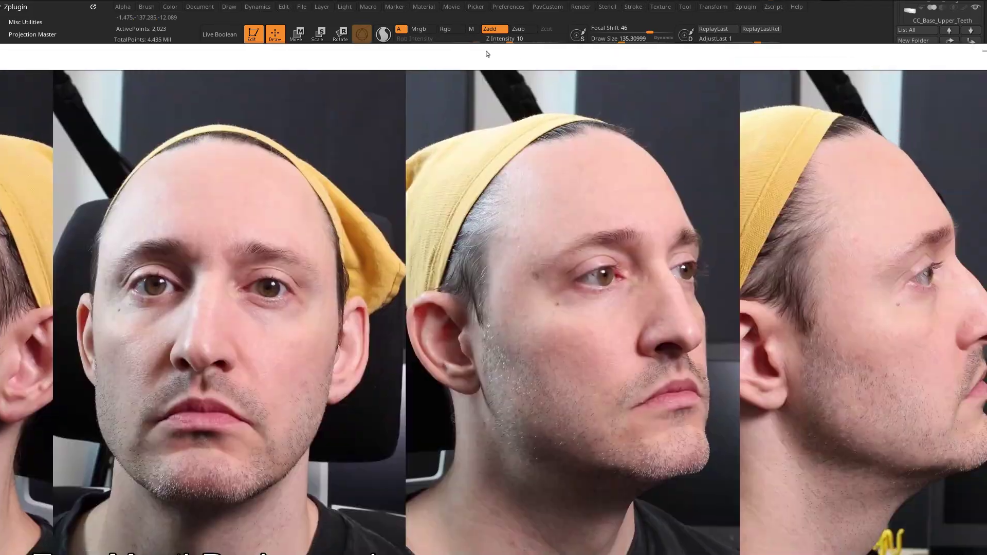
pyautogui.moveTo(487, 54); pyautogui.dragTo(413, 51)
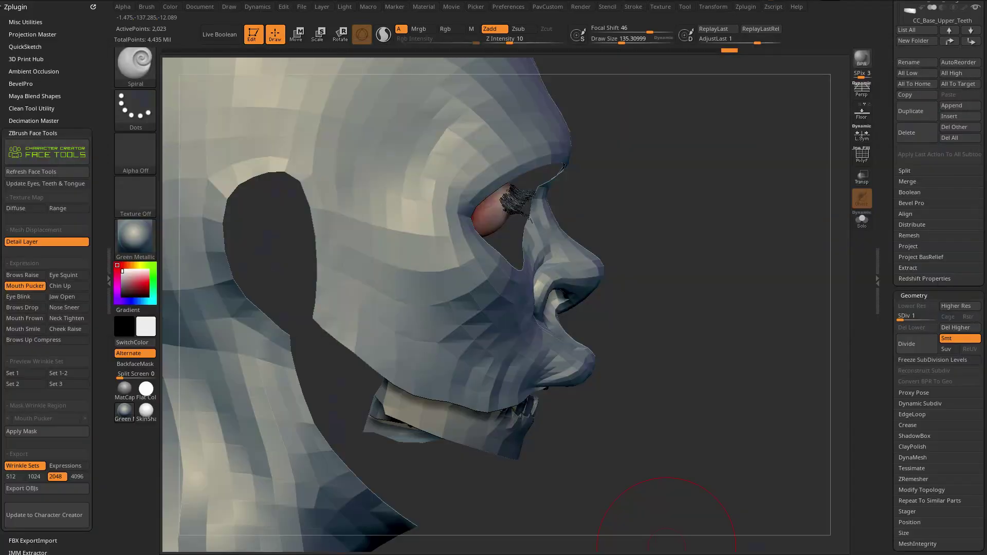
# Reshape the upper lip in profile with the Move brush at a Draw Size of about 65
pyautogui.press('b')
pyautogui.press('m')
pyautogui.press('v')
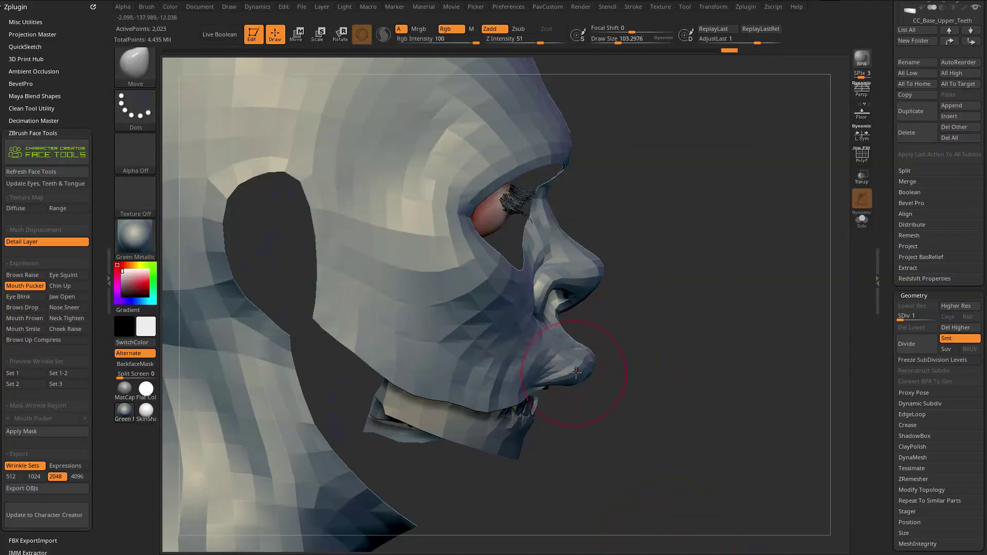
pyautogui.press('s')
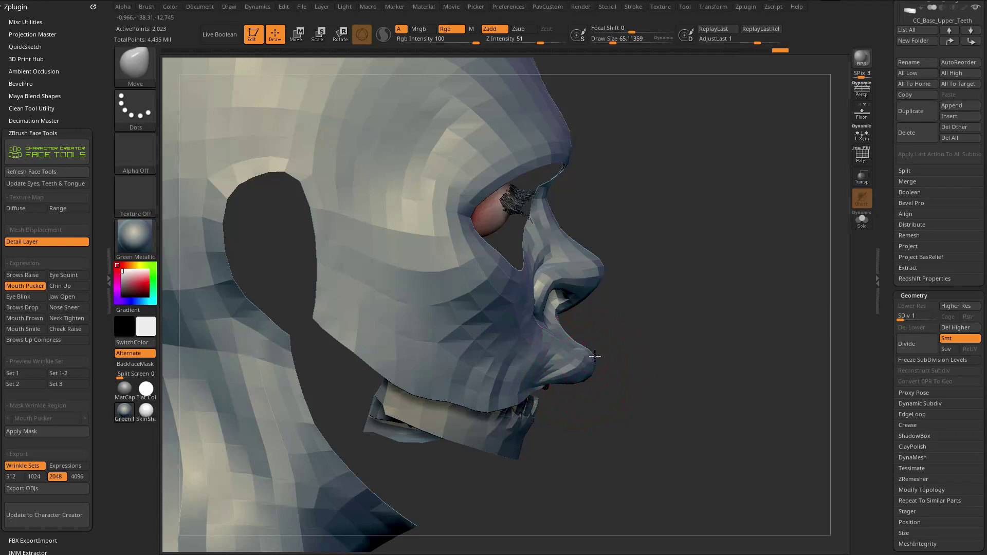
# Restore the hidden mesh, isolate the lower jaw polygroup and curl the lower lip with the Spiral brush
pyautogui.keyDown('ctrl'); pyautogui.keyDown('shift'); pyautogui.click(684, 329); pyautogui.keyUp('shift'); pyautogui.keyUp('ctrl')
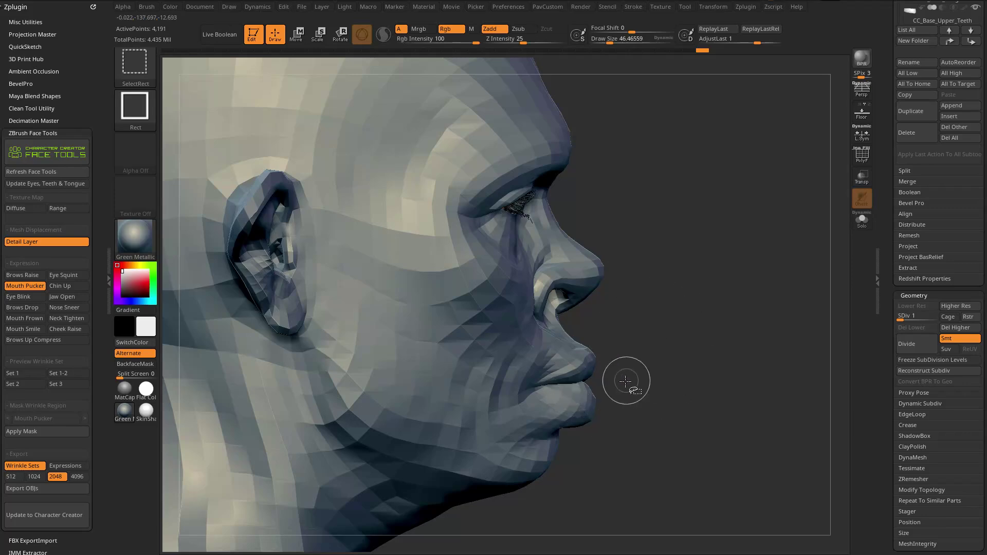
pyautogui.keyDown('ctrl'); pyautogui.keyDown('alt'); pyautogui.keyDown('shift'); pyautogui.click(596, 398); pyautogui.keyUp('shift'); pyautogui.keyUp('alt'); pyautogui.keyUp('ctrl')
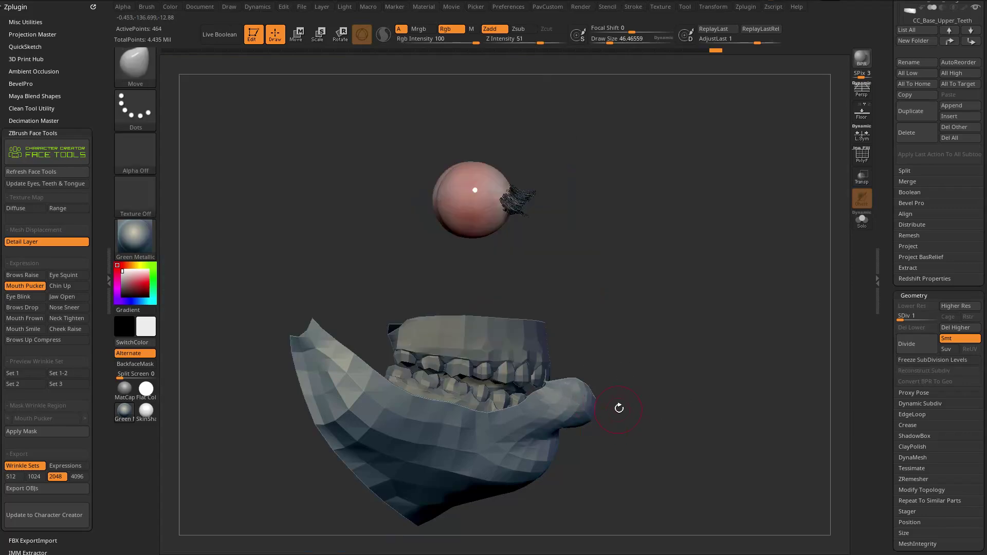
pyautogui.press('b')
pyautogui.press('s')
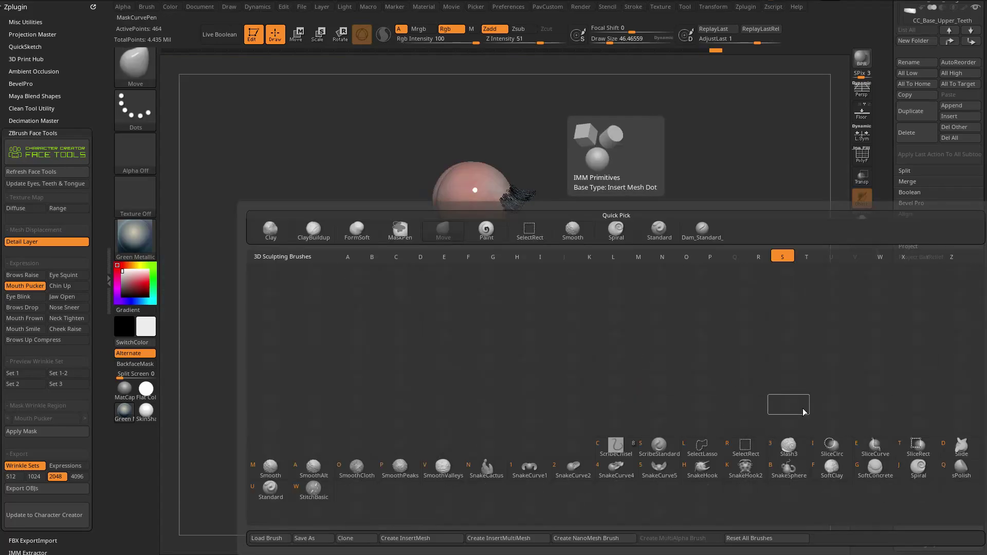
pyautogui.click(913, 475)
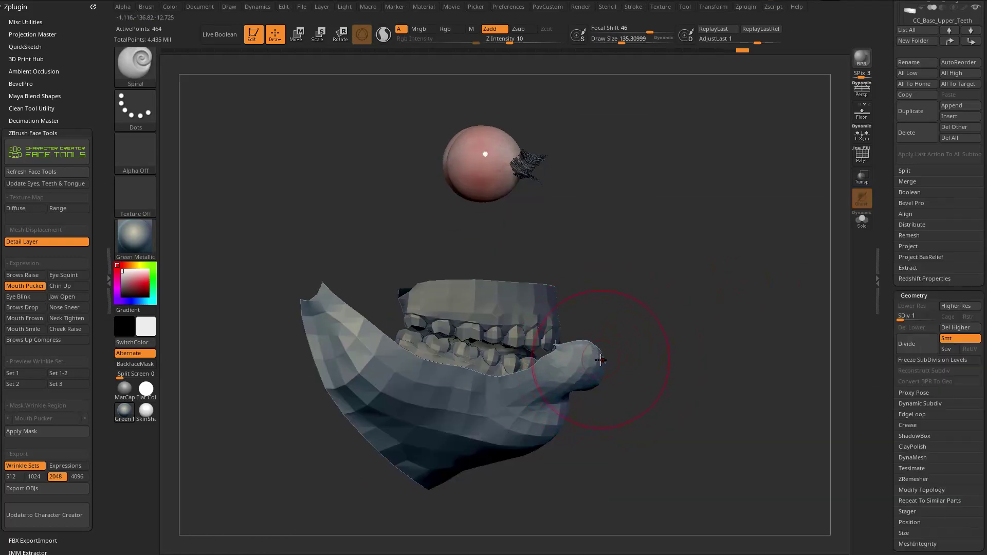
pyautogui.press('s')
# Reshape the lower lip with the Move brush at a Draw Size of about 108
pyautogui.press('b')
pyautogui.press('m')
pyautogui.press('v')
pyautogui.moveTo(599, 353); pyautogui.dragTo(597, 357)
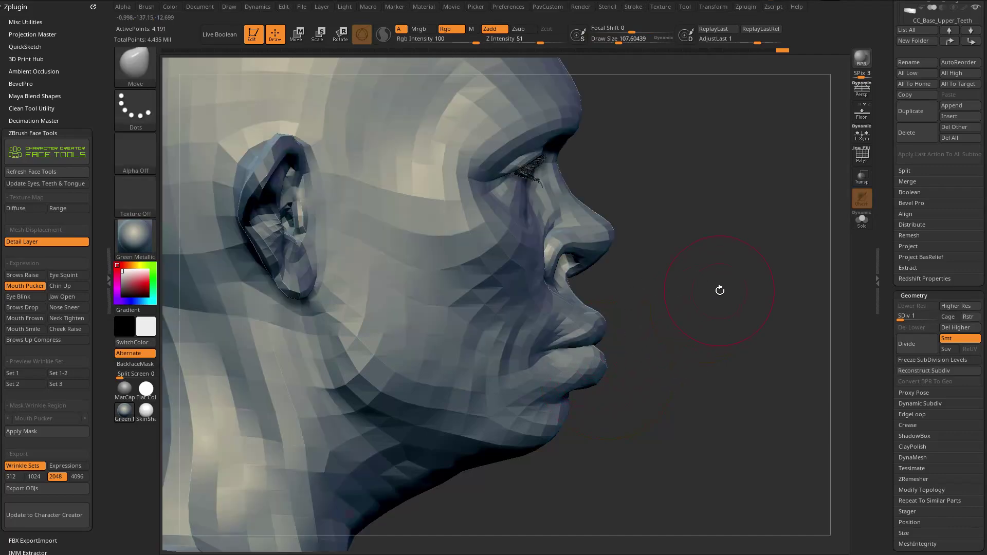
# Refine the puckered mouth and surrounding cheeks from the front, reducing the Move brush's Draw Size to about 62
pyautogui.moveTo(718, 288)
pyautogui.mouseDown()
pyautogui.moveTo(729, 329)
pyautogui.moveTo(549, 375)
pyautogui.moveTo(624, 351)
pyautogui.moveTo(612, 375)
pyautogui.moveTo(596, 372)
pyautogui.mouseUp()
pyautogui.press('[')
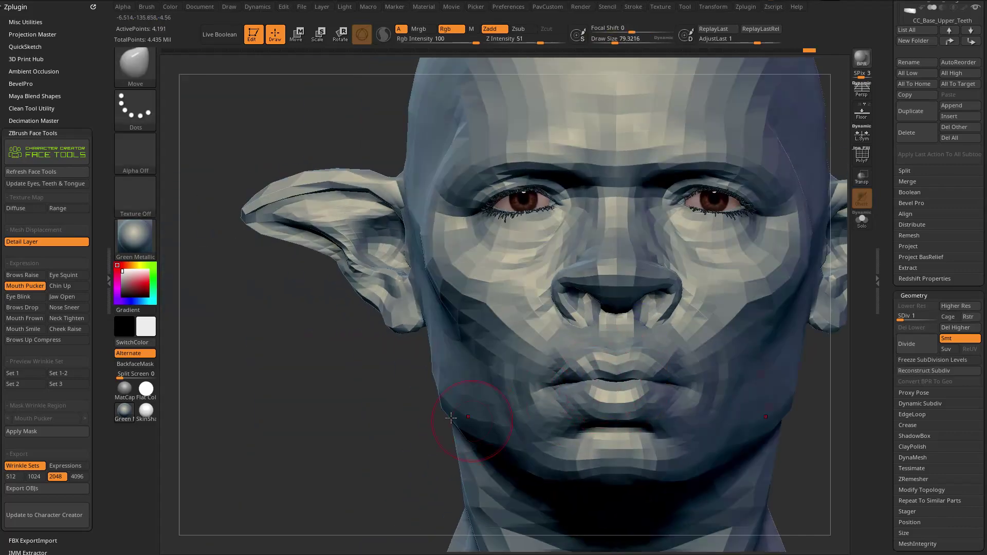
pyautogui.moveTo(405, 454); pyautogui.dragTo(463, 391)
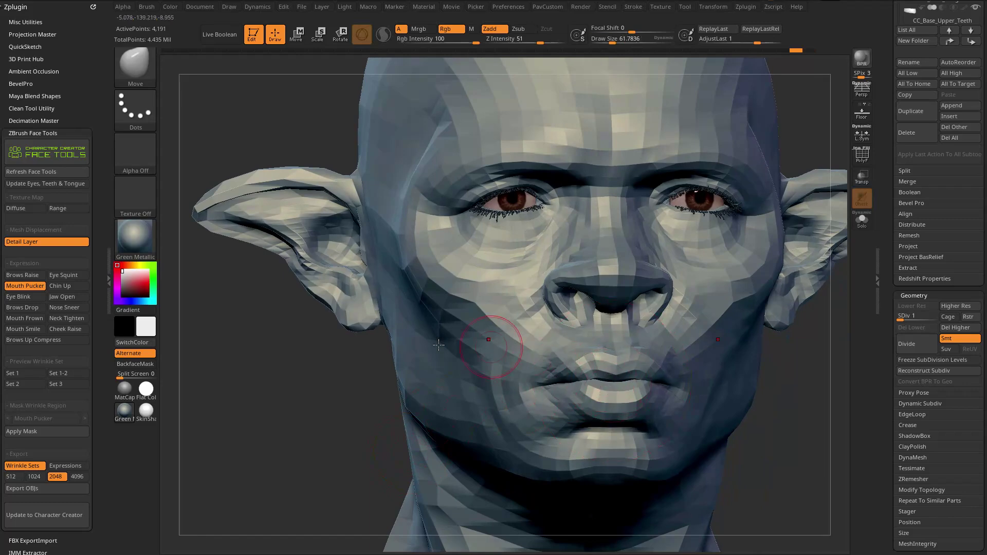
# Enable Topological auto masking for the Move brush with a Range of 1
pyautogui.moveTo(98, 425); pyautogui.dragTo(99, 138)
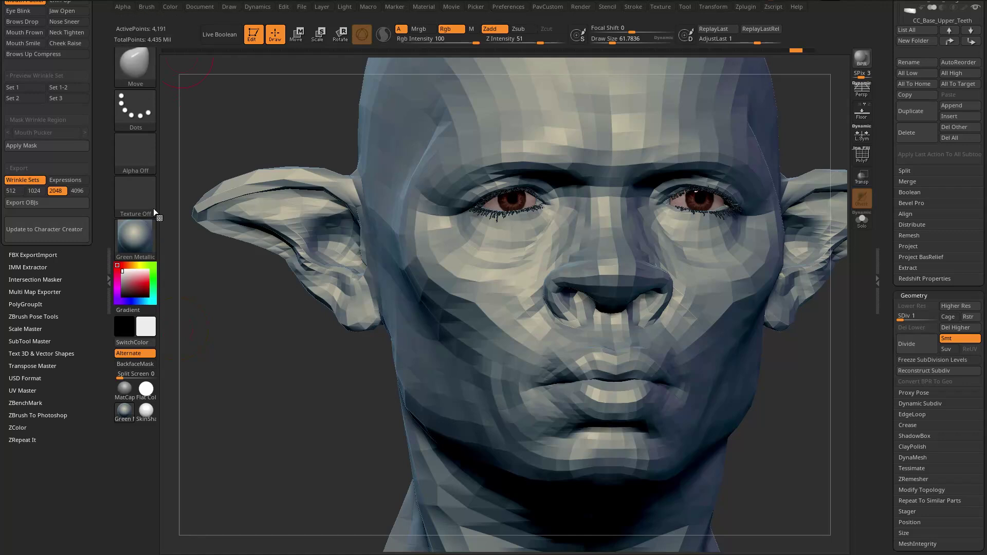
pyautogui.click(146, 7)
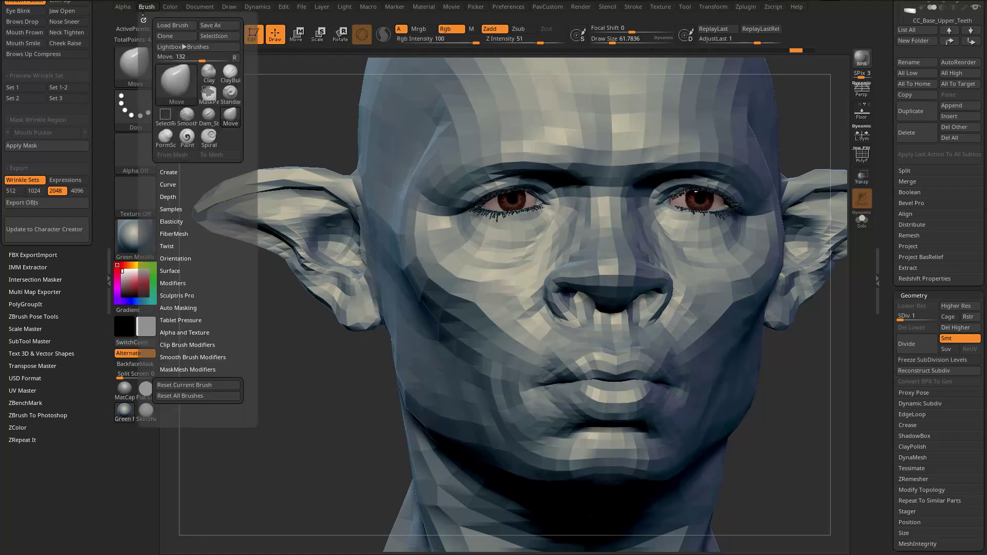
pyautogui.click(177, 308)
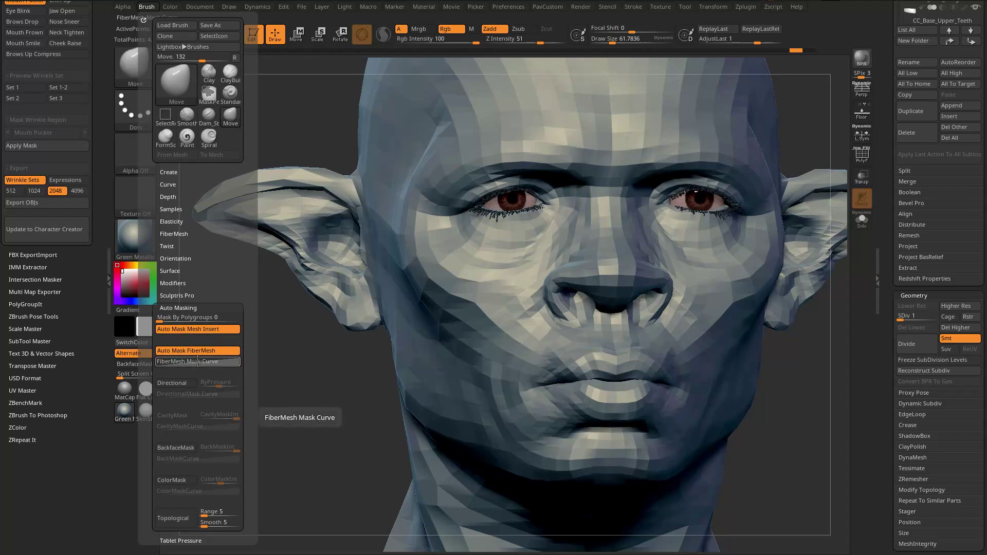
pyautogui.click(180, 518)
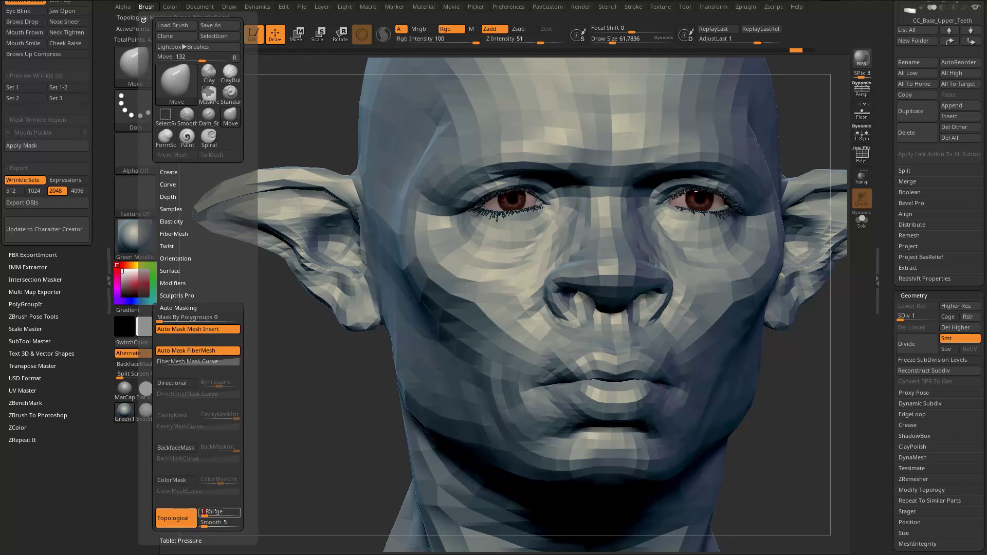
pyautogui.press('Return')
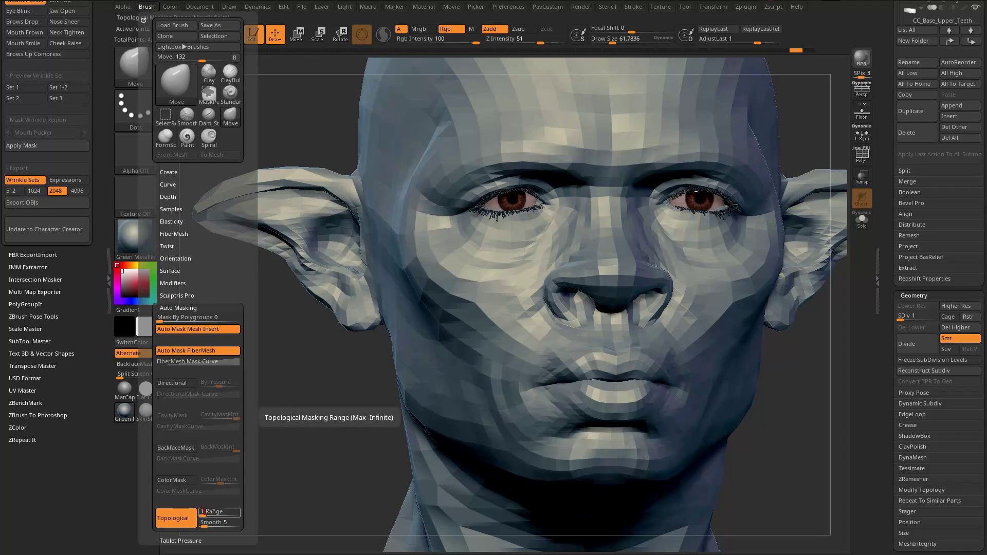
# Reduce the Draw Size to about 44 and undo the last Move stroke on the face
pyautogui.moveTo(320, 436)
pyautogui.mouseDown()
pyautogui.moveTo(507, 352)
pyautogui.moveTo(585, 391)
pyautogui.moveTo(582, 360)
pyautogui.moveTo(567, 387)
pyautogui.mouseUp()
pyautogui.press('s')
pyautogui.moveTo(801, 373); pyautogui.dragTo(869, 371)
pyautogui.hotkey('ctrl', 'z')
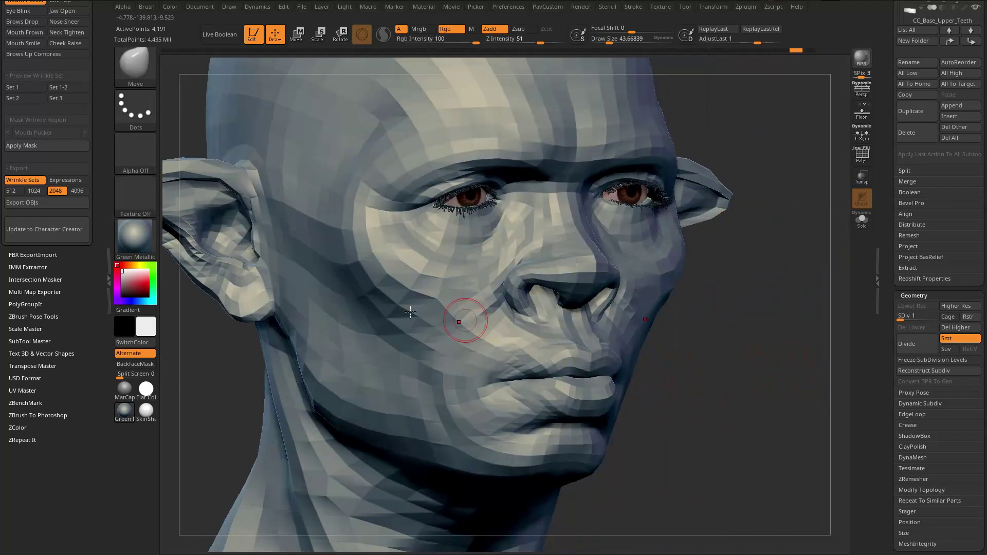
# Set the topological masking Range to 1.5 and adjust the cheek and mouth shape with the Move brush
pyautogui.click(146, 8)
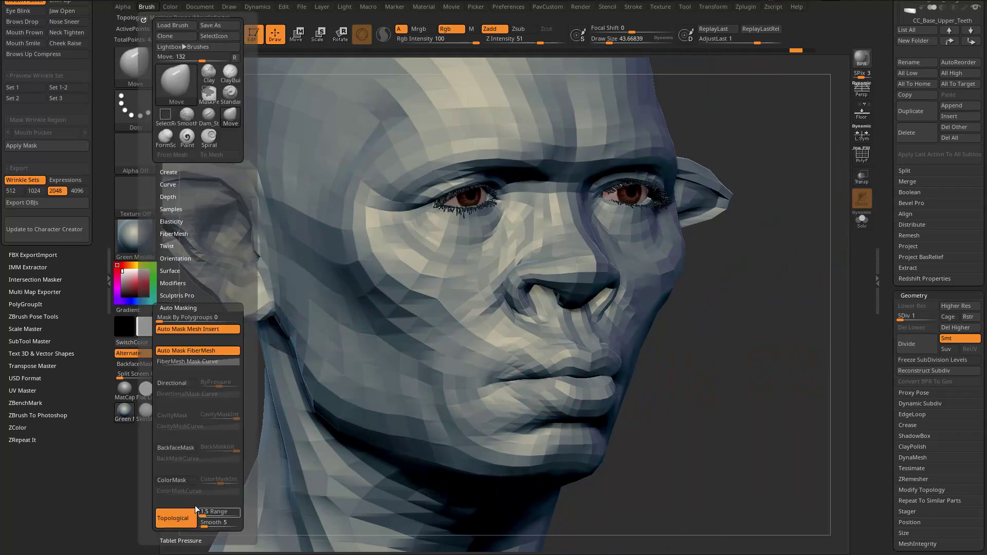
pyautogui.moveTo(717, 314)
pyautogui.mouseDown()
pyautogui.moveTo(756, 320)
pyautogui.moveTo(663, 339)
pyautogui.mouseUp()
pyautogui.keyDown('shift'); pyautogui.moveTo(406, 446); pyautogui.dragTo(302, 452); pyautogui.keyUp('shift')
pyautogui.moveTo(777, 388)
pyautogui.keyDown('alt'); pyautogui.mouseDown()
pyautogui.moveTo(762, 360)
pyautogui.moveTo(765, 383)
pyautogui.mouseUp(); pyautogui.keyUp('alt')
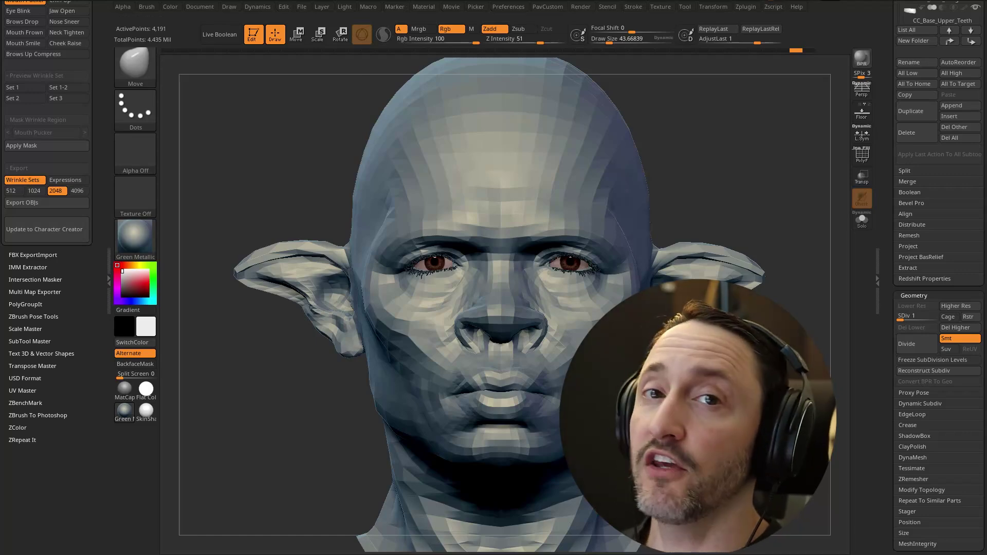
# Raise the head mesh to subdivision level 6 and inspect the puckered mouth from the front
pyautogui.moveTo(807, 193); pyautogui.dragTo(656, 351)
pyautogui.moveTo(908, 316); pyautogui.dragTo(919, 316)
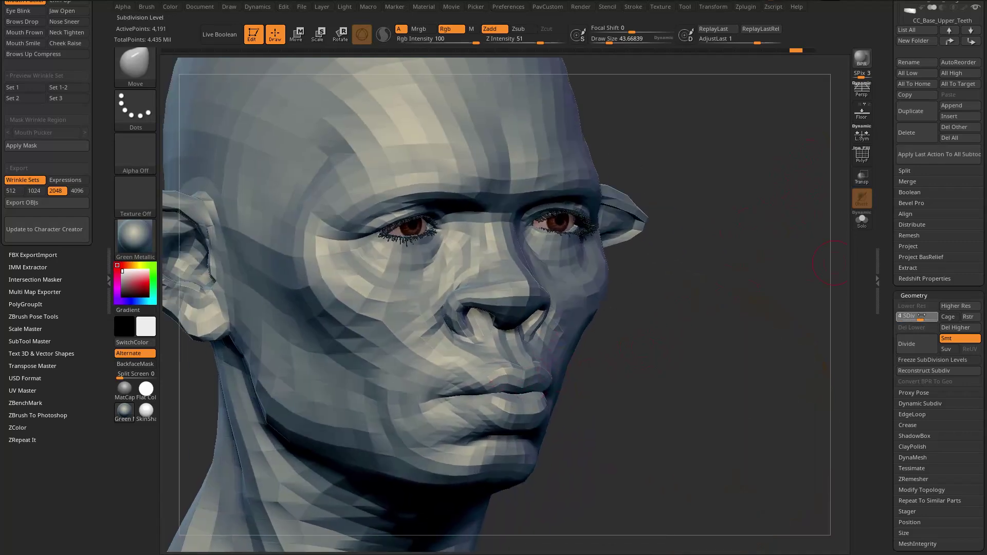
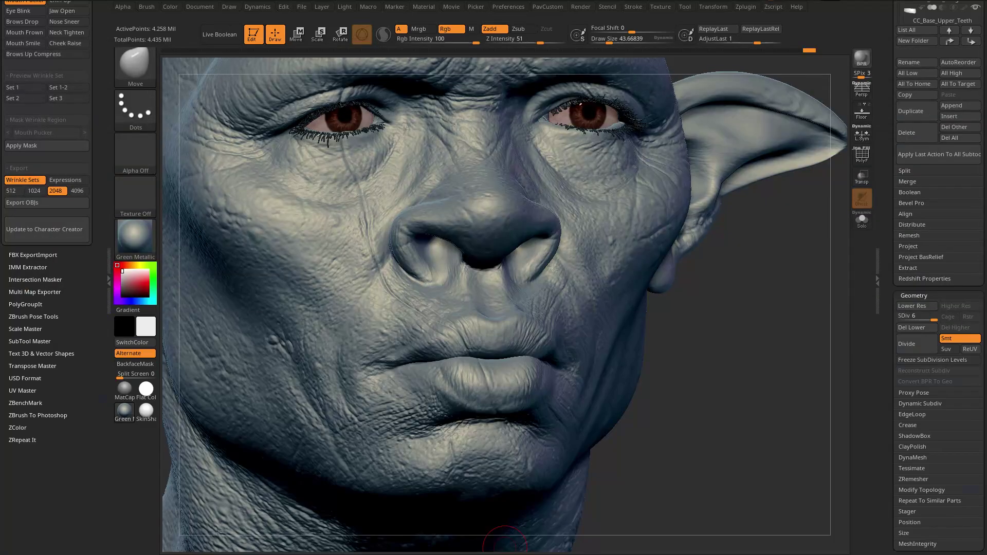
pyautogui.moveTo(748, 323)
pyautogui.mouseDown()
pyautogui.moveTo(756, 315)
pyautogui.moveTo(805, 335)
pyautogui.moveTo(700, 370)
pyautogui.mouseUp()
pyautogui.moveTo(776, 348); pyautogui.dragTo(480, 353)
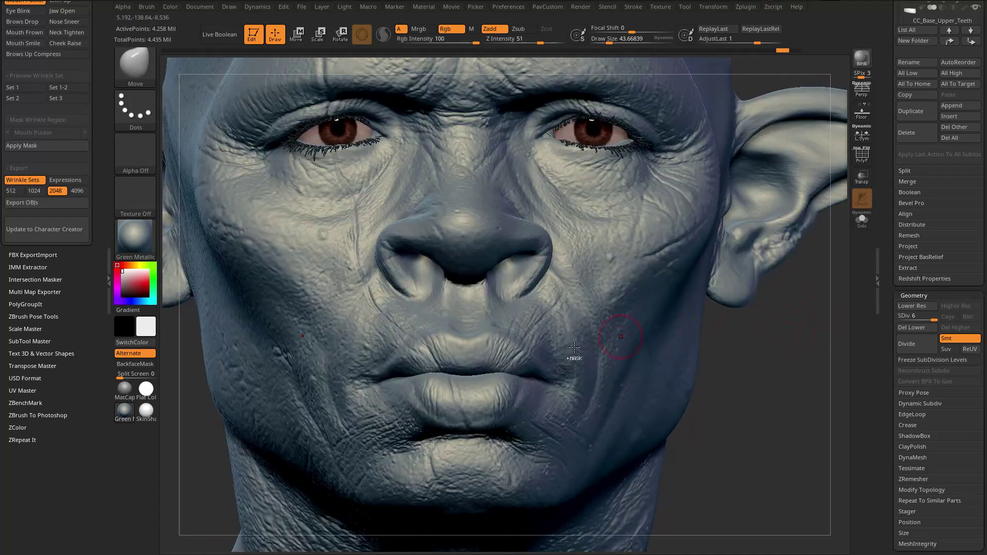
# Isolate the upper face polygroup so the upper lip can be sculpted separately from the lower lip
pyautogui.hotkey('ctrl', 'shift')
pyautogui.keyDown('ctrl'); pyautogui.keyDown('shift'); pyautogui.click(480, 352); pyautogui.keyUp('shift'); pyautogui.keyUp('ctrl')
pyautogui.moveTo(800, 331); pyautogui.dragTo(805, 312)
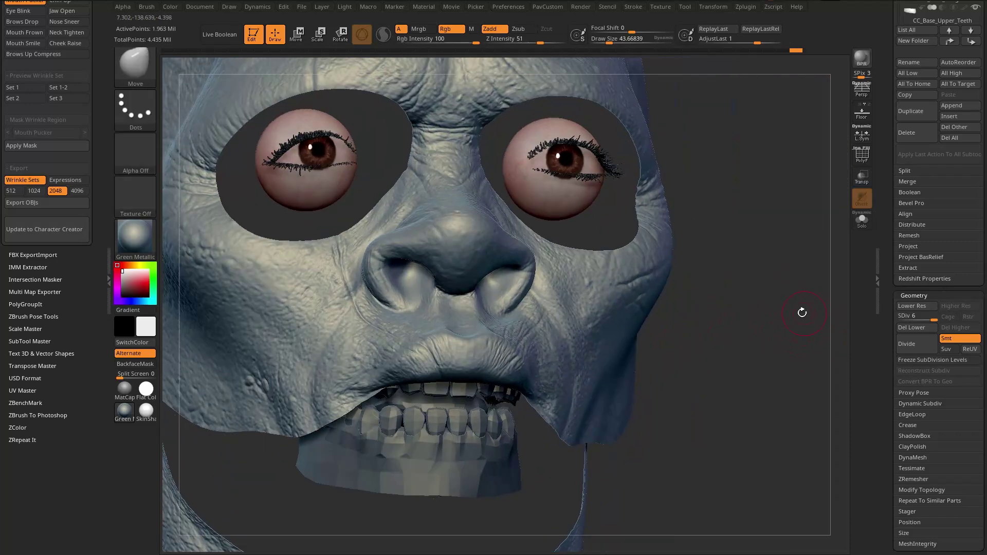
# Carve vertical pucker creases into the upper lip with the Dam_Standard brush at a Draw Size of about 172
pyautogui.press('b')
pyautogui.press('d')
pyautogui.press('s')
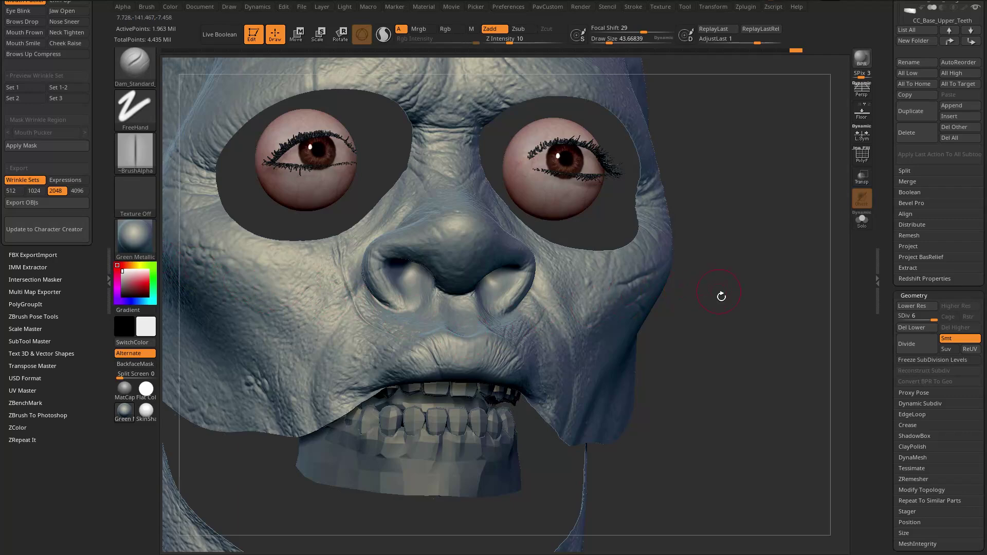
pyautogui.moveTo(719, 291); pyautogui.dragTo(512, 308)
pyautogui.press('s')
pyautogui.moveTo(403, 392); pyautogui.dragTo(419, 392)
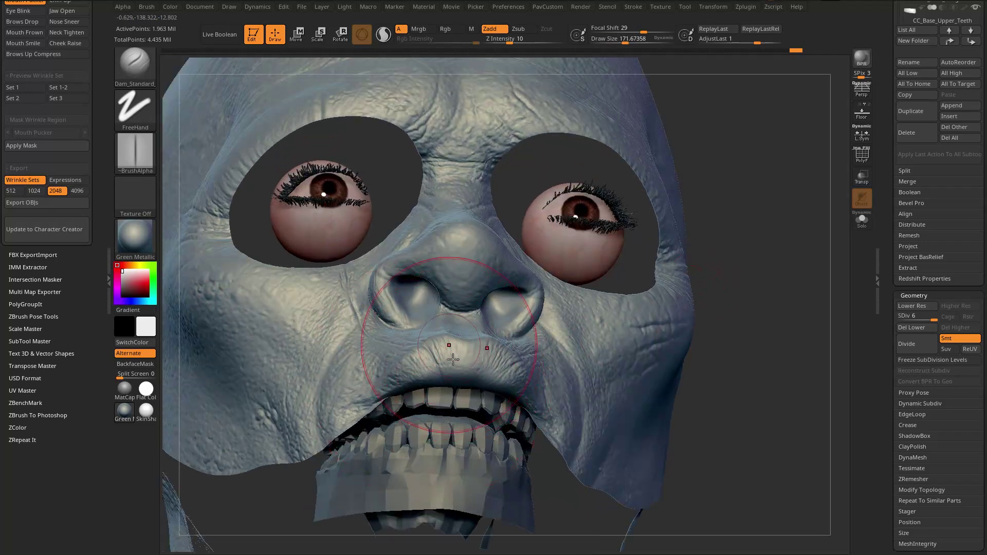
pyautogui.moveTo(464, 366)
pyautogui.mouseDown()
pyautogui.moveTo(741, 276)
pyautogui.moveTo(734, 269)
pyautogui.mouseUp()
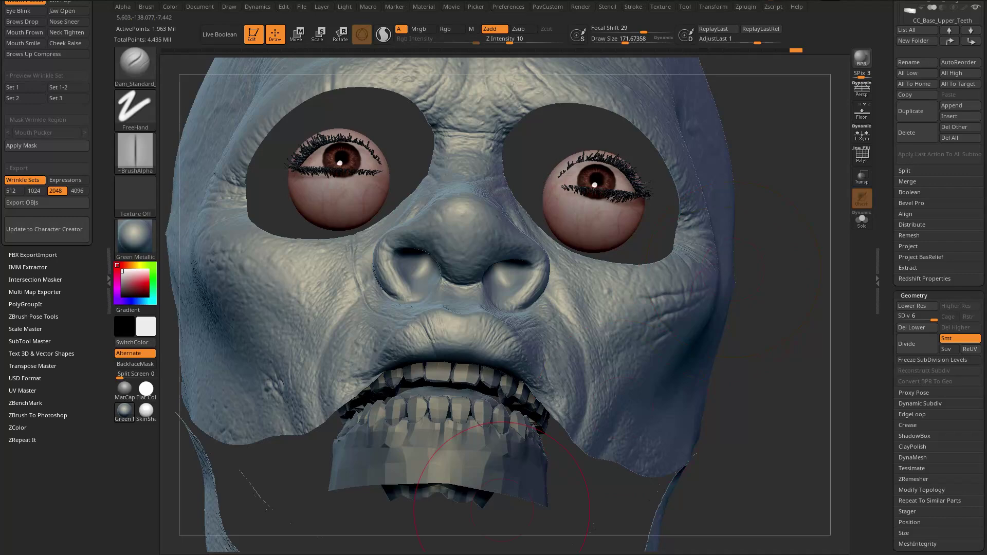
pyautogui.moveTo(834, 229); pyautogui.dragTo(811, 212)
pyautogui.moveTo(436, 319); pyautogui.dragTo(443, 337)
pyautogui.moveTo(792, 244); pyautogui.dragTo(828, 224)
# Reduce the Dam_Standard Draw Size to about 112, then about 103, and deepen the creases across the upper lip
pyautogui.press('[')
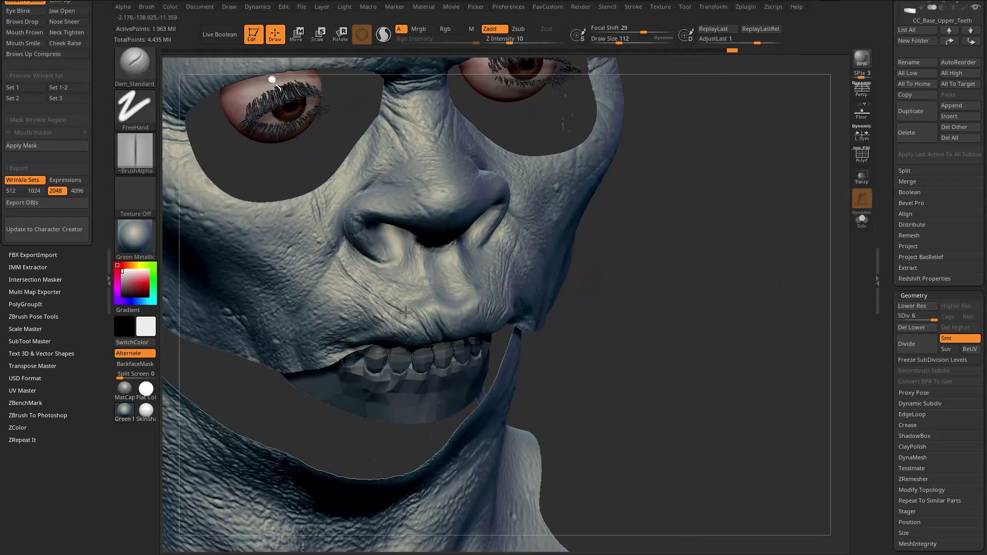
pyautogui.moveTo(635, 273); pyautogui.dragTo(400, 334)
pyautogui.moveTo(818, 264); pyautogui.dragTo(803, 169)
pyautogui.moveTo(452, 332); pyautogui.dragTo(442, 360)
pyautogui.moveTo(823, 278); pyautogui.dragTo(825, 259)
pyautogui.keyDown('alt'); pyautogui.moveTo(503, 295); pyautogui.dragTo(435, 307, button='right'); pyautogui.keyUp('alt')
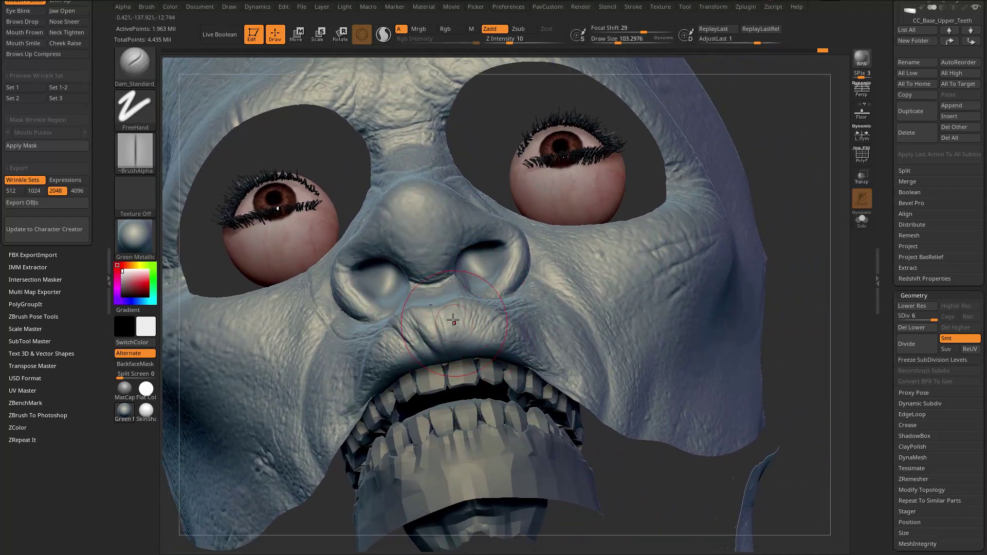
pyautogui.moveTo(452, 335); pyautogui.dragTo(453, 346)
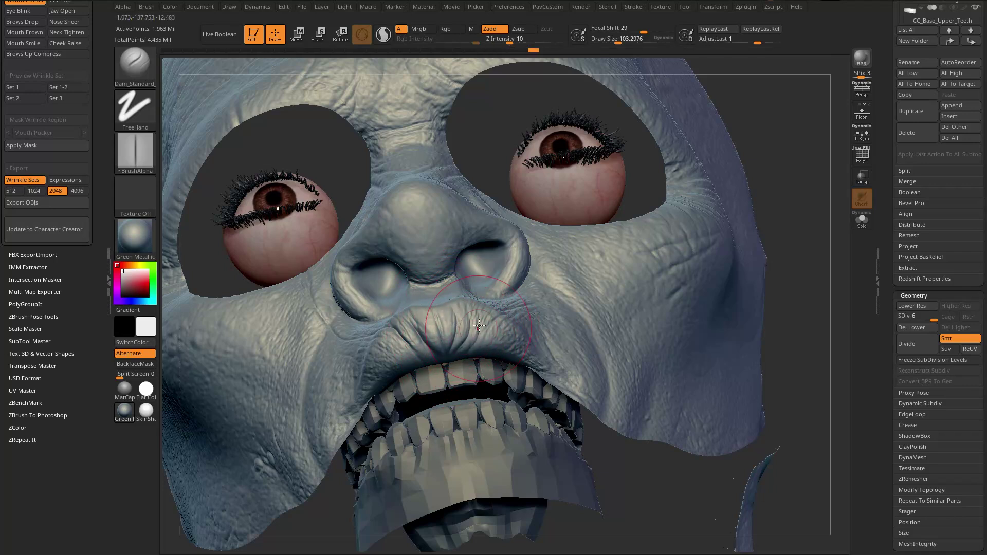
# Set the Draw Size to about 108 and extend the pucker creases along the side of the upper lip
pyautogui.moveTo(764, 178)
pyautogui.mouseDown()
pyautogui.moveTo(773, 169)
pyautogui.moveTo(765, 199)
pyautogui.moveTo(689, 198)
pyautogui.mouseUp()
pyautogui.press('s')
pyautogui.click(442, 326)
pyautogui.moveTo(424, 309); pyautogui.dragTo(433, 326)
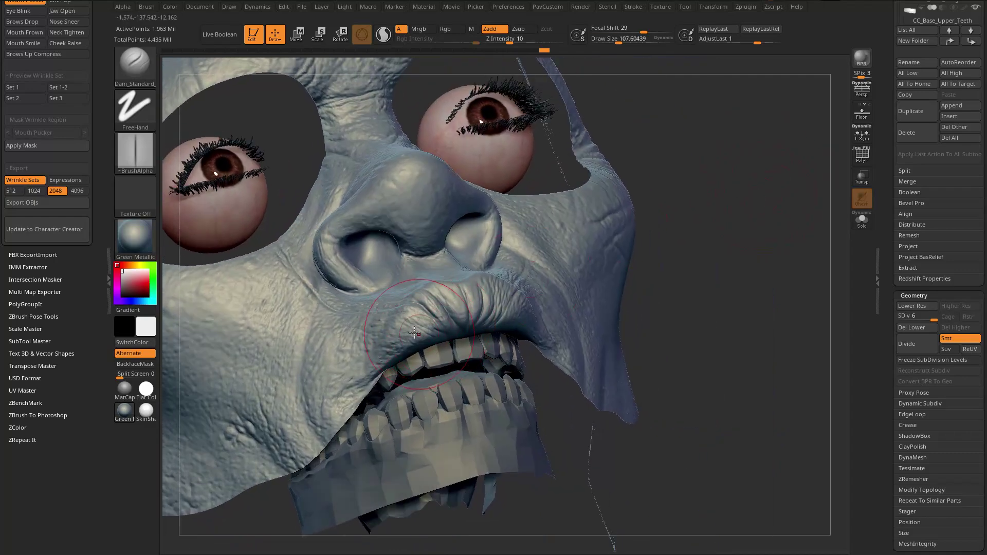
# Isolate the lower face polygroup and carve vertical pucker creases into the lower lip with Dam_Standard
pyautogui.moveTo(709, 258); pyautogui.dragTo(705, 276)
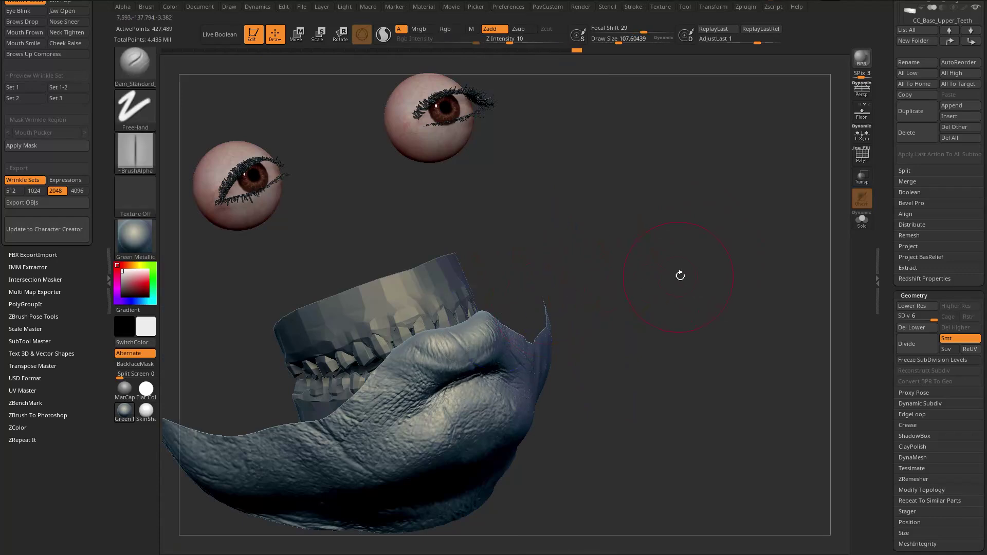
pyautogui.moveTo(681, 273)
pyautogui.mouseDown()
pyautogui.moveTo(677, 287)
pyautogui.moveTo(692, 262)
pyautogui.moveTo(713, 290)
pyautogui.moveTo(637, 220)
pyautogui.moveTo(645, 288)
pyautogui.mouseUp()
pyautogui.moveTo(434, 341); pyautogui.dragTo(448, 361)
pyautogui.moveTo(693, 302); pyautogui.dragTo(687, 280)
pyautogui.moveTo(608, 317); pyautogui.dragTo(565, 316)
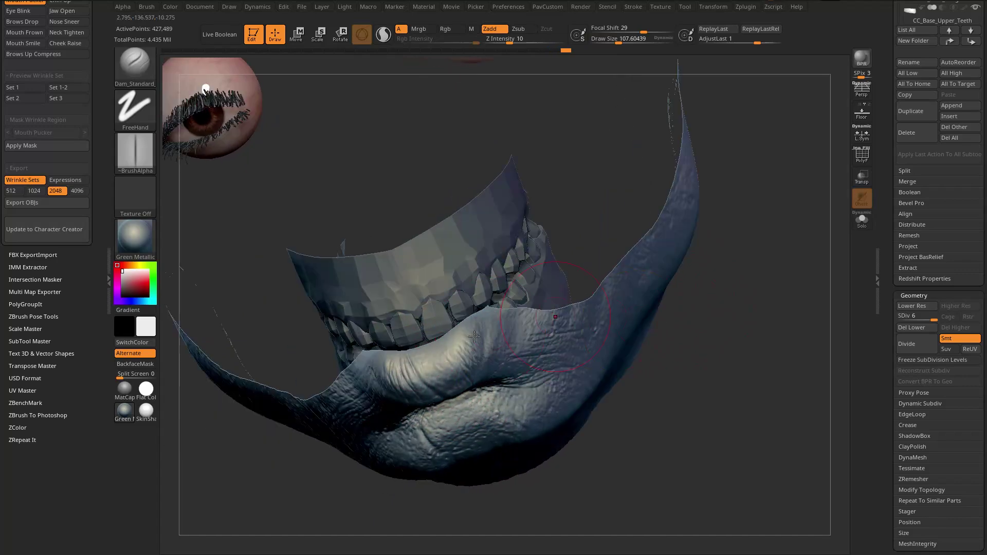
# Sharpen the lower lip creases from several angles, reducing the Dam_Standard Draw Size to about 99
pyautogui.moveTo(670, 316)
pyautogui.mouseDown()
pyautogui.moveTo(633, 307)
pyautogui.moveTo(451, 340)
pyautogui.mouseUp()
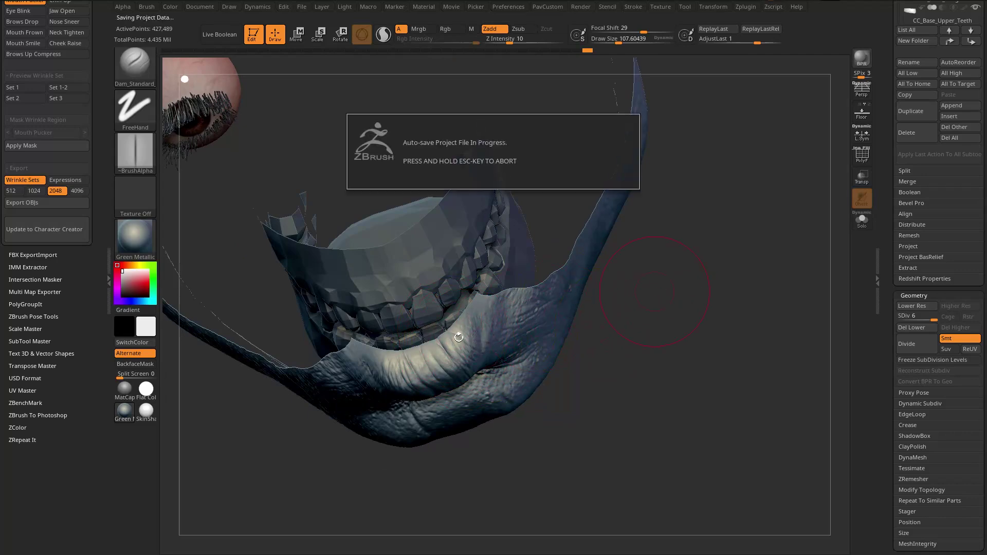
pyautogui.moveTo(466, 353); pyautogui.dragTo(438, 401)
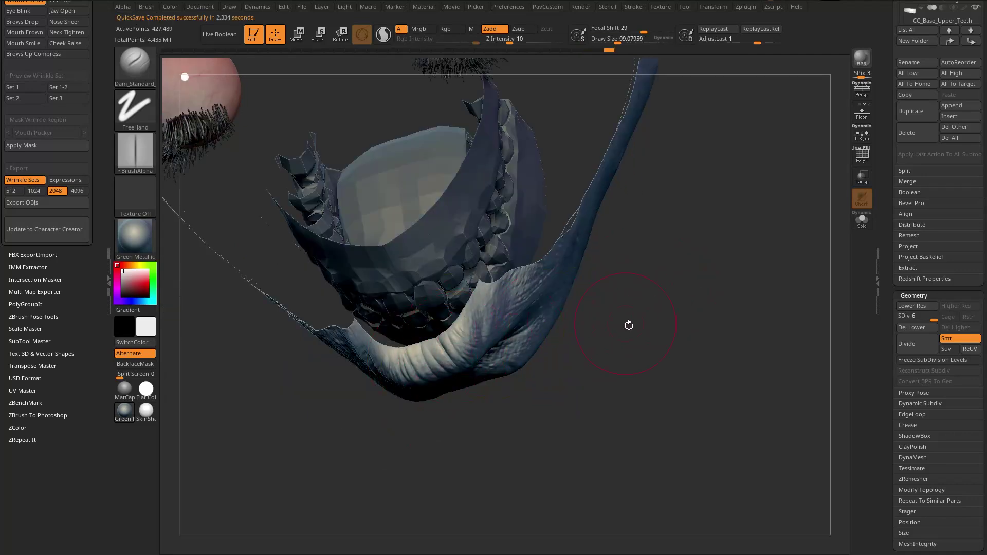
pyautogui.moveTo(625, 322); pyautogui.dragTo(421, 359)
pyautogui.moveTo(699, 318); pyautogui.dragTo(560, 321)
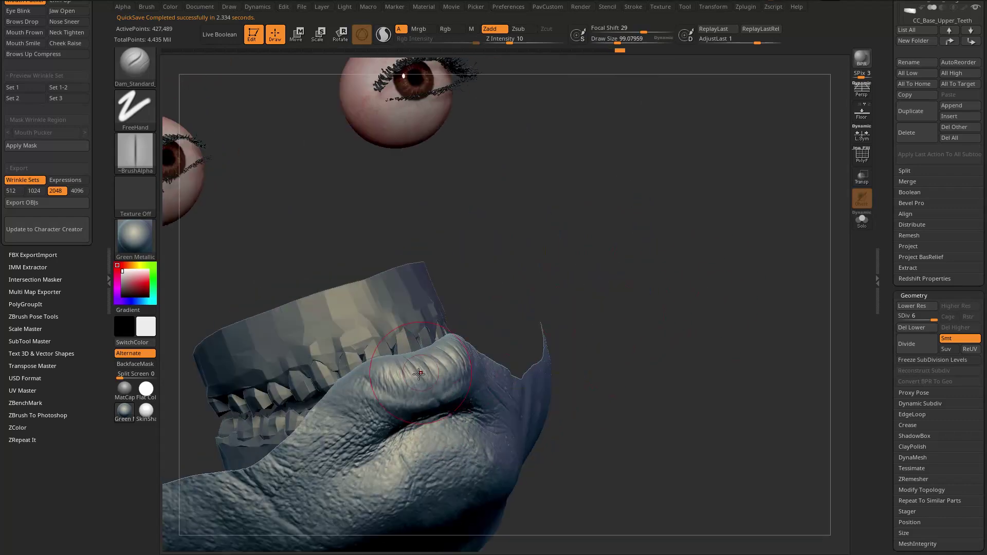
pyautogui.moveTo(617, 268); pyautogui.dragTo(430, 363)
pyautogui.moveTo(689, 248)
pyautogui.mouseDown()
pyautogui.moveTo(742, 216)
pyautogui.moveTo(433, 391)
pyautogui.moveTo(439, 383)
pyautogui.mouseUp()
# Switch to the Standard brush, undo the red stroke painted on the lower lip, and turn Rgb off while keeping Zadd on
pyautogui.press('b')
pyautogui.press('s')
pyautogui.press('t')
pyautogui.press('[')
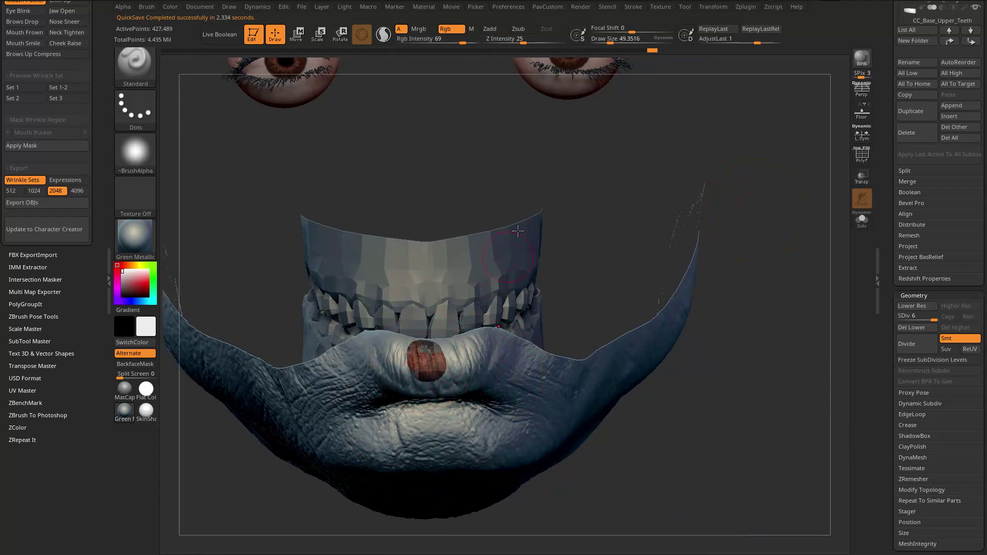
pyautogui.hotkey('ctrl', 'z')
pyautogui.click(451, 29)
pyautogui.click(491, 29)
# Reduce the Standard brush Draw Size to about 31, then about 14, and build ridges between the lower lip creases
pyautogui.press('s')
pyautogui.moveTo(436, 368); pyautogui.dragTo(424, 367)
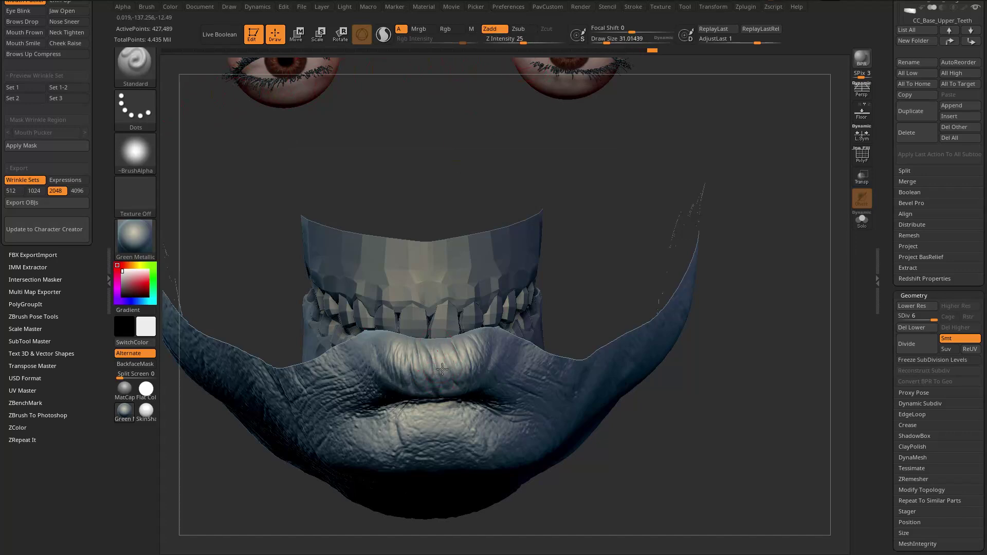
pyautogui.moveTo(767, 235); pyautogui.dragTo(756, 257)
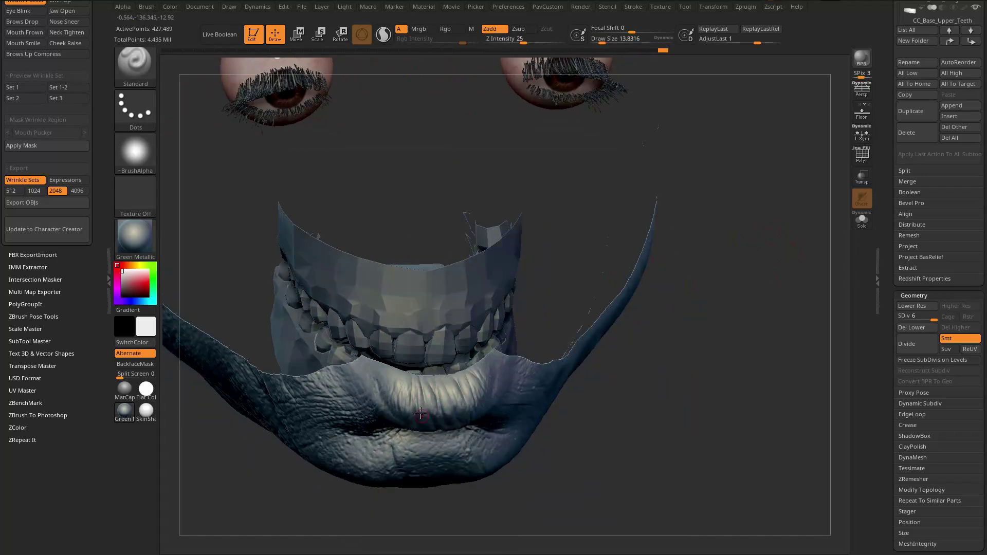
# Isolate the upper face again and build ridges between the upper lip creases with the Standard brush at about 24 Draw Size
pyautogui.moveTo(849, 248); pyautogui.dragTo(771, 246)
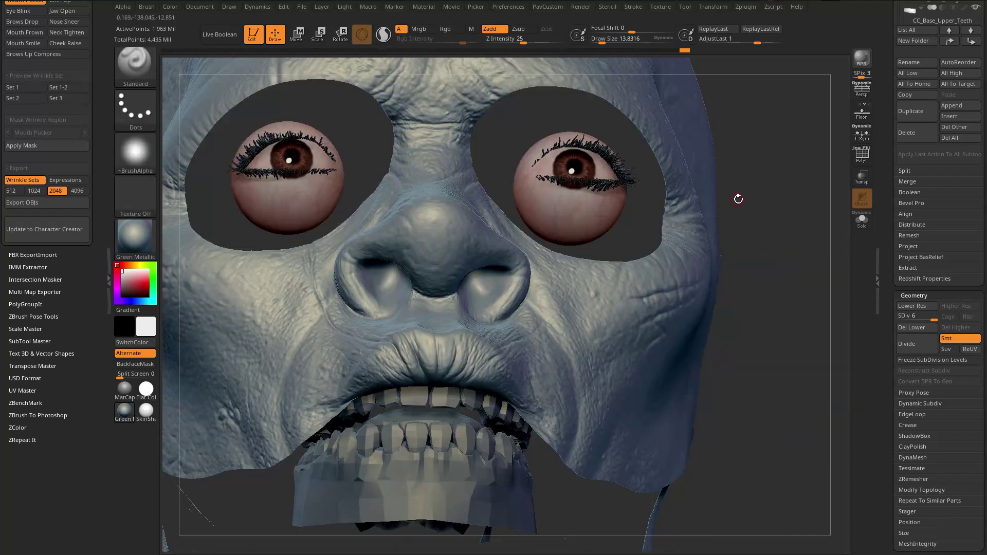
pyautogui.moveTo(738, 199)
pyautogui.mouseDown()
pyautogui.moveTo(429, 379)
pyautogui.moveTo(452, 367)
pyautogui.moveTo(461, 380)
pyautogui.moveTo(451, 400)
pyautogui.mouseUp()
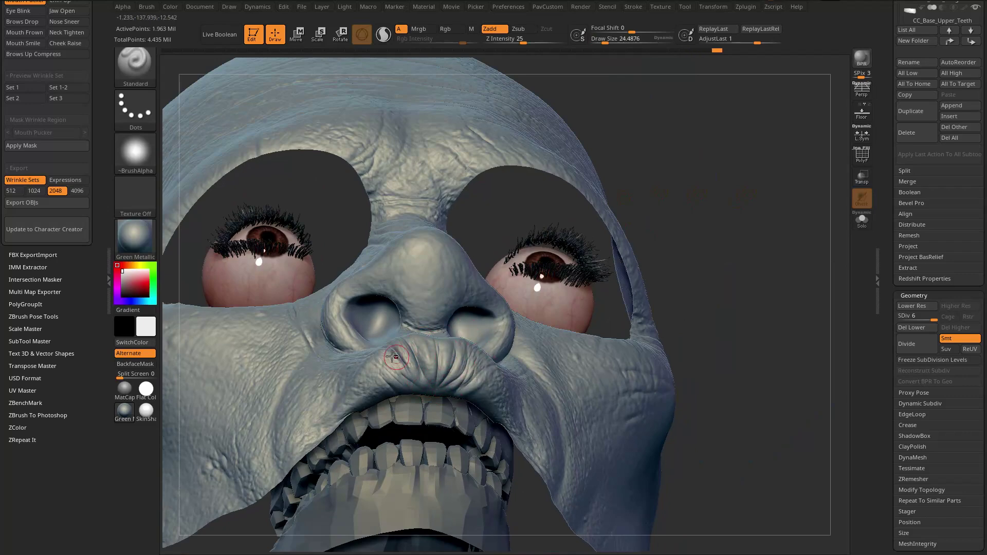
# Sculpt the upper-lip wrinkles below the nose on the partially visible head, and unhide the rest of the mesh
pyautogui.moveTo(381, 356); pyautogui.dragTo(394, 375)
pyautogui.moveTo(706, 222)
pyautogui.mouseDown()
pyautogui.moveTo(700, 259)
pyautogui.moveTo(759, 313)
pyautogui.moveTo(756, 326)
pyautogui.moveTo(536, 335)
pyautogui.mouseUp()
pyautogui.keyDown('ctrl'); pyautogui.keyDown('shift'); pyautogui.click(700, 258); pyautogui.keyUp('shift'); pyautogui.keyUp('ctrl')
pyautogui.scroll(3, 41, 242)
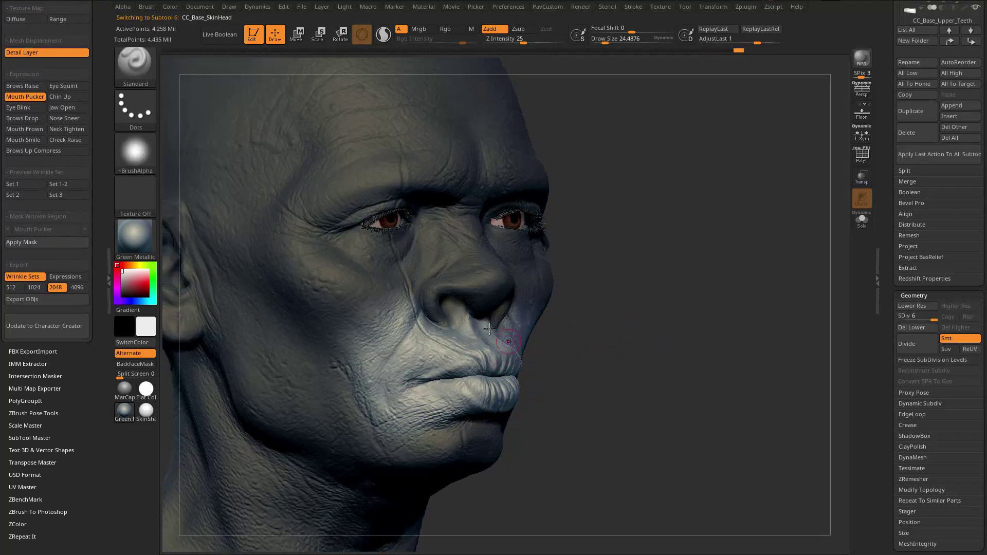
pyautogui.moveTo(608, 357); pyautogui.dragTo(509, 358)
pyautogui.moveTo(498, 410); pyautogui.dragTo(786, 281)
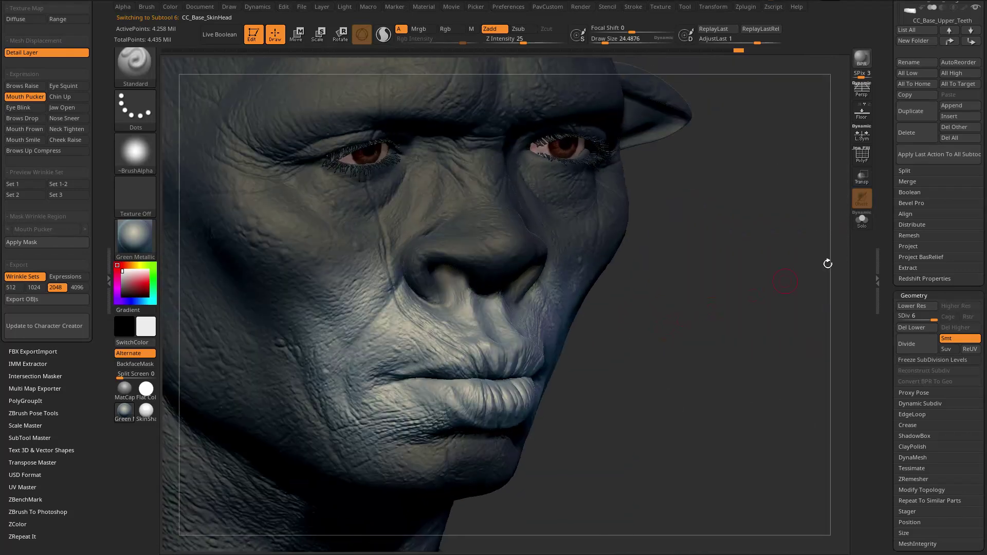
# Lower the head to subdivision level 2 and sculpt the pucker folds of the upper lip with the Standard brush
pyautogui.moveTo(933, 320); pyautogui.dragTo(914, 319)
pyautogui.moveTo(756, 326)
pyautogui.mouseDown()
pyautogui.moveTo(813, 338)
pyautogui.moveTo(695, 331)
pyautogui.moveTo(740, 359)
pyautogui.moveTo(668, 333)
pyautogui.moveTo(596, 371)
pyautogui.moveTo(463, 390)
pyautogui.moveTo(577, 343)
pyautogui.moveTo(575, 297)
pyautogui.moveTo(465, 385)
pyautogui.moveTo(511, 383)
pyautogui.mouseUp()
pyautogui.press('s')
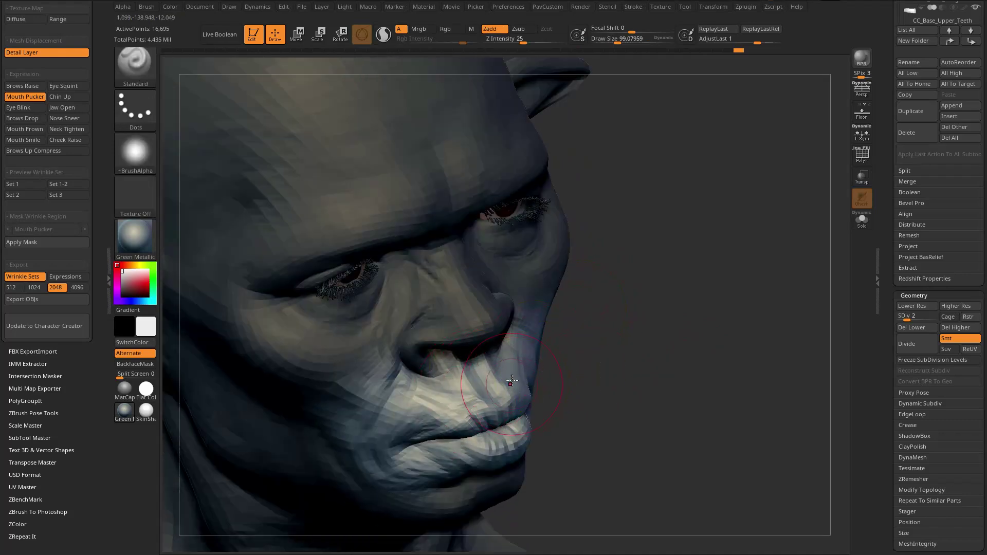
pyautogui.moveTo(590, 341); pyautogui.dragTo(596, 327)
pyautogui.press('s')
pyautogui.moveTo(443, 431); pyautogui.dragTo(434, 431)
pyautogui.moveTo(586, 354); pyautogui.dragTo(591, 324)
pyautogui.moveTo(566, 356); pyautogui.dragTo(531, 368)
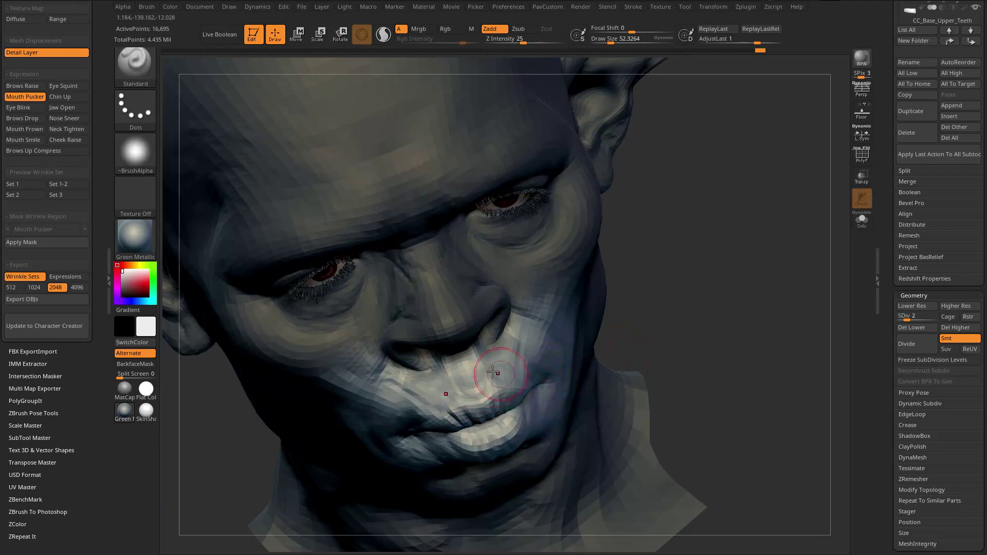
pyautogui.moveTo(626, 336); pyautogui.dragTo(590, 306)
pyautogui.moveTo(452, 394)
pyautogui.mouseDown(button='right')
pyautogui.moveTo(610, 324)
pyautogui.moveTo(659, 312)
pyautogui.moveTo(671, 329)
pyautogui.moveTo(463, 339)
pyautogui.moveTo(534, 337)
pyautogui.mouseUp(button='right')
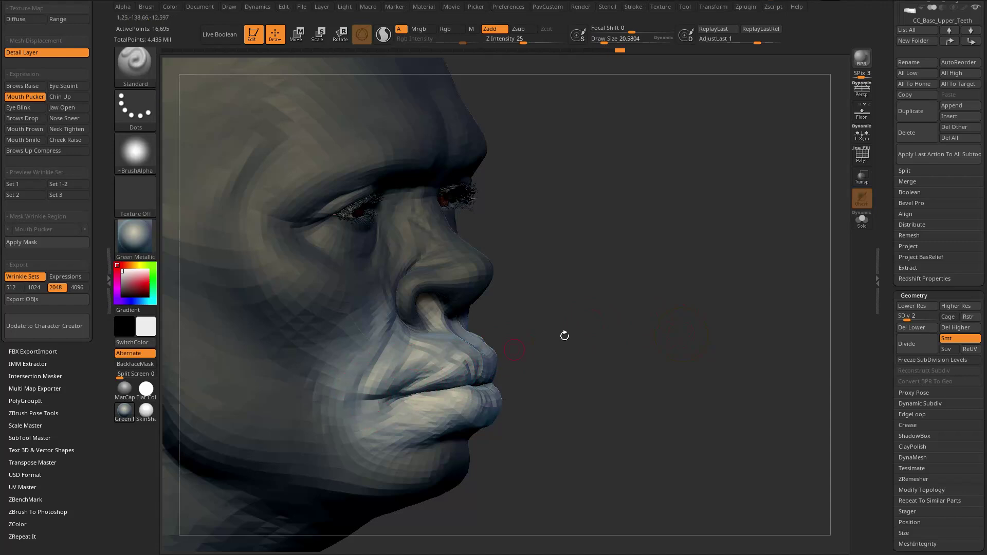
# Build up the puckered lower lip and the folds toward the mouth corner with the Standard brush
pyautogui.moveTo(553, 338); pyautogui.dragTo(435, 409, button='right')
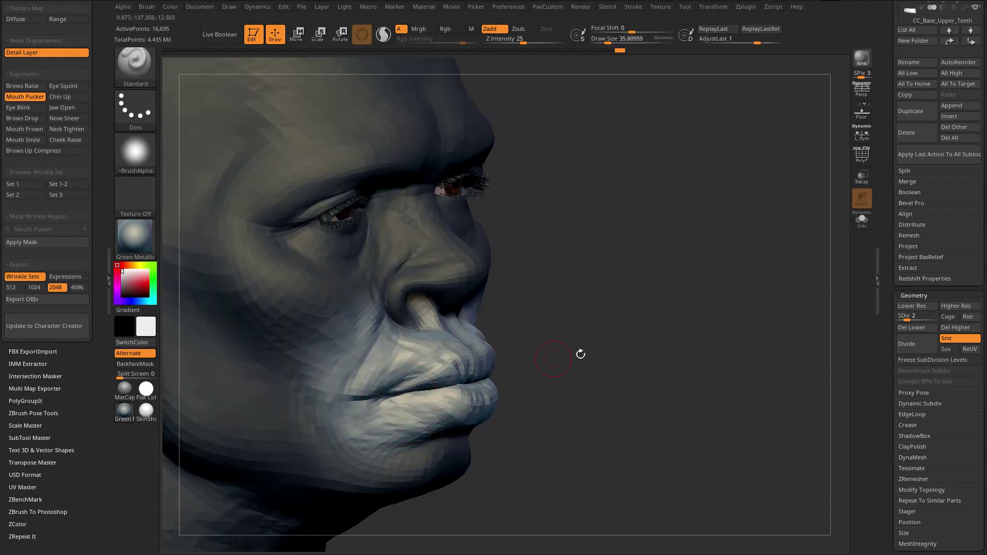
pyautogui.moveTo(549, 359); pyautogui.dragTo(494, 295, button='right')
pyautogui.moveTo(372, 400)
pyautogui.mouseDown(button='right')
pyautogui.moveTo(496, 364)
pyautogui.moveTo(357, 407)
pyautogui.moveTo(370, 391)
pyautogui.mouseUp(button='right')
pyautogui.press('shift')
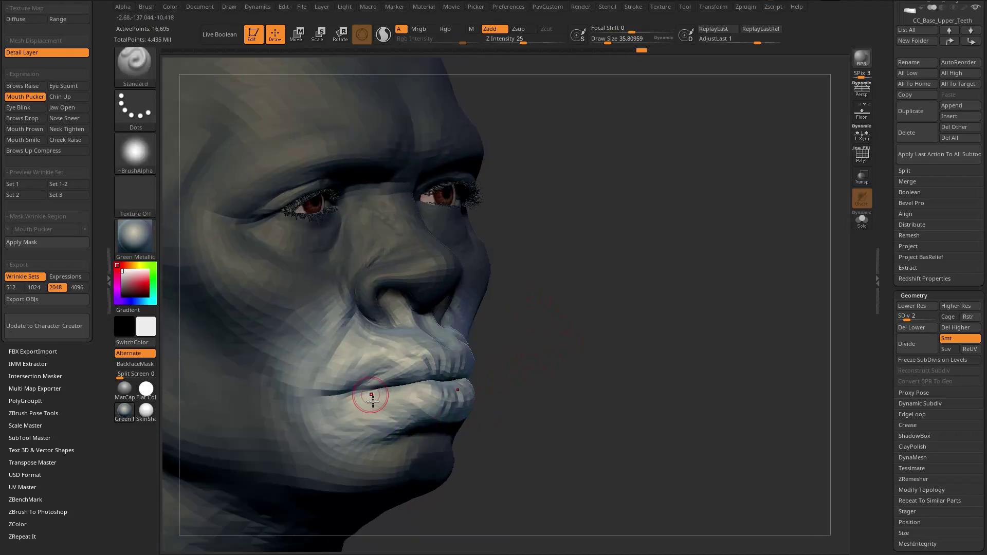
pyautogui.moveTo(429, 398); pyautogui.dragTo(501, 352, button='right')
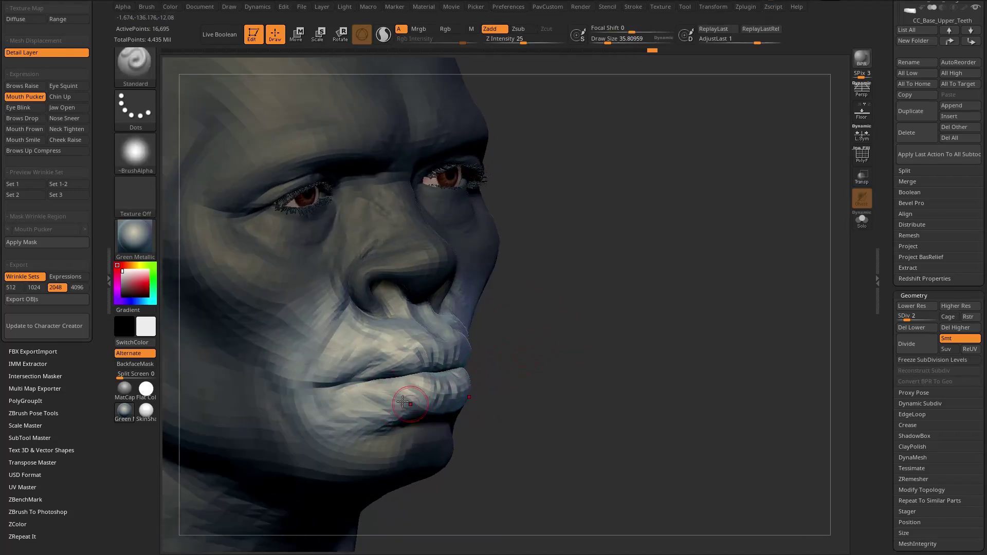
pyautogui.moveTo(436, 408); pyautogui.dragTo(382, 408, button='right')
pyautogui.moveTo(491, 406); pyautogui.dragTo(570, 370, button='right')
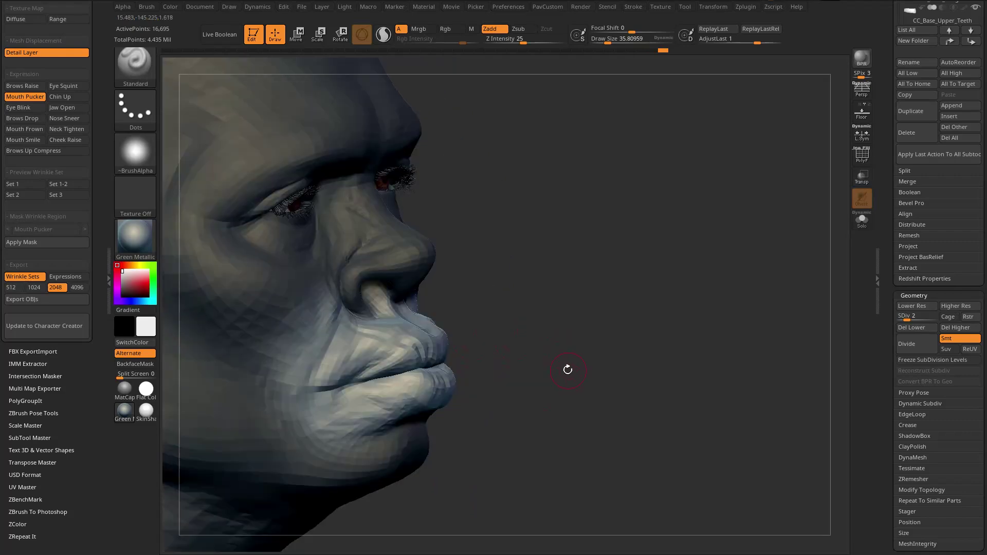
# Carve the creases around the lower lip and mouth corner with the Dam_Standard brush, softening them with Smooth
pyautogui.press('b')
pyautogui.press('d')
pyautogui.press('s')
pyautogui.moveTo(500, 378); pyautogui.dragTo(398, 403, button='right')
pyautogui.moveTo(705, 346)
pyautogui.mouseDown()
pyautogui.moveTo(653, 339)
pyautogui.moveTo(720, 352)
pyautogui.mouseUp()
pyautogui.moveTo(437, 415); pyautogui.dragTo(463, 364, button='right')
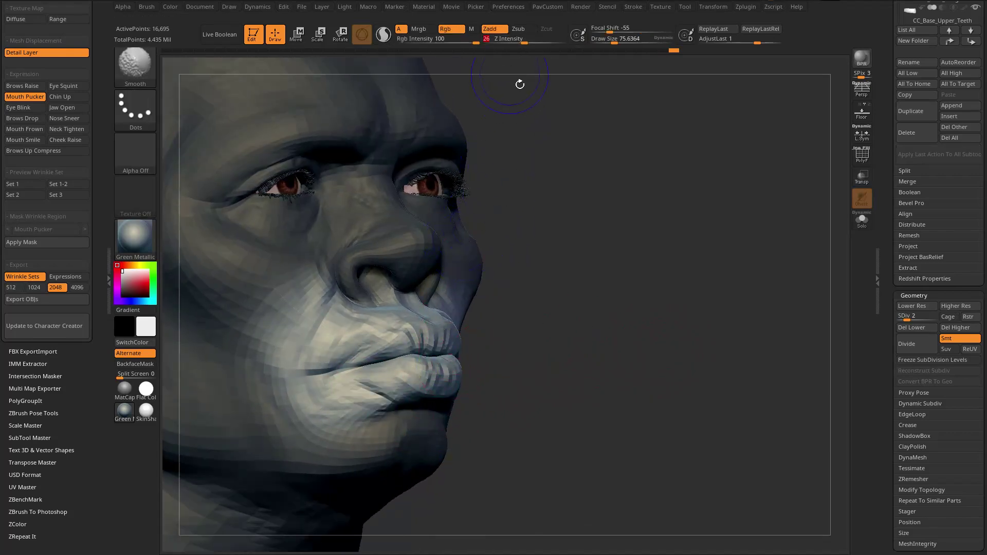
pyautogui.moveTo(509, 71); pyautogui.dragTo(539, 212)
pyautogui.moveTo(447, 386); pyautogui.dragTo(396, 370, button='right')
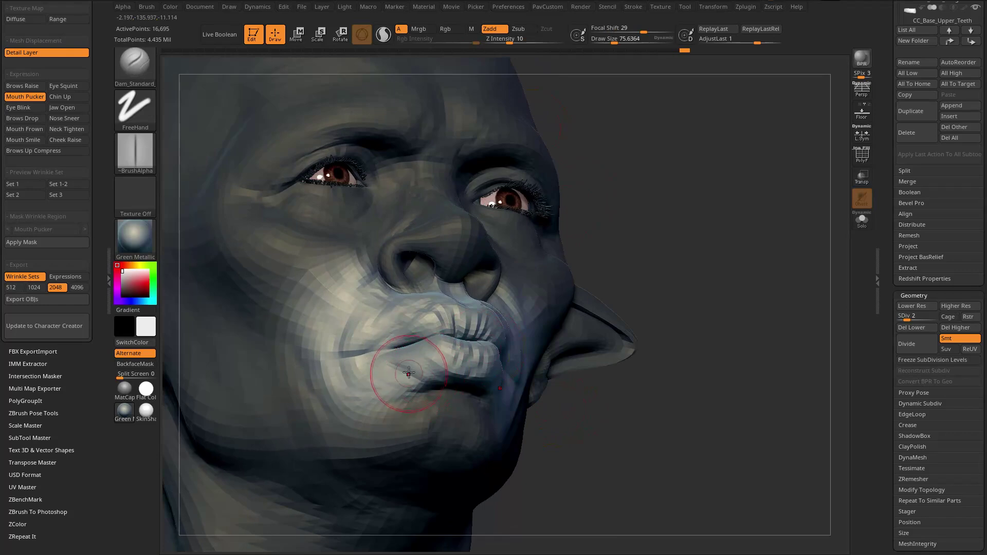
pyautogui.moveTo(694, 302)
pyautogui.mouseDown()
pyautogui.moveTo(590, 307)
pyautogui.moveTo(638, 330)
pyautogui.mouseUp()
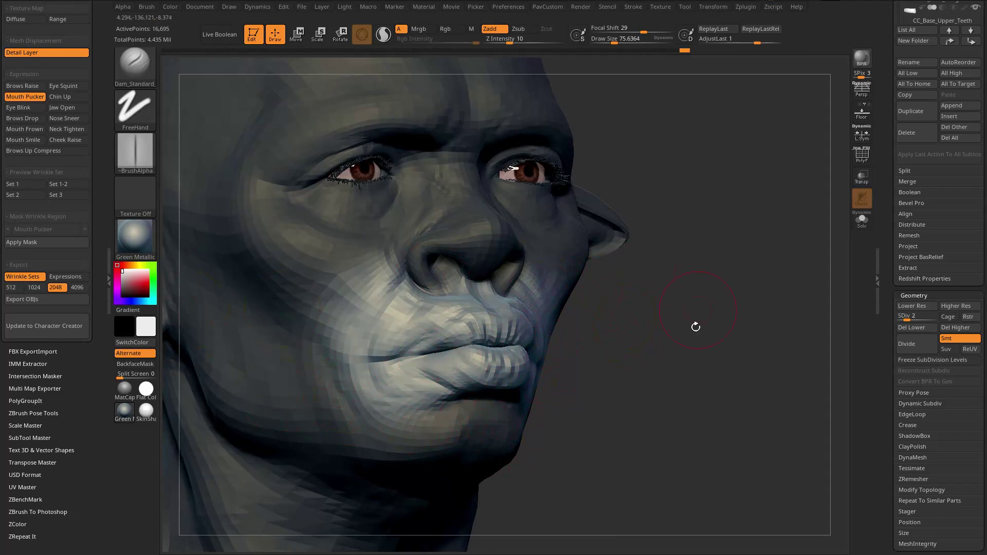
# Clear the mask around the mouth and refine the puckered lips with the Standard brush
pyautogui.keyDown('ctrl'); pyautogui.moveTo(724, 226); pyautogui.dragTo(805, 342); pyautogui.keyUp('ctrl')
pyautogui.moveTo(693, 357); pyautogui.dragTo(702, 280)
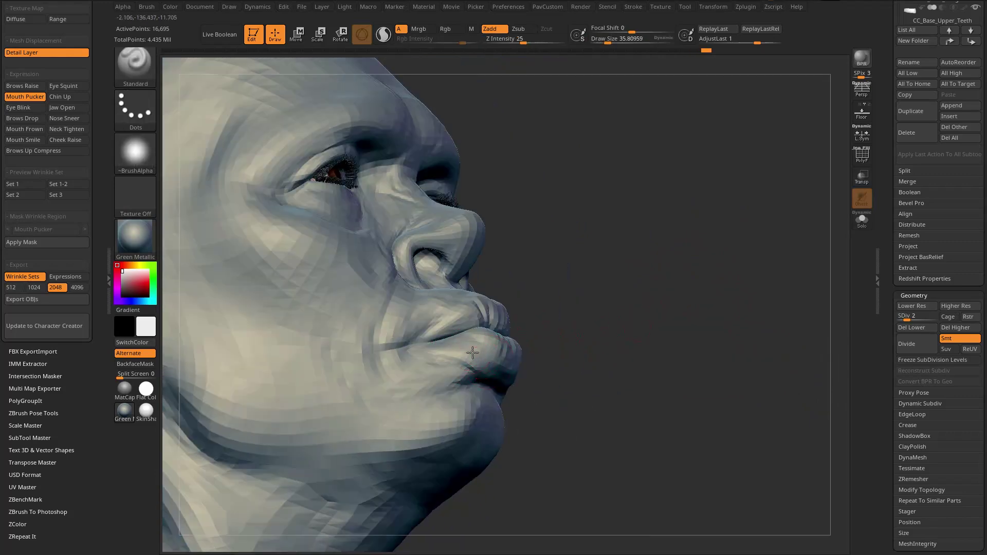
pyautogui.moveTo(579, 352); pyautogui.dragTo(508, 368)
pyautogui.moveTo(573, 363)
pyautogui.mouseDown()
pyautogui.moveTo(514, 361)
pyautogui.moveTo(486, 378)
pyautogui.mouseUp()
pyautogui.moveTo(730, 381)
pyautogui.mouseDown()
pyautogui.moveTo(754, 374)
pyautogui.moveTo(670, 365)
pyautogui.moveTo(734, 385)
pyautogui.moveTo(734, 375)
pyautogui.moveTo(725, 381)
pyautogui.mouseUp()
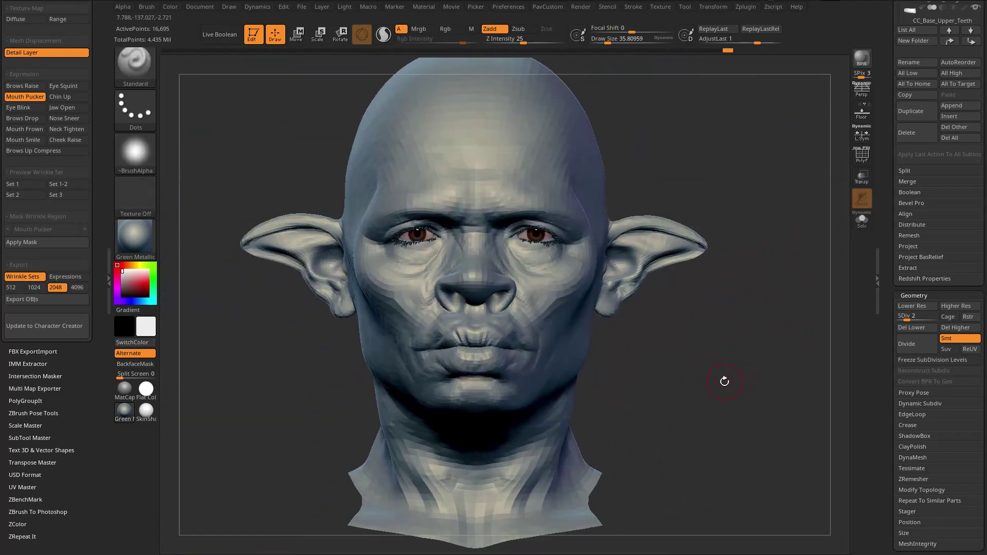
# Return the head to subdivision level 6 and turn off the polypaint display of CC_Base_SkinHead
pyautogui.moveTo(909, 318); pyautogui.dragTo(939, 316)
pyautogui.scroll(10, 967, 313)
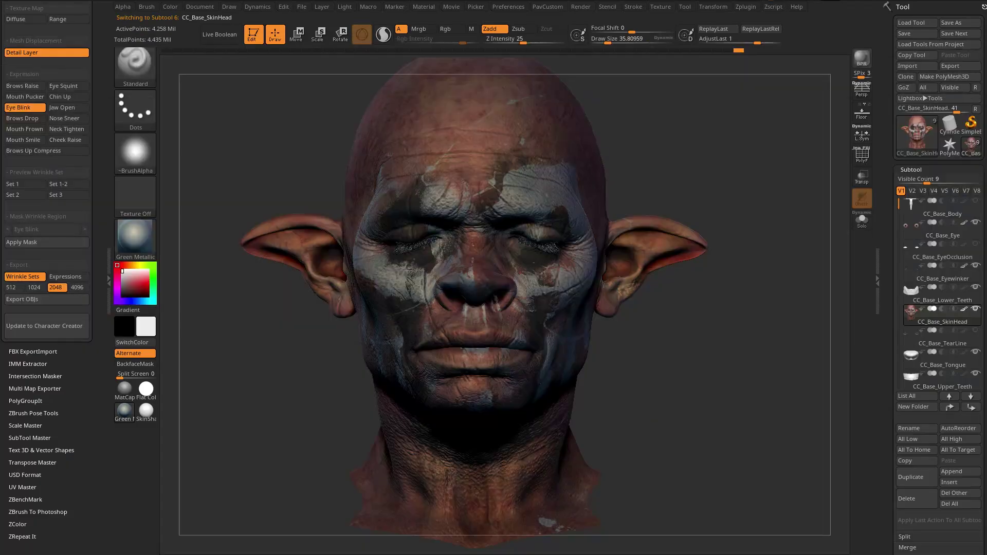
pyautogui.moveTo(614, 182); pyautogui.dragTo(738, 183)
pyautogui.click(964, 309)
# Set the Eye Blink head to subdivision level 1 and display its polygroup wireframe for work on the eyelids
pyautogui.moveTo(694, 309); pyautogui.dragTo(771, 391)
pyautogui.moveTo(793, 155)
pyautogui.mouseDown()
pyautogui.moveTo(658, 273)
pyautogui.moveTo(625, 276)
pyautogui.moveTo(617, 293)
pyautogui.mouseUp()
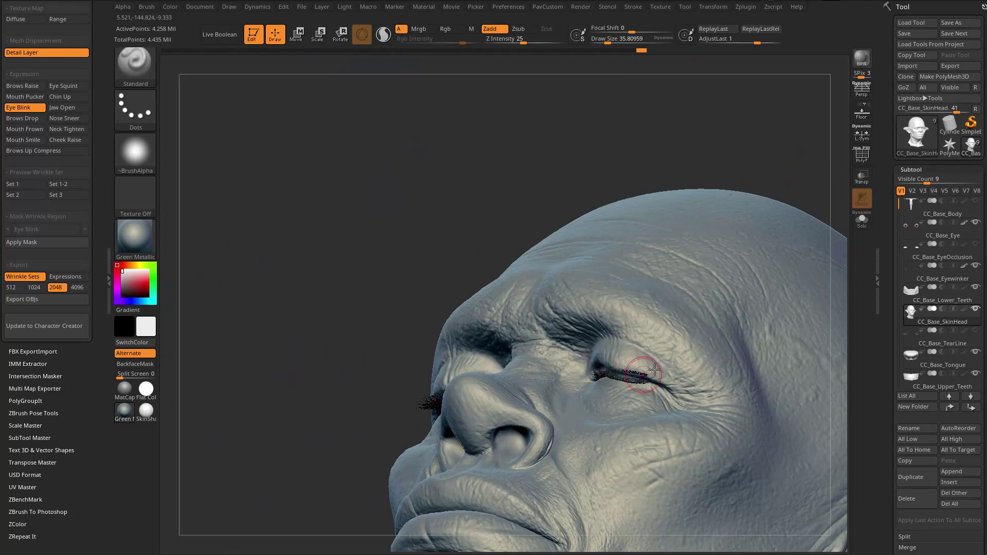
pyautogui.moveTo(705, 163); pyautogui.dragTo(712, 186)
pyautogui.moveTo(643, 288)
pyautogui.mouseDown()
pyautogui.moveTo(674, 310)
pyautogui.moveTo(554, 348)
pyautogui.mouseUp()
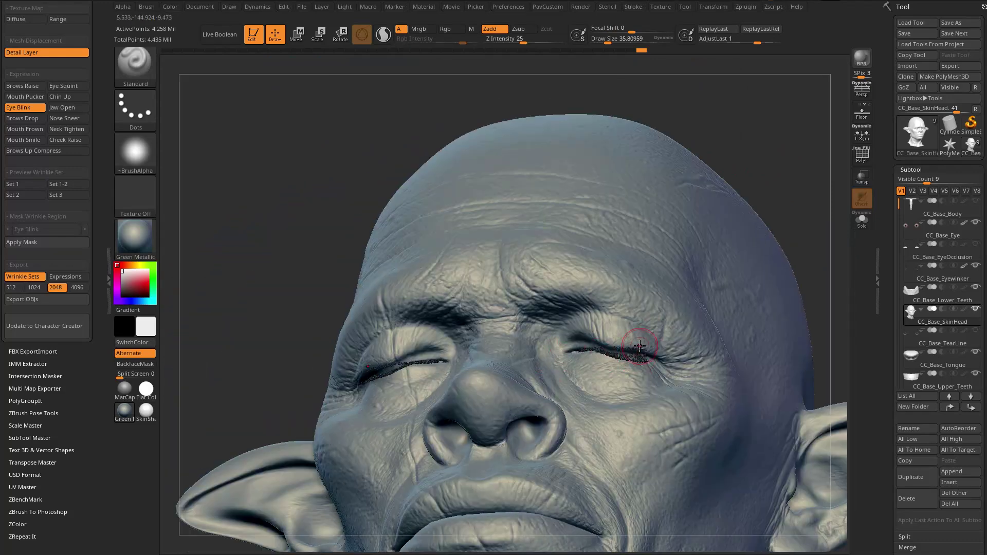
pyautogui.moveTo(725, 141); pyautogui.dragTo(843, 170)
pyautogui.scroll(-10, 917, 179)
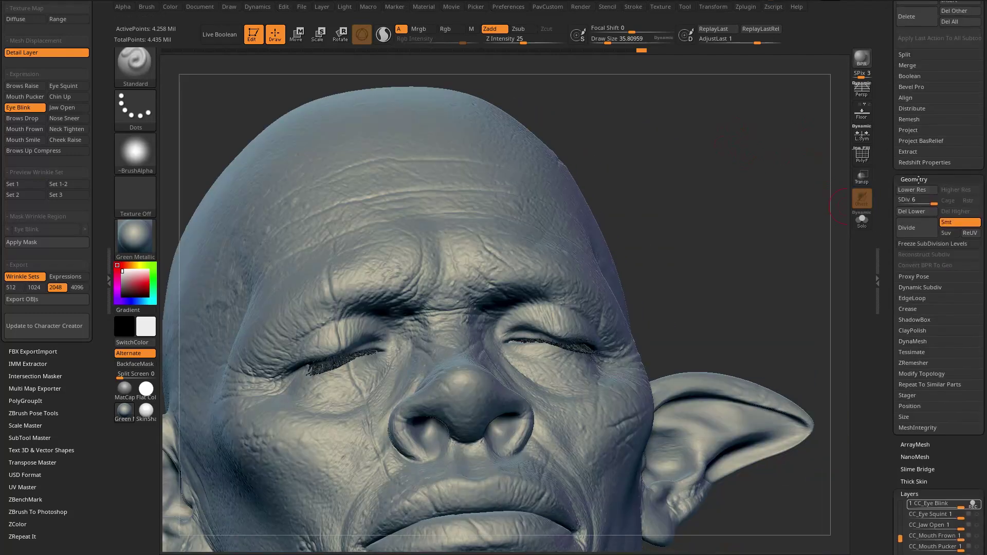
pyautogui.moveTo(905, 201); pyautogui.dragTo(898, 200)
pyautogui.moveTo(803, 227)
pyautogui.mouseDown()
pyautogui.moveTo(791, 226)
pyautogui.moveTo(766, 265)
pyautogui.mouseUp()
pyautogui.click(862, 156)
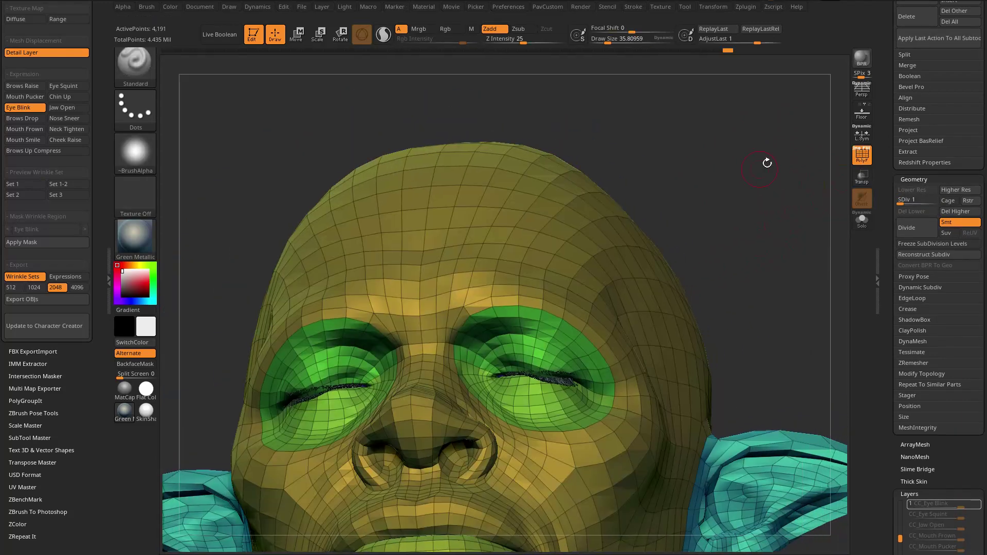
# Smooth and reshape both closed upper eyelids symmetrically at subdivision level 1
pyautogui.moveTo(760, 177); pyautogui.dragTo(720, 237)
pyautogui.keyDown('shift'); pyautogui.moveTo(542, 366); pyautogui.dragTo(553, 367); pyautogui.keyUp('shift')
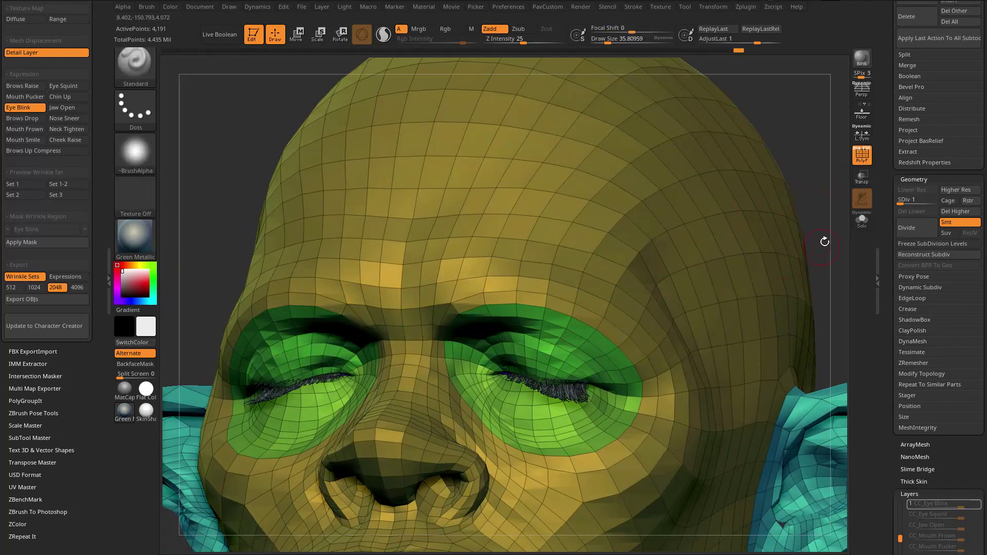
pyautogui.moveTo(819, 214); pyautogui.dragTo(771, 188)
pyautogui.moveTo(573, 378); pyautogui.dragTo(578, 371, button='right')
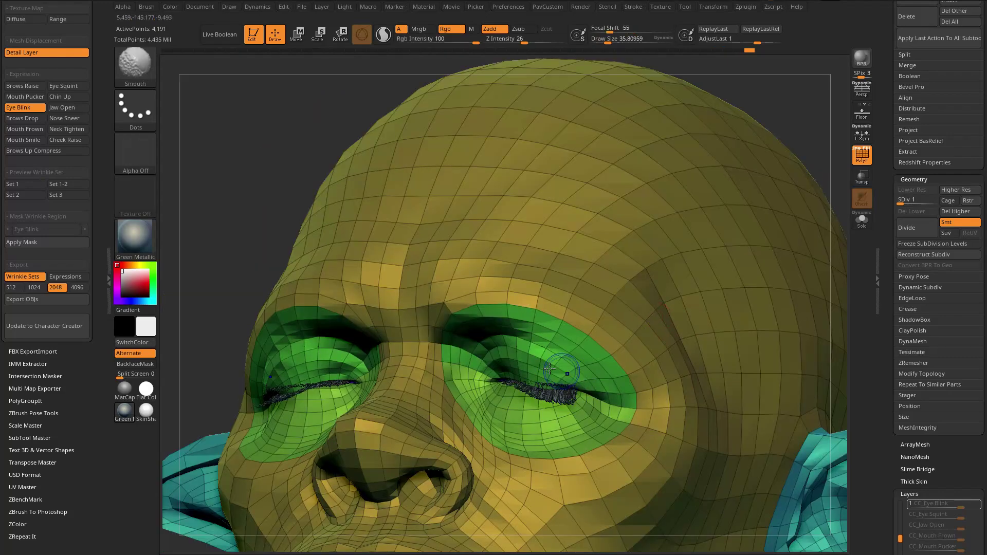
pyautogui.moveTo(723, 194)
pyautogui.mouseDown()
pyautogui.moveTo(800, 114)
pyautogui.moveTo(576, 319)
pyautogui.mouseUp()
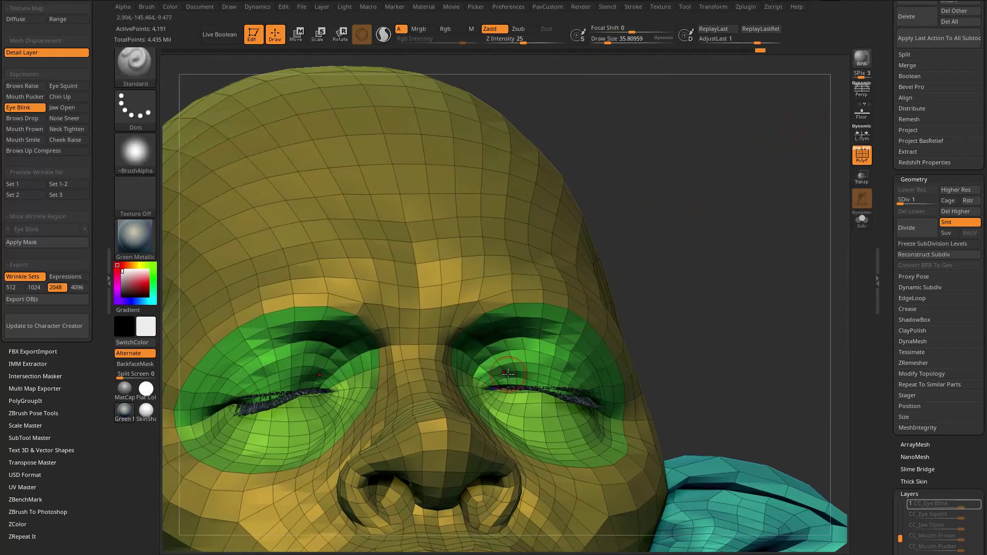
pyautogui.moveTo(572, 334); pyautogui.dragTo(504, 377, button='right')
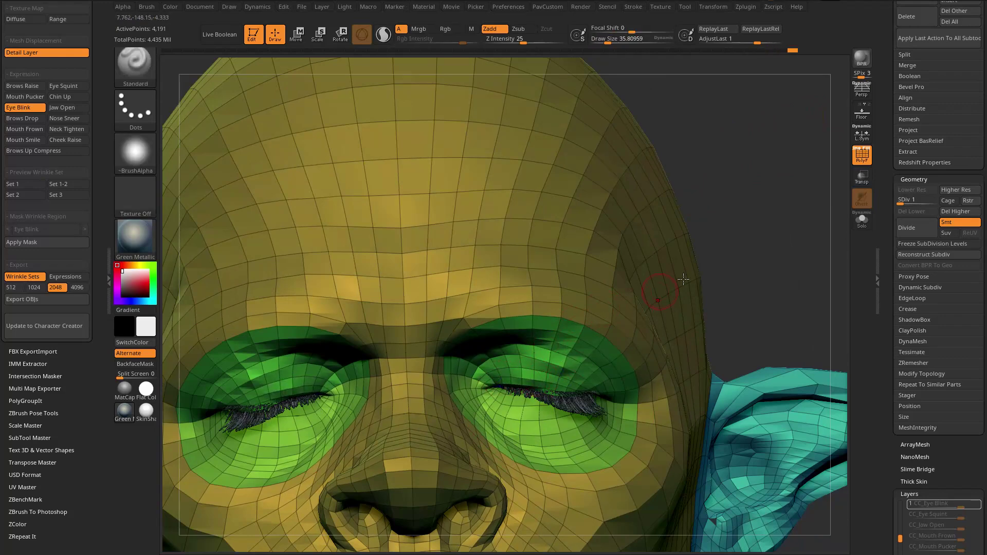
pyautogui.moveTo(499, 377); pyautogui.dragTo(571, 373, button='right')
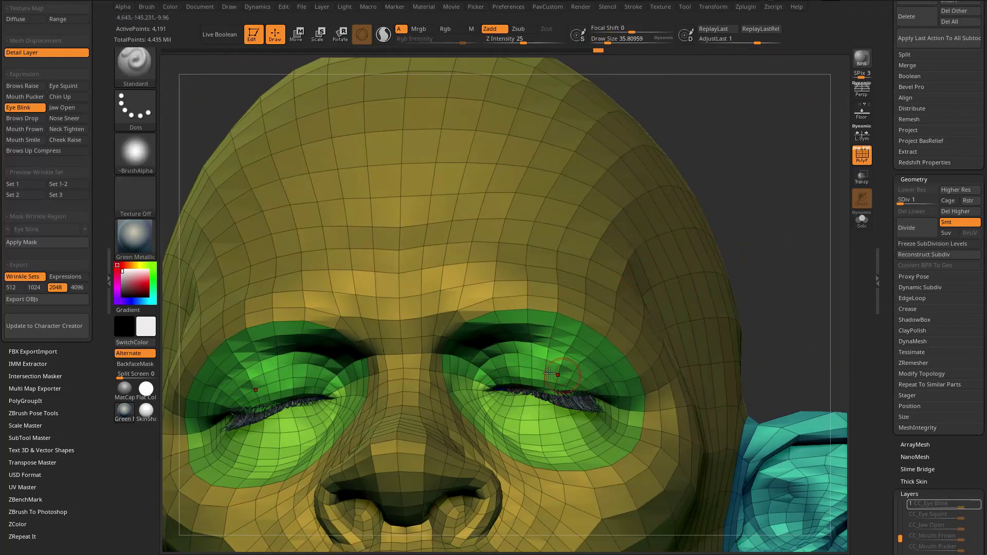
pyautogui.moveTo(783, 248); pyautogui.dragTo(735, 257)
pyautogui.moveTo(515, 368)
pyautogui.keyDown('shift'); pyautogui.mouseDown()
pyautogui.moveTo(530, 378)
pyautogui.moveTo(555, 370)
pyautogui.mouseUp(); pyautogui.keyUp('shift')
pyautogui.moveTo(801, 113); pyautogui.dragTo(828, 116)
pyautogui.keyDown('shift'); pyautogui.moveTo(535, 360); pyautogui.dragTo(576, 360); pyautogui.keyUp('shift')
pyautogui.keyDown('alt'); pyautogui.moveTo(643, 338); pyautogui.dragTo(659, 334, button='right'); pyautogui.keyUp('alt')
# Raise the head to subdivision level 2 and refine the upper eyelids with the Smooth and Standard brushes
pyautogui.click(906, 201)
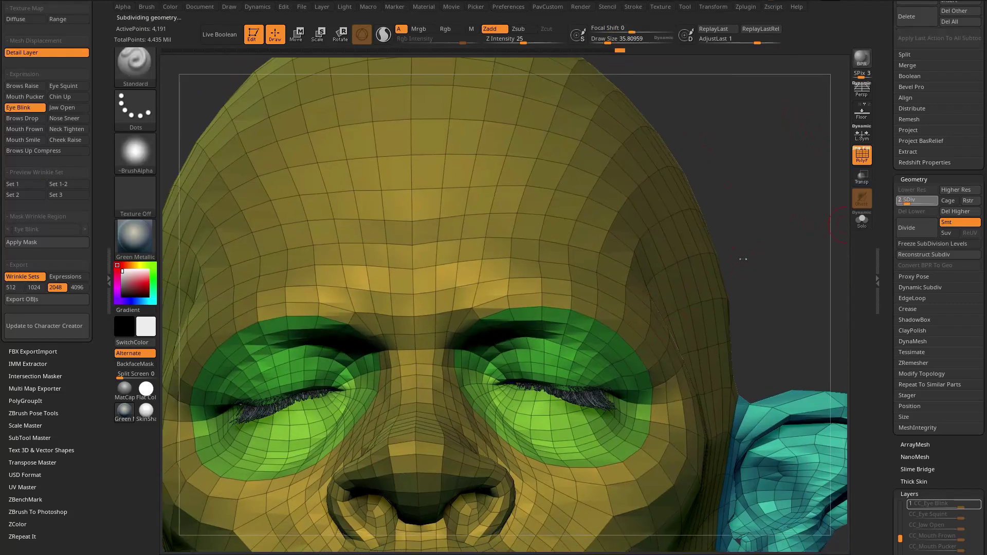
pyautogui.press('shift')
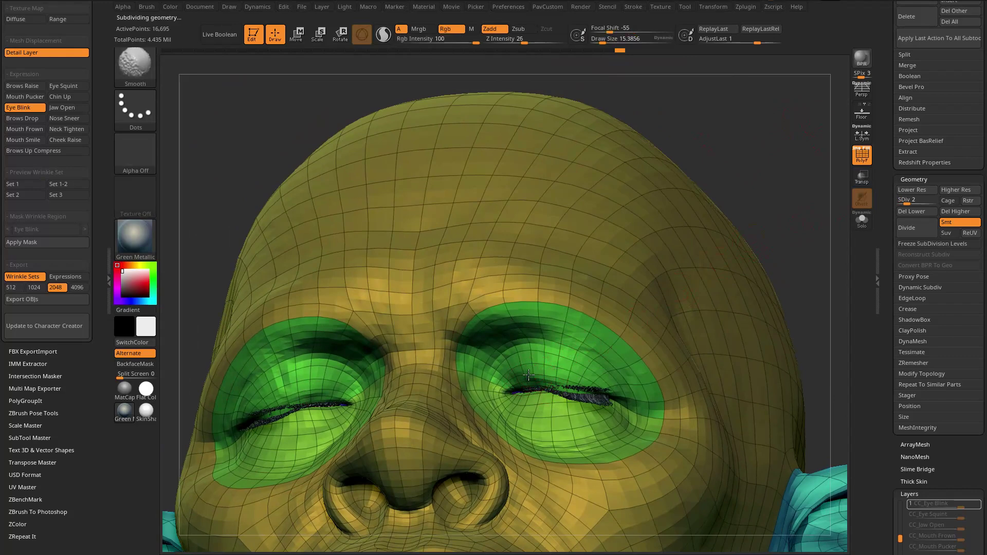
pyautogui.moveTo(598, 352); pyautogui.dragTo(540, 367, button='right')
pyautogui.press('s')
pyautogui.moveTo(536, 369); pyautogui.dragTo(543, 370)
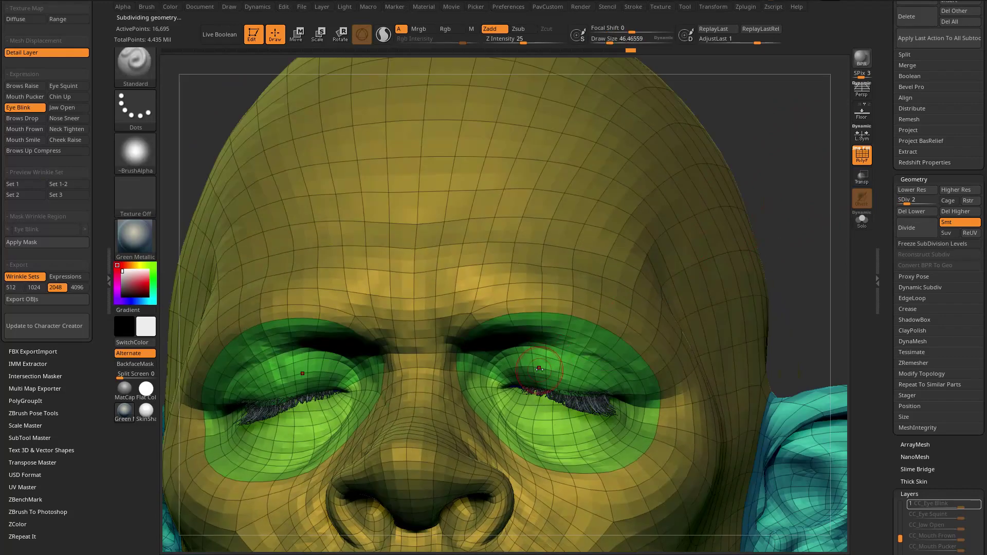
# Turn off the wireframe display and hide the CC_Base_Eyewinker eyelashes
pyautogui.moveTo(826, 233); pyautogui.dragTo(770, 196)
pyautogui.hotkey('shift', 'f')
pyautogui.moveTo(741, 281); pyautogui.dragTo(767, 254)
pyautogui.moveTo(885, 209); pyautogui.dragTo(885, 370)
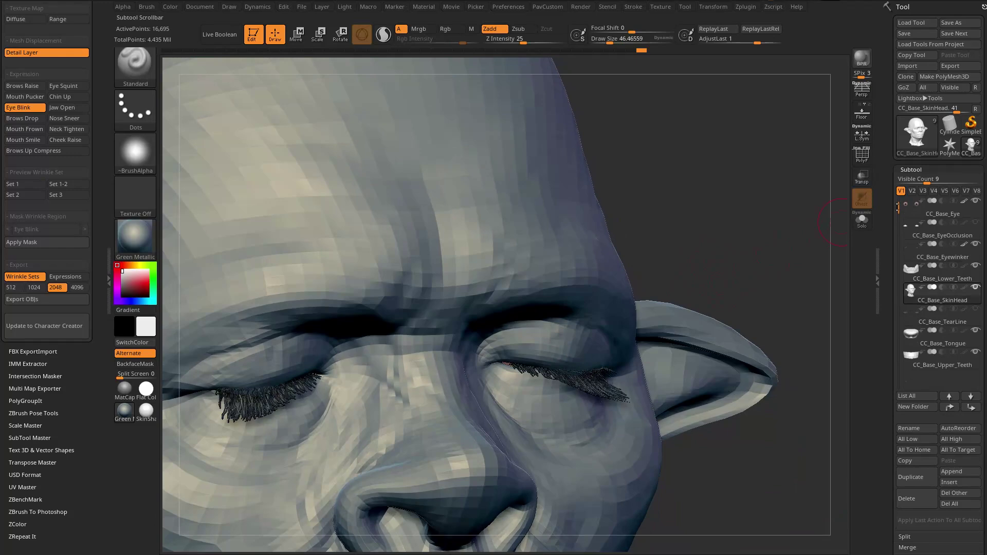
pyautogui.click(976, 266)
# Touch up the surface of the closed upper eyelids with a smaller brush
pyautogui.moveTo(767, 342); pyautogui.dragTo(599, 303)
pyautogui.moveTo(668, 349)
pyautogui.mouseDown()
pyautogui.moveTo(573, 377)
pyautogui.moveTo(601, 385)
pyautogui.moveTo(603, 373)
pyautogui.mouseUp()
pyautogui.keyDown('shift'); pyautogui.moveTo(604, 372); pyautogui.dragTo(559, 353, button='right'); pyautogui.keyUp('shift')
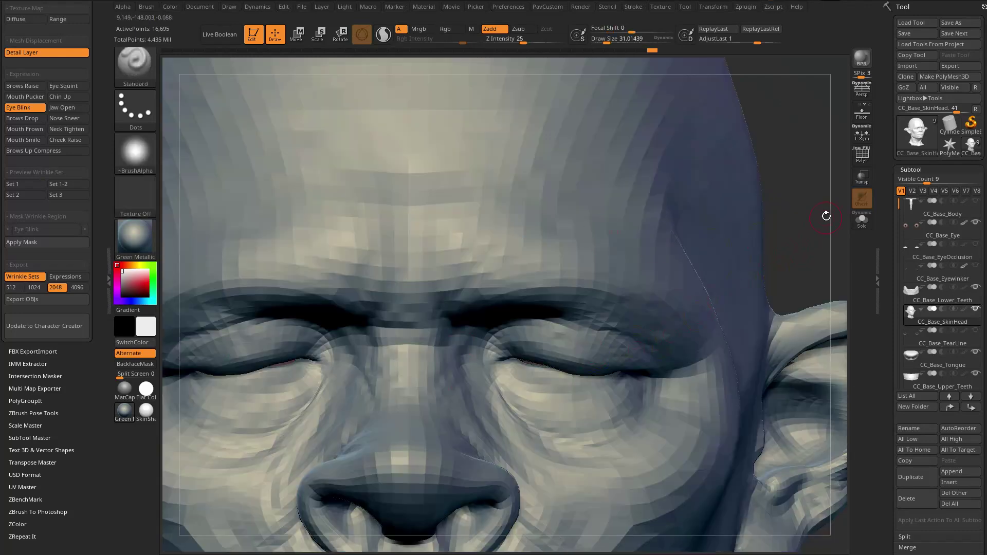
# Isolate the upper-eyelid polygroup to mask it, unhide the head, and invert the mask so only the upper eyelids stay editable
pyautogui.moveTo(825, 219); pyautogui.dragTo(855, 245)
pyautogui.keyDown('ctrl'); pyautogui.keyDown('shift'); pyautogui.click(568, 330); pyautogui.keyUp('shift'); pyautogui.keyUp('ctrl')
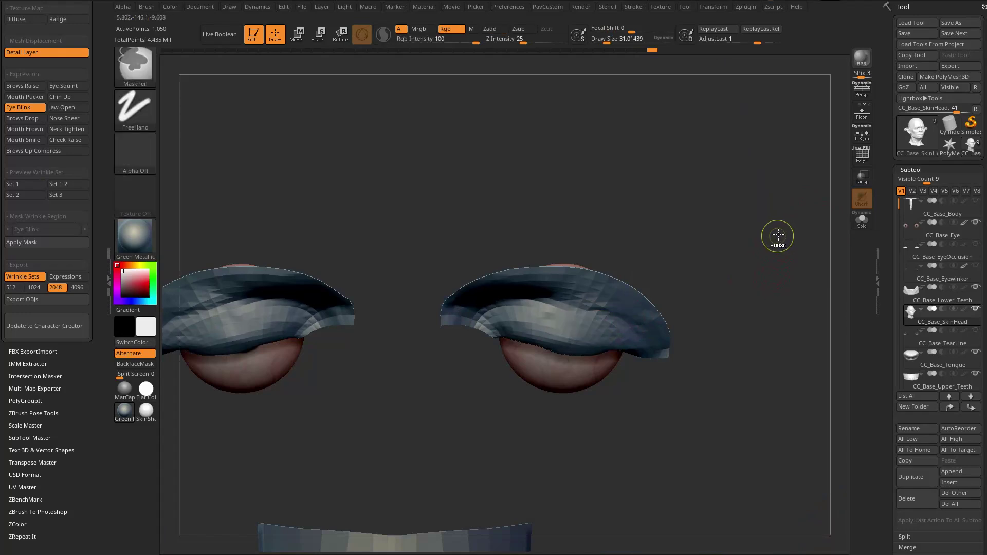
pyautogui.keyDown('ctrl'); pyautogui.click(781, 241); pyautogui.keyUp('ctrl')
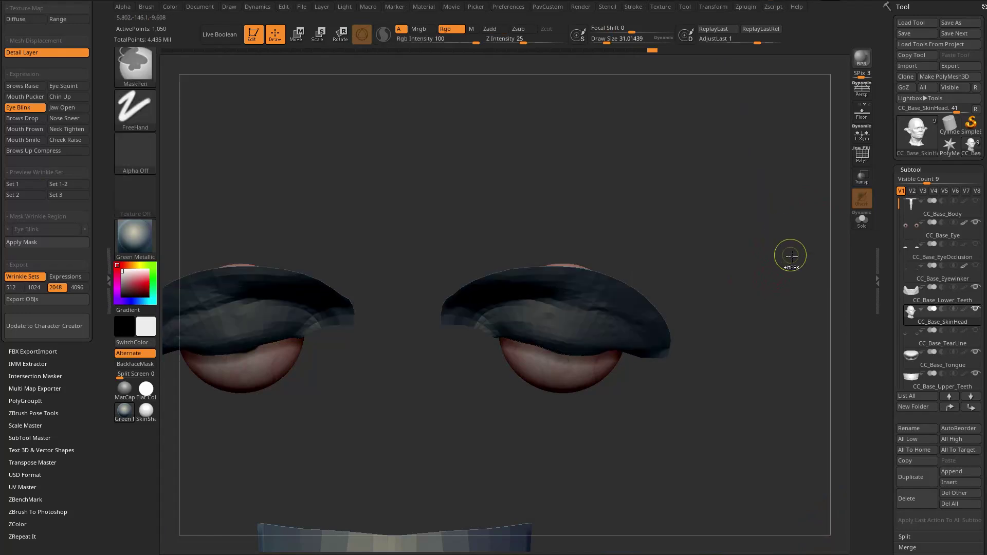
pyautogui.keyDown('ctrl'); pyautogui.keyDown('shift'); pyautogui.click(762, 234); pyautogui.keyUp('shift'); pyautogui.keyUp('ctrl')
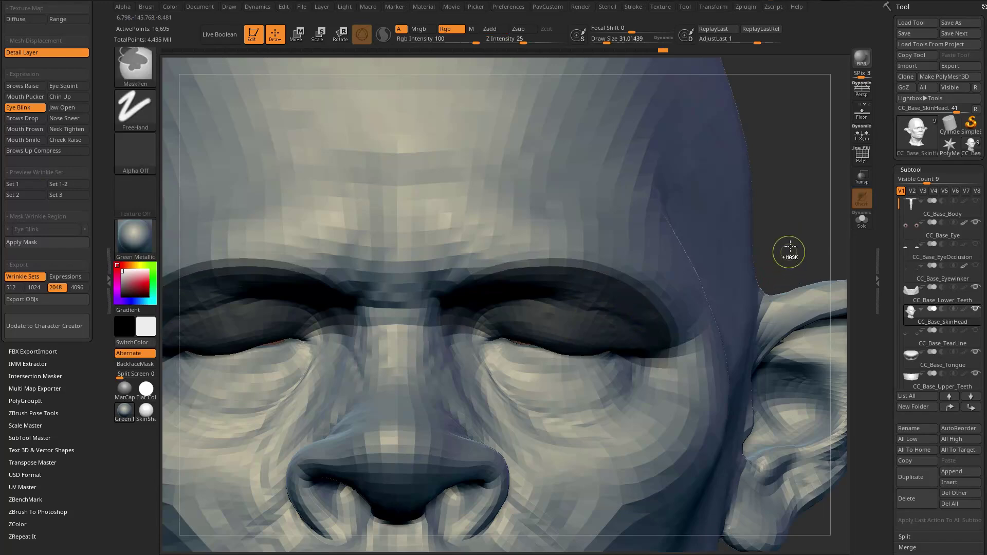
pyautogui.keyDown('ctrl'); pyautogui.click(782, 264); pyautogui.keyUp('ctrl')
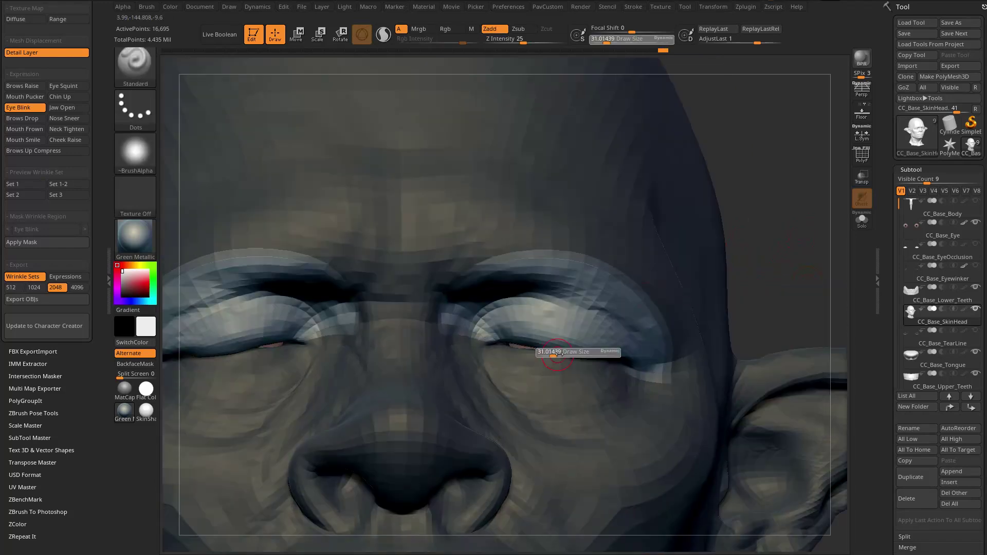
# Reshape the unmasked upper eyelids with the Move brush, adjusting the brush size and checking the lid line from several angles
pyautogui.press('b')
pyautogui.press('m')
pyautogui.press('v')
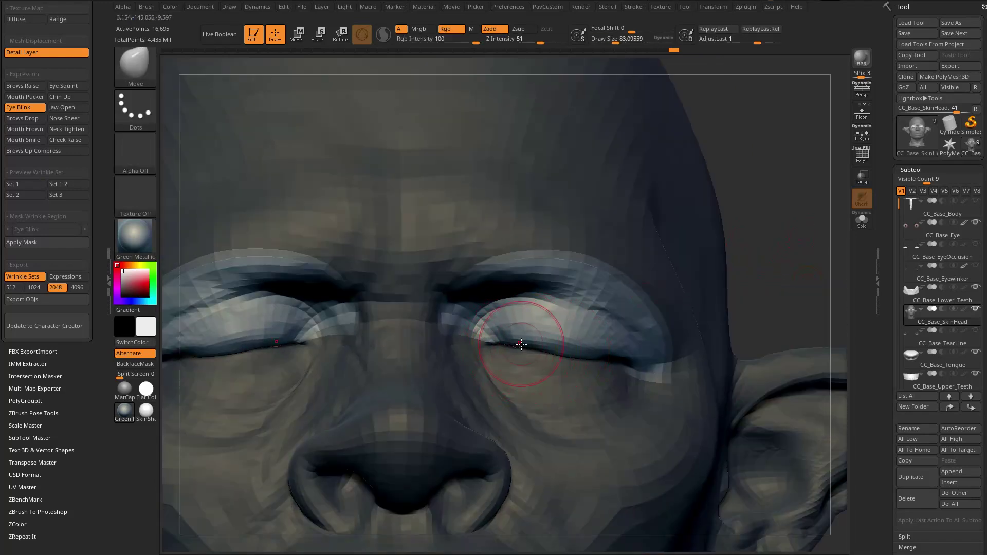
pyautogui.moveTo(532, 346); pyautogui.dragTo(427, 343, button='right')
pyautogui.moveTo(586, 352)
pyautogui.mouseDown()
pyautogui.moveTo(567, 352)
pyautogui.moveTo(578, 350)
pyautogui.mouseUp()
pyautogui.press('s')
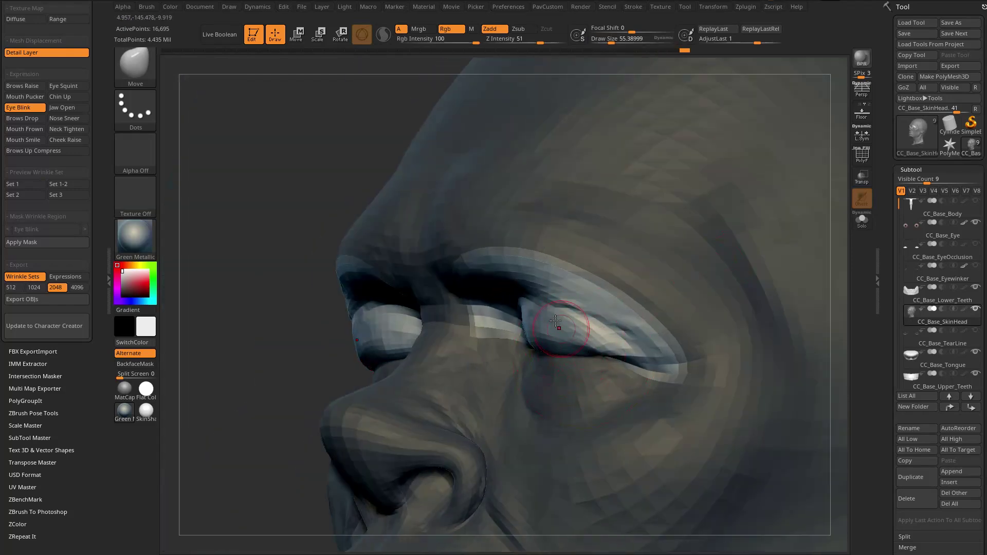
pyautogui.moveTo(565, 337); pyautogui.dragTo(595, 308, button='right')
pyautogui.press('shift')
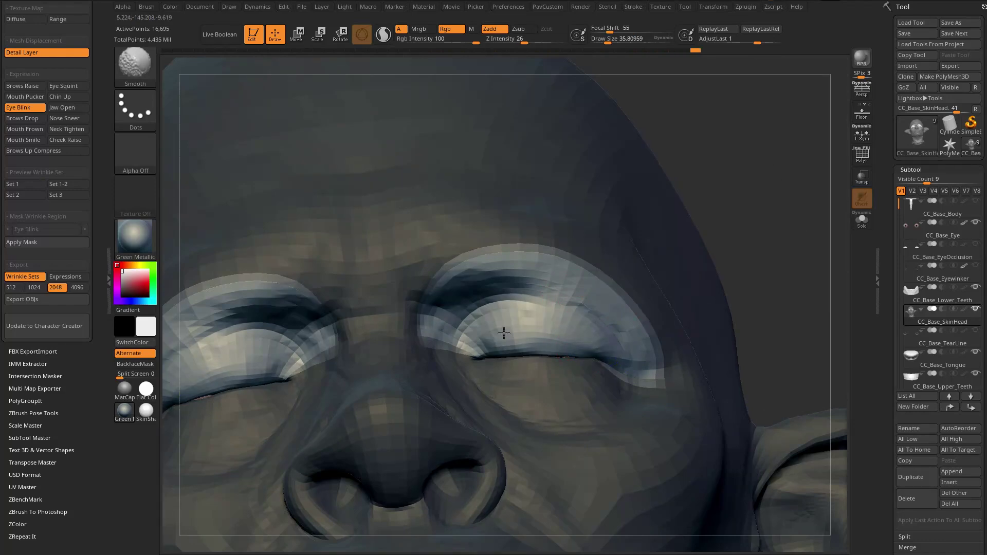
pyautogui.moveTo(535, 331); pyautogui.dragTo(549, 348, button='right')
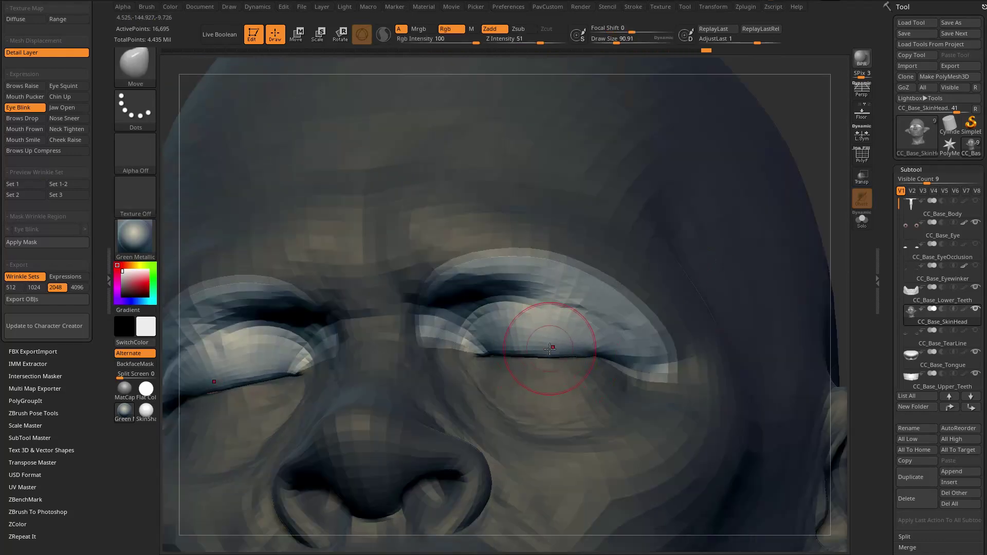
# Invert the mask to protect the upper eyelids and adjust the skin below the lid line with the Move brush
pyautogui.moveTo(819, 203); pyautogui.dragTo(594, 353, button='right')
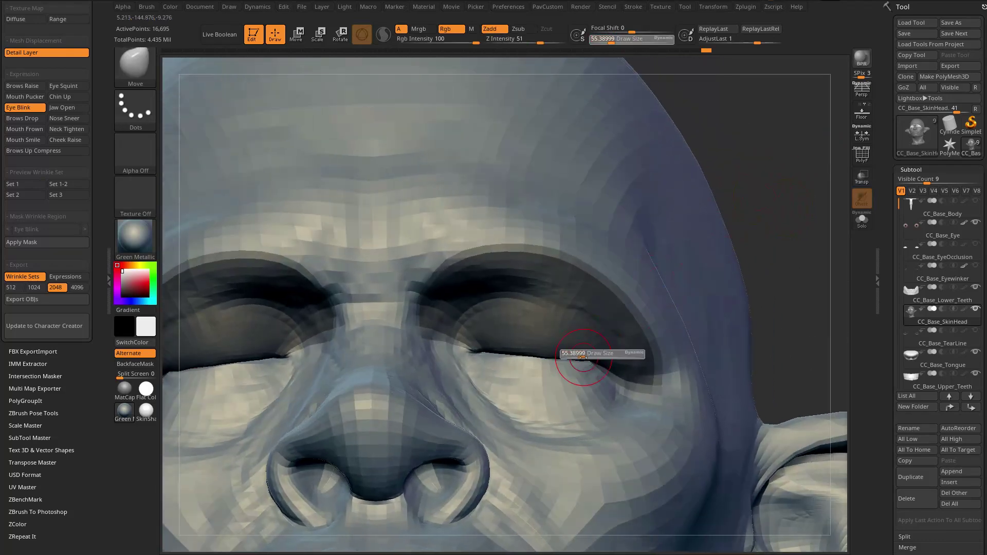
pyautogui.moveTo(747, 245)
pyautogui.mouseDown(button='right')
pyautogui.moveTo(505, 362)
pyautogui.moveTo(560, 365)
pyautogui.mouseUp(button='right')
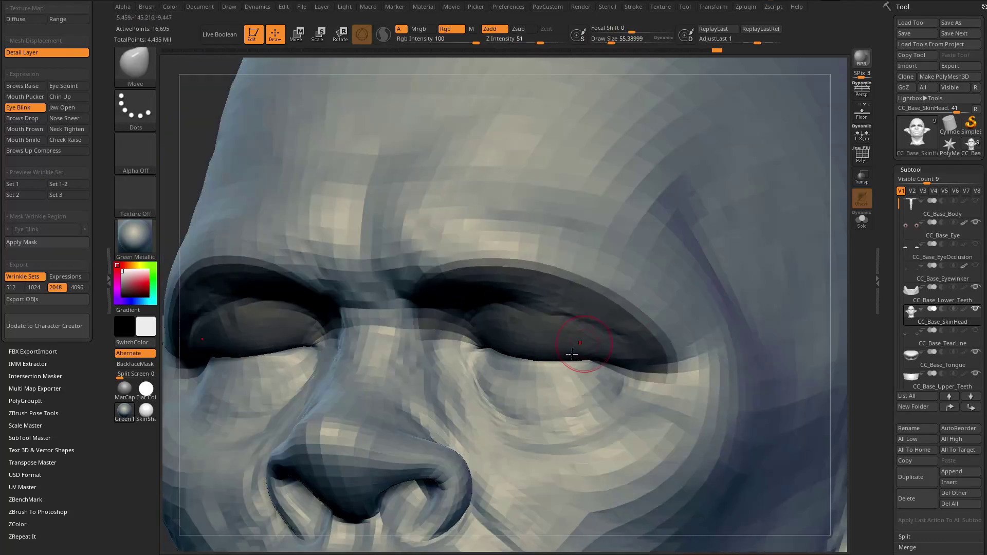
pyautogui.moveTo(519, 341); pyautogui.dragTo(586, 324, button='right')
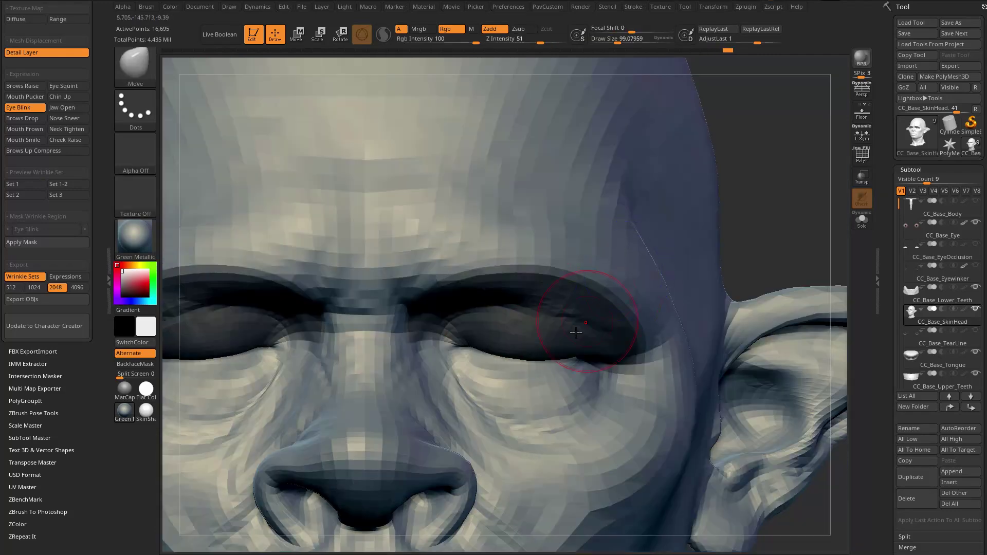
# Switch to the Standard brush, clear the mask and smooth the surface of the upper eyelids
pyautogui.press('b')
pyautogui.press('s')
pyautogui.press('t')
pyautogui.keyDown('ctrl'); pyautogui.moveTo(795, 221); pyautogui.dragTo(824, 249); pyautogui.keyUp('ctrl')
pyautogui.keyDown('ctrl'); pyautogui.moveTo(797, 203); pyautogui.dragTo(784, 159, button='right'); pyautogui.keyUp('ctrl')
pyautogui.moveTo(717, 236); pyautogui.dragTo(746, 231, button='right')
pyautogui.moveTo(640, 280); pyautogui.dragTo(570, 319, button='right')
pyautogui.press('shift')
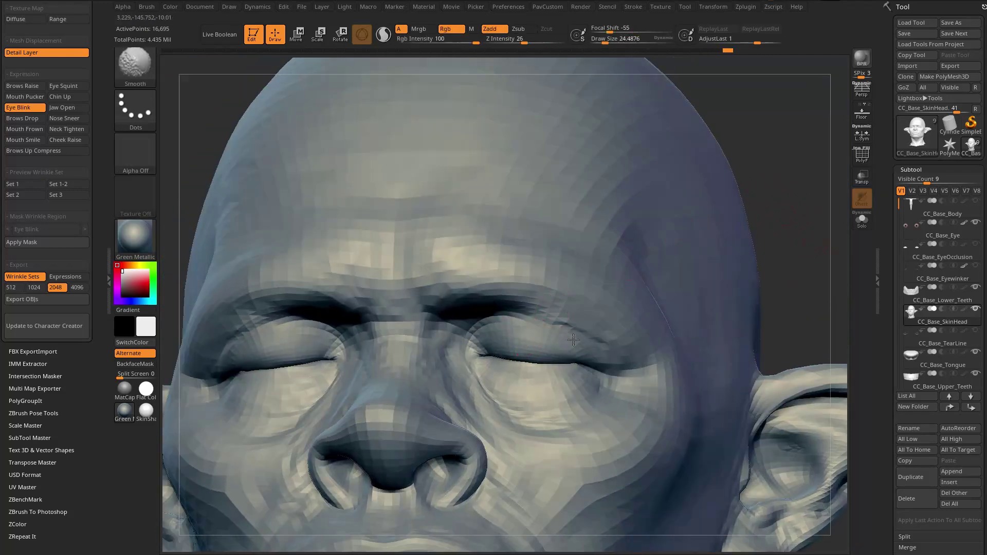
pyautogui.keyDown('shift'); pyautogui.moveTo(555, 334); pyautogui.dragTo(540, 344); pyautogui.keyUp('shift')
# Raise the head to subdivision levels 3 and 4, smoothing the closed eyelids at each level
pyautogui.moveTo(929, 418)
pyautogui.mouseDown()
pyautogui.moveTo(929, 366)
pyautogui.moveTo(917, 384)
pyautogui.mouseUp()
pyautogui.press('shift')
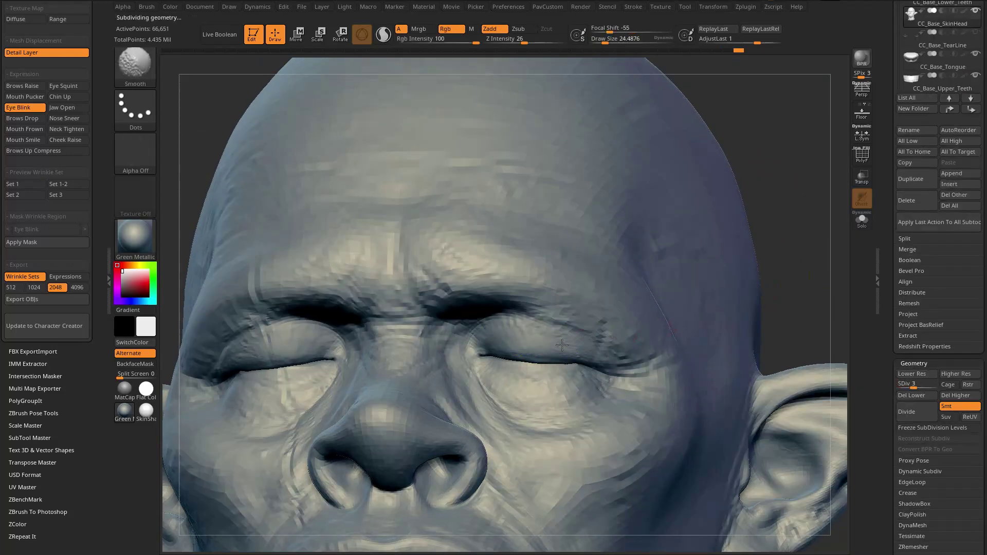
pyautogui.moveTo(738, 249); pyautogui.dragTo(485, 335)
pyautogui.press('d')
pyautogui.press('shift')
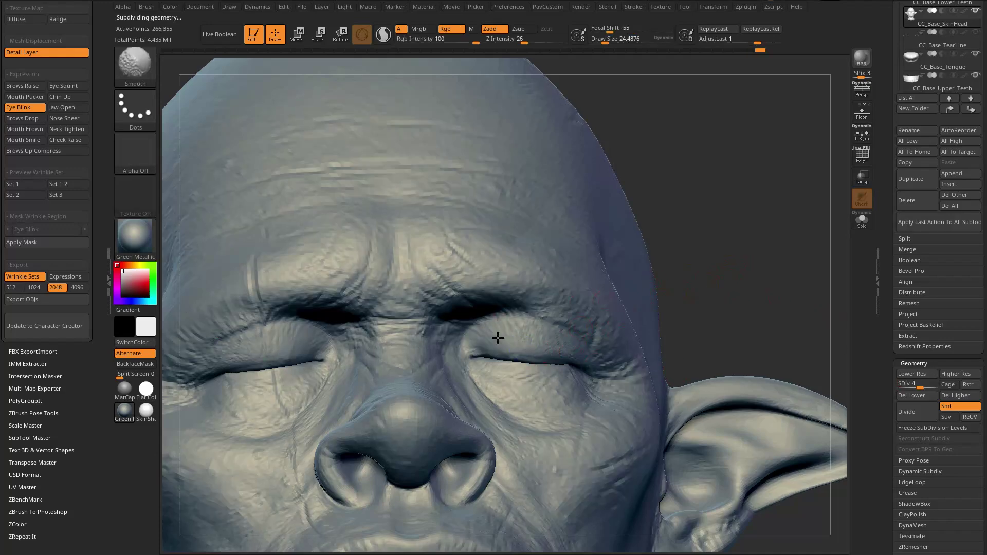
pyautogui.moveTo(695, 298)
pyautogui.mouseDown()
pyautogui.moveTo(749, 245)
pyautogui.moveTo(802, 288)
pyautogui.moveTo(767, 226)
pyautogui.moveTo(564, 330)
pyautogui.mouseUp()
# Refine the closed lid line and upper eyelid creases with the Dam_Standard brush at subdivision level 6
pyautogui.press('b')
pyautogui.press('d')
pyautogui.press('s')
pyautogui.moveTo(508, 341); pyautogui.dragTo(560, 335, button='right')
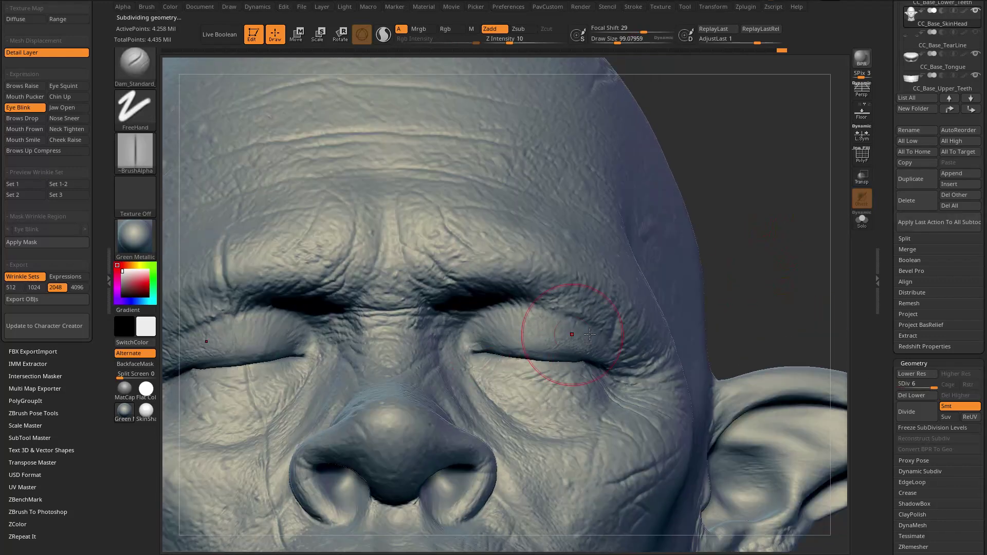
pyautogui.moveTo(776, 242); pyautogui.dragTo(496, 291)
pyautogui.moveTo(838, 360); pyautogui.dragTo(834, 303)
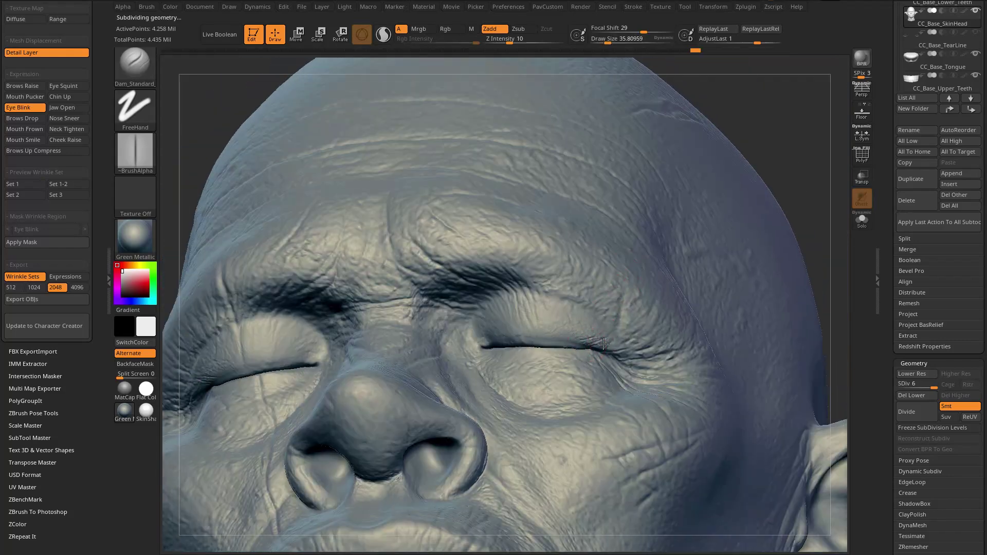
pyautogui.moveTo(599, 344); pyautogui.dragTo(647, 256)
pyautogui.press('s')
pyautogui.moveTo(516, 346); pyautogui.dragTo(527, 348)
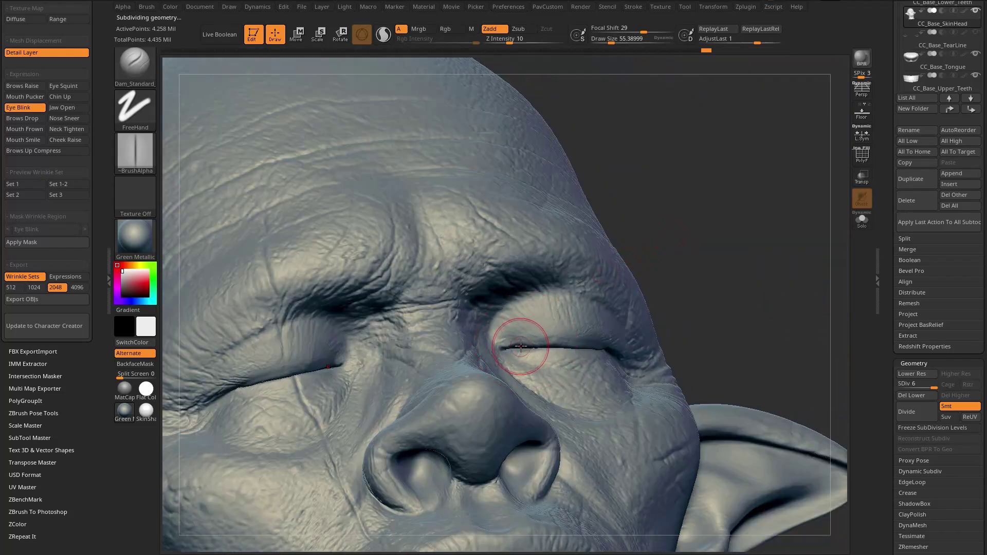
pyautogui.moveTo(667, 249); pyautogui.dragTo(666, 257)
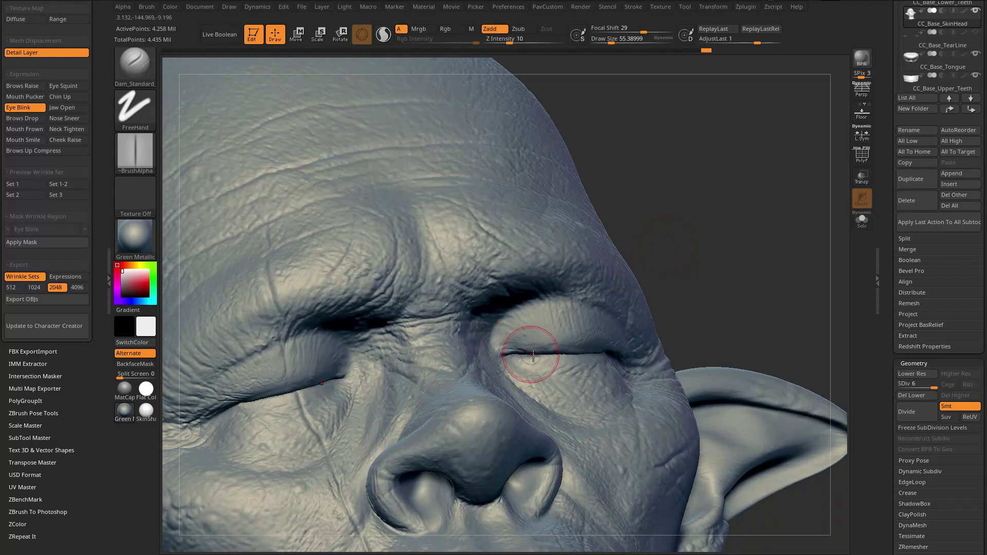
pyautogui.moveTo(737, 247); pyautogui.dragTo(682, 292)
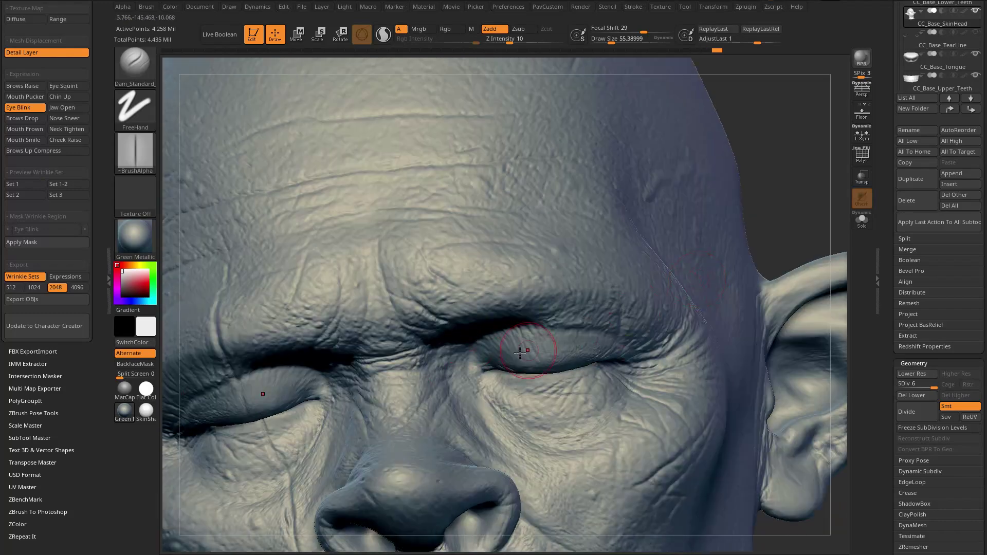
pyautogui.moveTo(628, 329); pyautogui.dragTo(538, 342, button='right')
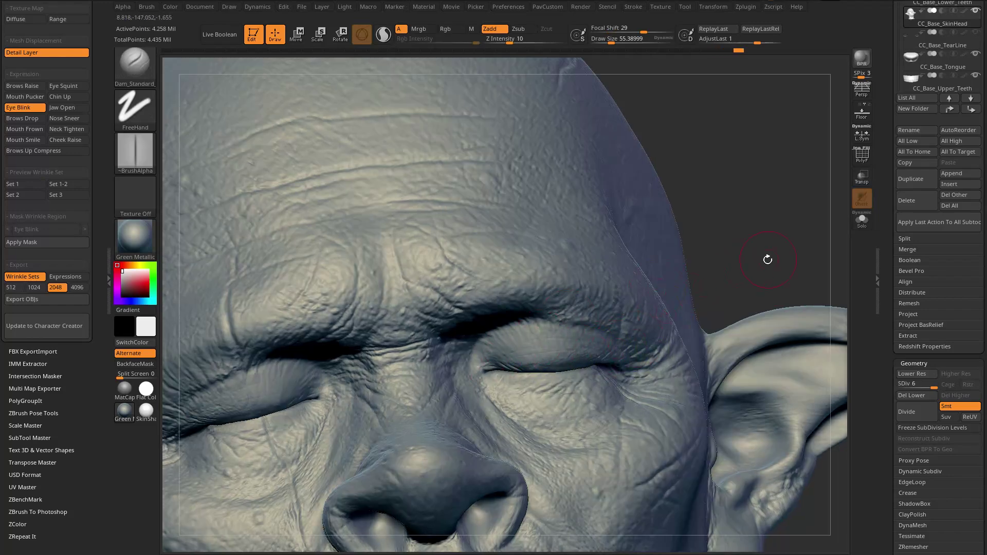
pyautogui.moveTo(768, 259); pyautogui.dragTo(581, 343)
# Turn on the painted skin colour of CC_Base_SkinHead and frame the whole head from the front
pyautogui.moveTo(604, 267)
pyautogui.mouseDown(button='right')
pyautogui.moveTo(569, 264)
pyautogui.moveTo(578, 288)
pyautogui.moveTo(612, 262)
pyautogui.moveTo(584, 296)
pyautogui.moveTo(492, 253)
pyautogui.mouseUp(button='right')
pyautogui.moveTo(710, 227)
pyautogui.mouseDown()
pyautogui.moveTo(756, 260)
pyautogui.moveTo(787, 236)
pyautogui.moveTo(707, 274)
pyautogui.moveTo(748, 256)
pyautogui.mouseUp()
pyautogui.scroll(3, 941, 154)
pyautogui.click(965, 159)
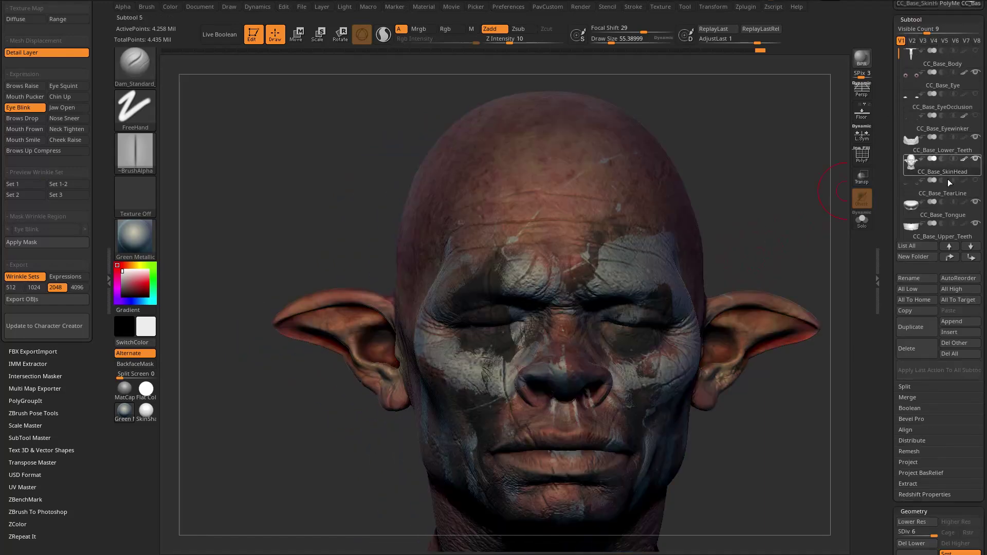
pyautogui.keyDown('alt'); pyautogui.moveTo(811, 276); pyautogui.dragTo(734, 265); pyautogui.keyUp('alt')
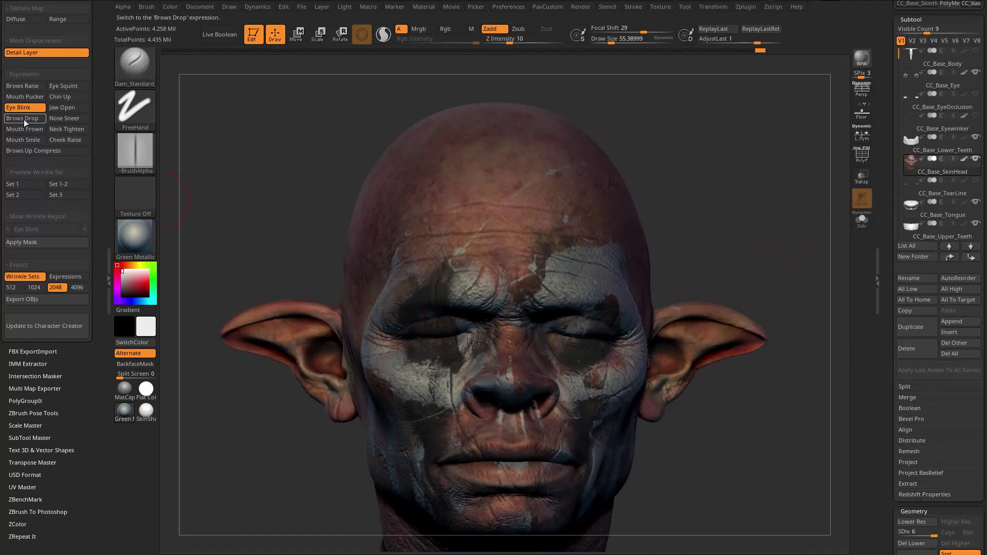
# Switch the head to the Jaw Open expression and examine the open mouth and teeth
pyautogui.click(64, 108)
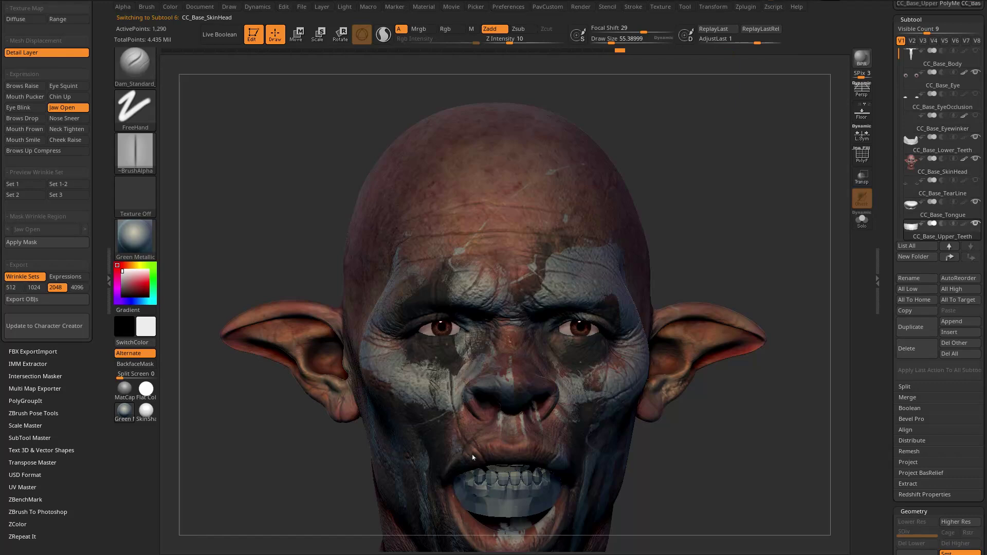
pyautogui.moveTo(726, 260); pyautogui.dragTo(747, 267)
pyautogui.moveTo(574, 434); pyautogui.dragTo(648, 401)
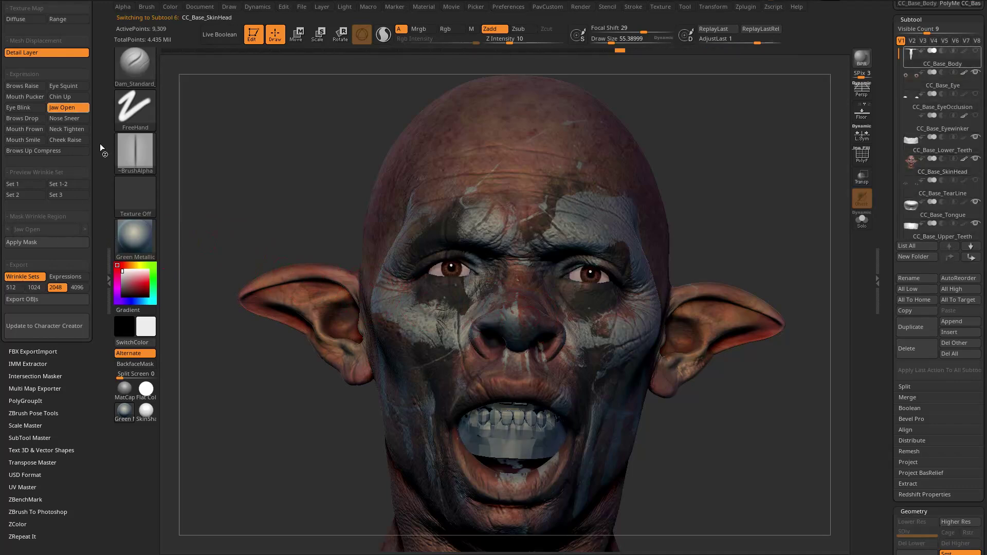
# Enable Update Eyes, Teeth & Tongue, reapply the Jaw Open expression and check the mouth from the side
pyautogui.scroll(3, 69, 92)
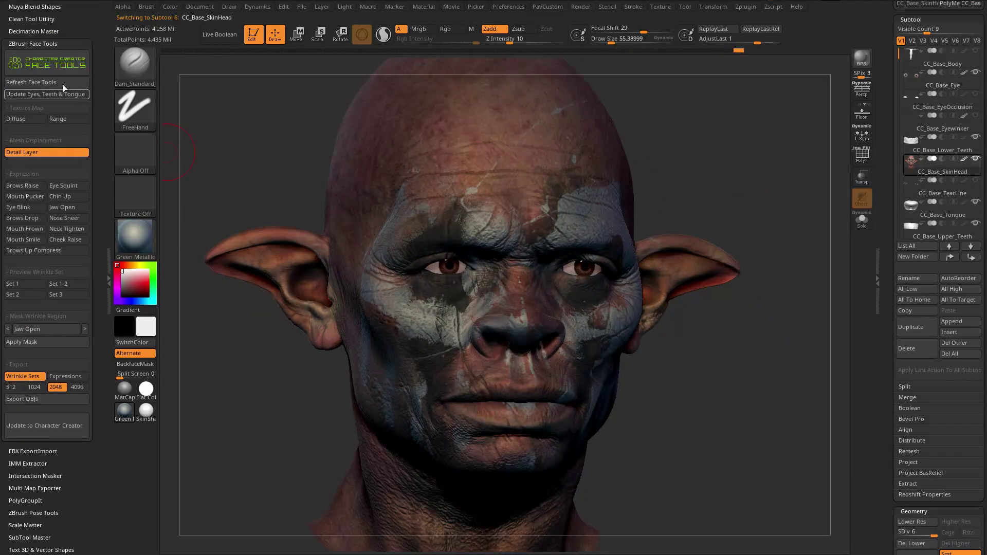
pyautogui.click(45, 93)
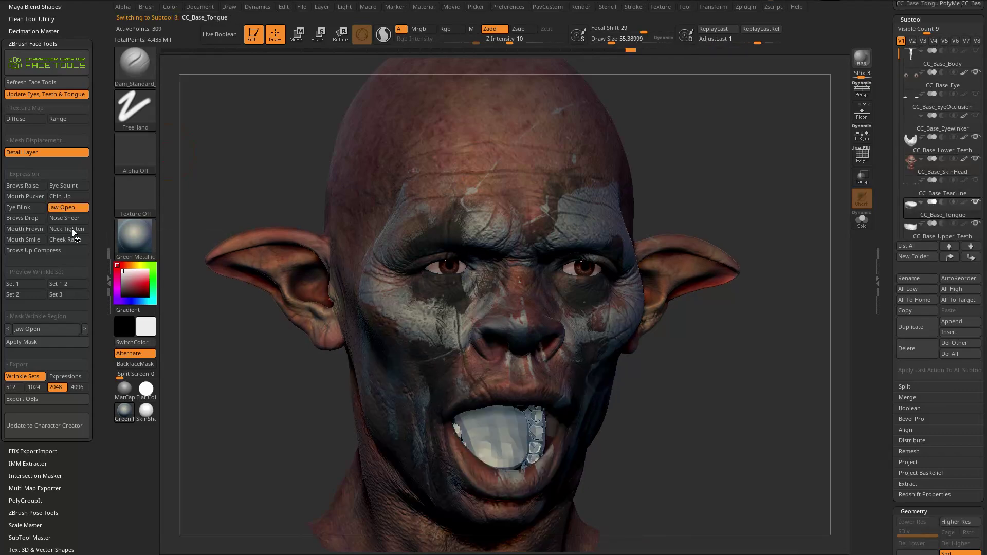
pyautogui.moveTo(715, 349); pyautogui.dragTo(660, 493)
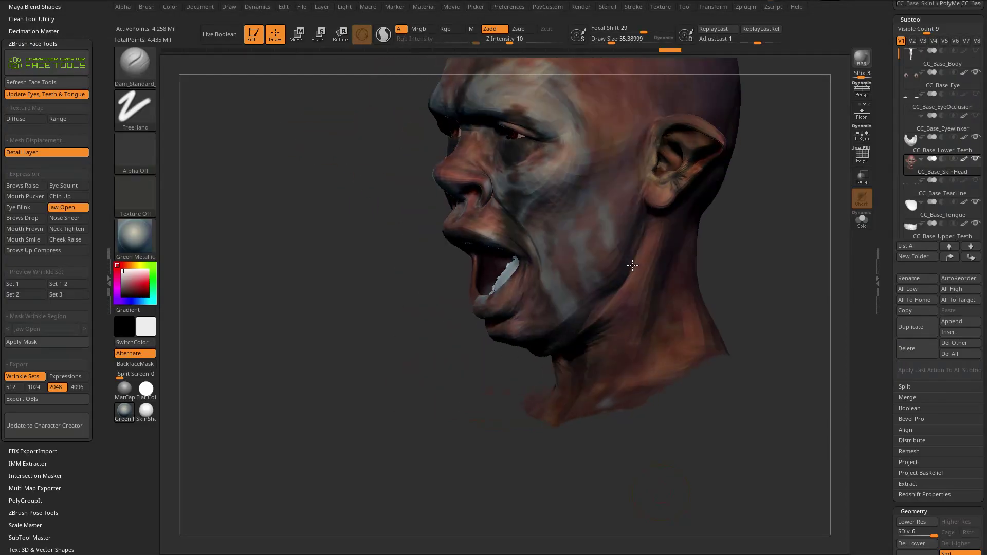
pyautogui.moveTo(494, 316); pyautogui.dragTo(430, 341)
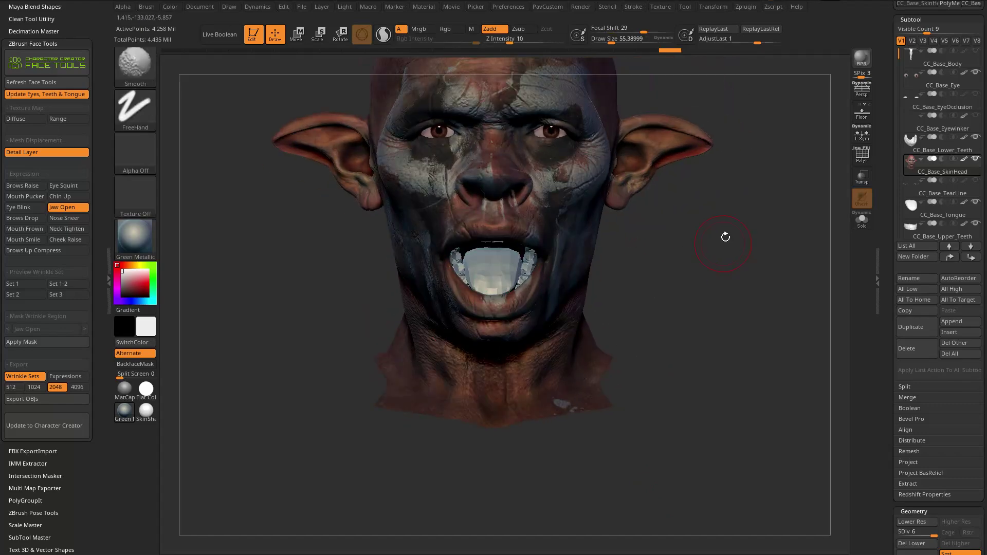
# Turn off the painted colour of CC_Base_SkinHead and examine the opened jaw and neck from both sides
pyautogui.moveTo(755, 246); pyautogui.dragTo(843, 242)
pyautogui.click(965, 160)
pyautogui.moveTo(711, 297); pyautogui.dragTo(741, 297)
pyautogui.moveTo(895, 329); pyautogui.dragTo(896, 312)
pyautogui.moveTo(773, 341); pyautogui.dragTo(472, 400)
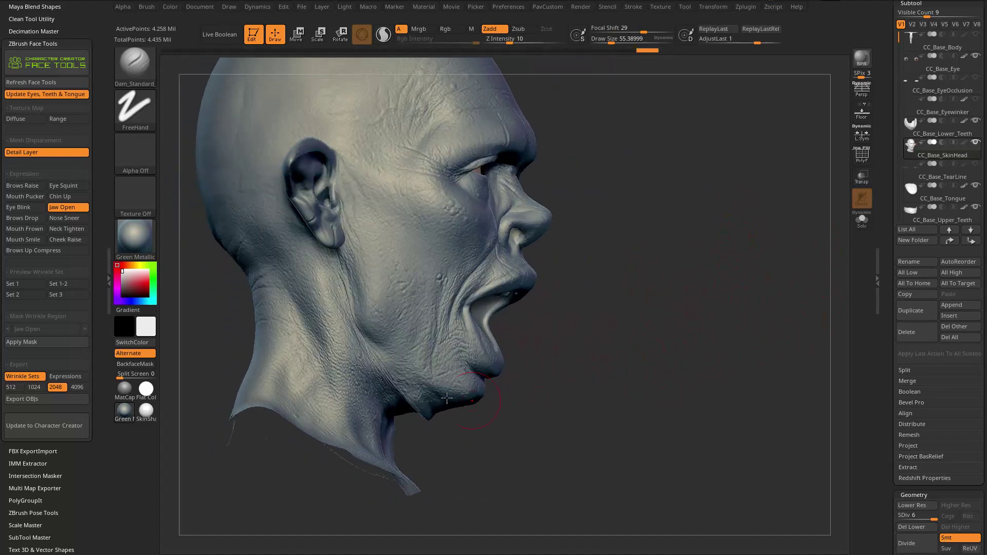
pyautogui.moveTo(459, 433); pyautogui.dragTo(432, 445)
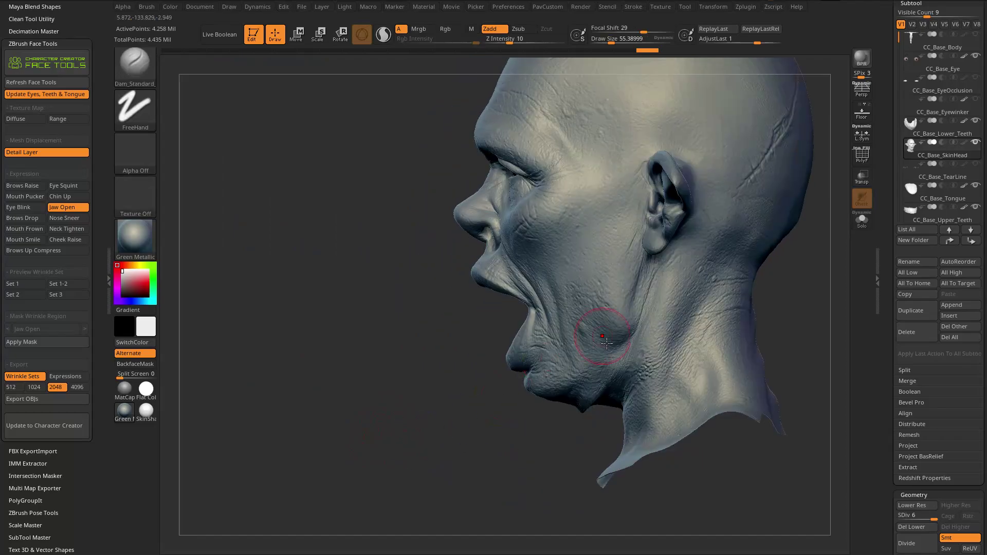
pyautogui.moveTo(570, 428); pyautogui.dragTo(476, 451)
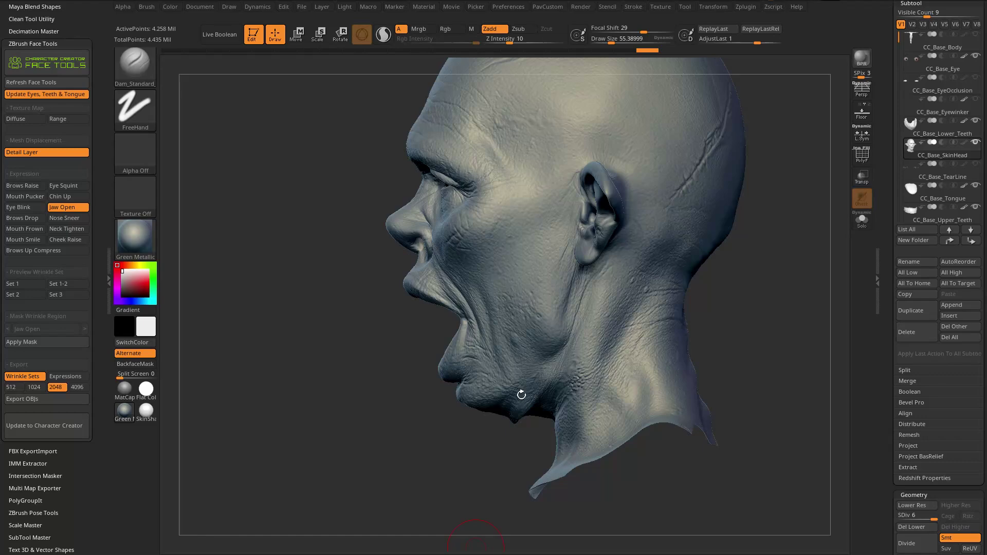
# Drop the head to subdivision level 1 and step it up to level 3 while checking the jaw and neck
pyautogui.moveTo(726, 264); pyautogui.dragTo(794, 224)
pyautogui.moveTo(912, 499); pyautogui.dragTo(911, 267)
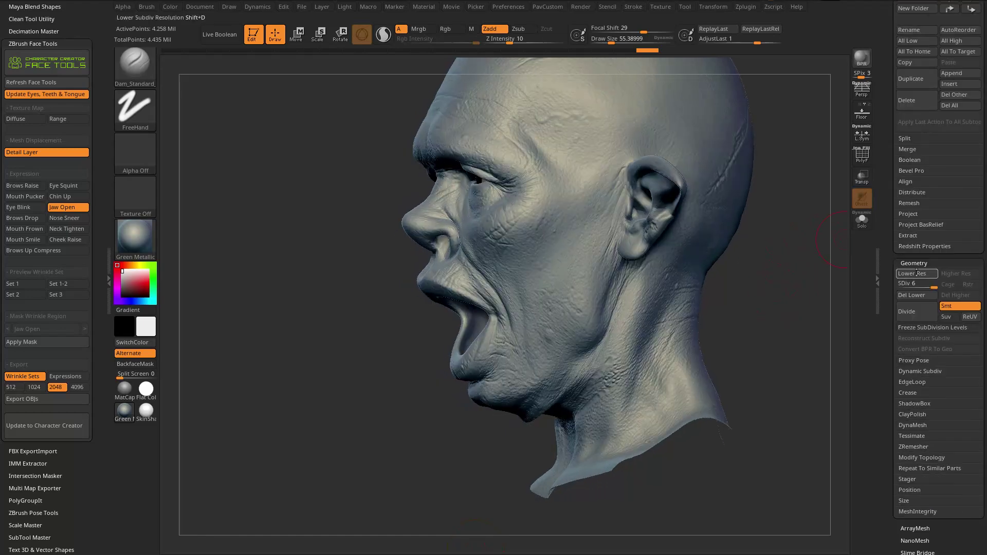
pyautogui.click(901, 284)
pyautogui.moveTo(694, 326); pyautogui.dragTo(403, 406)
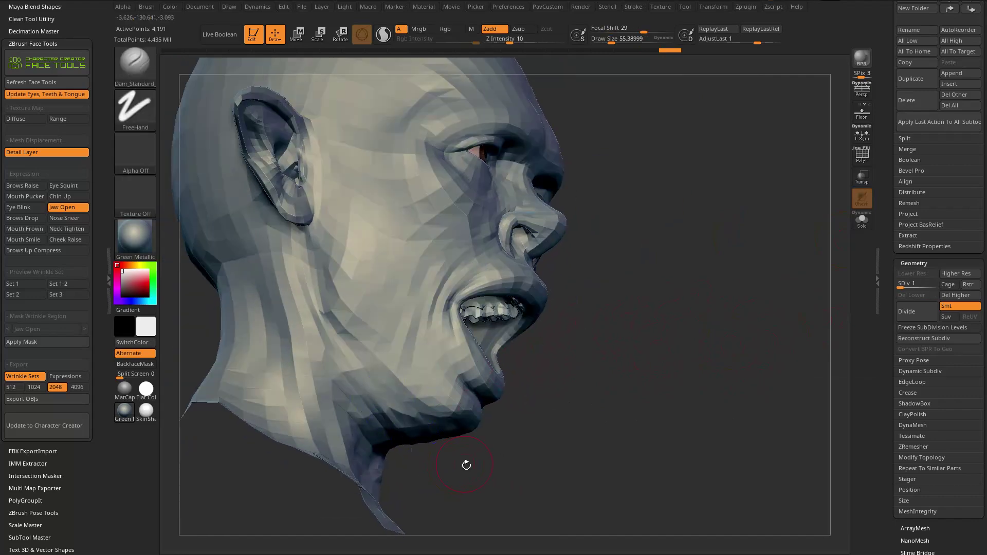
pyautogui.moveTo(465, 463); pyautogui.dragTo(519, 447)
pyautogui.moveTo(699, 353); pyautogui.dragTo(463, 370)
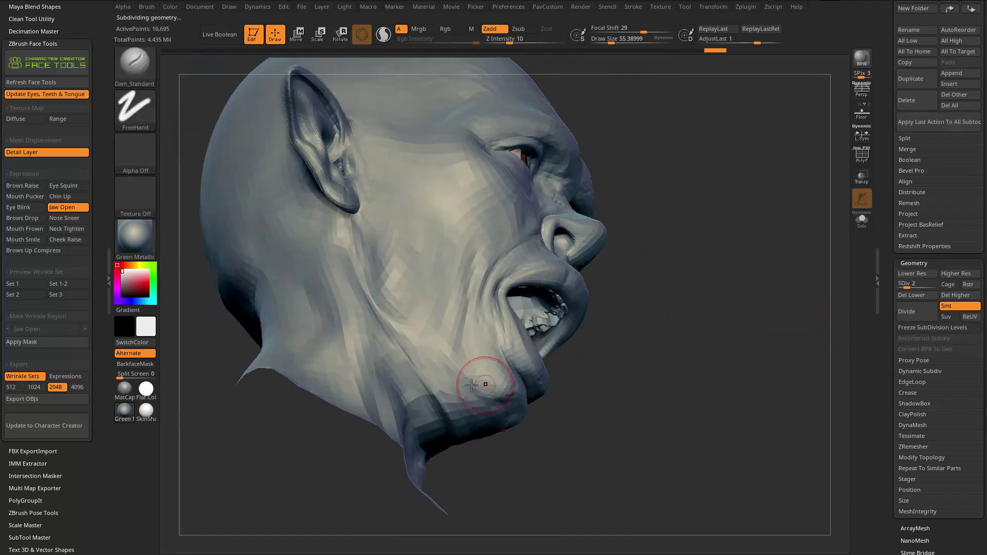
pyautogui.press('shift')
pyautogui.moveTo(511, 415)
pyautogui.mouseDown()
pyautogui.moveTo(608, 410)
pyautogui.moveTo(640, 369)
pyautogui.mouseUp()
pyautogui.press('d')
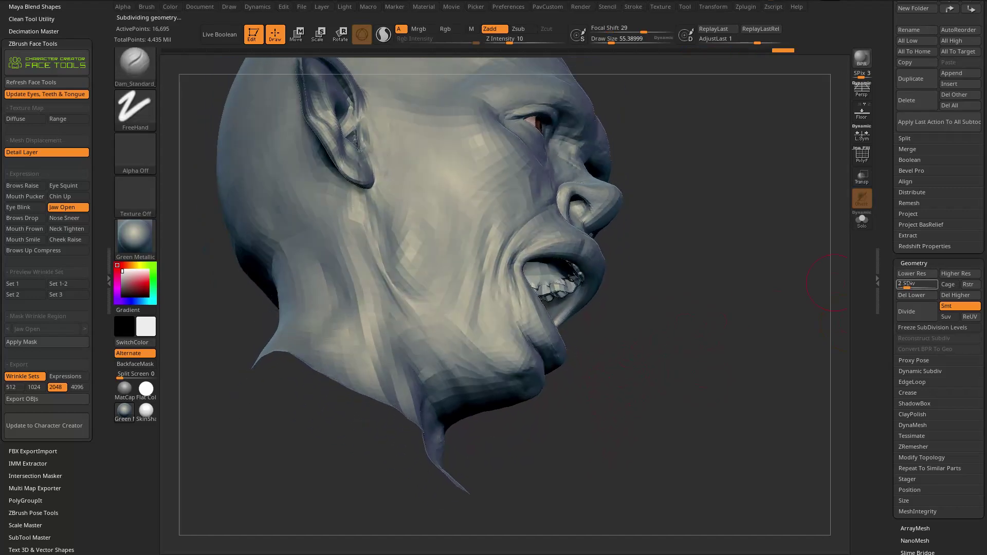
pyautogui.moveTo(734, 293); pyautogui.dragTo(702, 319)
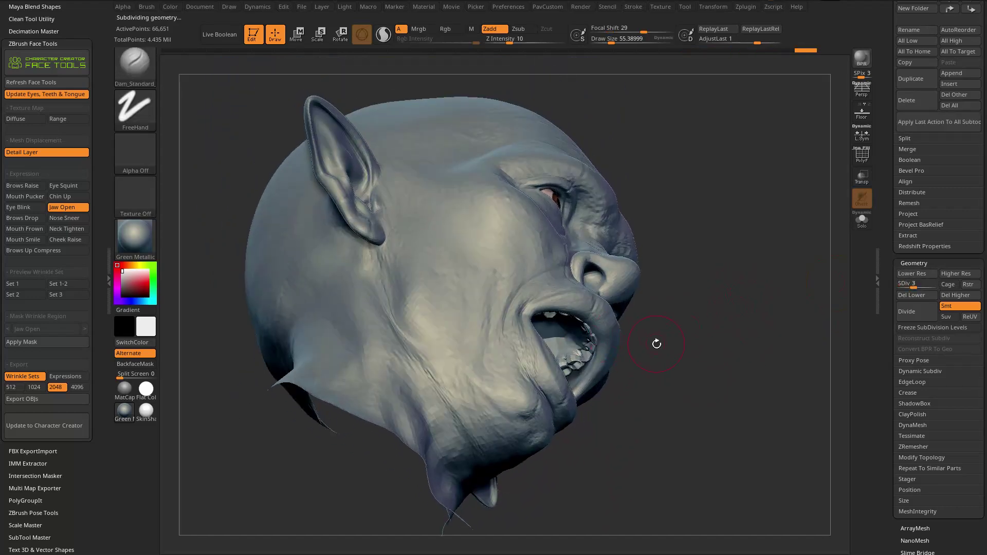
# Enlarge the brush and examine the opened jaw and neck in side profile
pyautogui.press(']')
pyautogui.press(']')
pyautogui.press(']')
pyautogui.press(']')
pyautogui.press(']')
pyautogui.moveTo(633, 353); pyautogui.dragTo(684, 360)
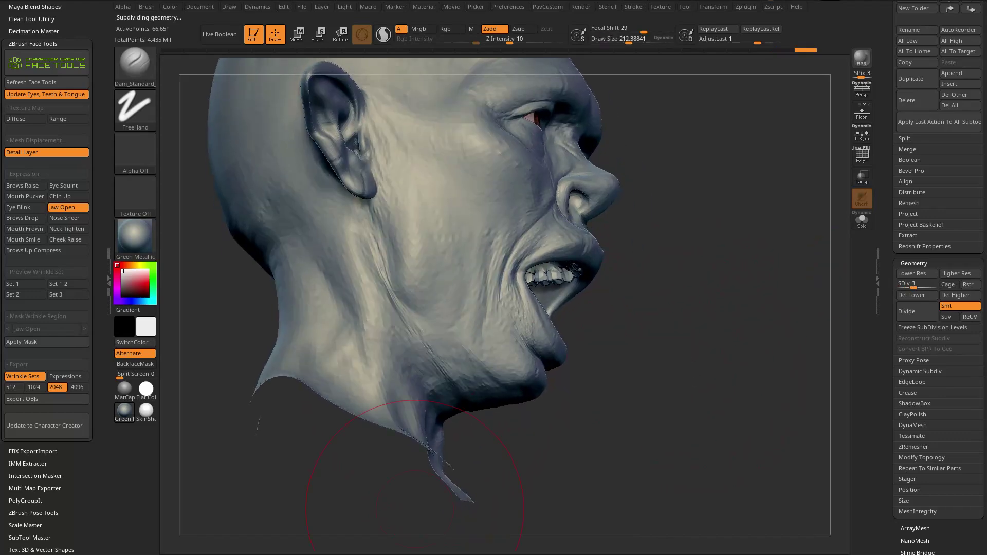
pyautogui.moveTo(678, 337)
pyautogui.mouseDown()
pyautogui.moveTo(705, 346)
pyautogui.moveTo(681, 326)
pyautogui.mouseUp()
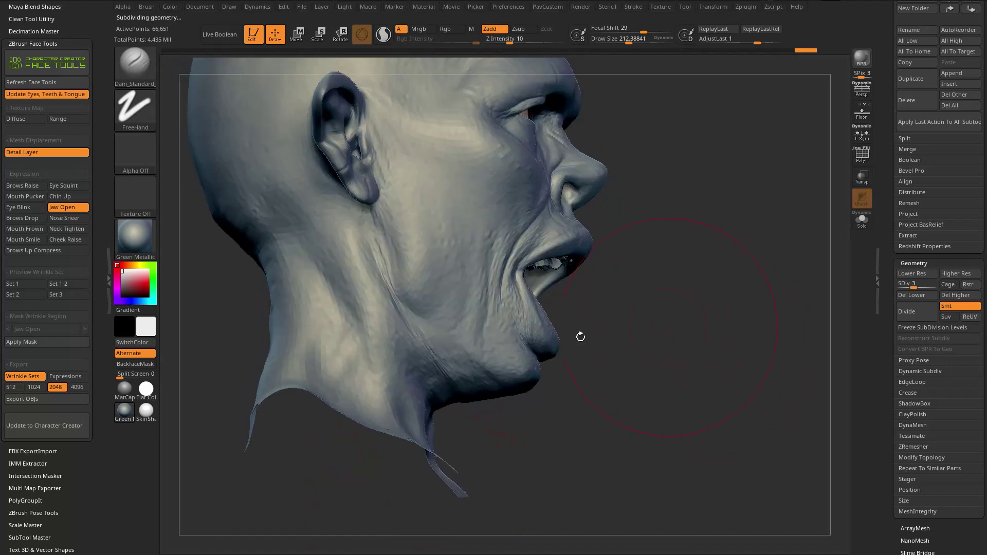
# Build up the skin folds under the opened jaw and along the neck with the Standard brush
pyautogui.press('b')
pyautogui.press('s')
pyautogui.press('t')
pyautogui.press('s')
pyautogui.moveTo(435, 378); pyautogui.dragTo(428, 375)
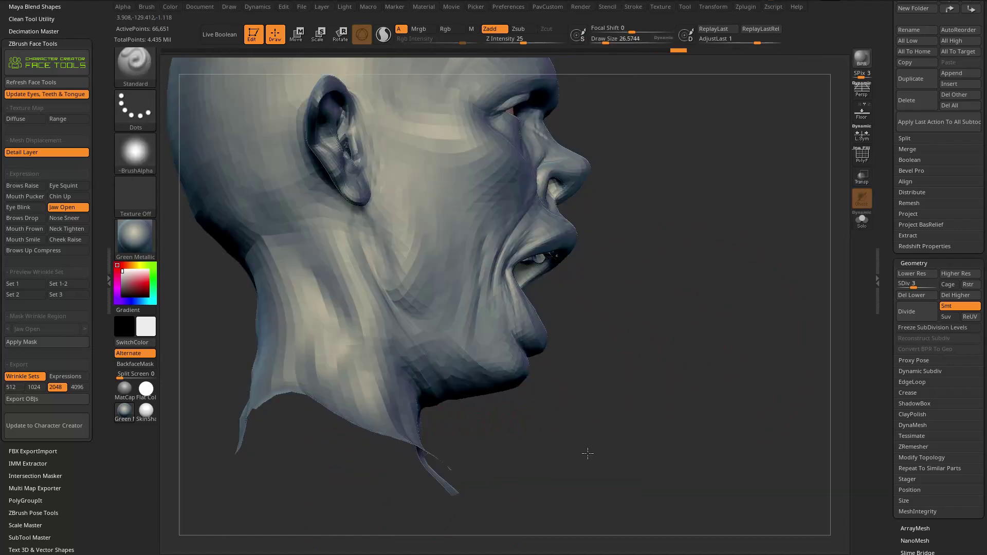
pyautogui.moveTo(587, 452)
pyautogui.mouseDown()
pyautogui.moveTo(568, 414)
pyautogui.moveTo(478, 354)
pyautogui.mouseUp()
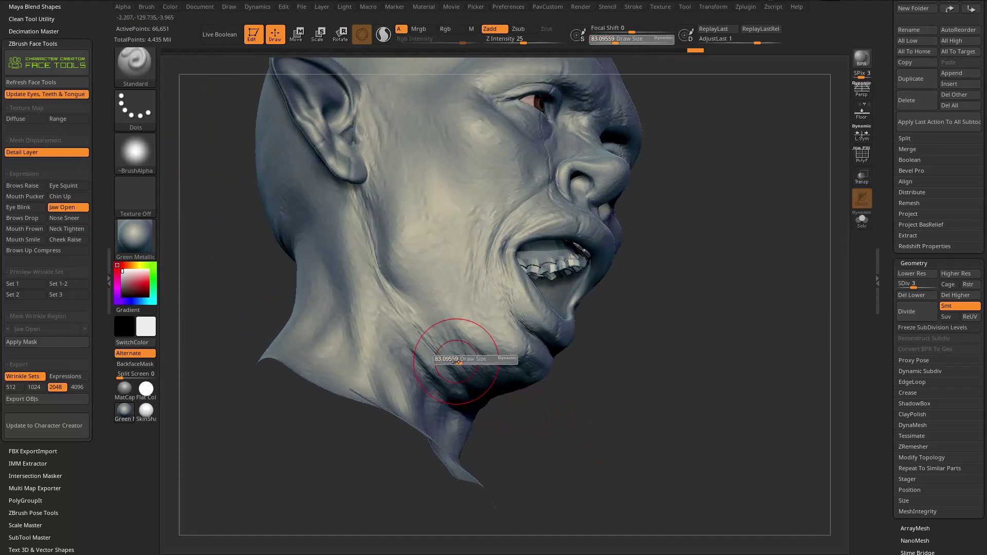
pyautogui.moveTo(503, 416); pyautogui.dragTo(462, 357)
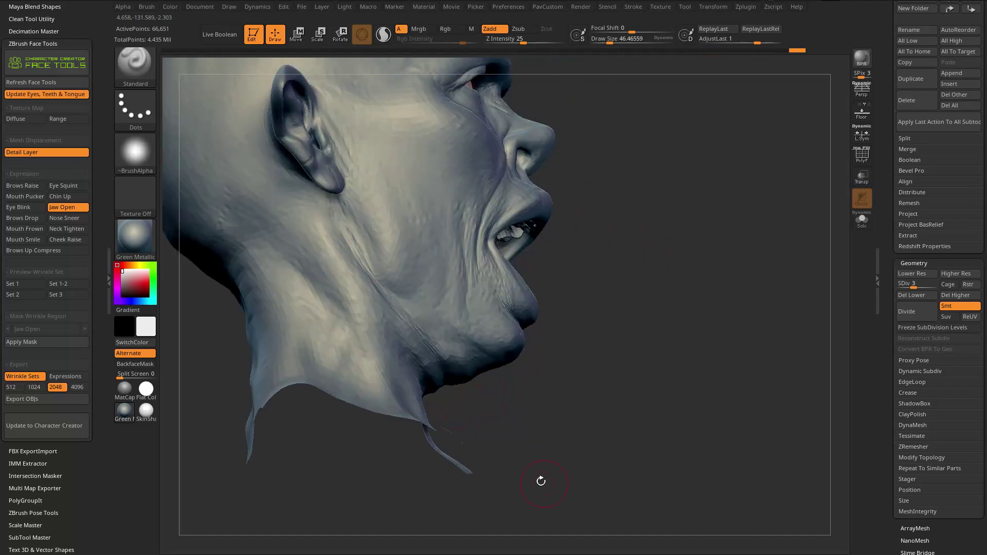
pyautogui.moveTo(541, 481)
pyautogui.mouseDown()
pyautogui.moveTo(530, 437)
pyautogui.moveTo(544, 403)
pyautogui.moveTo(565, 419)
pyautogui.mouseUp()
# Carve creases between the folds under the jaw with the Dam_Standard brush at draw size about 87
pyautogui.press('b')
pyautogui.press('d')
pyautogui.press('s')
pyautogui.moveTo(478, 371); pyautogui.dragTo(464, 351)
pyautogui.moveTo(471, 409); pyautogui.dragTo(525, 413)
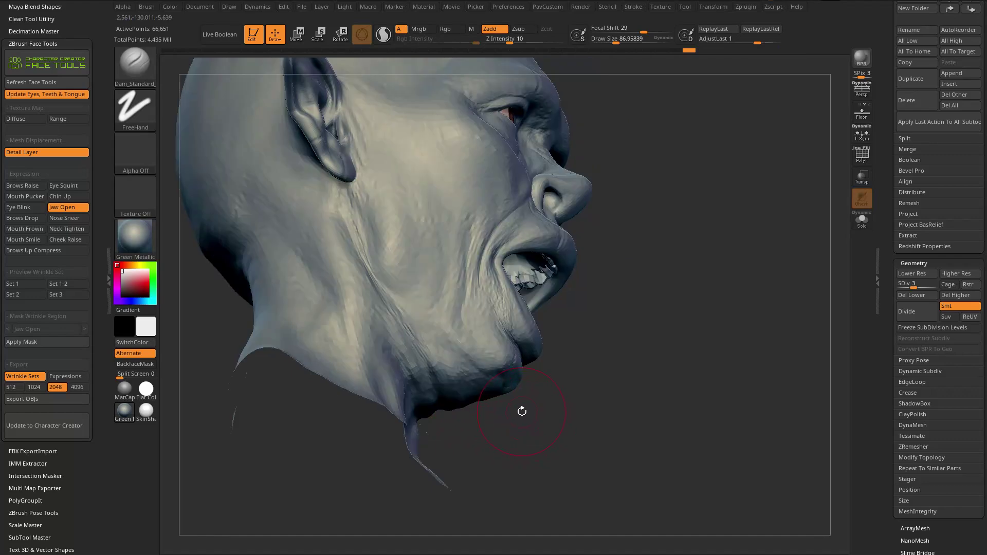
pyautogui.moveTo(657, 141); pyautogui.dragTo(674, 169)
# Reset the brushes to their default settings and make Dam_Standard the active brush again
pyautogui.click(146, 6)
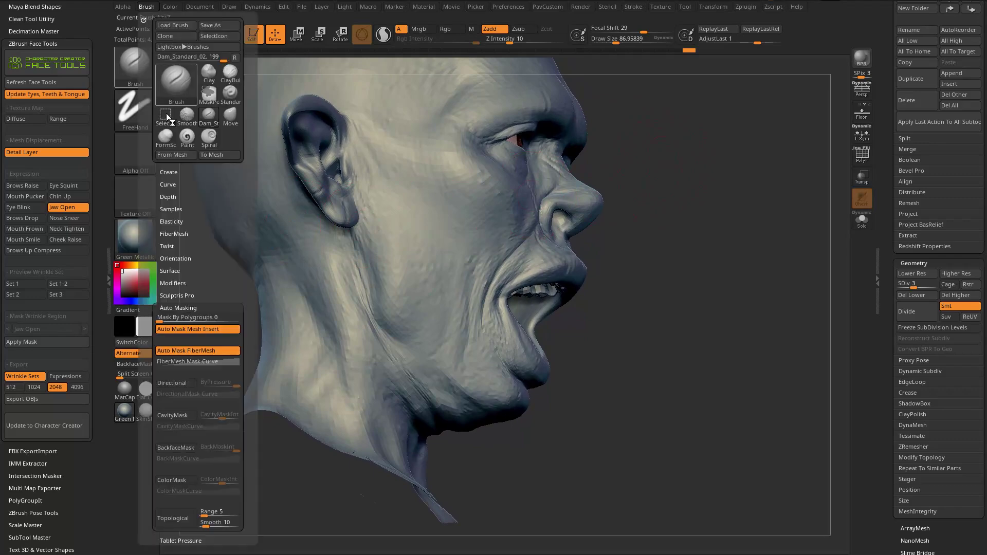
pyautogui.scroll(-5, 163, 484)
pyautogui.click(174, 355)
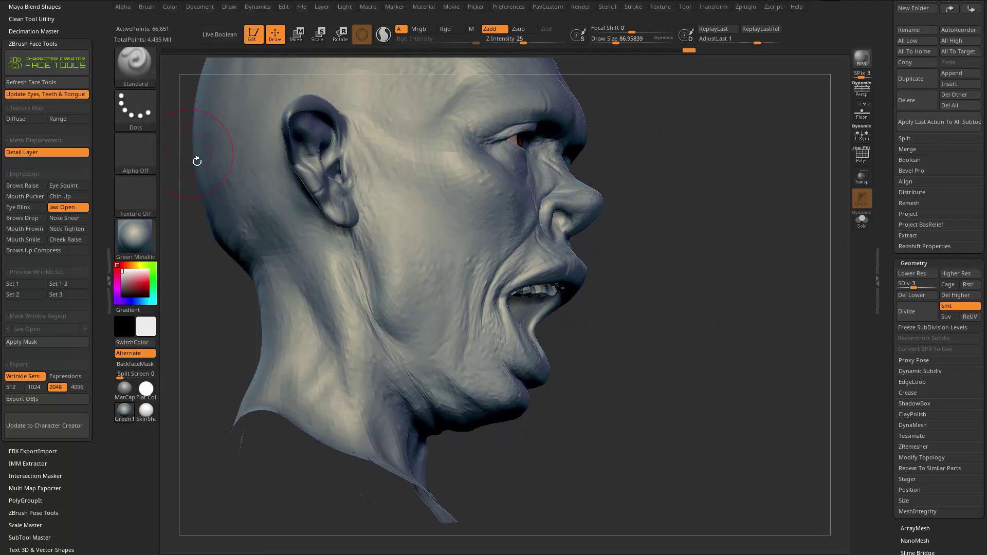
pyautogui.press('b')
pyautogui.press('d')
pyautogui.press('s')
# Carve deeper creases along the jawline and below the cheek with the Dam_Standard brush
pyautogui.moveTo(186, 159)
pyautogui.mouseDown()
pyautogui.moveTo(688, 242)
pyautogui.moveTo(543, 314)
pyautogui.mouseUp()
pyautogui.moveTo(606, 286); pyautogui.dragTo(651, 313)
pyautogui.moveTo(532, 429); pyautogui.dragTo(506, 329)
pyautogui.moveTo(457, 296); pyautogui.dragTo(481, 390)
pyautogui.moveTo(668, 329); pyautogui.dragTo(592, 308)
pyautogui.moveTo(445, 331)
pyautogui.mouseDown()
pyautogui.moveTo(484, 368)
pyautogui.moveTo(489, 399)
pyautogui.mouseUp()
pyautogui.moveTo(753, 103)
pyautogui.mouseDown()
pyautogui.moveTo(735, 96)
pyautogui.moveTo(464, 351)
pyautogui.mouseUp()
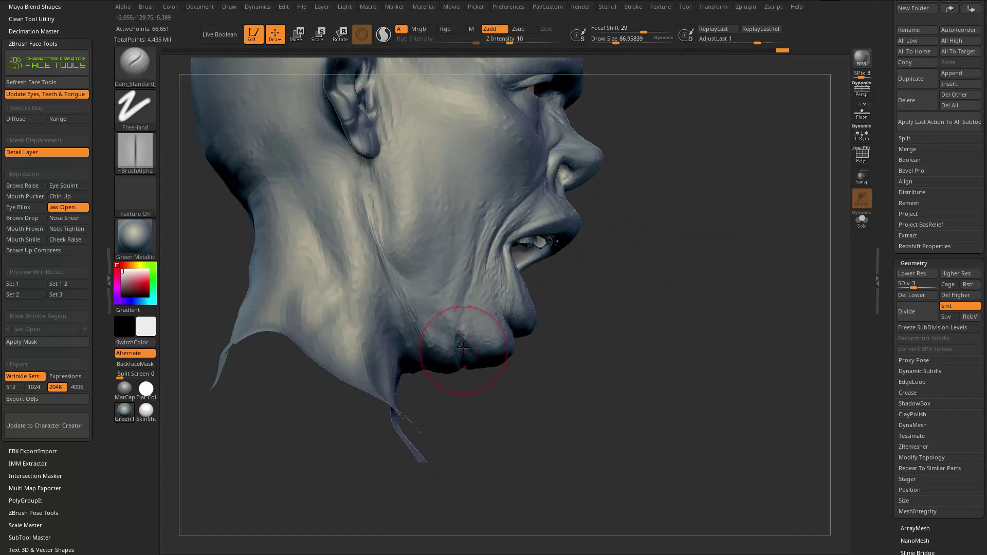
# Add volume to the folds under the jaw with the Standard brush at draw size about 36, undoing the last strokes
pyautogui.moveTo(497, 414); pyautogui.dragTo(453, 377)
pyautogui.press('b')
pyautogui.press('s')
pyautogui.press('t')
pyautogui.moveTo(466, 421)
pyautogui.mouseDown()
pyautogui.moveTo(452, 366)
pyautogui.moveTo(456, 411)
pyautogui.mouseUp()
pyautogui.moveTo(437, 355); pyautogui.dragTo(457, 412)
pyautogui.hotkey('ctrl', 'z')
pyautogui.hotkey('ctrl', 'z')
pyautogui.hotkey('ctrl', 'z')
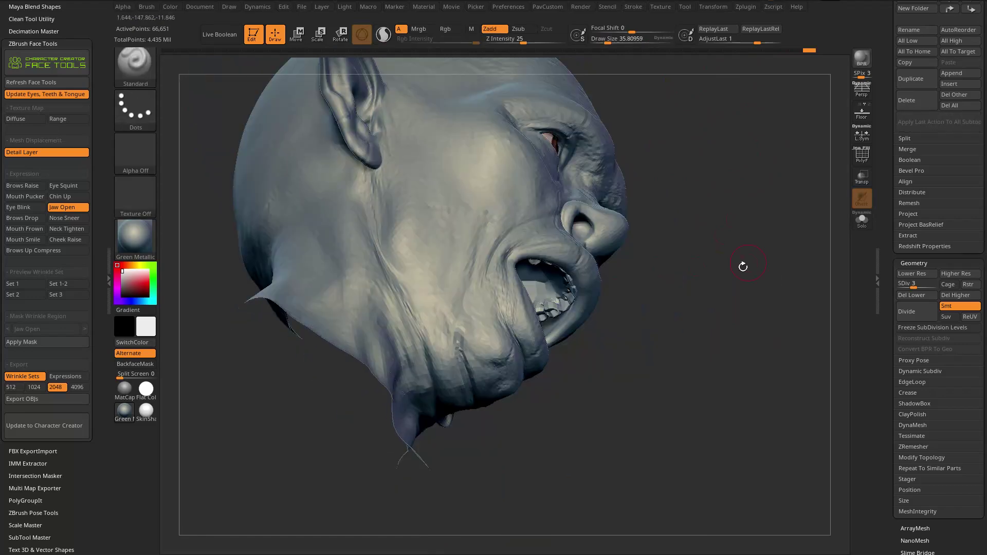
# Apply the wrinkle region mask for Jaw Open and raise the head to subdivision level 6
pyautogui.moveTo(483, 459); pyautogui.dragTo(649, 338)
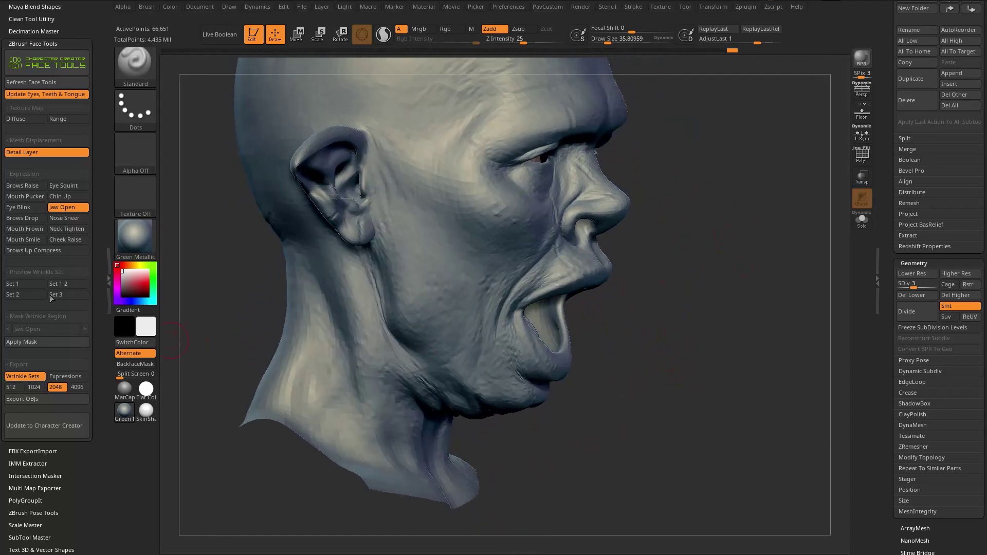
pyautogui.click(31, 343)
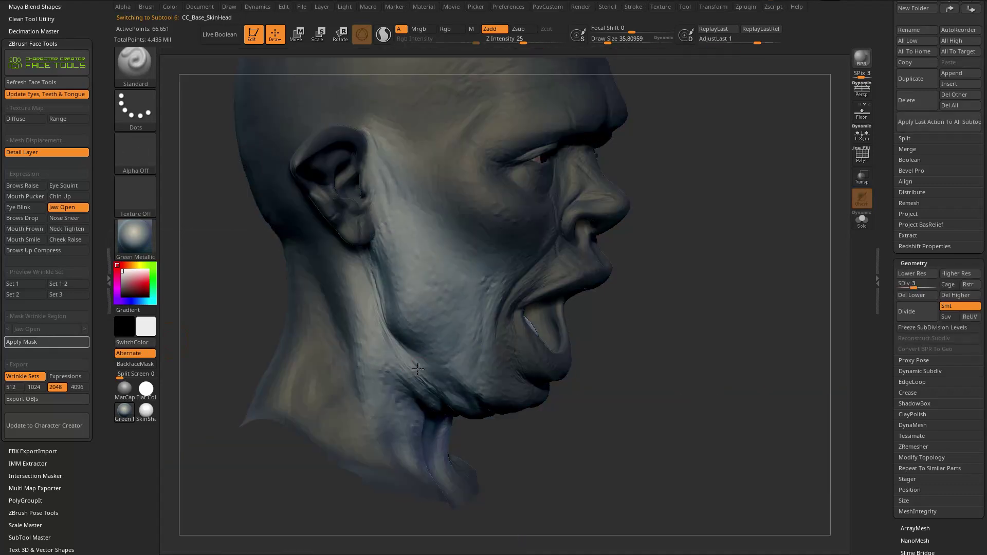
pyautogui.moveTo(485, 434); pyautogui.dragTo(408, 376)
pyautogui.moveTo(451, 405); pyautogui.dragTo(773, 311)
pyautogui.moveTo(921, 288); pyautogui.dragTo(936, 287)
pyautogui.moveTo(722, 434)
pyautogui.mouseDown()
pyautogui.moveTo(652, 423)
pyautogui.moveTo(657, 365)
pyautogui.moveTo(722, 372)
pyautogui.moveTo(709, 388)
pyautogui.moveTo(408, 341)
pyautogui.mouseUp()
# Sharpen the creases under the jaw and on the upper neck with the Dam_Standard brush at draw size about 65
pyautogui.press('b')
pyautogui.press('d')
pyautogui.press('s')
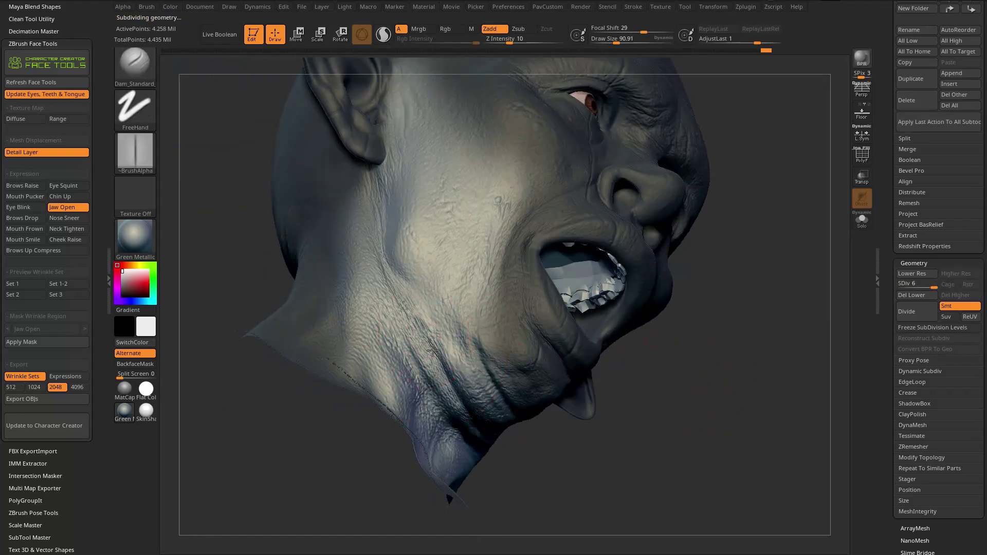
pyautogui.moveTo(515, 445); pyautogui.dragTo(511, 437)
pyautogui.press('[')
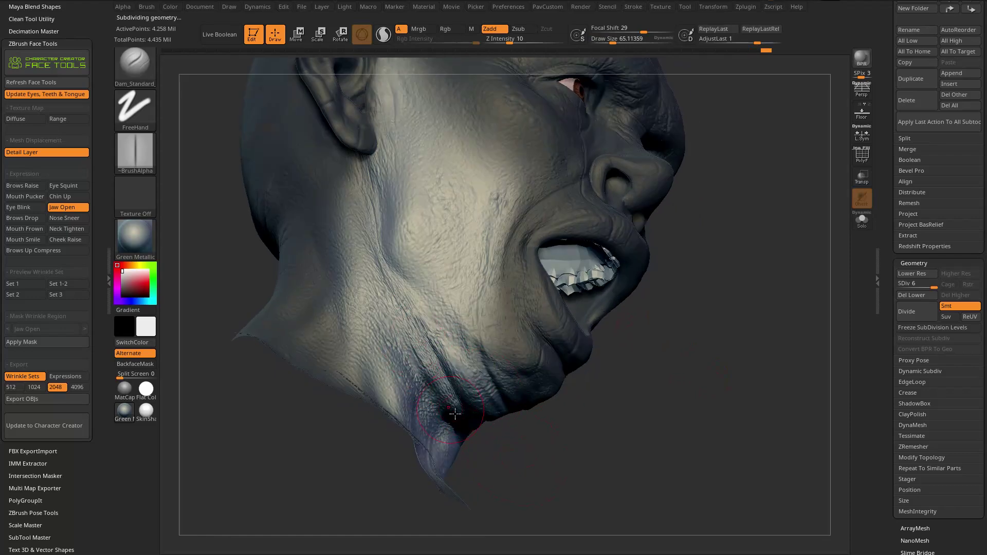
pyautogui.moveTo(451, 410); pyautogui.dragTo(409, 341, button='right')
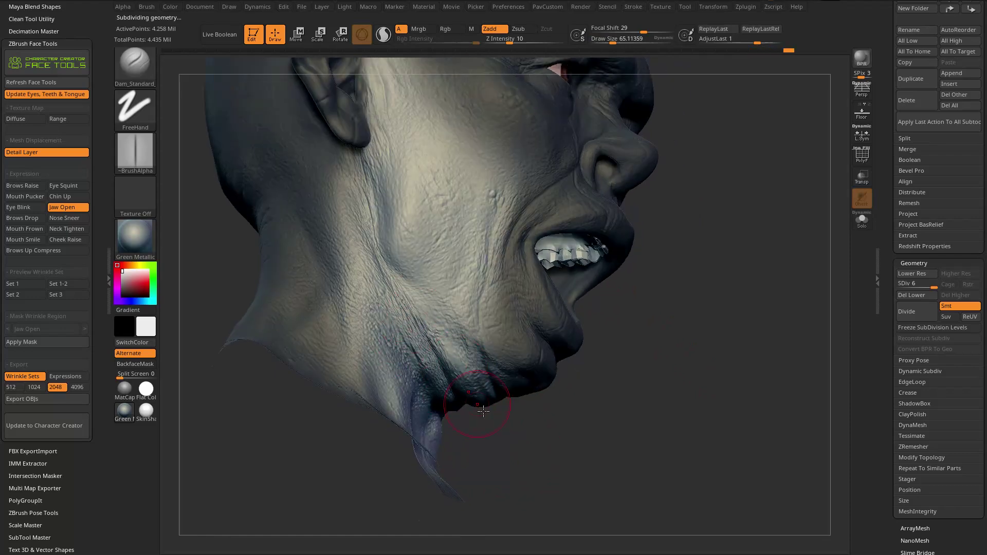
pyautogui.moveTo(477, 405); pyautogui.dragTo(416, 305, button='right')
pyautogui.moveTo(509, 414)
pyautogui.mouseDown(button='right')
pyautogui.moveTo(606, 371)
pyautogui.moveTo(678, 309)
pyautogui.moveTo(708, 307)
pyautogui.moveTo(650, 294)
pyautogui.moveTo(491, 321)
pyautogui.moveTo(695, 349)
pyautogui.moveTo(452, 382)
pyautogui.mouseUp(button='right')
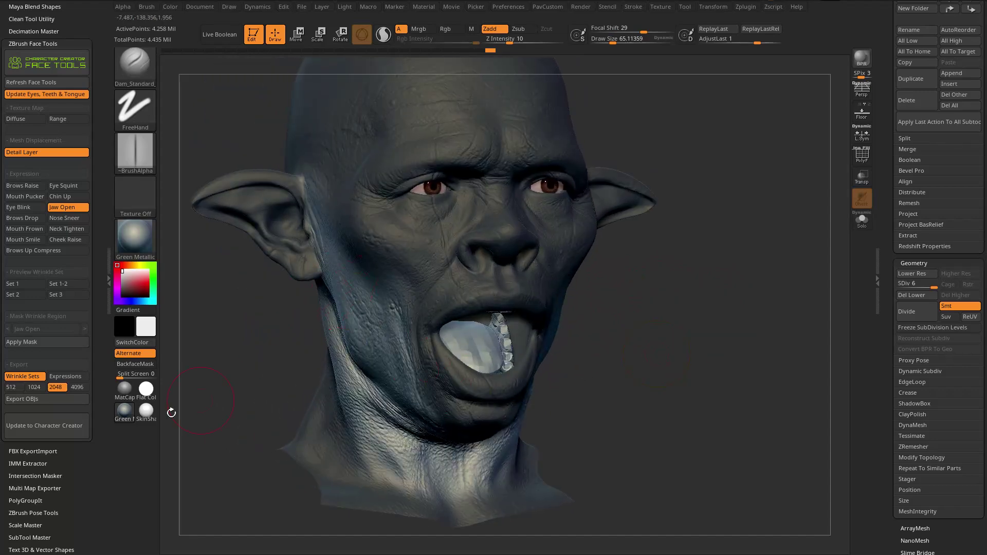
# Check the masked jaw area from several angles, drop the head to subdivision level 1 and clear the mask
pyautogui.moveTo(231, 381); pyautogui.dragTo(497, 316, button='right')
pyautogui.moveTo(538, 278); pyautogui.dragTo(741, 313, button='right')
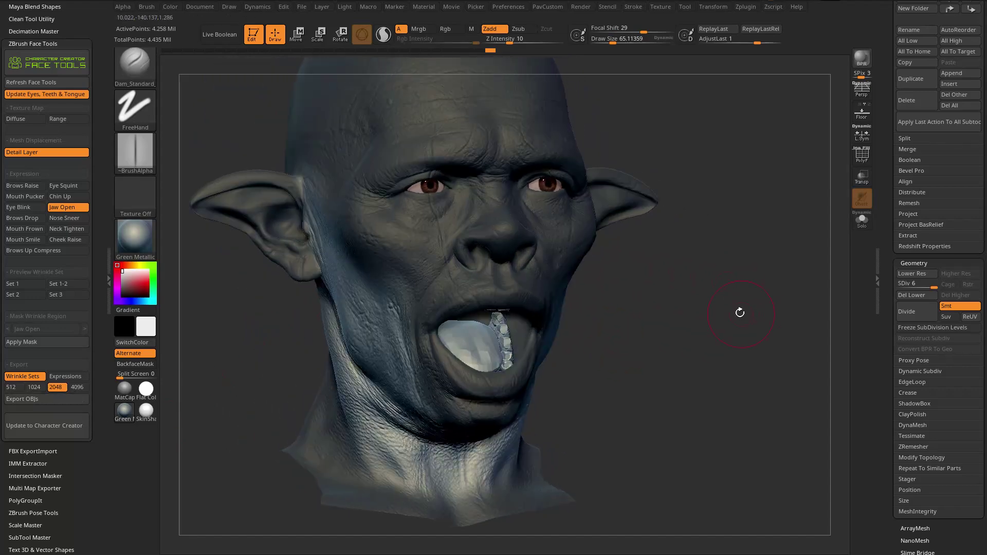
pyautogui.moveTo(453, 294); pyautogui.dragTo(650, 255, button='right')
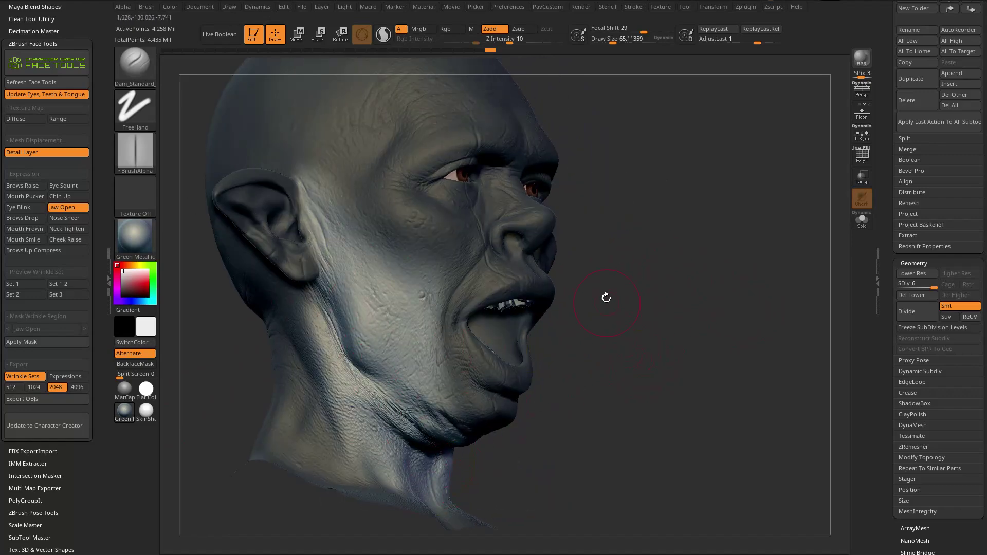
pyautogui.moveTo(671, 278); pyautogui.dragTo(464, 300, button='right')
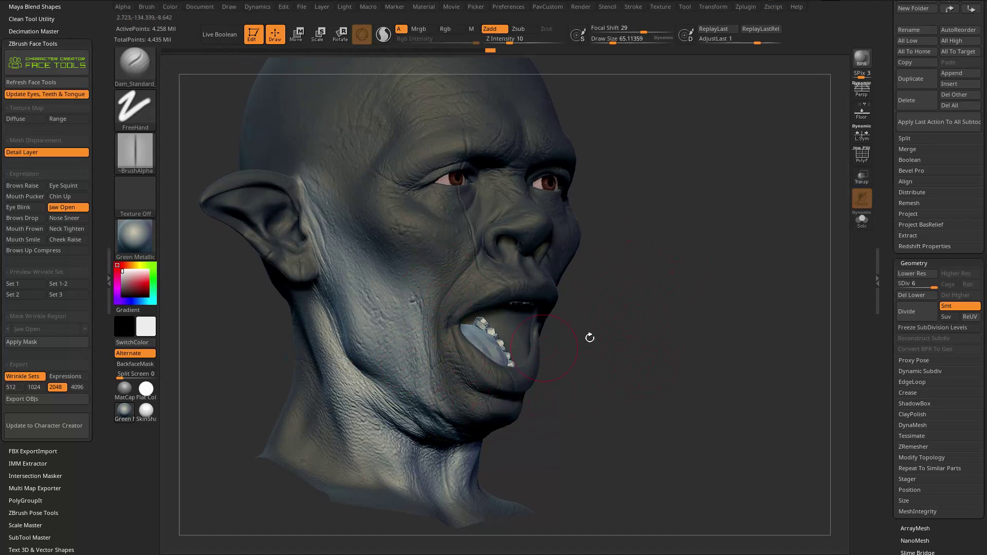
pyautogui.moveTo(934, 285); pyautogui.dragTo(900, 287)
pyautogui.keyDown('ctrl'); pyautogui.moveTo(678, 250); pyautogui.dragTo(717, 327); pyautogui.keyUp('ctrl')
pyautogui.moveTo(755, 377)
pyautogui.keyDown('shift'); pyautogui.mouseDown()
pyautogui.moveTo(751, 298)
pyautogui.moveTo(511, 318)
pyautogui.mouseUp(); pyautogui.keyUp('shift')
# Choose the Move brush and compare the open mouth with the Exp_JawOpen.mp4 reference in VLC media player
pyautogui.press('b')
pyautogui.press('m')
pyautogui.press('v')
pyautogui.moveTo(730, 360)
pyautogui.mouseDown()
pyautogui.moveTo(672, 335)
pyautogui.moveTo(508, 375)
pyautogui.mouseUp()
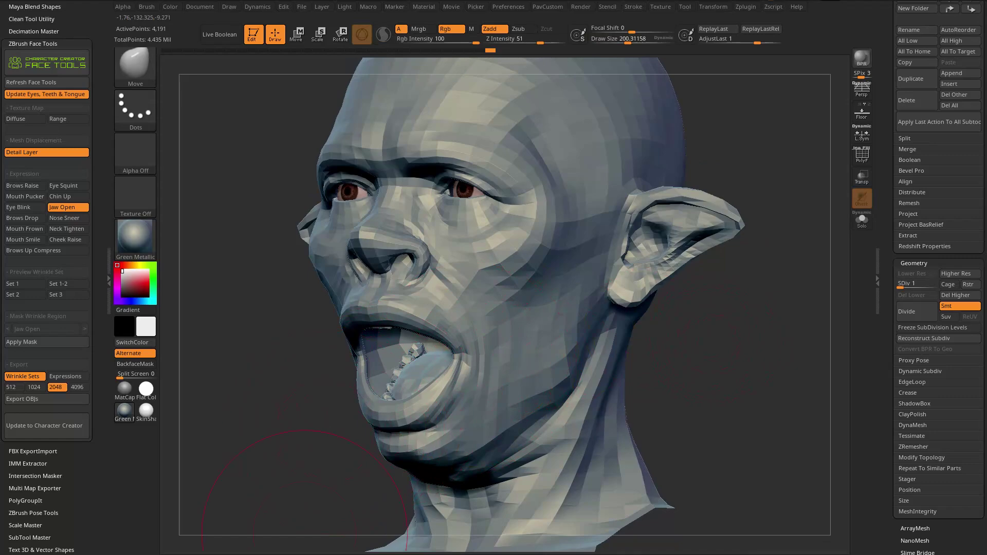
pyautogui.hotkey('alt', 'Tab')
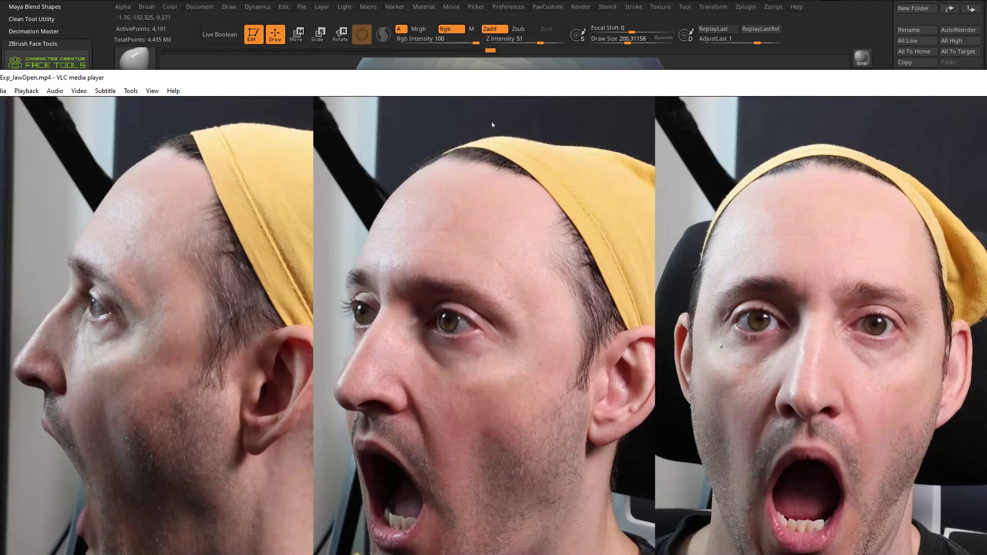
pyautogui.hotkey('alt', 'Tab')
# Back in ZBrush, reshape the open mouth at subdivision level 1 with a smaller Move brush
pyautogui.moveTo(705, 323)
pyautogui.mouseDown()
pyautogui.moveTo(664, 334)
pyautogui.moveTo(597, 329)
pyautogui.mouseUp()
pyautogui.press('[')
pyautogui.moveTo(366, 381); pyautogui.dragTo(368, 376)
pyautogui.press('[')
pyautogui.press('[')
pyautogui.moveTo(246, 360); pyautogui.dragTo(419, 341)
pyautogui.press('shift')
pyautogui.press('ctrl')
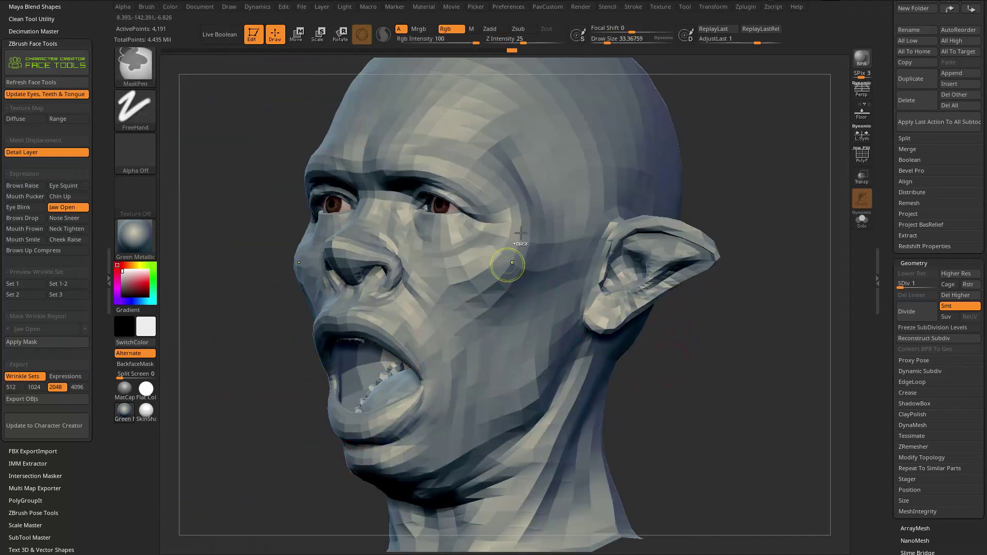
# Set the Smooth brush intensity to 18 and smooth the surface around the upper lip and mouth corner, undoing one stroke
pyautogui.keyDown('shift'); pyautogui.click(501, 39); pyautogui.keyUp('shift')
pyautogui.press('shift')
pyautogui.moveTo(645, 343)
pyautogui.mouseDown()
pyautogui.moveTo(438, 380)
pyautogui.moveTo(429, 414)
pyautogui.moveTo(515, 360)
pyautogui.moveTo(712, 322)
pyautogui.mouseUp()
pyautogui.hotkey('ctrl', 'z')
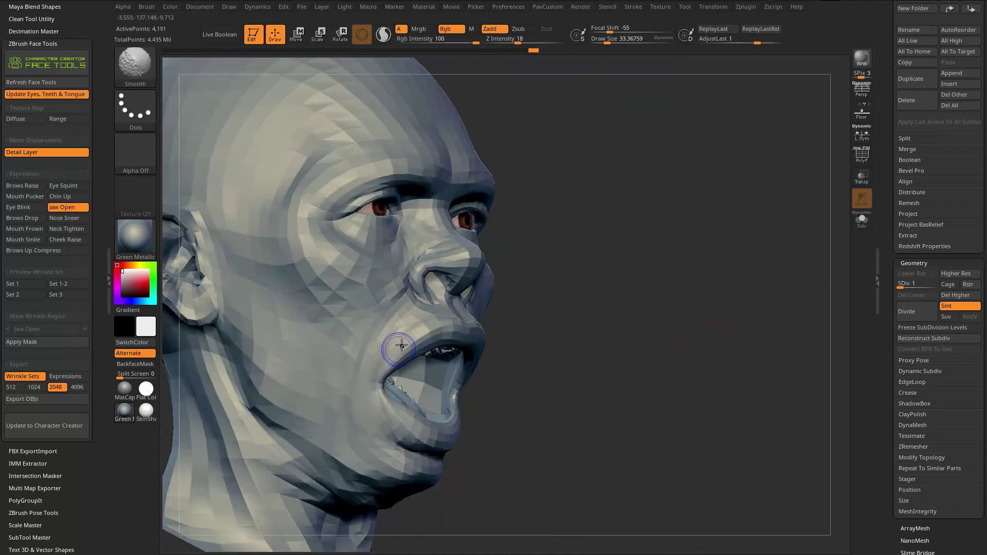
pyautogui.moveTo(507, 343); pyautogui.dragTo(383, 353)
pyautogui.moveTo(620, 400); pyautogui.dragTo(599, 321)
# Adjust the lips and mouth corners with the Move brush, reducing its draw size to about 46
pyautogui.press('s')
pyautogui.moveTo(396, 381); pyautogui.dragTo(422, 381)
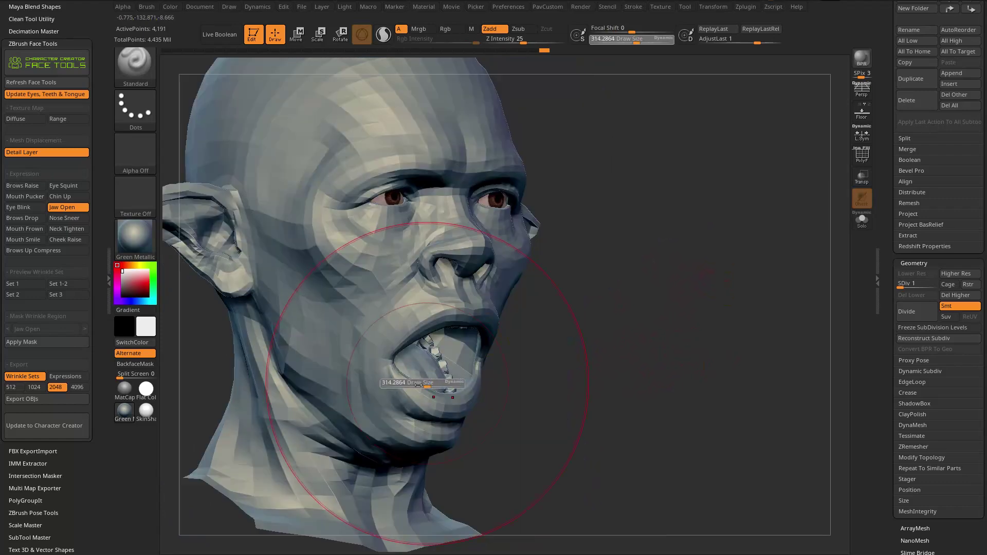
pyautogui.press('b')
pyautogui.press('m')
pyautogui.press('v')
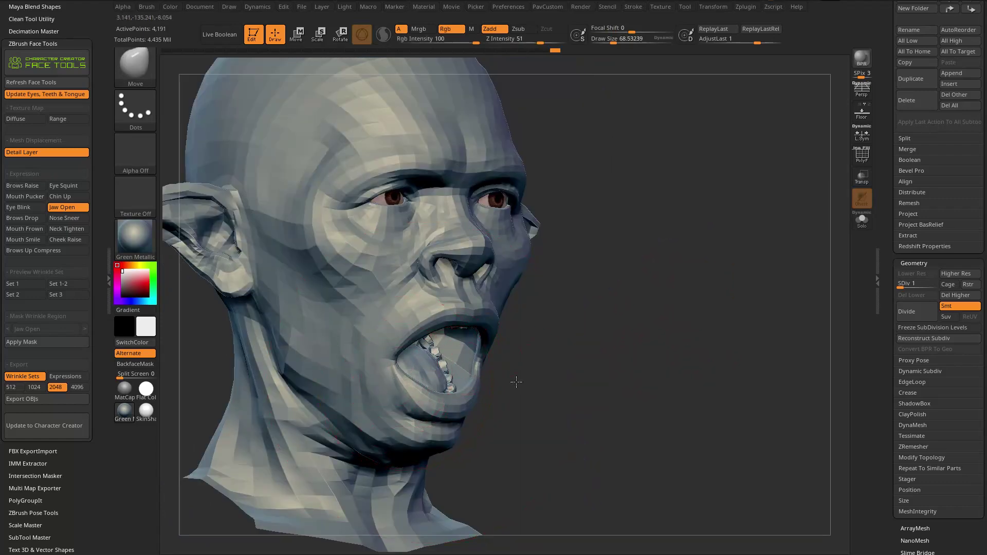
pyautogui.moveTo(527, 371); pyautogui.dragTo(410, 389)
pyautogui.moveTo(652, 356); pyautogui.dragTo(637, 289)
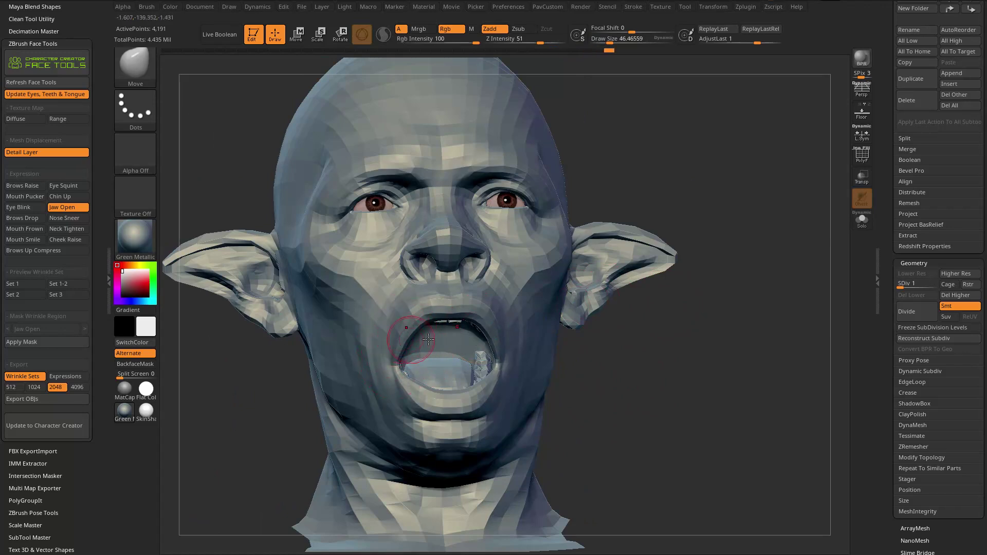
pyautogui.moveTo(429, 340); pyautogui.dragTo(386, 381)
# Raise the head to subdivision level 2 and check the reshaped mouth from both sides
pyautogui.moveTo(573, 322); pyautogui.dragTo(717, 352)
pyautogui.moveTo(722, 307); pyautogui.dragTo(833, 301)
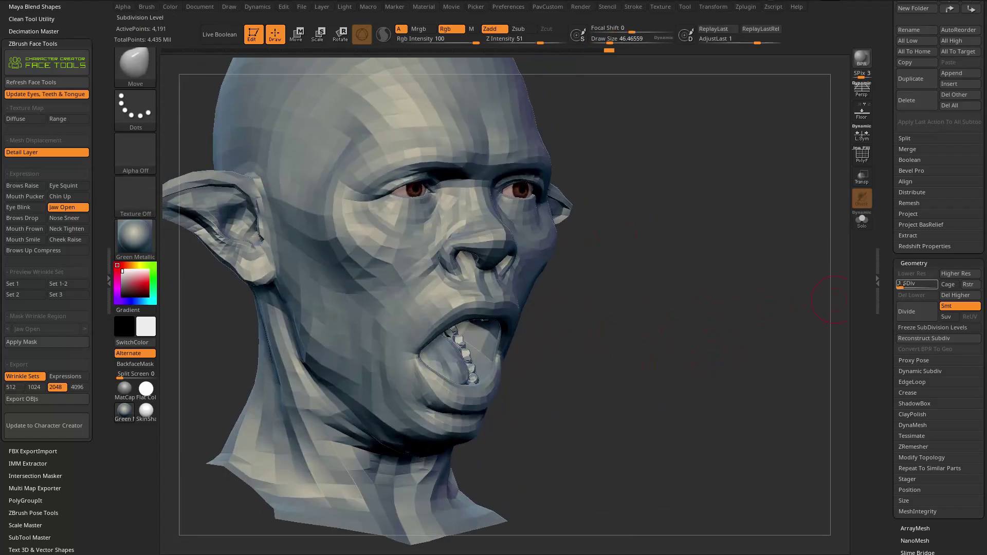
pyautogui.moveTo(564, 346); pyautogui.dragTo(723, 356)
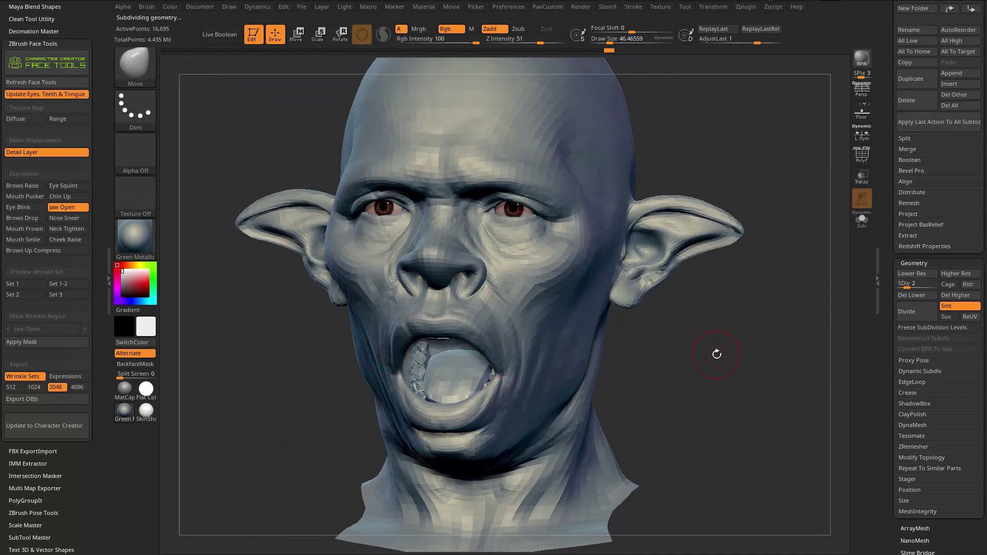
pyautogui.moveTo(675, 341); pyautogui.dragTo(676, 371)
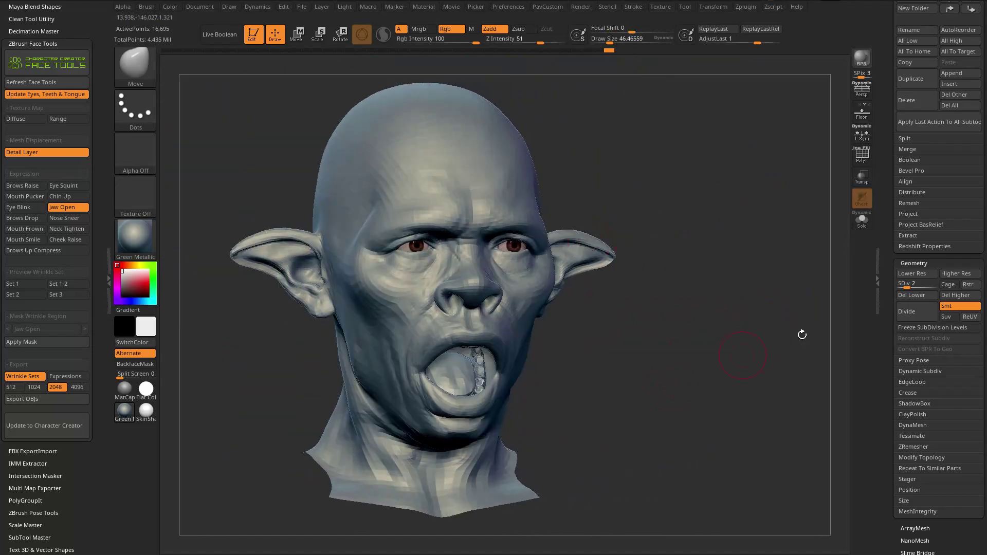
# Raise the head to subdivision level 6 and turn on the painted colour of CC_Base_SkinHead
pyautogui.click(932, 284)
pyautogui.scroll(8, 962, 288)
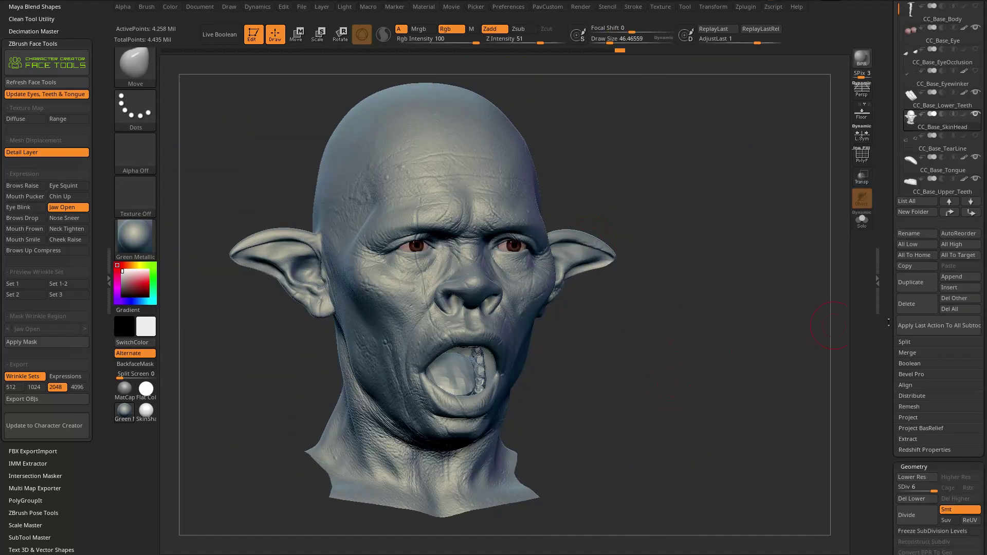
pyautogui.click(965, 309)
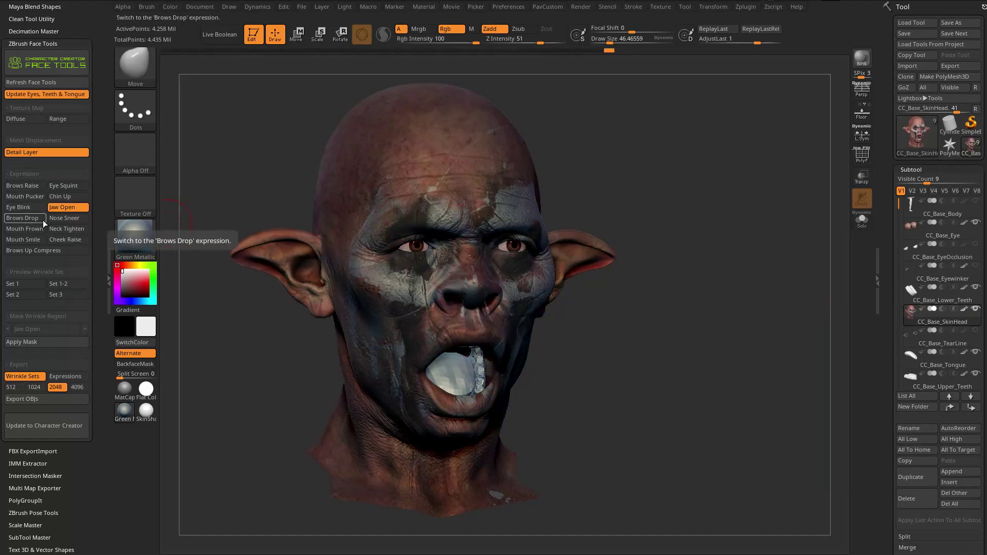
# Switch the head to the Brows Drop expression and turn off the painted colour of CC_Base_SkinHead
pyautogui.keyDown('alt'); pyautogui.click(306, 261); pyautogui.keyUp('alt')
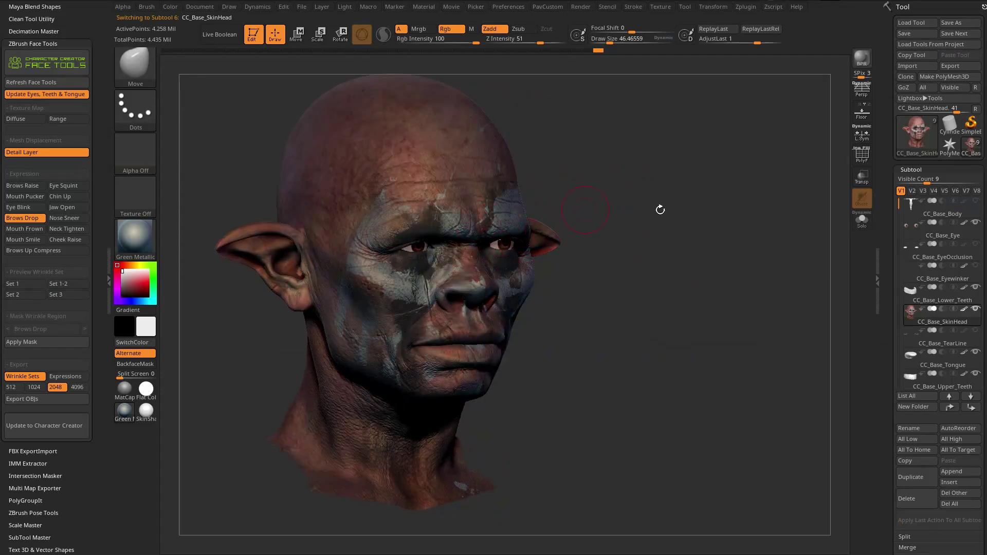
pyautogui.moveTo(660, 210); pyautogui.dragTo(697, 210)
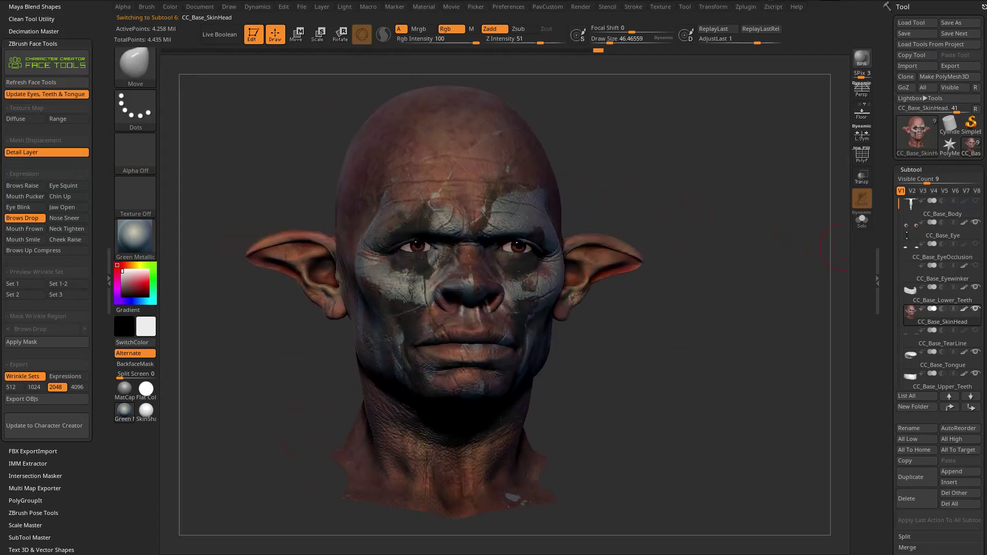
pyautogui.click(964, 311)
# Lower the head to subdivision level 4 and apply the Brows Drop wrinkle-region mask
pyautogui.keyDown('alt'); pyautogui.moveTo(712, 253); pyautogui.dragTo(813, 280); pyautogui.keyUp('alt')
pyautogui.keyDown('alt'); pyautogui.moveTo(820, 67); pyautogui.dragTo(823, 137); pyautogui.keyUp('alt')
pyautogui.moveTo(645, 251); pyautogui.dragTo(596, 256)
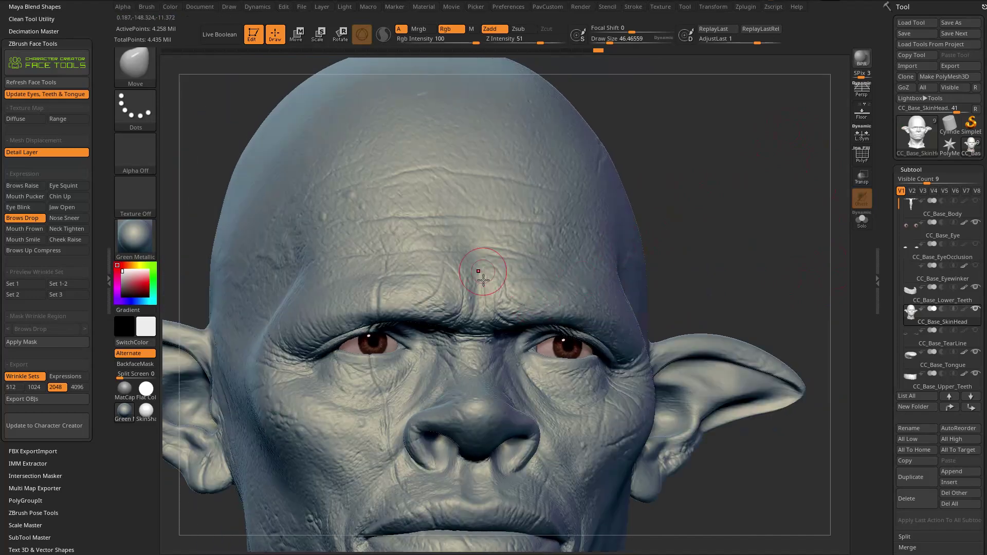
pyautogui.moveTo(695, 254); pyautogui.dragTo(620, 292)
pyautogui.scroll(-10, 939, 308)
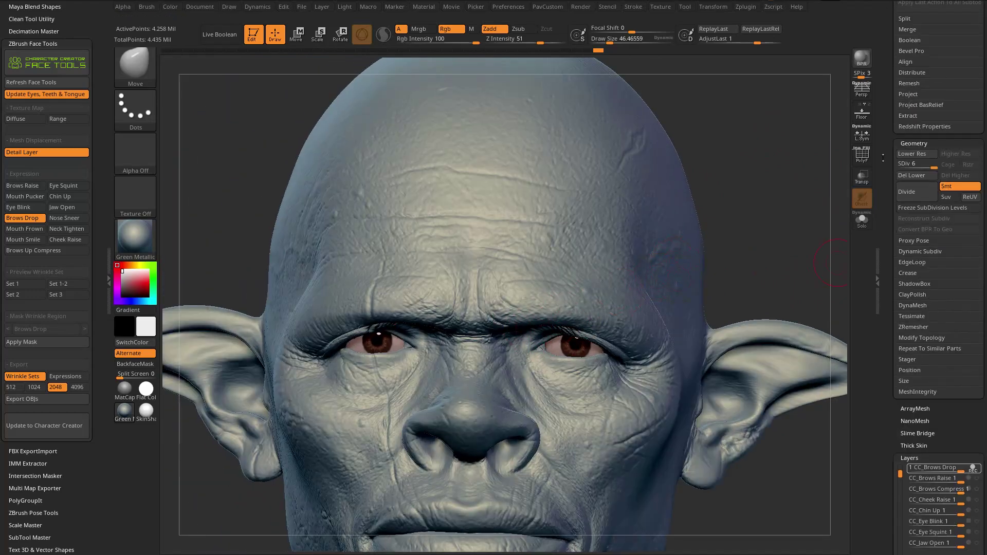
pyautogui.moveTo(921, 178); pyautogui.dragTo(920, 178)
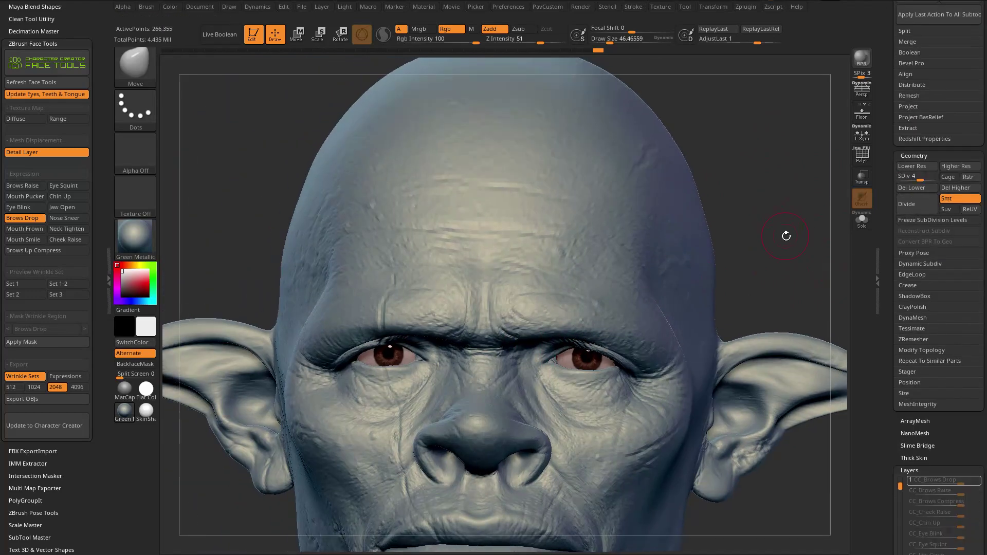
pyautogui.click(41, 341)
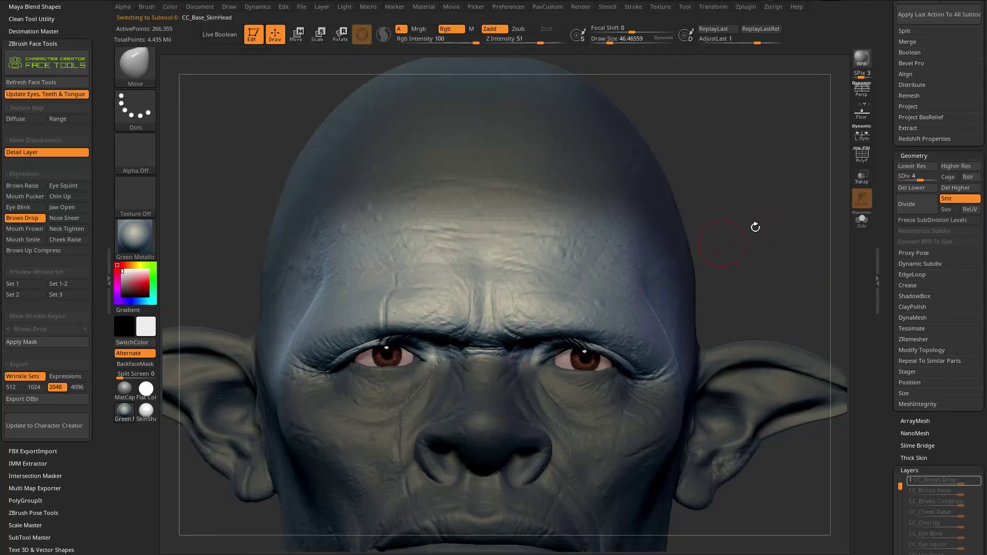
# Smooth the top of the nose bridge and build up the folds between the brows with the Standard brush at draw size about 29
pyautogui.moveTo(747, 222); pyautogui.dragTo(766, 205)
pyautogui.keyDown('shift'); pyautogui.moveTo(504, 340); pyautogui.dragTo(470, 350); pyautogui.keyUp('shift')
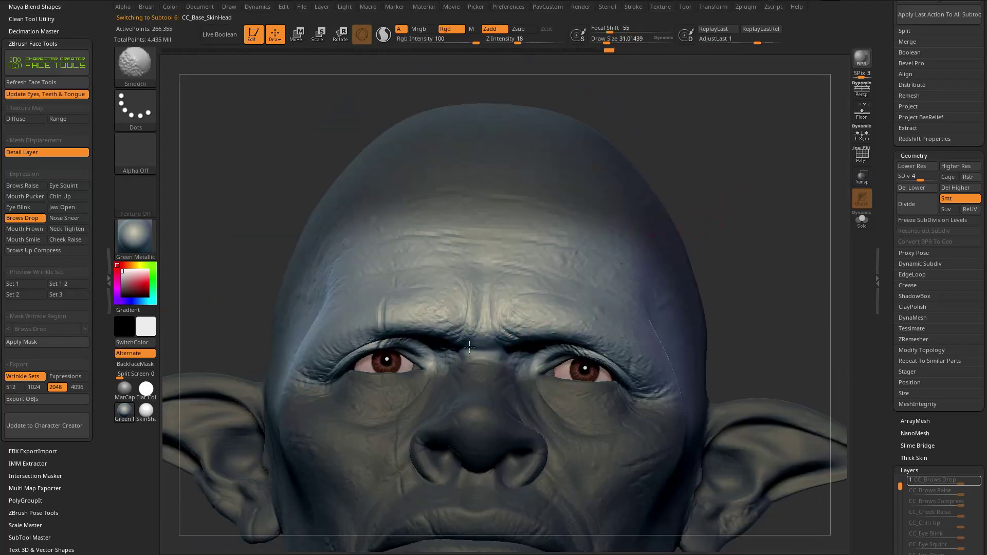
pyautogui.moveTo(688, 230); pyautogui.dragTo(946, 231)
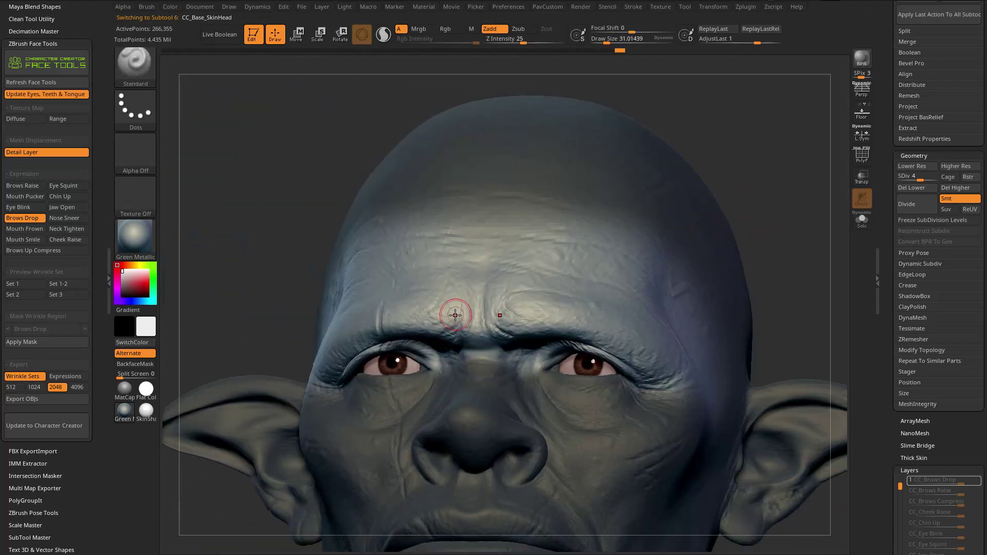
pyautogui.moveTo(728, 208); pyautogui.dragTo(568, 260)
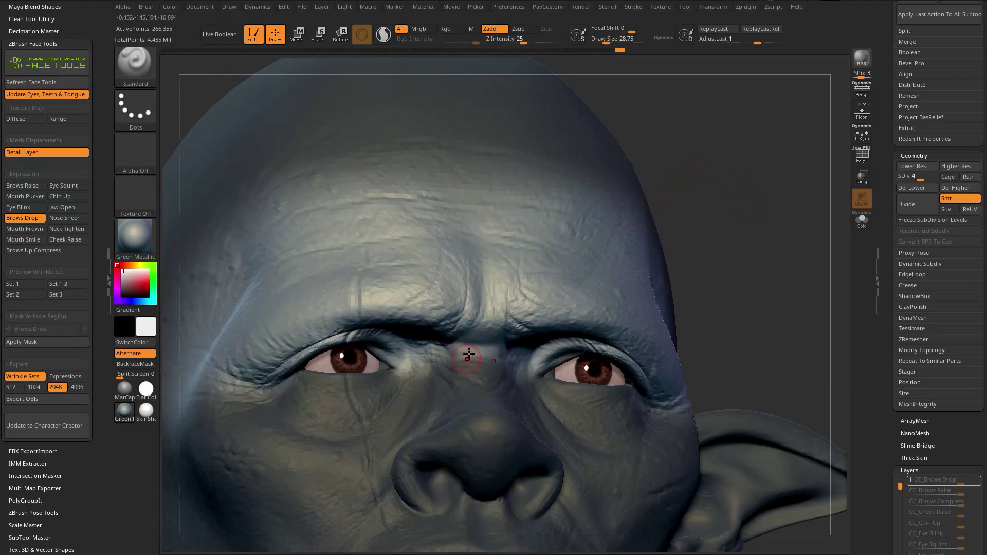
pyautogui.moveTo(723, 241); pyautogui.dragTo(715, 223)
pyautogui.moveTo(499, 296); pyautogui.dragTo(500, 273, button='right')
pyautogui.moveTo(453, 356)
pyautogui.mouseDown()
pyautogui.moveTo(509, 361)
pyautogui.moveTo(458, 354)
pyautogui.mouseUp()
pyautogui.moveTo(439, 337); pyautogui.dragTo(431, 329, button='right')
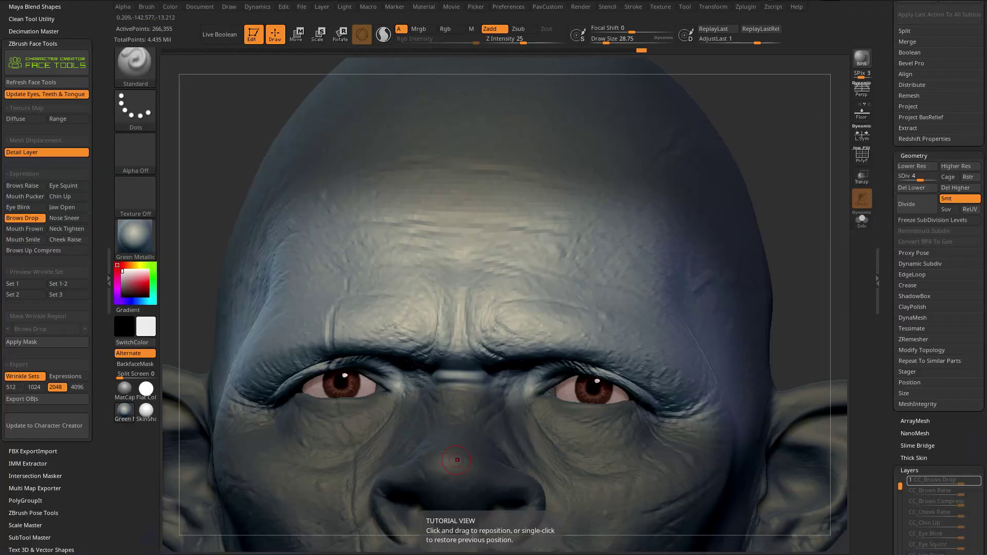
pyautogui.moveTo(456, 459); pyautogui.dragTo(730, 130, button='right')
pyautogui.moveTo(611, 243); pyautogui.dragTo(753, 154, button='right')
pyautogui.moveTo(829, 76)
pyautogui.mouseDown(button='right')
pyautogui.moveTo(665, 179)
pyautogui.moveTo(730, 176)
pyautogui.moveTo(715, 201)
pyautogui.moveTo(567, 275)
pyautogui.mouseUp(button='right')
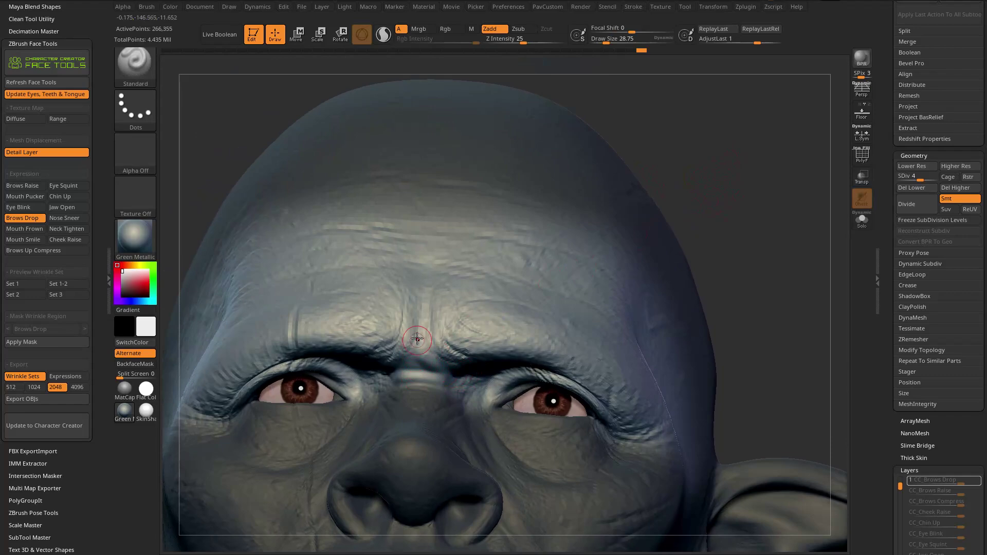
# Carve the frown creases at the inner brows with the Dam_Standard brush at draw sizes of about 99 to 150
pyautogui.press('b')
pyautogui.press('d')
pyautogui.press('s')
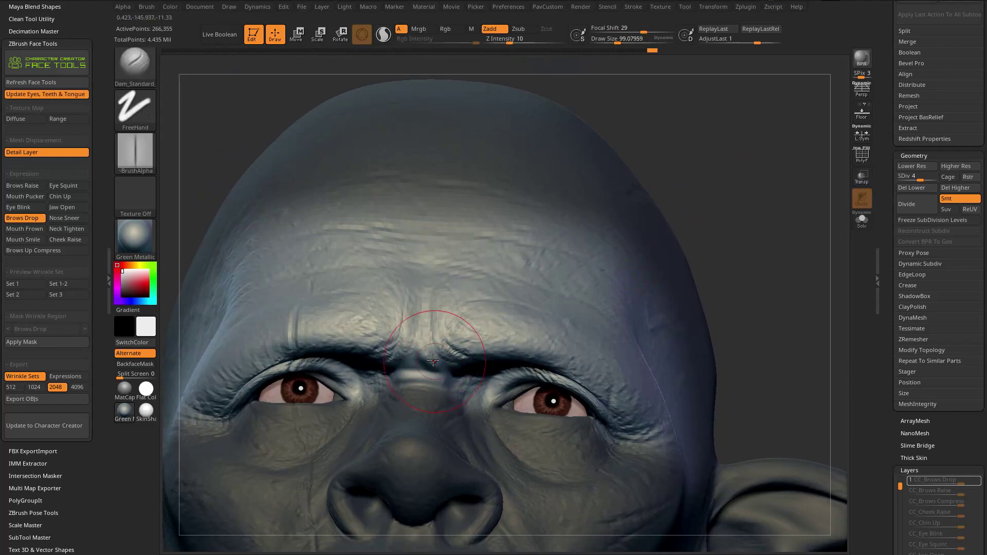
pyautogui.moveTo(730, 212); pyautogui.dragTo(740, 155)
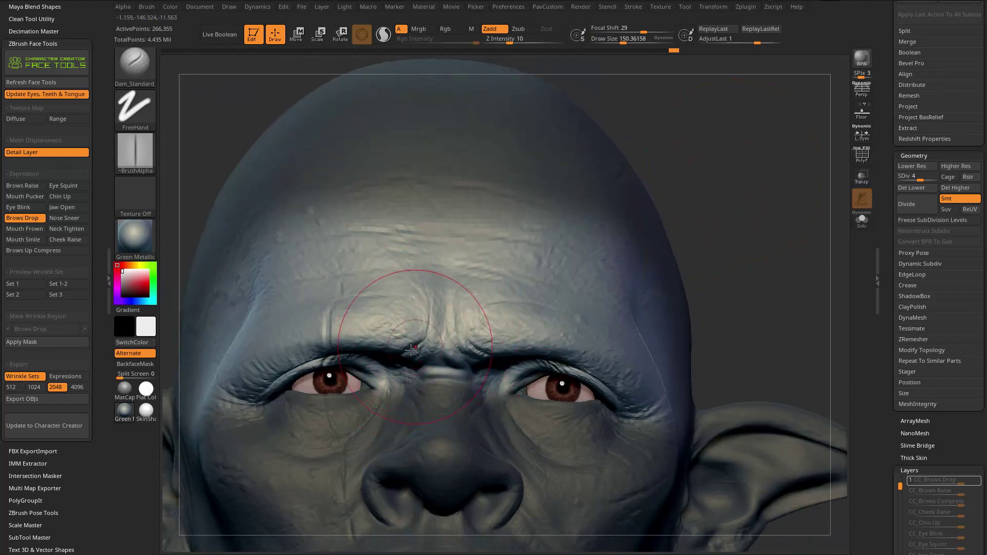
pyautogui.moveTo(707, 192); pyautogui.dragTo(705, 170)
pyautogui.press('[')
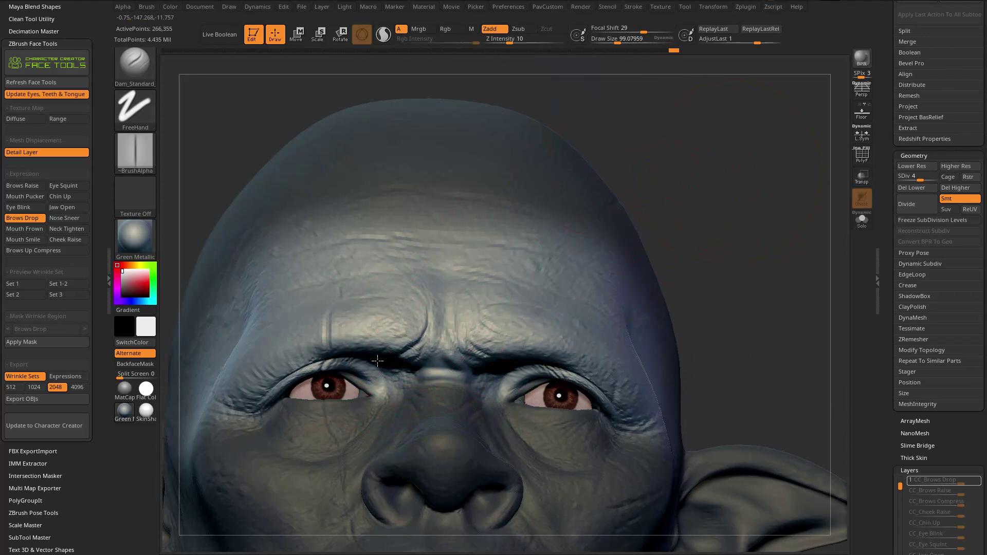
pyautogui.moveTo(669, 242); pyautogui.dragTo(429, 349)
pyautogui.moveTo(601, 228); pyautogui.dragTo(650, 187)
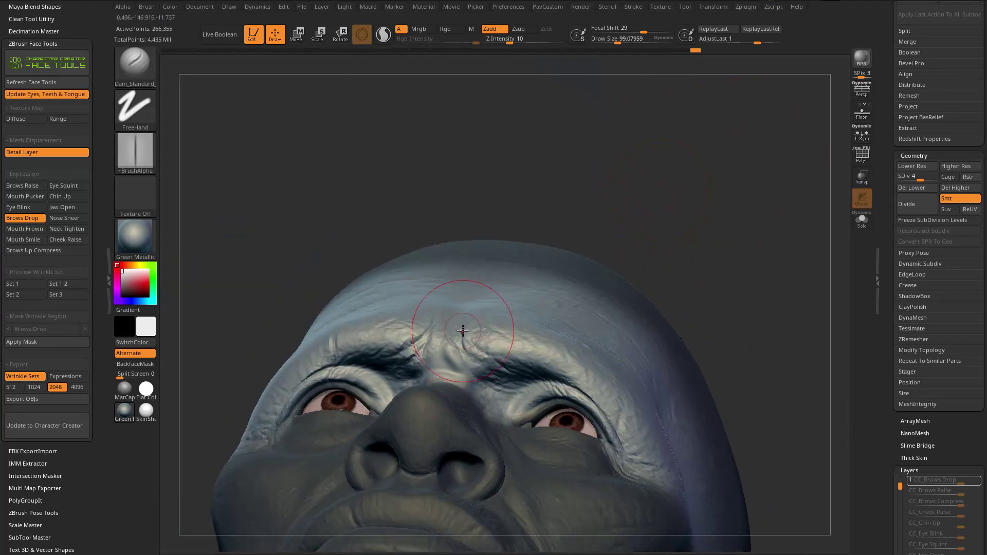
# Deepen the crease beside the inner brow with the Dam_Standard brush, enlarging its draw size to about 121
pyautogui.moveTo(506, 361); pyautogui.dragTo(457, 359, button='right')
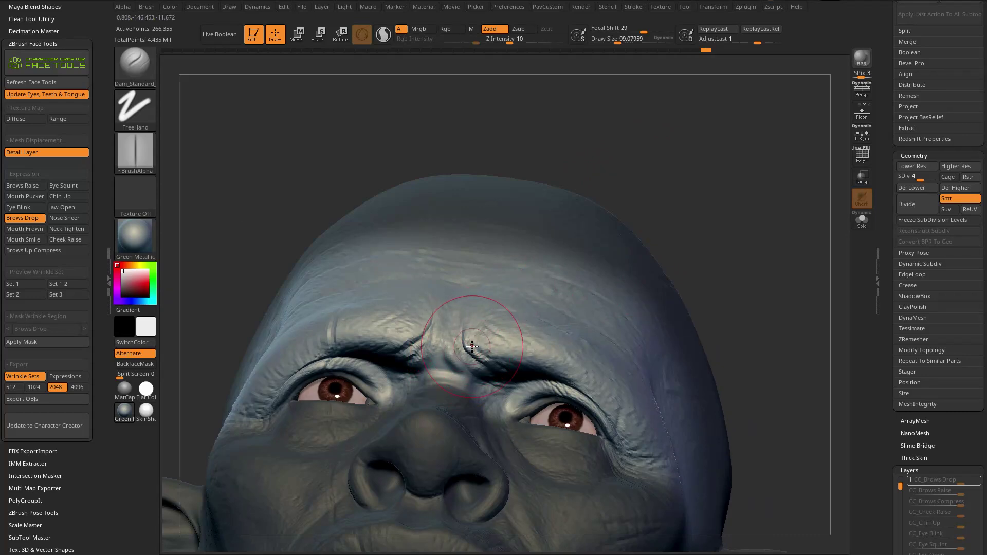
pyautogui.press('shift')
pyautogui.press('s')
pyautogui.moveTo(460, 350); pyautogui.dragTo(470, 350)
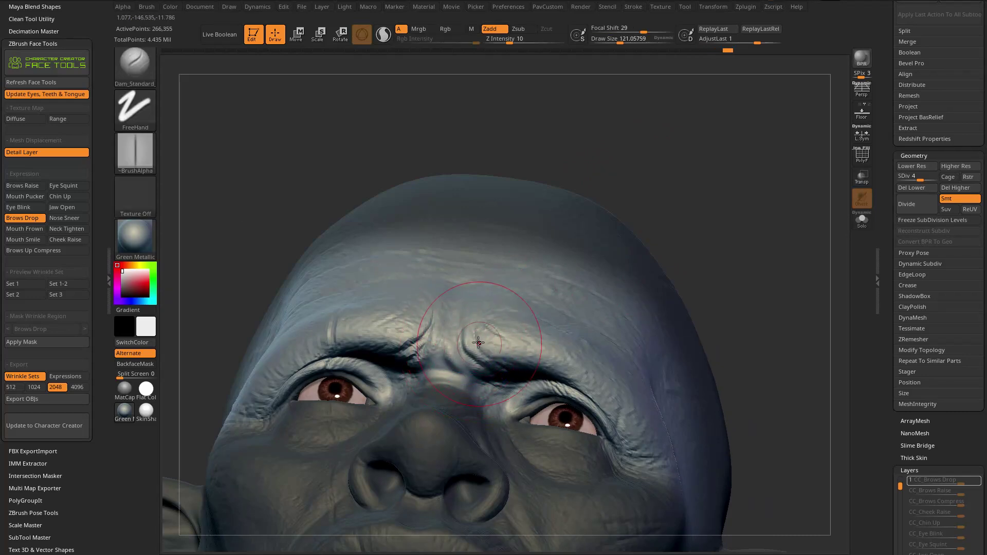
# Add finer vertical folds between the brows with the Standard brush at draw size about 19
pyautogui.moveTo(693, 215)
pyautogui.mouseDown()
pyautogui.moveTo(730, 256)
pyautogui.moveTo(681, 221)
pyautogui.mouseUp()
pyautogui.press('b')
pyautogui.press('s')
pyautogui.press('t')
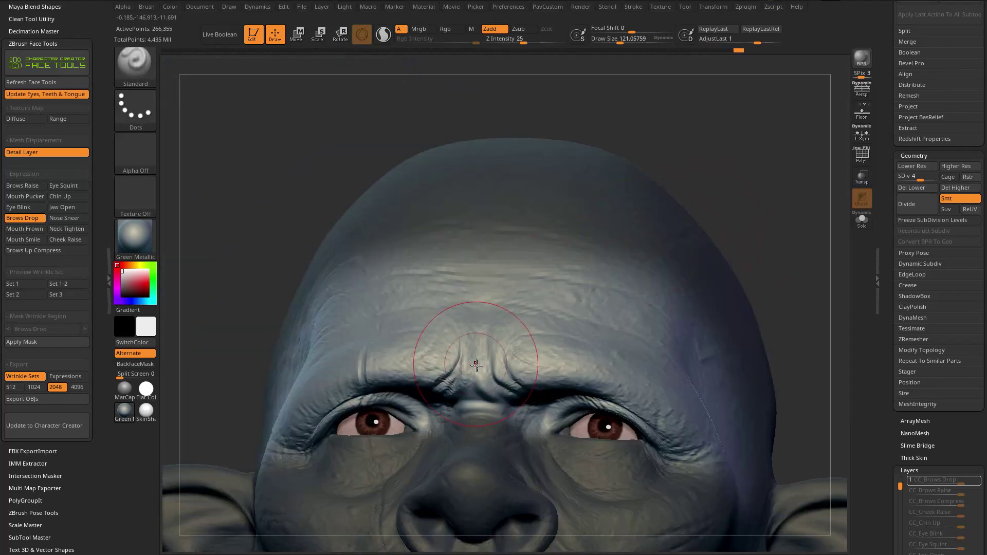
pyautogui.moveTo(495, 360)
pyautogui.mouseDown(button='right')
pyautogui.moveTo(489, 380)
pyautogui.moveTo(490, 362)
pyautogui.moveTo(517, 359)
pyautogui.moveTo(517, 297)
pyautogui.mouseUp(button='right')
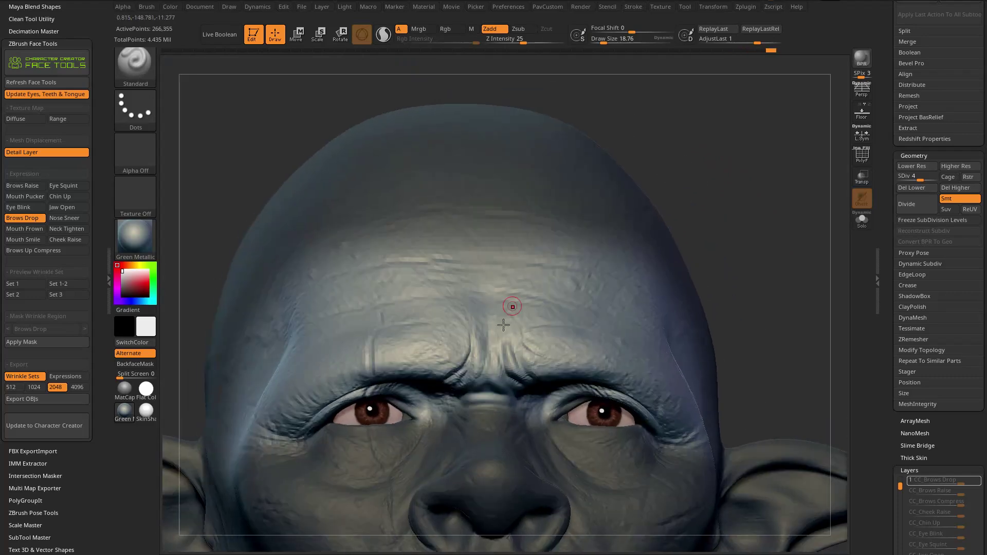
pyautogui.moveTo(517, 385); pyautogui.dragTo(514, 364, button='right')
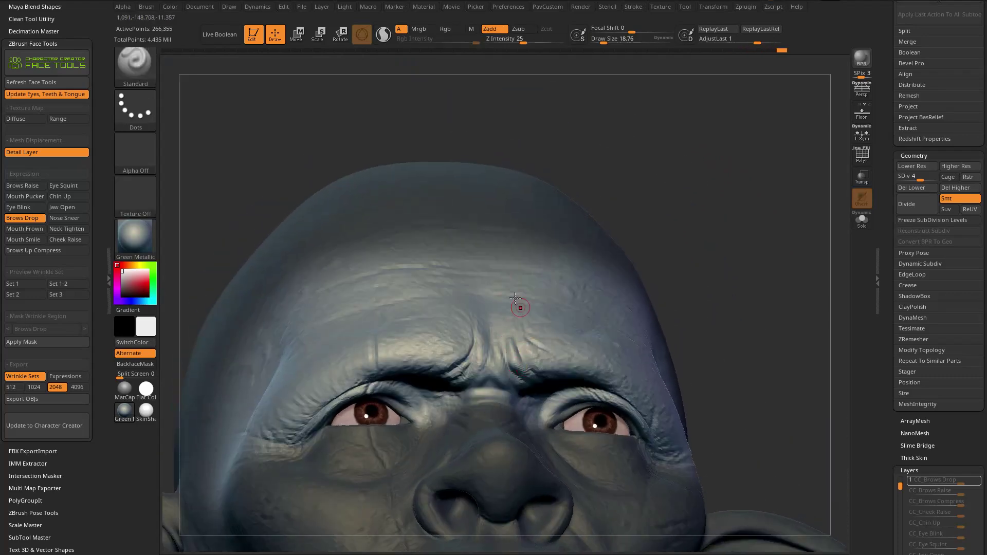
pyautogui.moveTo(520, 307); pyautogui.dragTo(520, 356, button='right')
pyautogui.moveTo(665, 256)
pyautogui.mouseDown(button='right')
pyautogui.moveTo(483, 342)
pyautogui.moveTo(485, 332)
pyautogui.mouseUp(button='right')
# Build up the frown folds above the nose bridge with the Standard brush at draw size about 31
pyautogui.moveTo(467, 305); pyautogui.dragTo(435, 346)
pyautogui.moveTo(442, 342); pyautogui.dragTo(463, 325, button='right')
pyautogui.press('s')
pyautogui.moveTo(466, 327)
pyautogui.mouseDown()
pyautogui.moveTo(474, 328)
pyautogui.moveTo(437, 343)
pyautogui.mouseUp()
pyautogui.moveTo(484, 309); pyautogui.dragTo(466, 346)
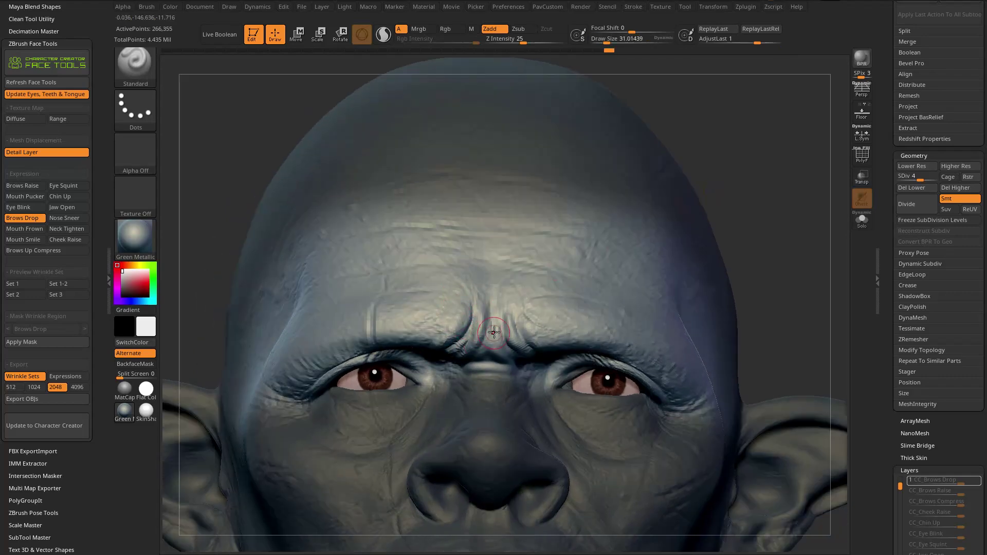
pyautogui.moveTo(668, 282); pyautogui.dragTo(497, 354, button='right')
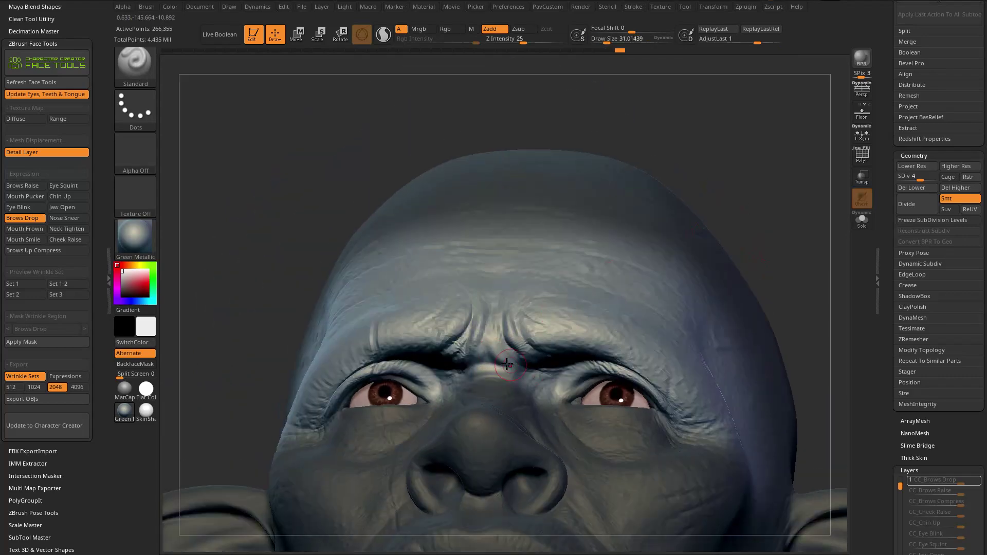
# Carve the crease across the nose bridge with the Dam_Standard brush at draw sizes of about 55 and 103
pyautogui.moveTo(741, 221)
pyautogui.mouseDown()
pyautogui.moveTo(652, 216)
pyautogui.moveTo(663, 144)
pyautogui.mouseUp()
pyautogui.press('b')
pyautogui.press('d')
pyautogui.press('s')
pyautogui.press('s')
pyautogui.moveTo(426, 370); pyautogui.dragTo(431, 370)
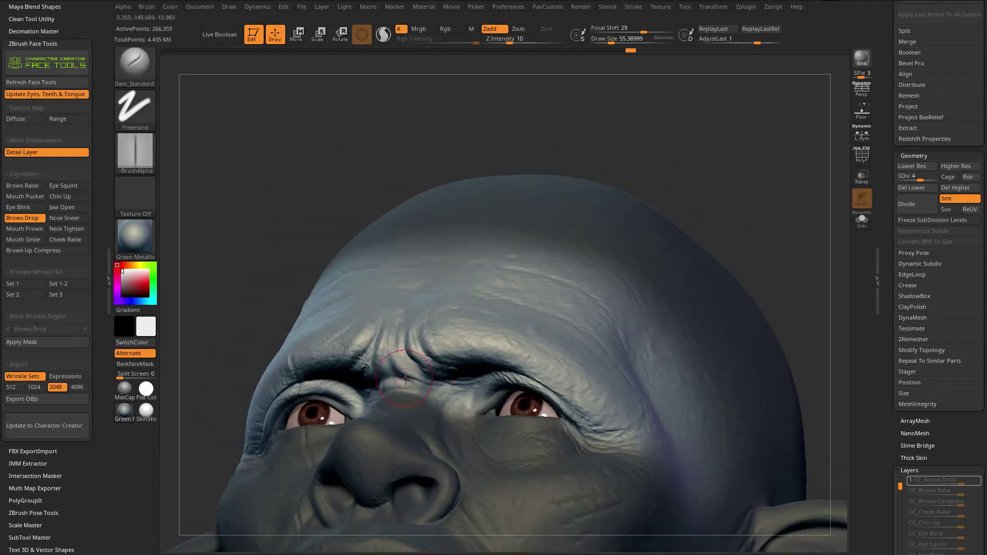
pyautogui.moveTo(714, 166); pyautogui.dragTo(455, 372)
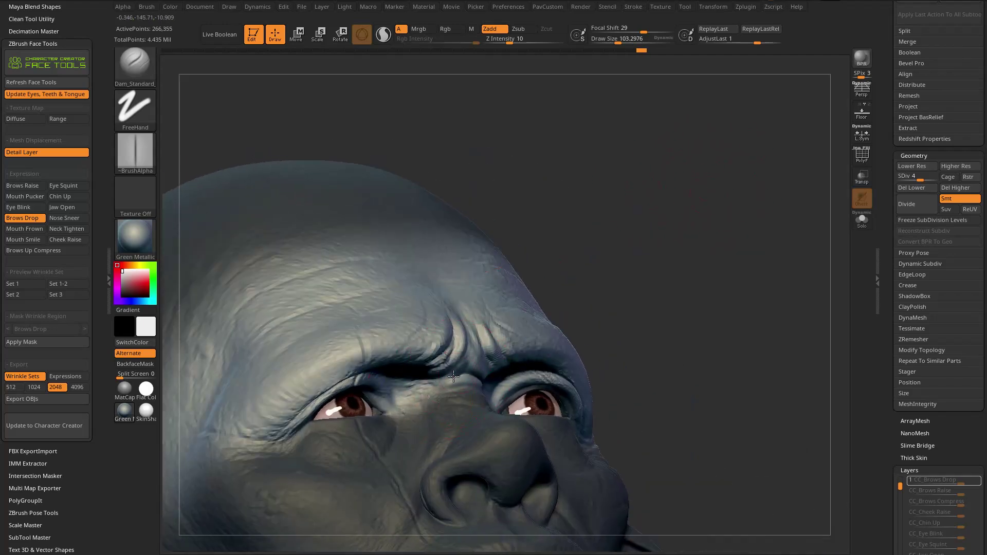
pyautogui.moveTo(646, 260); pyautogui.dragTo(509, 330)
# Raise the head to subdivision level 6 and smooth the crease across the nose bridge with a draw size of about 22
pyautogui.moveTo(802, 257); pyautogui.dragTo(843, 216)
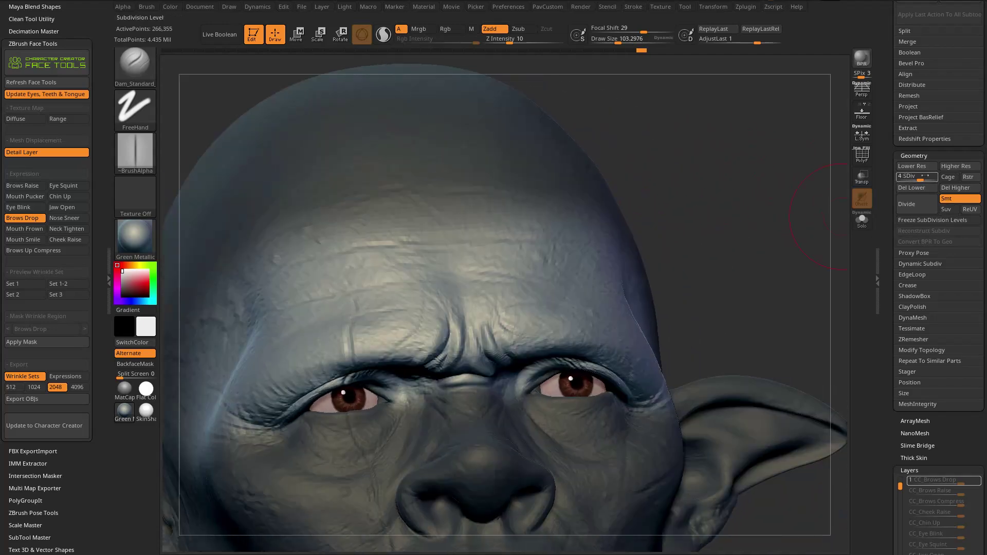
pyautogui.moveTo(693, 342)
pyautogui.mouseDown()
pyautogui.moveTo(721, 165)
pyautogui.moveTo(661, 222)
pyautogui.moveTo(711, 246)
pyautogui.moveTo(457, 371)
pyautogui.mouseUp()
pyautogui.press('shift')
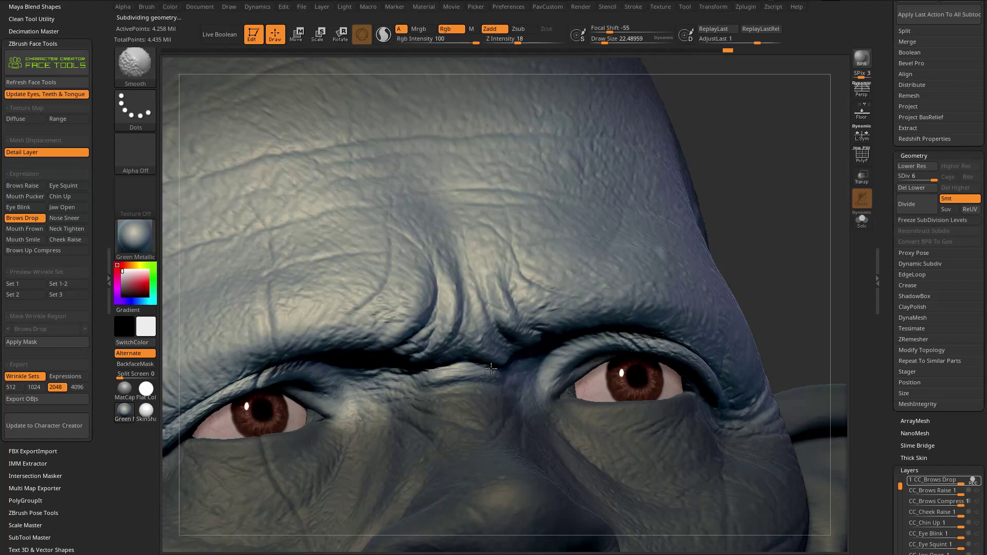
pyautogui.press('space')
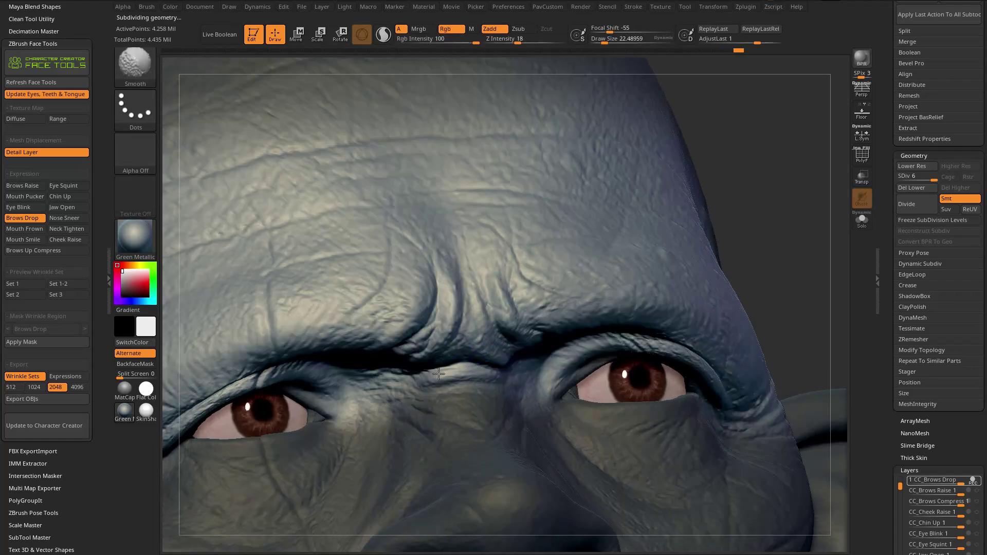
# Set the Standard brush to use Alpha 23 with a Z intensity of 6
pyautogui.moveTo(762, 190)
pyautogui.mouseDown()
pyautogui.moveTo(761, 172)
pyautogui.moveTo(757, 196)
pyautogui.moveTo(771, 205)
pyautogui.moveTo(742, 204)
pyautogui.mouseUp()
pyautogui.press('s')
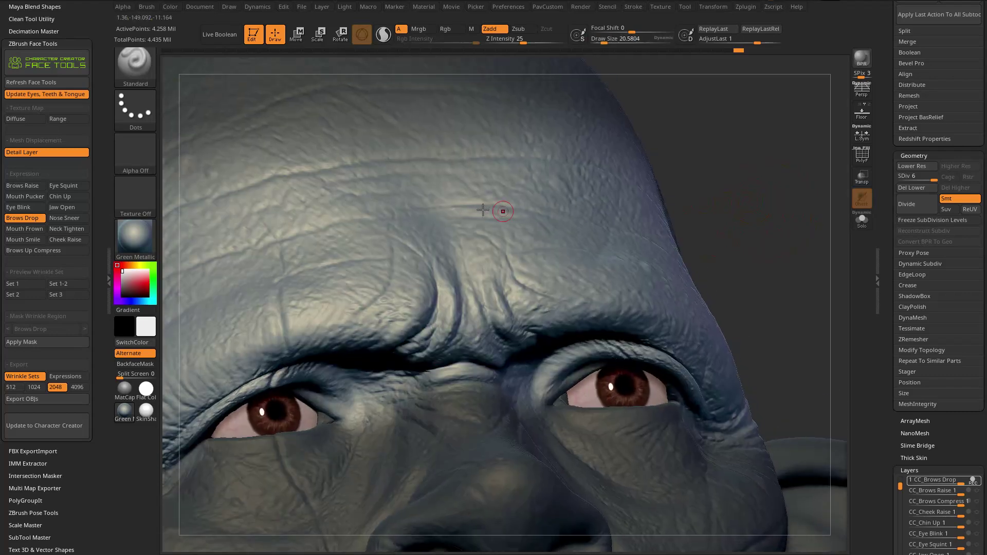
pyautogui.click(146, 119)
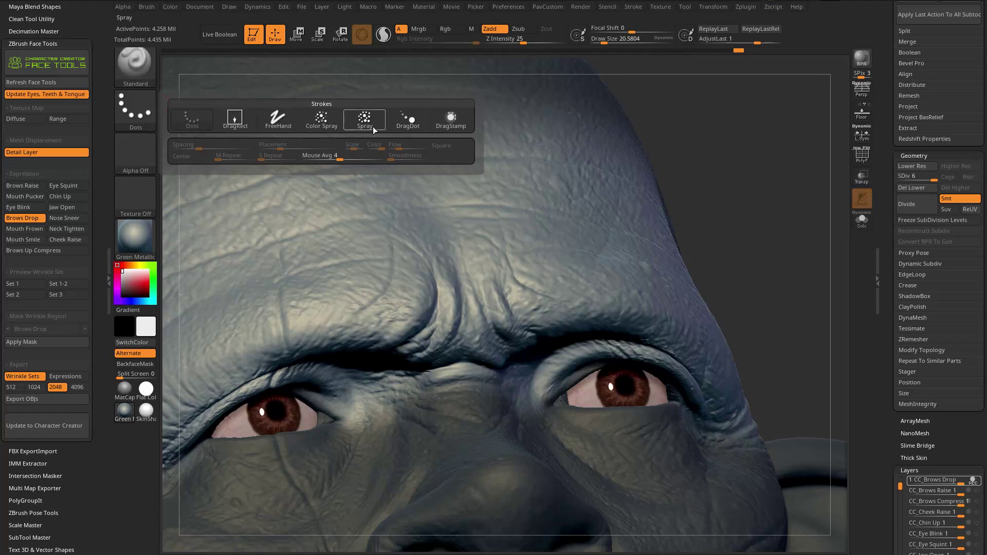
pyautogui.click(135, 154)
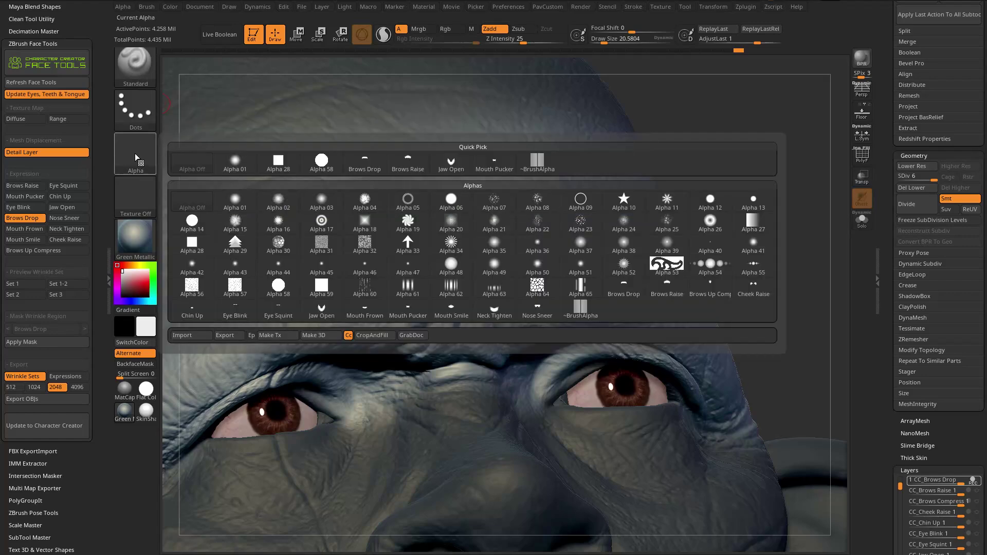
pyautogui.click(580, 229)
pyautogui.moveTo(729, 177); pyautogui.dragTo(734, 134)
pyautogui.click(504, 41)
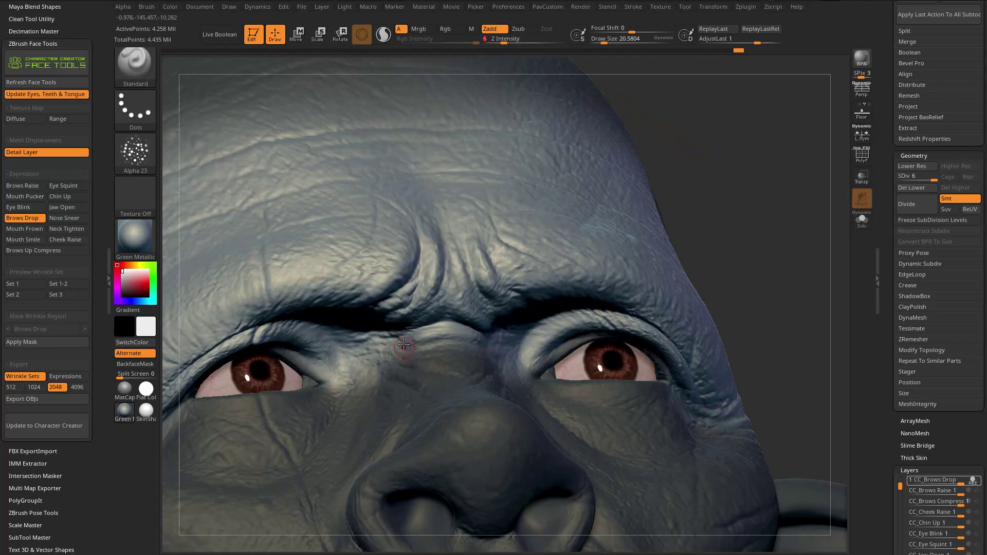
# Add fine skin texture around the brows and nose bridge with the alpha brush, enlarging its draw size to about 59 and then 183
pyautogui.press('s')
pyautogui.click(419, 326)
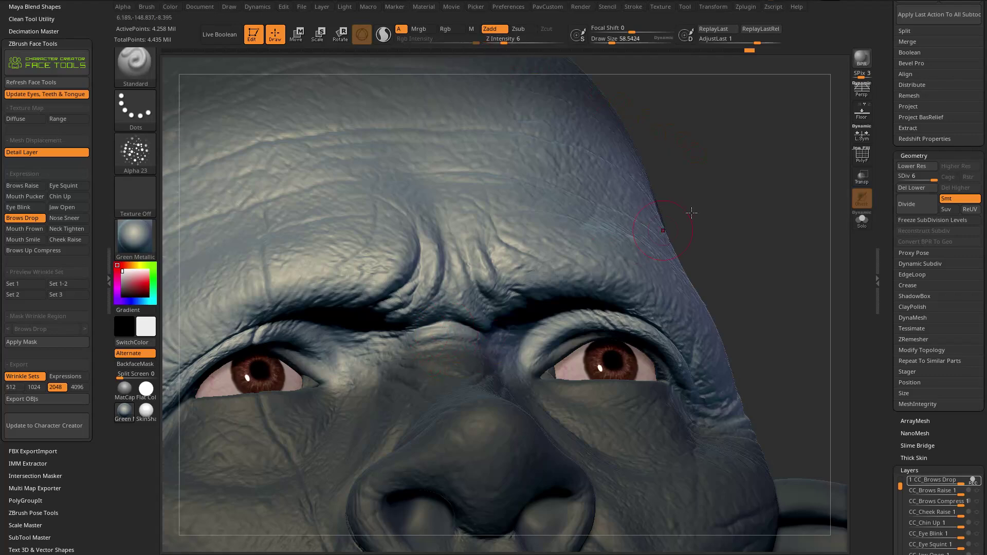
pyautogui.moveTo(656, 234); pyautogui.dragTo(478, 308)
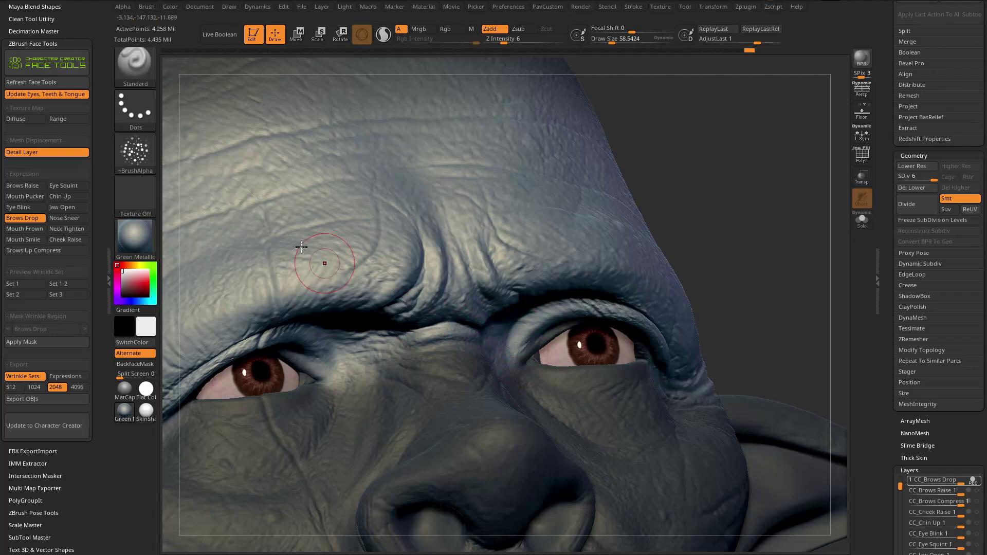
pyautogui.press('s')
pyautogui.click(423, 340)
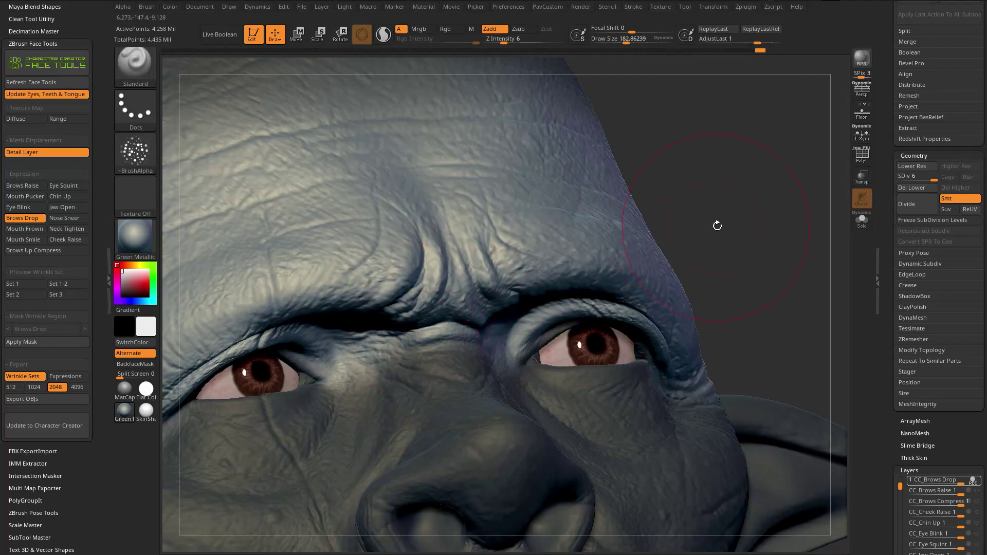
# Turn on the painted colour of CC_Base_SkinHead and check the Brows Drop frown from the front and below
pyautogui.moveTo(709, 228); pyautogui.dragTo(638, 232)
pyautogui.keyDown('alt'); pyautogui.moveTo(822, 288); pyautogui.dragTo(771, 227); pyautogui.keyUp('alt')
pyautogui.moveTo(739, 163)
pyautogui.mouseDown()
pyautogui.moveTo(795, 154)
pyautogui.moveTo(730, 216)
pyautogui.moveTo(668, 226)
pyautogui.moveTo(744, 230)
pyautogui.mouseUp()
pyautogui.scroll(10, 921, 187)
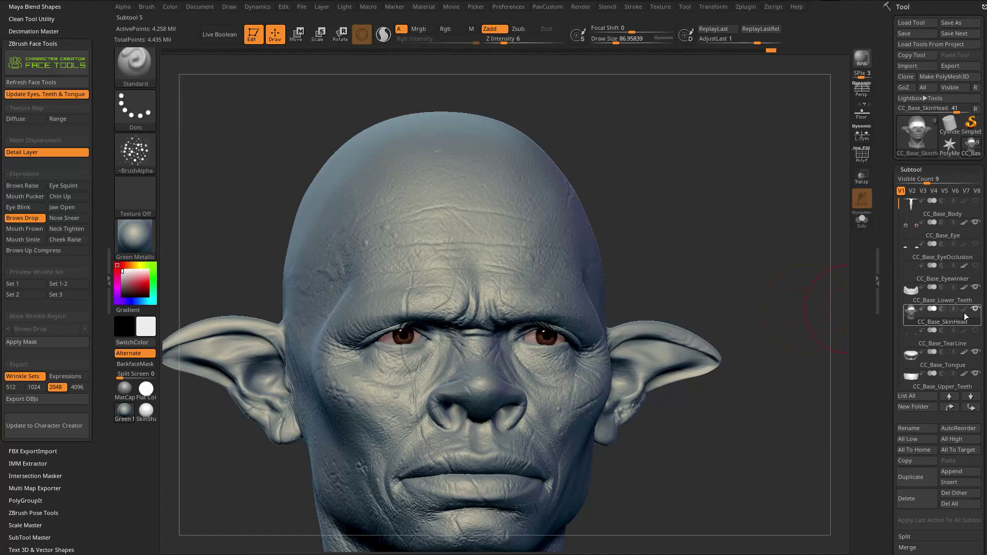
pyautogui.click(964, 309)
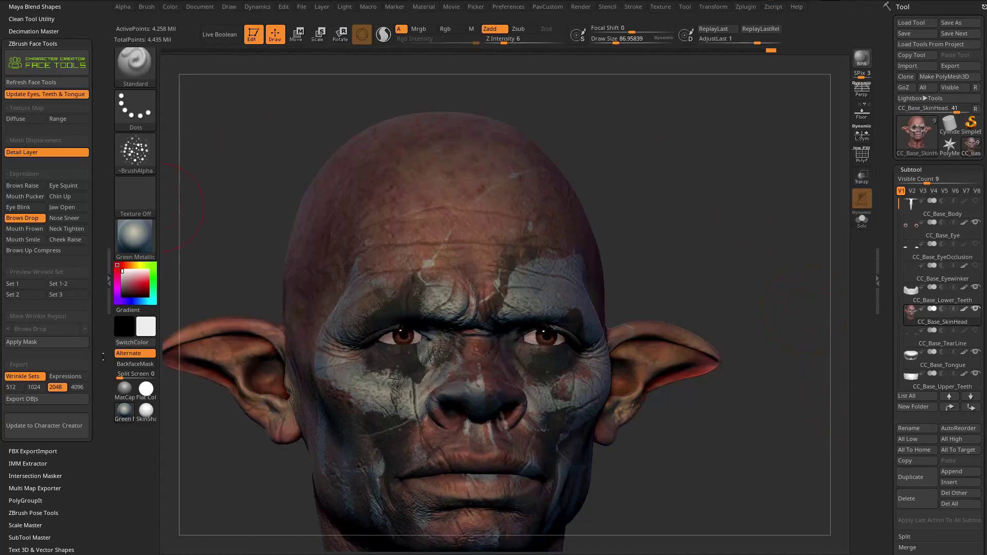
pyautogui.moveTo(470, 339); pyautogui.dragTo(464, 315, button='right')
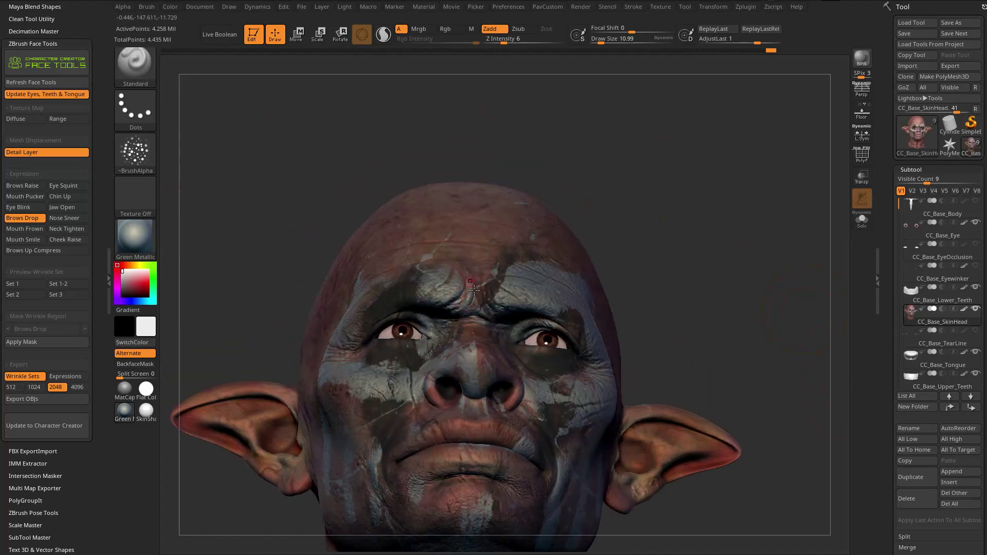
# Load the Nose Sneer expression and turn off the painted colour of CC_Base_SkinHead
pyautogui.moveTo(624, 203)
pyautogui.mouseDown(button='right')
pyautogui.moveTo(683, 223)
pyautogui.moveTo(608, 222)
pyautogui.mouseUp(button='right')
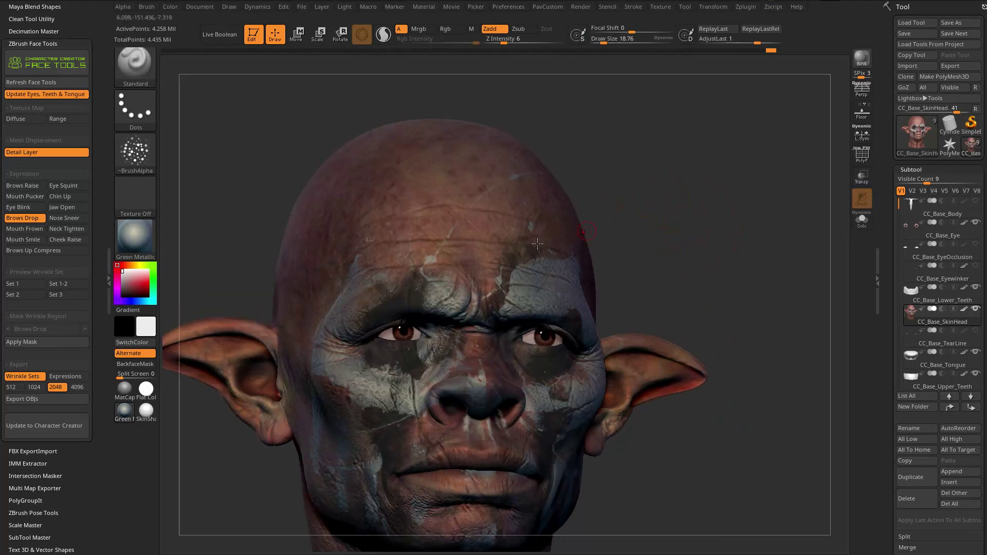
pyautogui.click(64, 218)
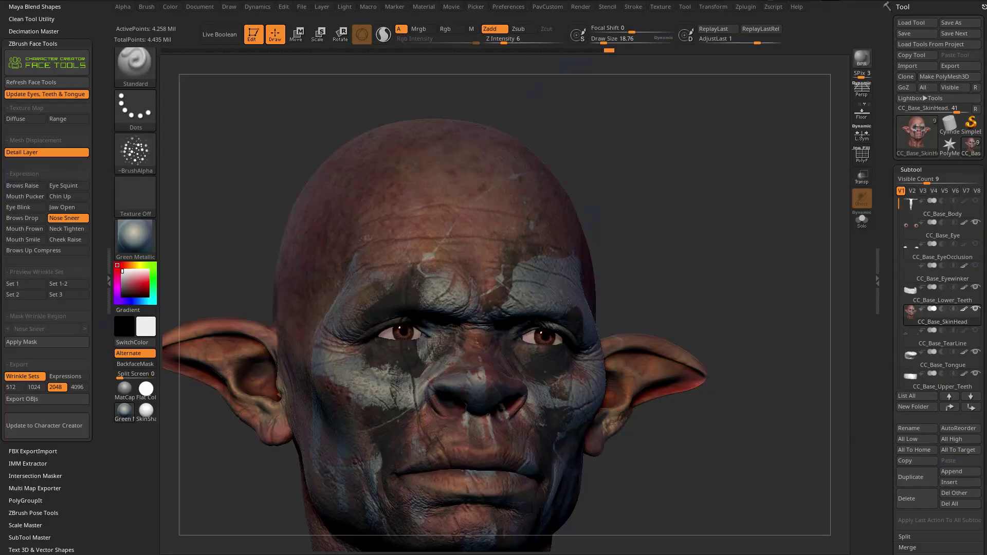
pyautogui.moveTo(863, 257); pyautogui.dragTo(841, 256)
pyautogui.click(965, 309)
pyautogui.scroll(-10, 956, 257)
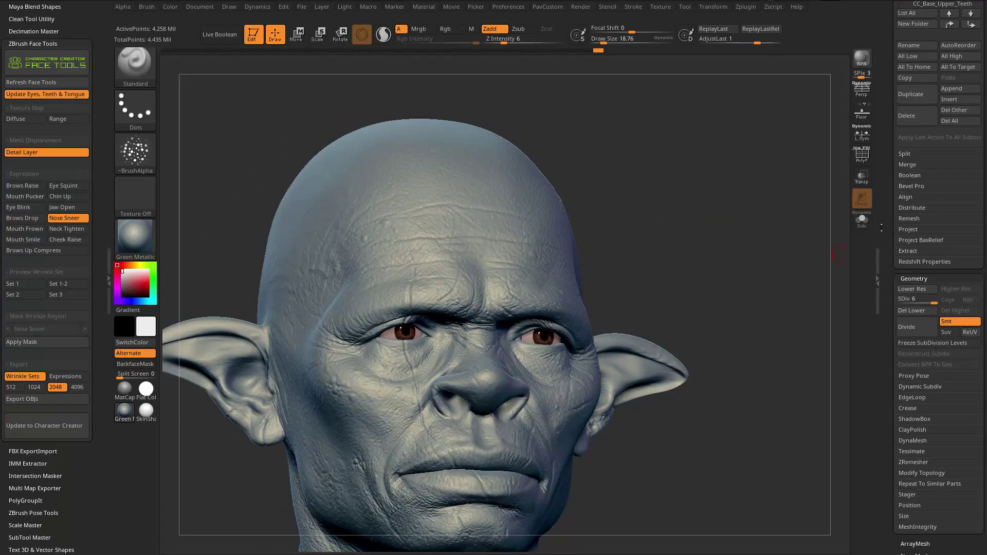
# Find the CC_Nose Sneer layer, inspect its effect on the face, and toggle its recording for sculpting
pyautogui.click(971, 225)
pyautogui.moveTo(960, 230)
pyautogui.mouseDown()
pyautogui.moveTo(931, 231)
pyautogui.moveTo(960, 230)
pyautogui.mouseUp()
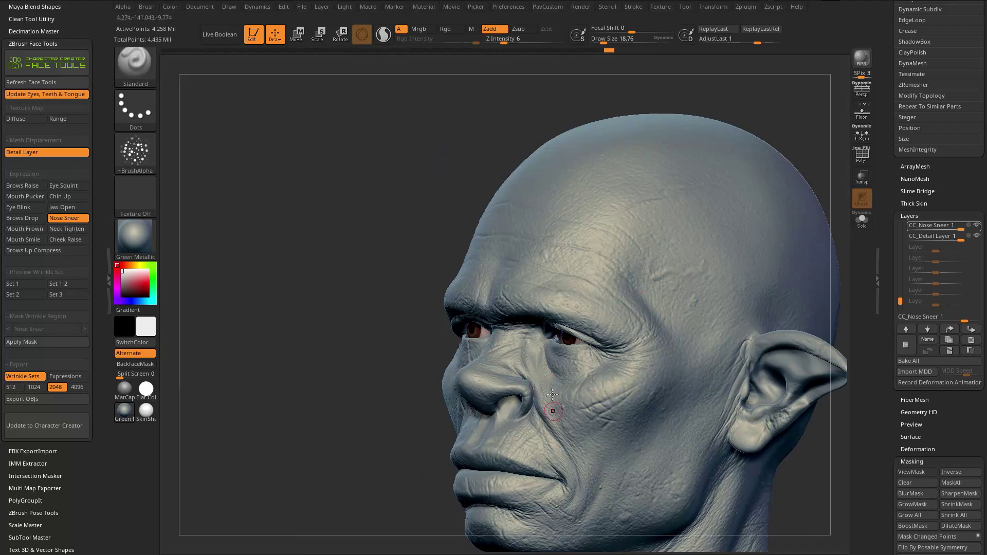
pyautogui.moveTo(668, 267); pyautogui.dragTo(726, 254)
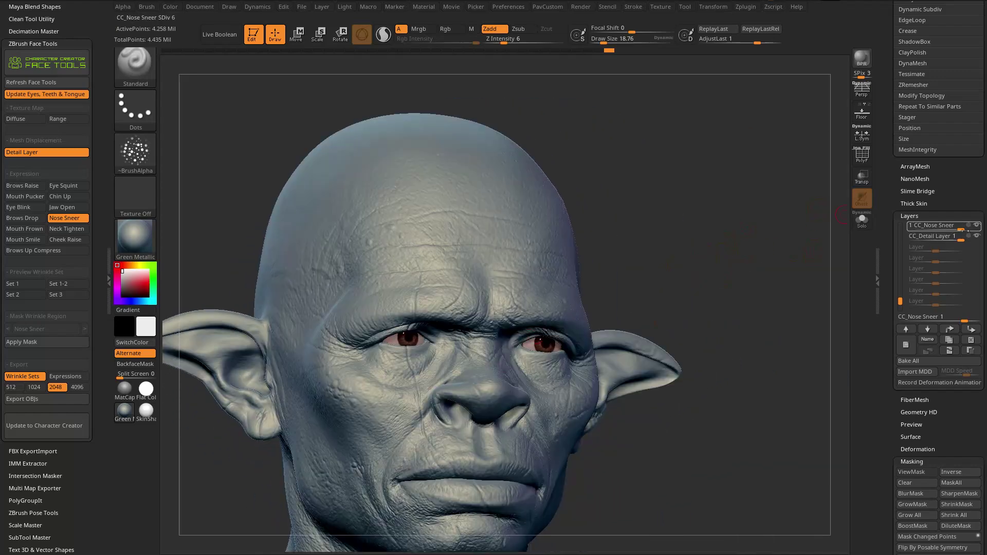
pyautogui.click(968, 225)
# Lower the head to subdivision level 1
pyautogui.moveTo(892, 257); pyautogui.dragTo(894, 473)
pyautogui.click(965, 60)
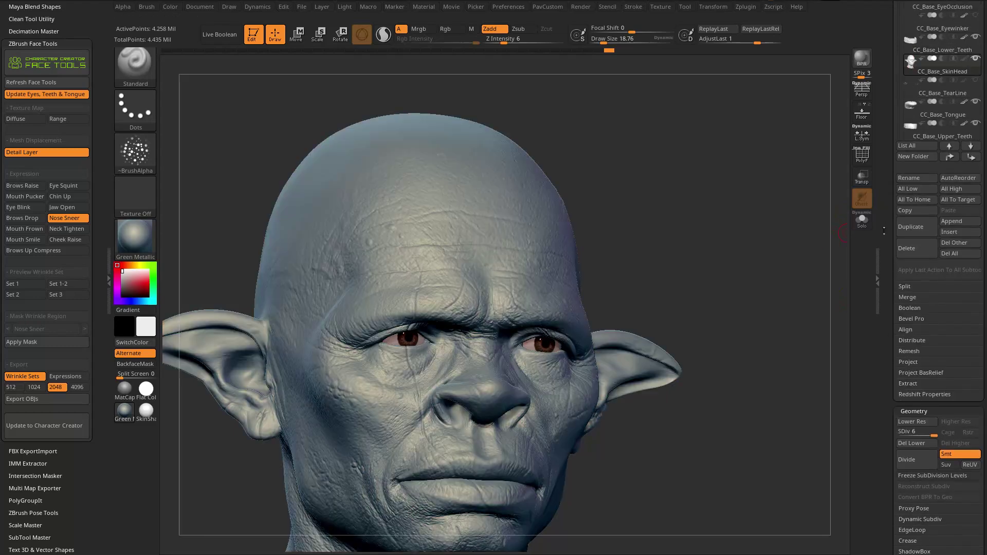
pyautogui.moveTo(889, 374); pyautogui.dragTo(889, 234)
pyautogui.click(908, 293)
pyautogui.moveTo(786, 341); pyautogui.dragTo(811, 272)
pyautogui.click(900, 293)
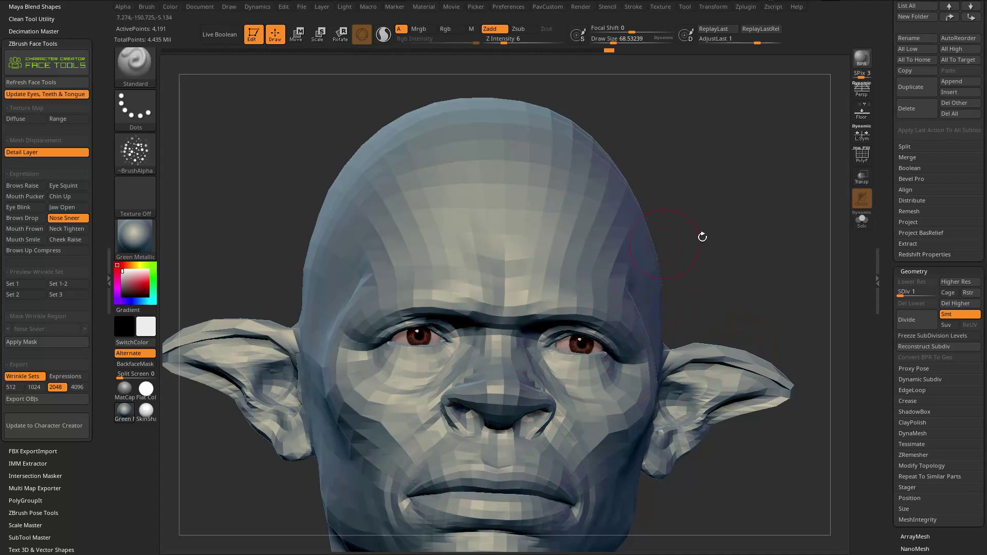
# Compare the nose and cheek forms at subdivision levels 2 and 3, and settle on level 2
pyautogui.moveTo(566, 252); pyautogui.dragTo(461, 328, button='right')
pyautogui.moveTo(701, 291); pyautogui.dragTo(565, 334)
pyautogui.moveTo(906, 292); pyautogui.dragTo(914, 292)
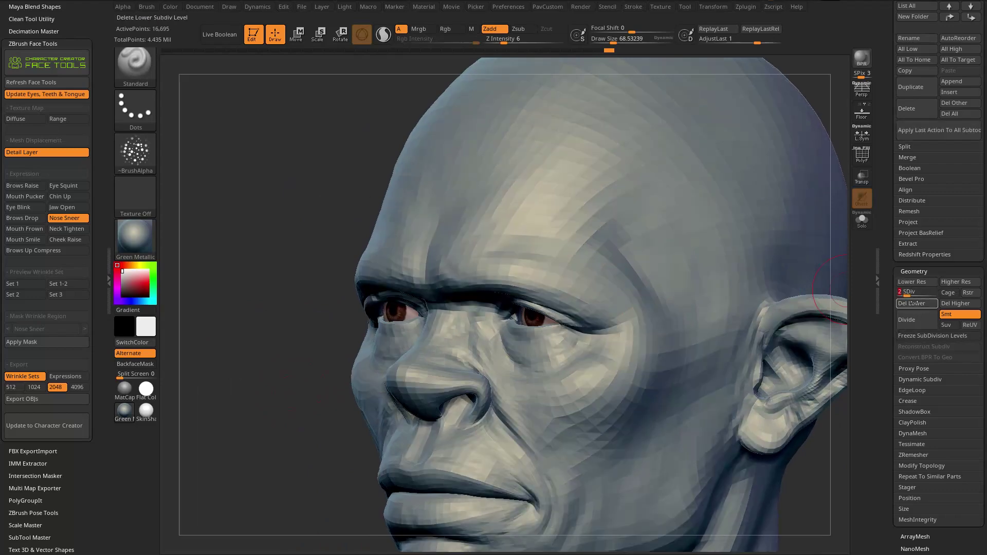
pyautogui.moveTo(243, 452); pyautogui.dragTo(422, 380)
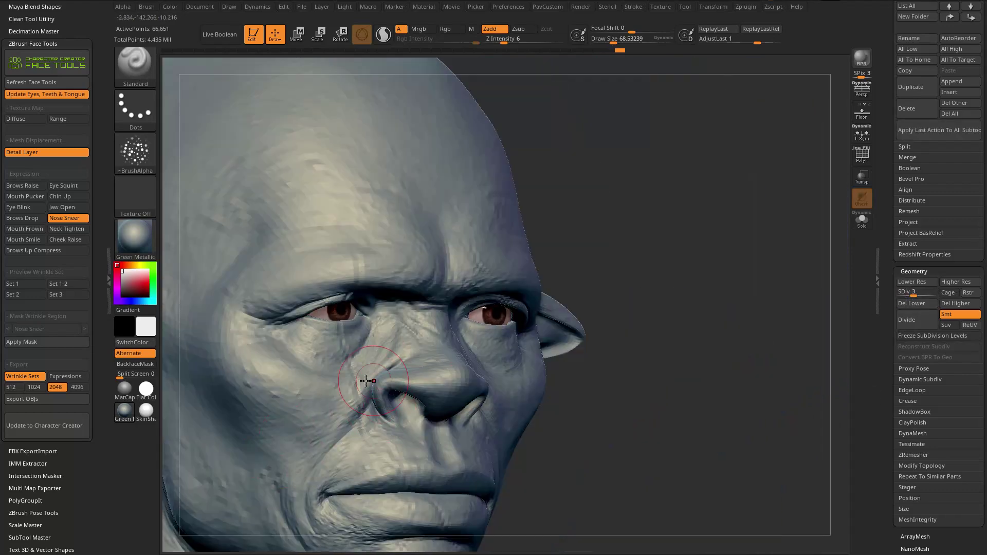
pyautogui.moveTo(766, 278); pyautogui.dragTo(597, 355)
pyautogui.moveTo(784, 252); pyautogui.dragTo(771, 301)
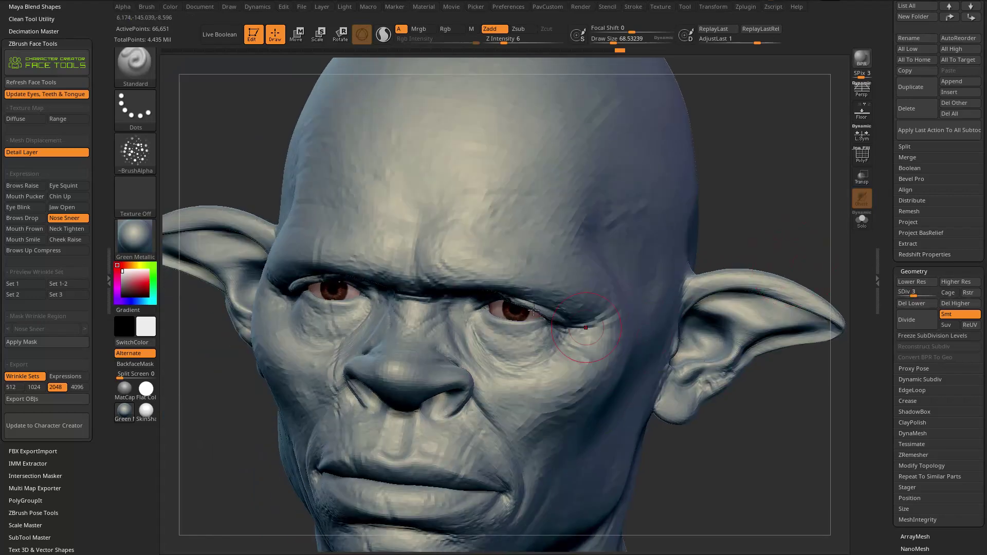
pyautogui.moveTo(914, 293); pyautogui.dragTo(907, 293)
# Adjust the brush's draw size and rework the side of the nose above the nostril
pyautogui.moveTo(791, 246)
pyautogui.mouseDown()
pyautogui.moveTo(825, 236)
pyautogui.moveTo(772, 254)
pyautogui.moveTo(756, 279)
pyautogui.moveTo(754, 271)
pyautogui.mouseUp()
pyautogui.press('shift')
pyautogui.moveTo(672, 309); pyautogui.dragTo(638, 316)
pyautogui.press('s')
pyautogui.moveTo(489, 364); pyautogui.dragTo(477, 372)
pyautogui.moveTo(577, 329); pyautogui.dragTo(600, 322)
pyautogui.press('s')
pyautogui.moveTo(483, 373); pyautogui.dragTo(494, 373)
# Reshape the nostril wings and nose sides with the Move brush, reducing its draw size from about 87 to 62
pyautogui.press('b')
pyautogui.press('m')
pyautogui.press('v')
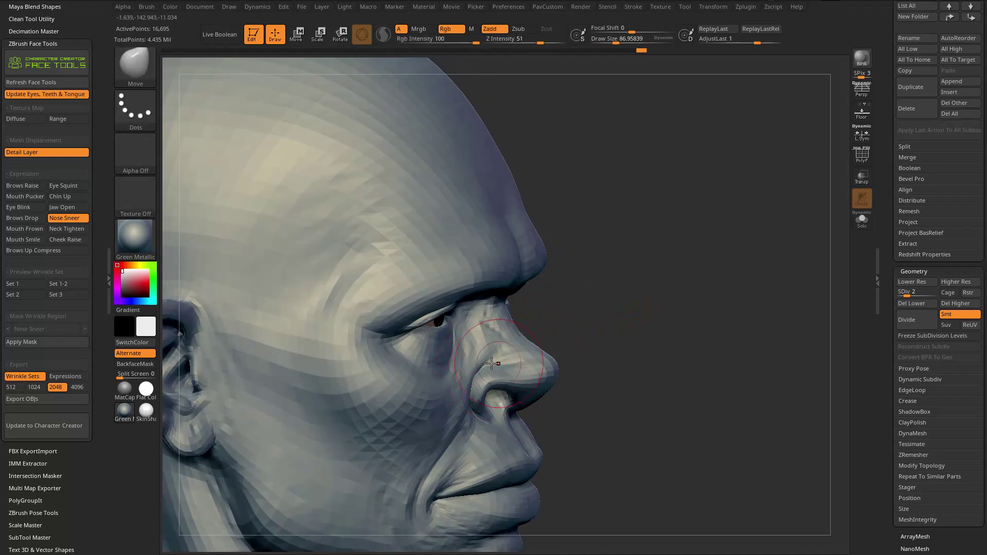
pyautogui.moveTo(659, 322); pyautogui.dragTo(600, 335)
pyautogui.press('[')
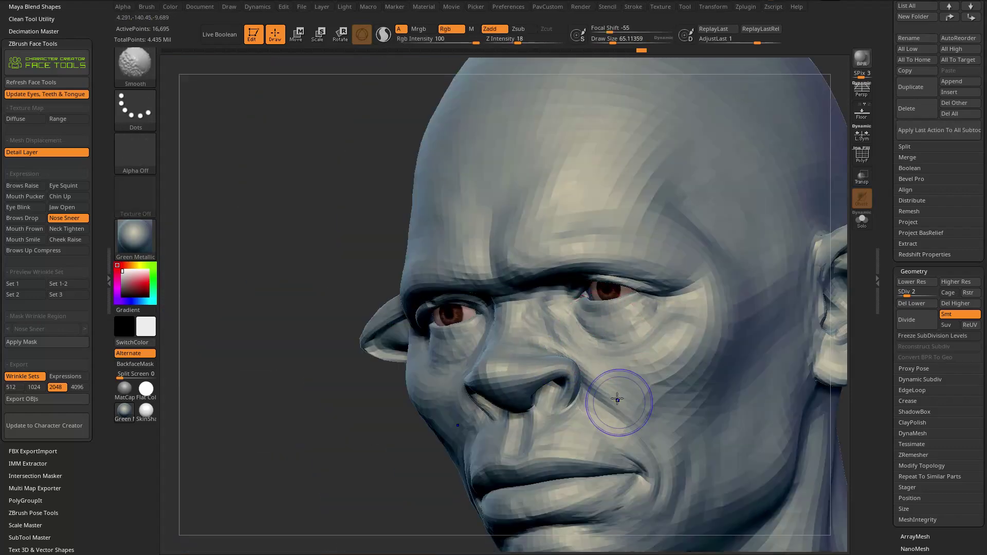
pyautogui.moveTo(522, 346); pyautogui.dragTo(482, 373)
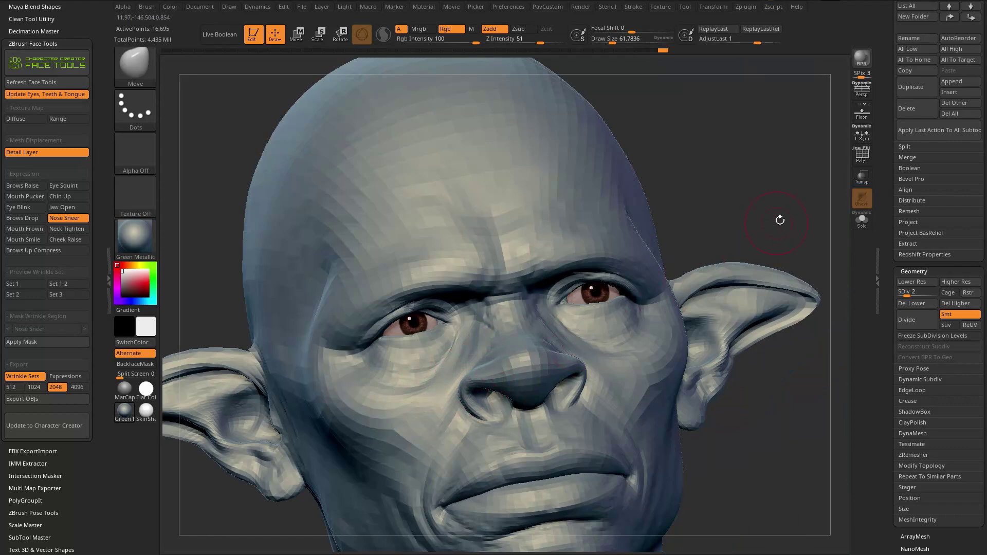
pyautogui.moveTo(774, 226); pyautogui.dragTo(518, 409)
pyautogui.press(']')
pyautogui.press(']')
pyautogui.moveTo(591, 257)
pyautogui.mouseDown()
pyautogui.moveTo(686, 229)
pyautogui.moveTo(685, 284)
pyautogui.moveTo(642, 298)
pyautogui.mouseUp()
# Swell the flesh beside the nose with the Inflat brush, using draw sizes of 112 and about 79
pyautogui.press('b')
pyautogui.press('i')
pyautogui.press('n')
pyautogui.press('s')
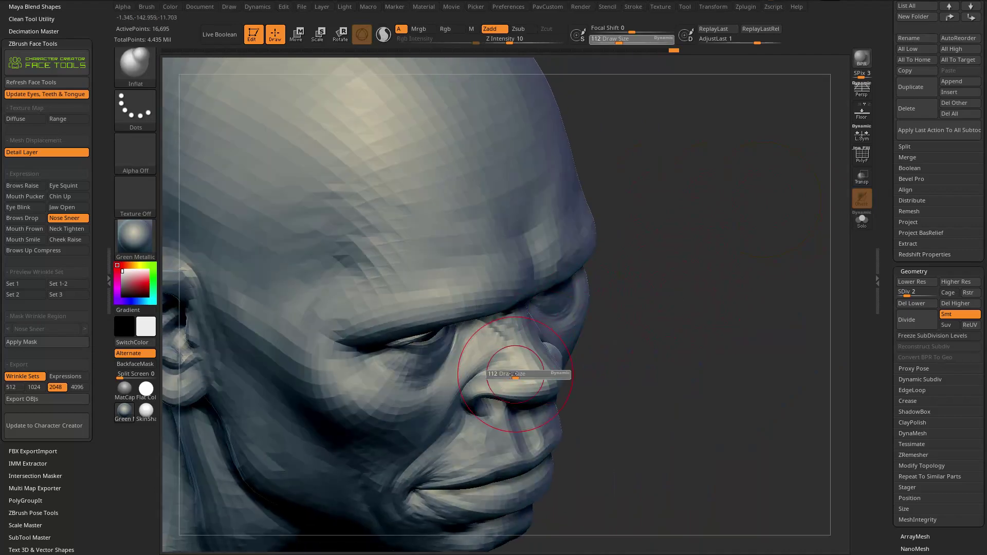
pyautogui.moveTo(526, 367); pyautogui.dragTo(520, 375)
pyautogui.moveTo(815, 287)
pyautogui.mouseDown()
pyautogui.moveTo(762, 252)
pyautogui.moveTo(720, 260)
pyautogui.mouseUp()
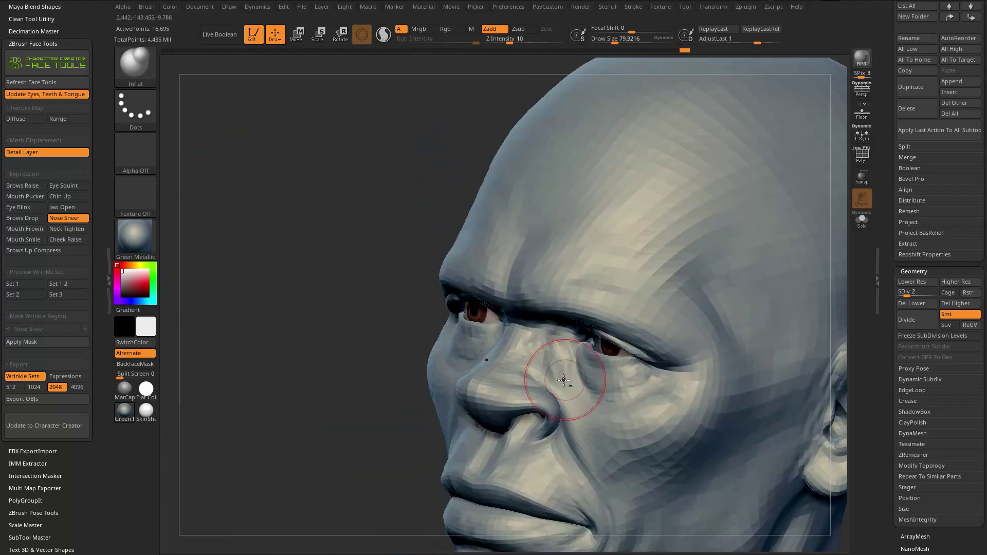
# Switch to the Standard brush and smooth the crease behind the nostril at a draw size of about 33
pyautogui.press('b')
pyautogui.press('s')
pyautogui.press('t')
pyautogui.moveTo(411, 350); pyautogui.dragTo(378, 406)
pyautogui.press('shift')
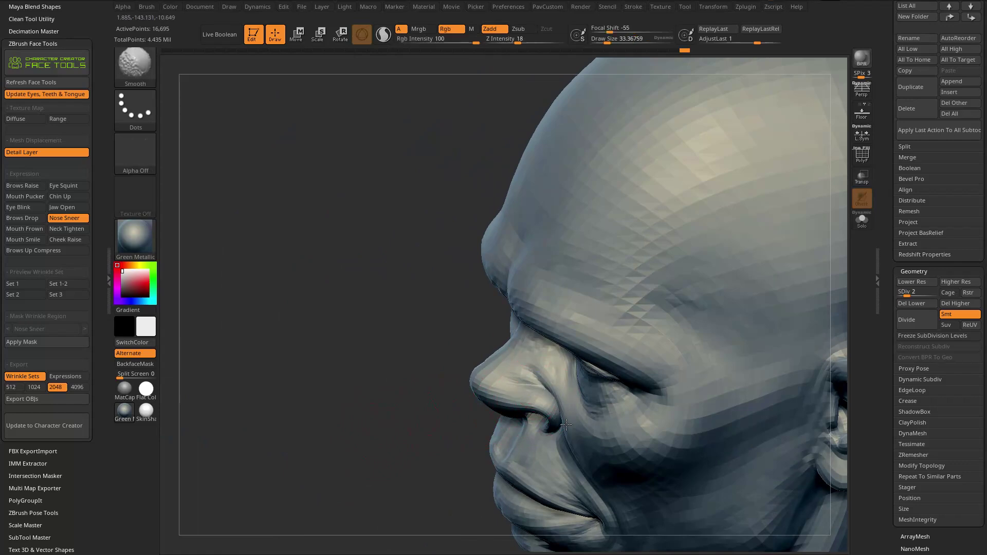
pyautogui.keyDown('shift'); pyautogui.moveTo(564, 408); pyautogui.dragTo(561, 392); pyautogui.keyUp('shift')
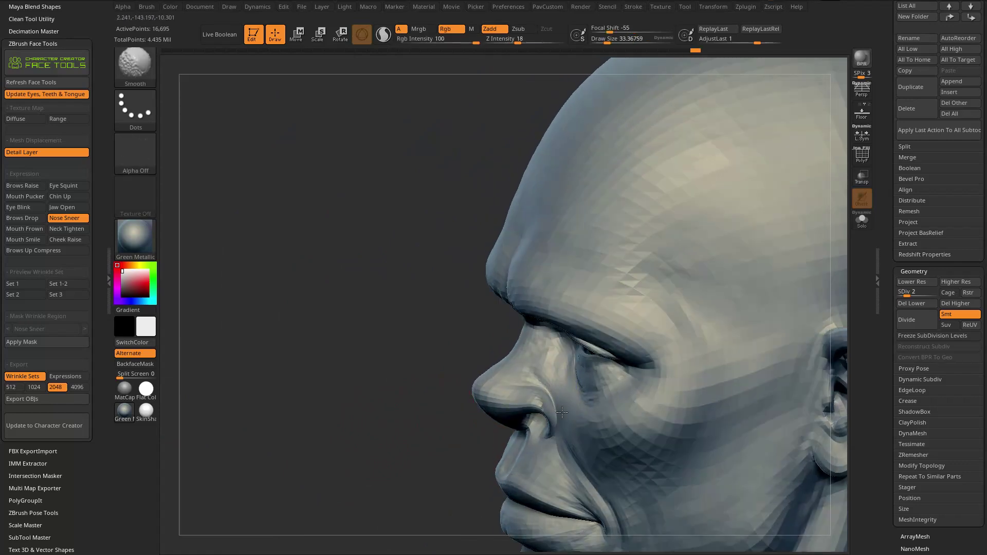
pyautogui.keyDown('shift'); pyautogui.moveTo(560, 412); pyautogui.dragTo(555, 424); pyautogui.keyUp('shift')
# Refine and smooth the transition from the nose side into the cheek, working from both sides of the face
pyautogui.moveTo(434, 455)
pyautogui.mouseDown()
pyautogui.moveTo(403, 463)
pyautogui.moveTo(425, 446)
pyautogui.mouseUp()
pyautogui.press('ctrl')
pyautogui.moveTo(543, 452); pyautogui.dragTo(464, 414)
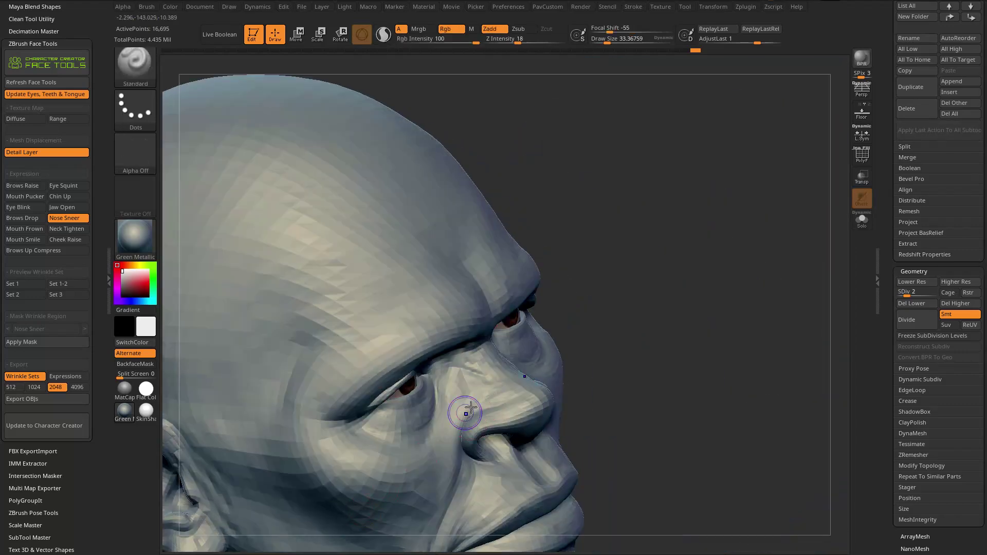
pyautogui.moveTo(756, 304)
pyautogui.keyDown('shift'); pyautogui.mouseDown()
pyautogui.moveTo(774, 284)
pyautogui.moveTo(789, 227)
pyautogui.moveTo(484, 375)
pyautogui.moveTo(511, 415)
pyautogui.mouseUp(); pyautogui.keyUp('shift')
pyautogui.press('[')
pyautogui.press('[')
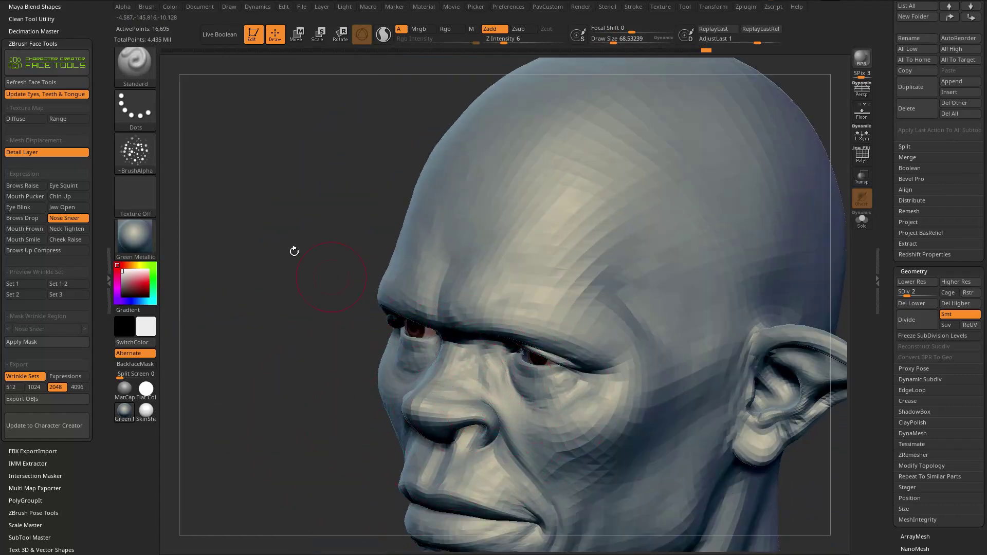
# Remove the alpha from the Standard brush and set its Z intensity to 26
pyautogui.click(135, 152)
pyautogui.click(172, 160)
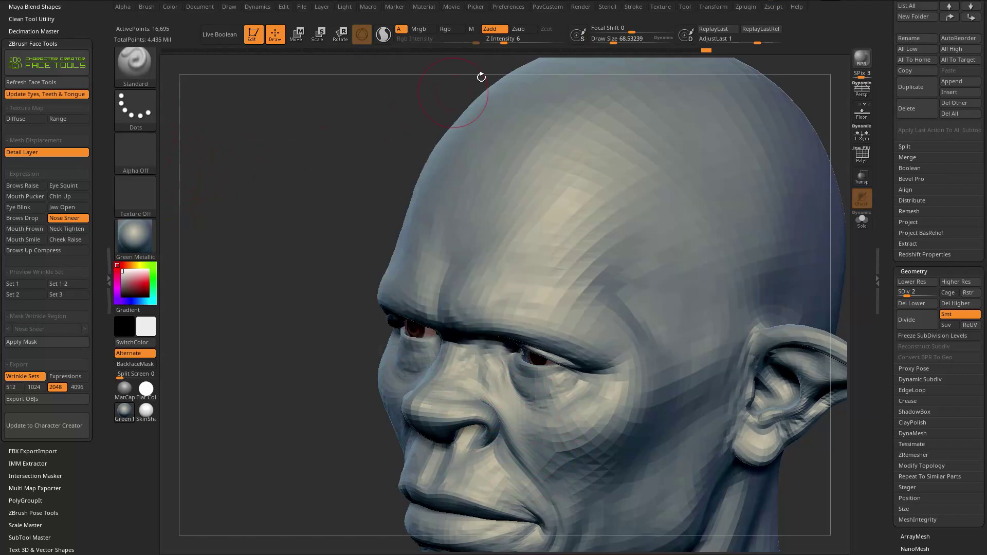
pyautogui.moveTo(504, 42); pyautogui.dragTo(499, 369)
# Build up the sneer folds between the nose and cheeks with the Standard brush at a draw size of about 49
pyautogui.moveTo(510, 410); pyautogui.dragTo(513, 419)
pyautogui.moveTo(324, 489)
pyautogui.mouseDown()
pyautogui.moveTo(369, 482)
pyautogui.moveTo(412, 411)
pyautogui.mouseUp()
pyautogui.moveTo(715, 385); pyautogui.dragTo(784, 398)
pyautogui.moveTo(442, 311); pyautogui.dragTo(360, 368)
pyautogui.moveTo(799, 208)
pyautogui.mouseDown()
pyautogui.moveTo(754, 175)
pyautogui.moveTo(680, 223)
pyautogui.mouseUp()
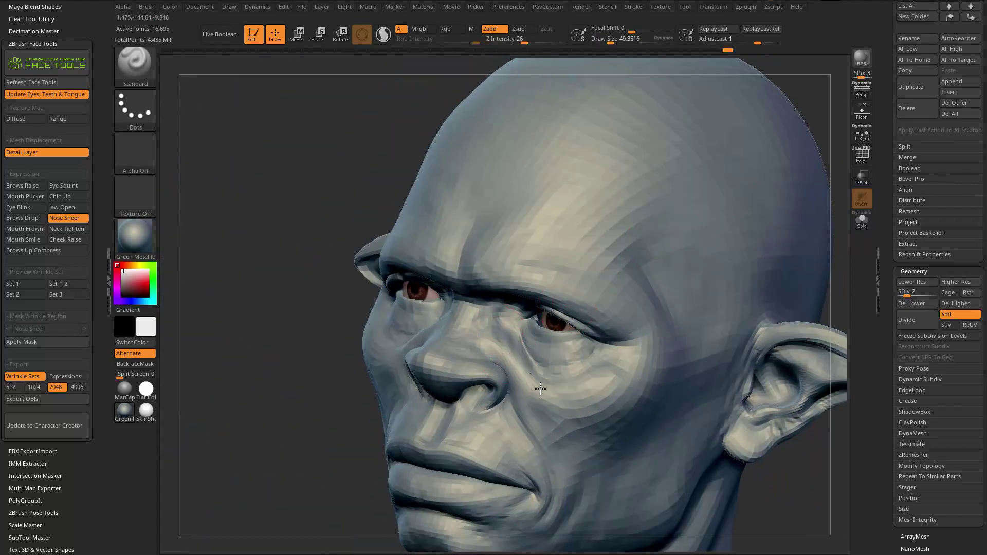
pyautogui.moveTo(834, 276); pyautogui.dragTo(741, 304)
pyautogui.moveTo(372, 396); pyautogui.dragTo(494, 363)
pyautogui.moveTo(782, 251)
pyautogui.mouseDown()
pyautogui.moveTo(713, 262)
pyautogui.moveTo(414, 379)
pyautogui.mouseUp()
# Adjust the area between the inner eye and nose with the Move brush at a draw size of about 69
pyautogui.press('b')
pyautogui.press('m')
pyautogui.press('v')
pyautogui.moveTo(489, 332); pyautogui.dragTo(437, 341, button='right')
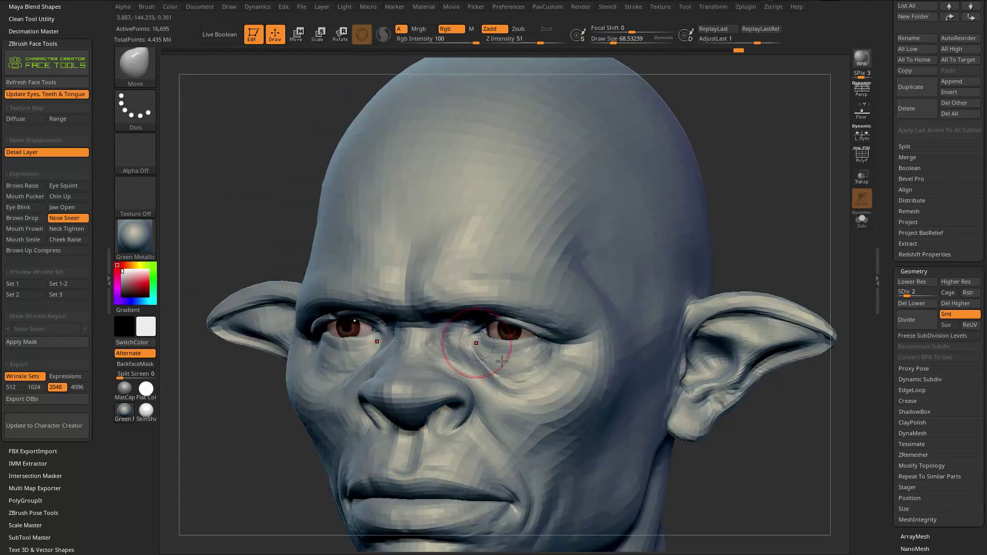
# Strengthen the fold beside the nostril and under the eye with the Standard brush at a draw size of about 49
pyautogui.press('b')
pyautogui.press('s')
pyautogui.press('t')
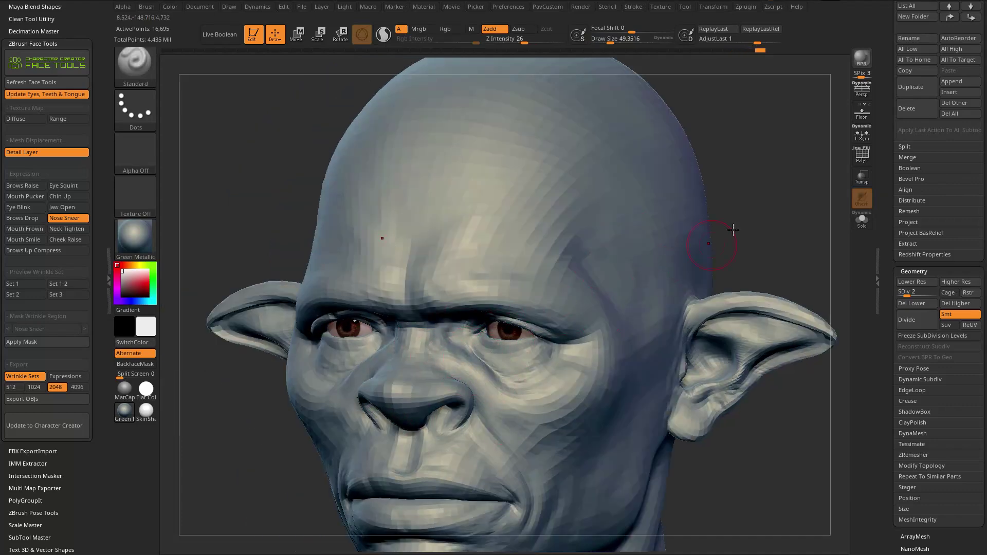
pyautogui.moveTo(491, 389); pyautogui.dragTo(493, 372, button='right')
pyautogui.moveTo(256, 443); pyautogui.dragTo(322, 439)
pyautogui.moveTo(597, 251); pyautogui.dragTo(670, 223)
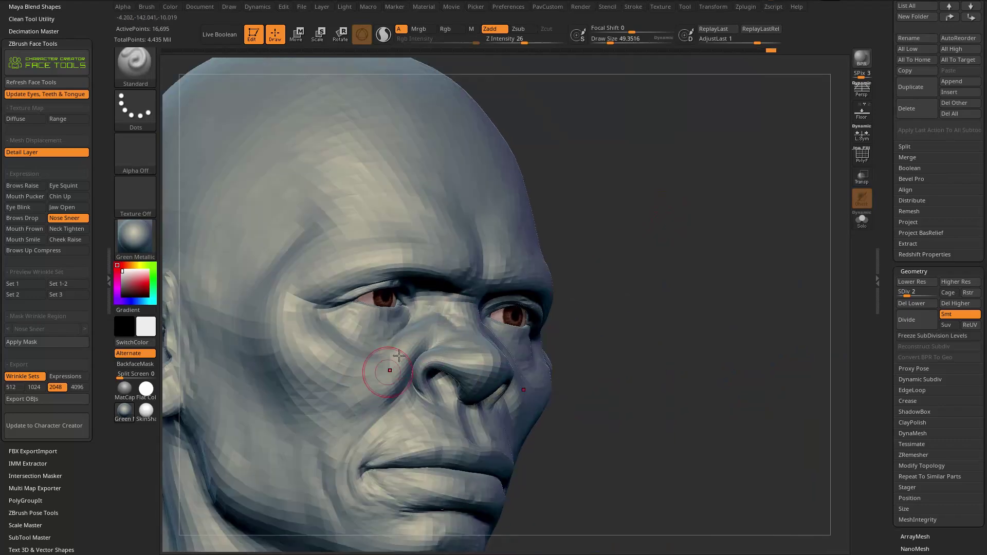
# Sculpt the bunched folds on the upper nose sides with the Standard brush, using draw sizes of about 79 and 38
pyautogui.moveTo(619, 273); pyautogui.dragTo(412, 347)
pyautogui.moveTo(586, 298); pyautogui.dragTo(436, 360)
pyautogui.press('s')
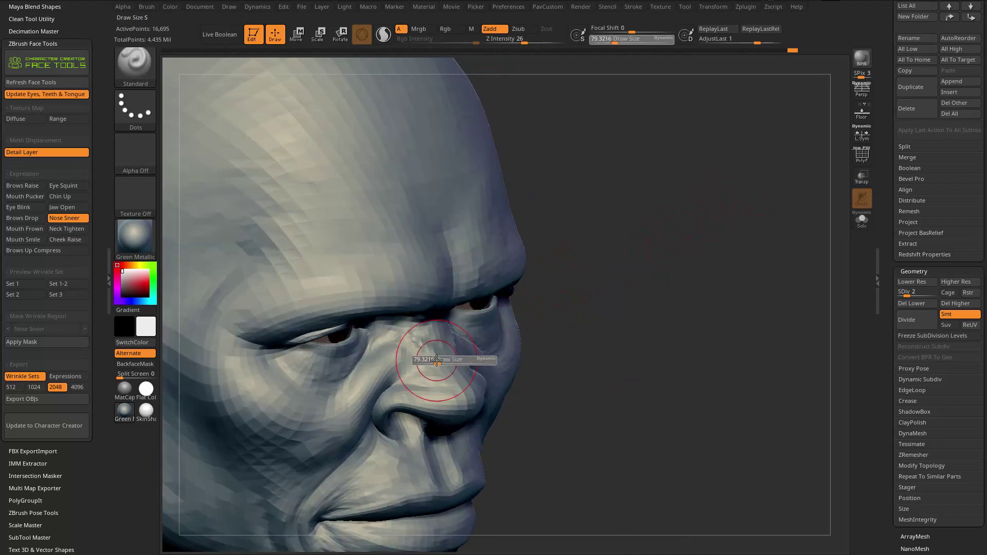
pyautogui.moveTo(590, 306); pyautogui.dragTo(524, 345)
pyautogui.press('s')
pyautogui.moveTo(418, 365); pyautogui.dragTo(412, 365)
pyautogui.moveTo(539, 320)
pyautogui.mouseDown()
pyautogui.moveTo(688, 212)
pyautogui.moveTo(437, 368)
pyautogui.mouseUp()
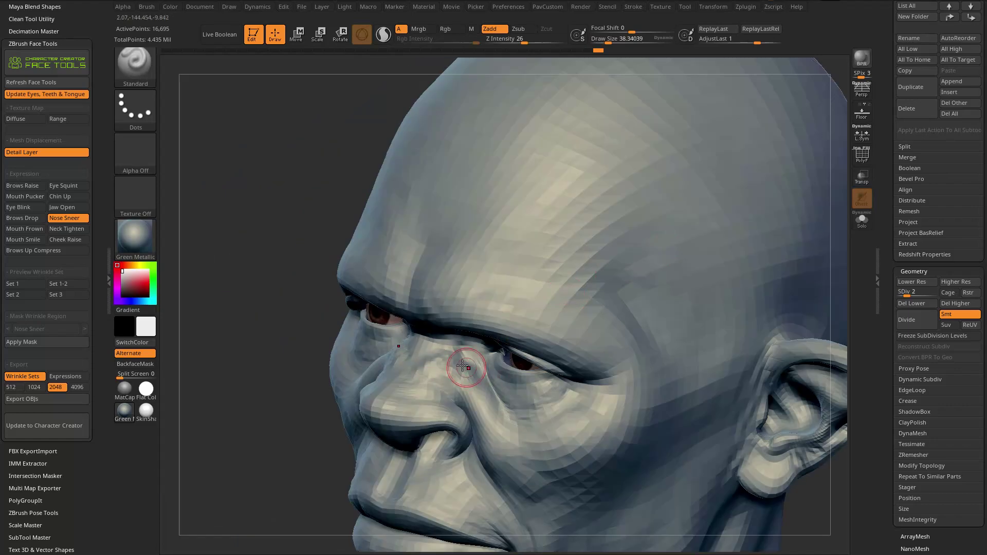
pyautogui.moveTo(349, 453); pyautogui.dragTo(843, 270)
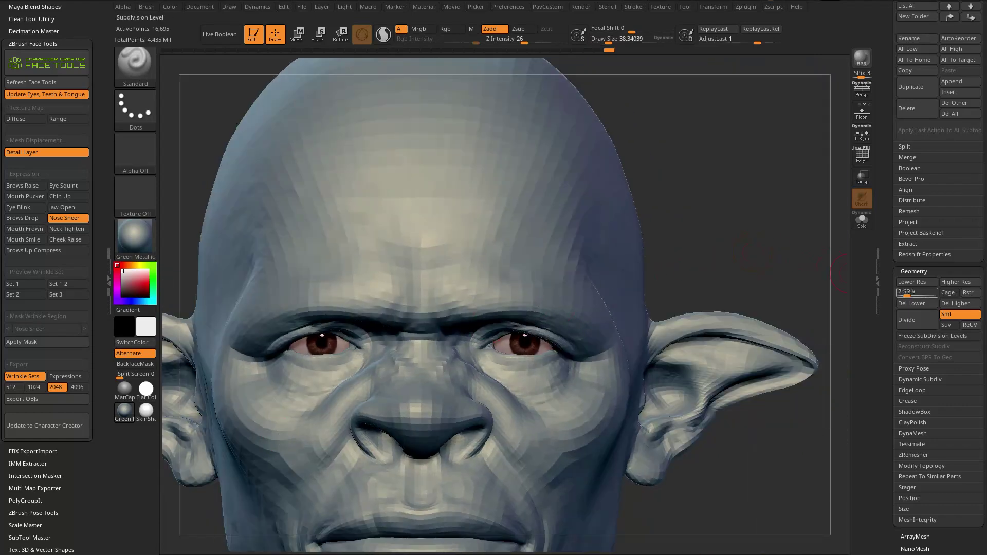
# Raise the head to subdivision level 4 for finer sculpting around the nose bridge
pyautogui.moveTo(915, 291); pyautogui.dragTo(917, 292)
pyautogui.moveTo(684, 239); pyautogui.dragTo(674, 258)
pyautogui.moveTo(455, 313); pyautogui.dragTo(760, 182)
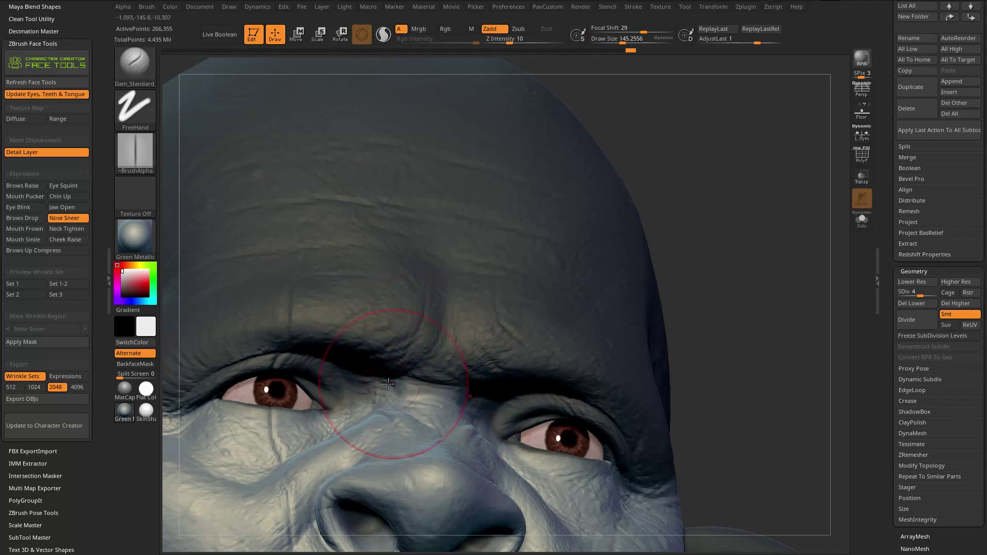
# Carve sneer wrinkles across the nose bridge and sides with the Dam_Standard brush, using draw sizes of about 145 and 116
pyautogui.moveTo(392, 383); pyautogui.dragTo(412, 395, button='right')
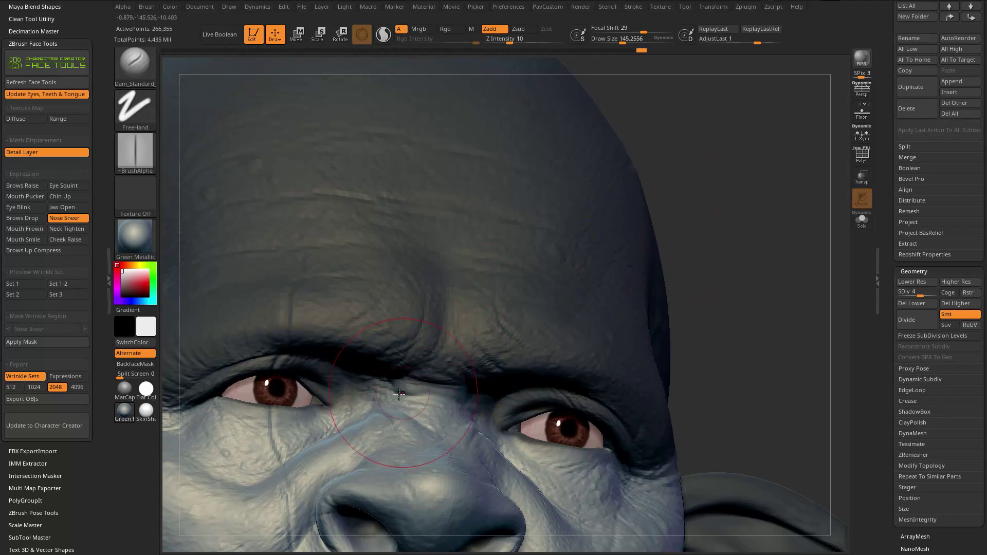
pyautogui.moveTo(601, 251)
pyautogui.mouseDown(button='right')
pyautogui.moveTo(471, 389)
pyautogui.moveTo(447, 357)
pyautogui.moveTo(705, 236)
pyautogui.moveTo(716, 216)
pyautogui.mouseUp(button='right')
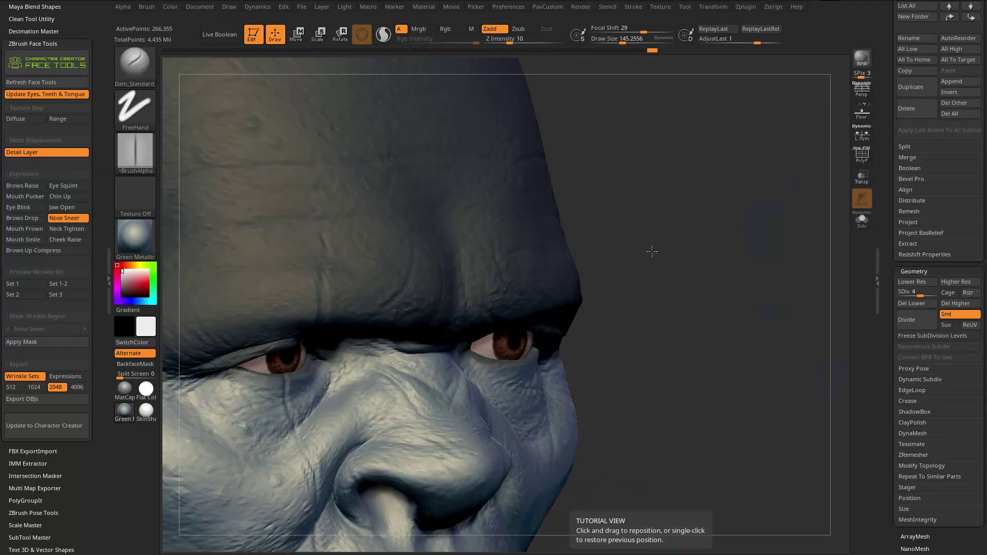
pyautogui.moveTo(649, 247); pyautogui.dragTo(628, 242)
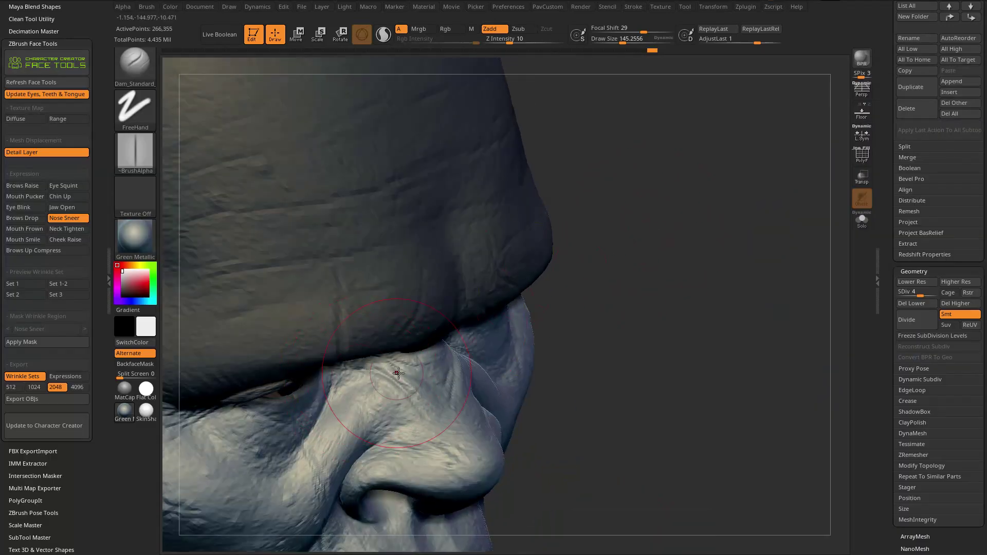
pyautogui.moveTo(388, 370); pyautogui.dragTo(363, 366, button='right')
pyautogui.moveTo(357, 369); pyautogui.dragTo(390, 370)
pyautogui.moveTo(389, 370)
pyautogui.mouseDown(button='right')
pyautogui.moveTo(605, 287)
pyautogui.moveTo(389, 371)
pyautogui.moveTo(462, 360)
pyautogui.moveTo(514, 391)
pyautogui.moveTo(496, 400)
pyautogui.moveTo(519, 300)
pyautogui.moveTo(490, 352)
pyautogui.mouseUp(button='right')
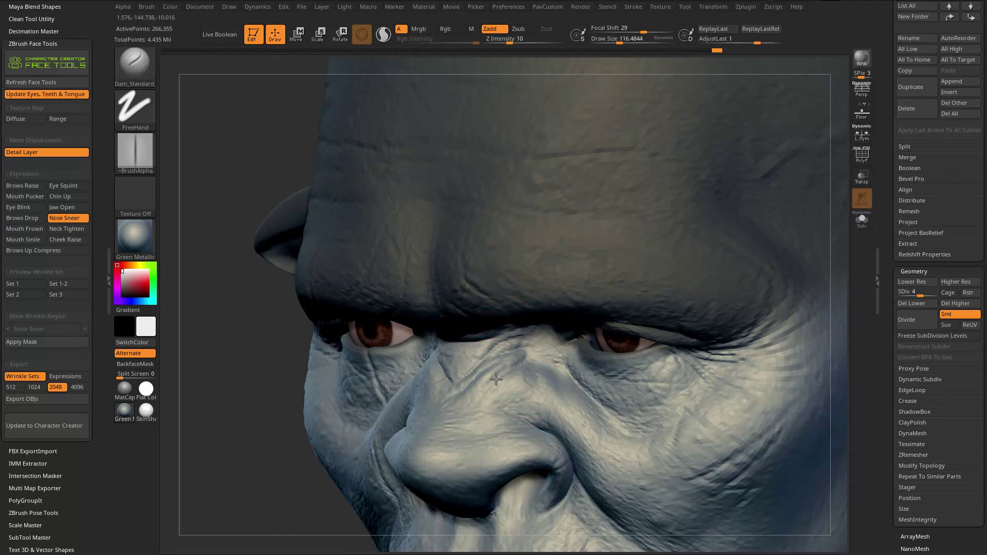
pyautogui.moveTo(529, 372)
pyautogui.mouseDown(button='right')
pyautogui.moveTo(509, 324)
pyautogui.moveTo(463, 372)
pyautogui.mouseUp(button='right')
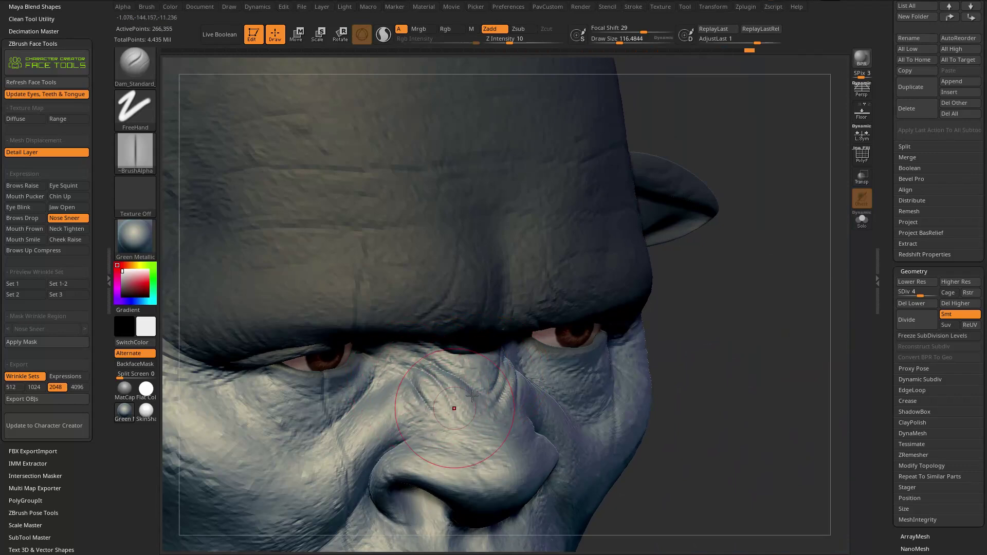
# Refine the sneer folds across the nose bridge and upper nose sides with the Standard brush at a draw size of about 33
pyautogui.press('b')
pyautogui.press('s')
pyautogui.press('t')
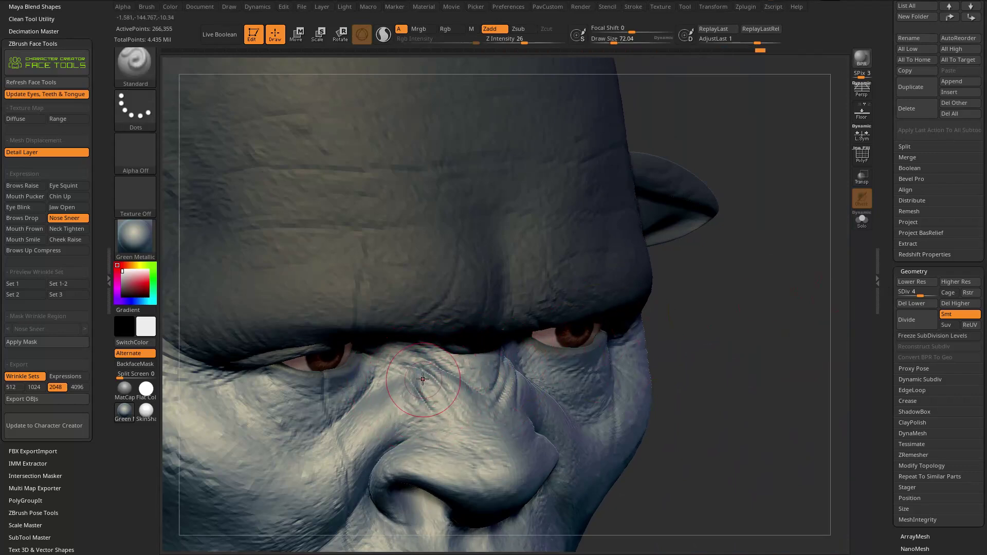
pyautogui.press('[')
pyautogui.moveTo(541, 357); pyautogui.dragTo(473, 379, button='right')
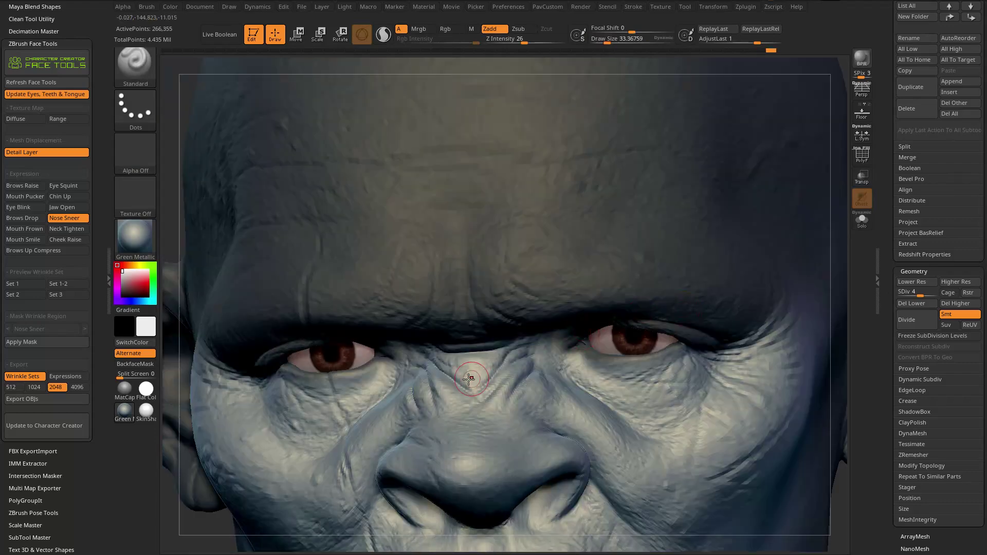
pyautogui.moveTo(489, 353); pyautogui.dragTo(494, 352)
pyautogui.moveTo(494, 353)
pyautogui.mouseDown(button='right')
pyautogui.moveTo(566, 367)
pyautogui.moveTo(550, 371)
pyautogui.mouseUp(button='right')
pyautogui.moveTo(569, 379); pyautogui.dragTo(525, 412)
pyautogui.moveTo(519, 409); pyautogui.dragTo(479, 380, button='right')
pyautogui.moveTo(478, 381)
pyautogui.keyDown('ctrl'); pyautogui.mouseDown(button='right')
pyautogui.moveTo(436, 348)
pyautogui.moveTo(443, 314)
pyautogui.mouseUp(button='right'); pyautogui.keyUp('ctrl')
pyautogui.moveTo(736, 222); pyautogui.dragTo(769, 227, button='right')
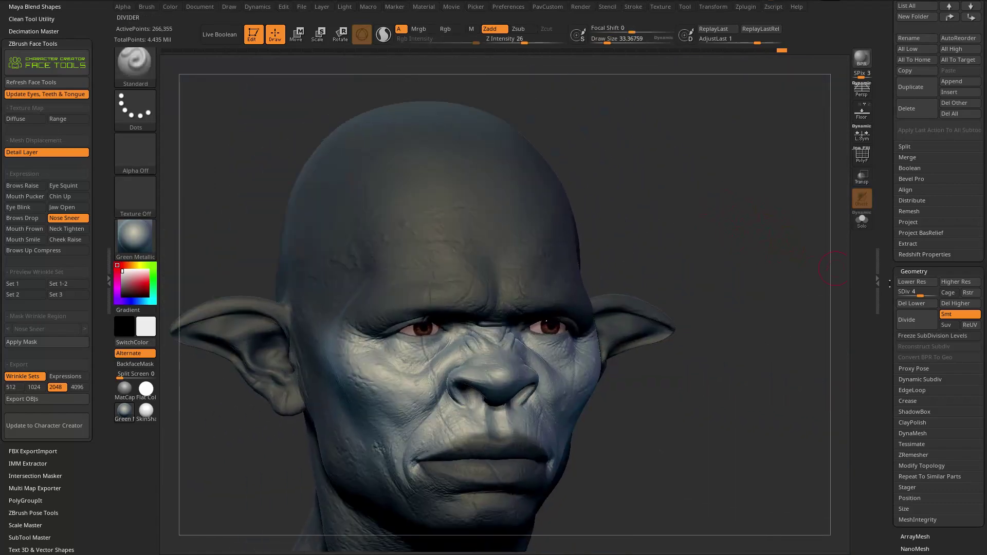
# Raise the head to subdivision level 6 and show the skin paint on the CC_Base_SkinHead subtool
pyautogui.press('d')
pyautogui.press('d')
pyautogui.press('ctrl')
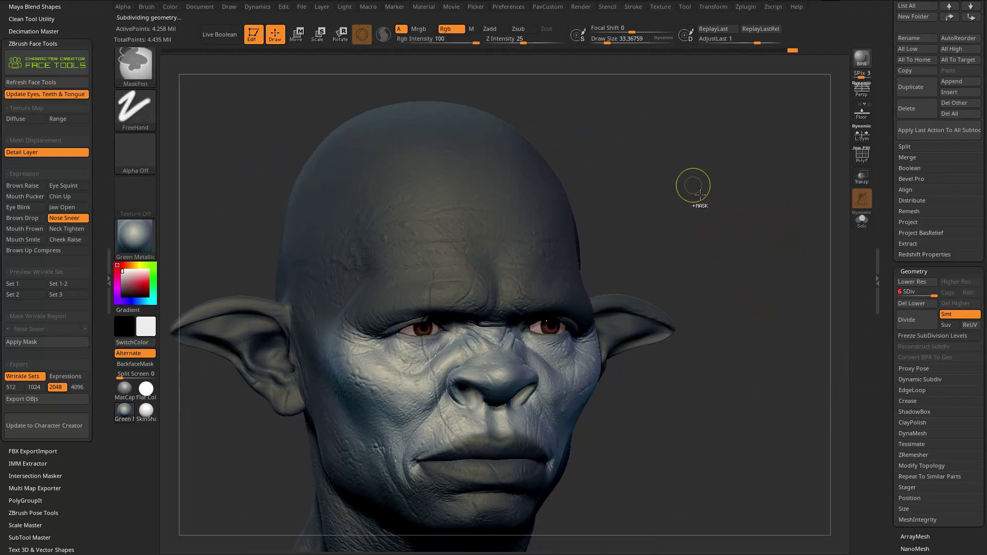
pyautogui.scroll(5, 938, 154)
pyautogui.click(965, 213)
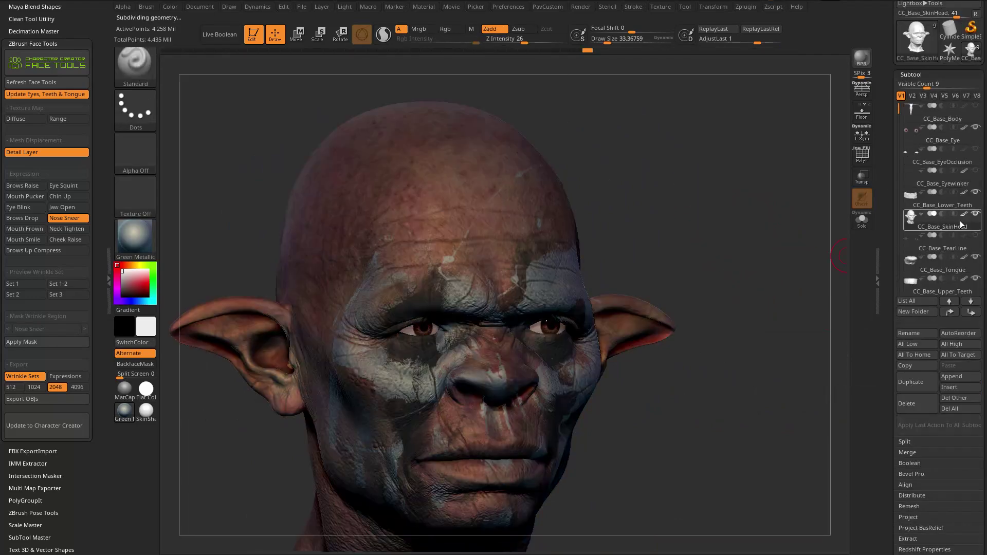
pyautogui.moveTo(769, 329)
pyautogui.mouseDown(button='right')
pyautogui.moveTo(771, 283)
pyautogui.moveTo(697, 291)
pyautogui.moveTo(724, 309)
pyautogui.mouseUp(button='right')
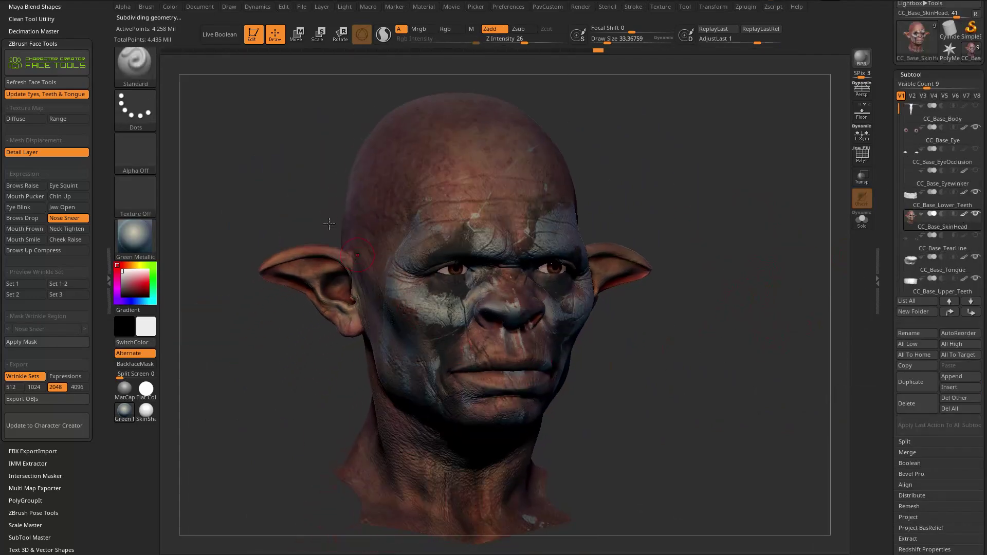
# Switch to the Mouth Frown expression with the skin paint hidden, and lower the head to subdivision level 1
pyautogui.click(24, 229)
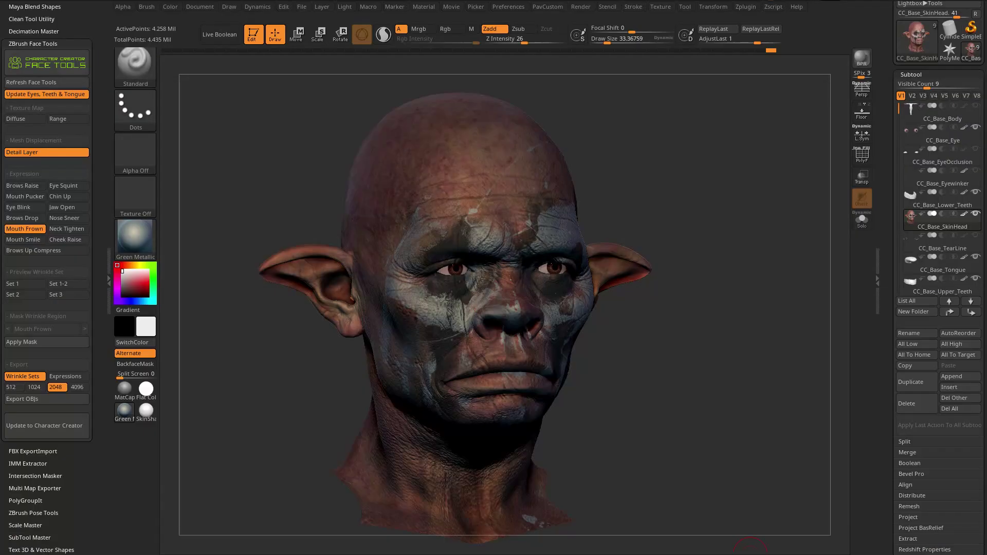
pyautogui.moveTo(693, 198); pyautogui.dragTo(734, 191)
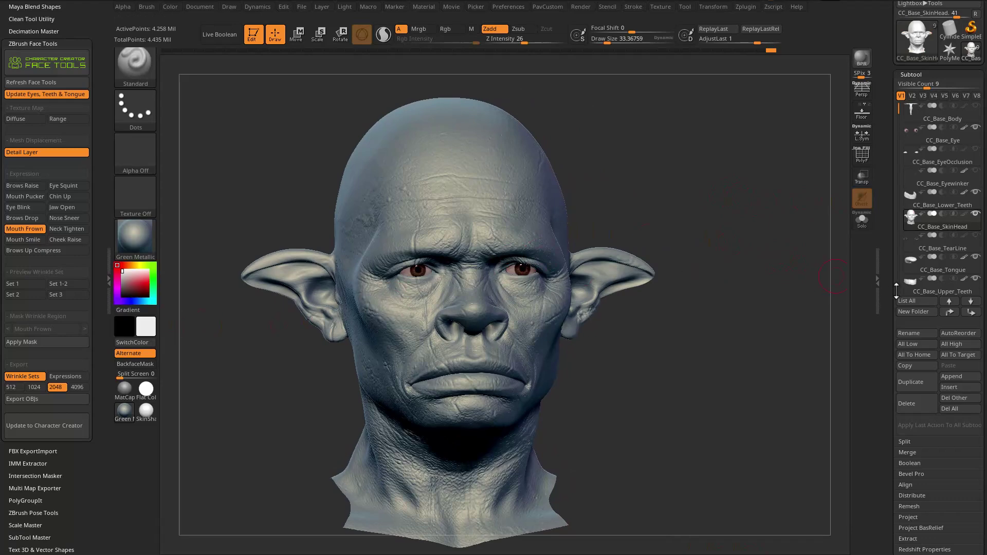
pyautogui.scroll(-10, 938, 131)
pyautogui.hotkey('shift', 'd')
pyautogui.hotkey('shift', 'd')
pyautogui.hotkey('shift', 'd')
pyautogui.hotkey('shift', 'd')
pyautogui.hotkey('shift', 'd')
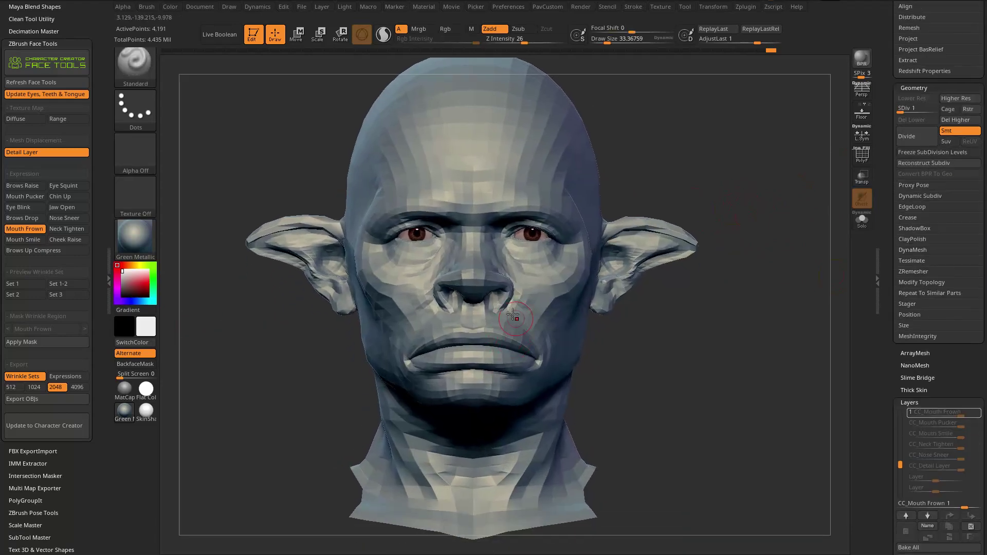
# Pull the mouth corners downward with the MoveAccu brush, enlarging its draw size to about 76
pyautogui.moveTo(642, 326); pyautogui.dragTo(689, 317)
pyautogui.press('b')
pyautogui.press('m')
pyautogui.press('v')
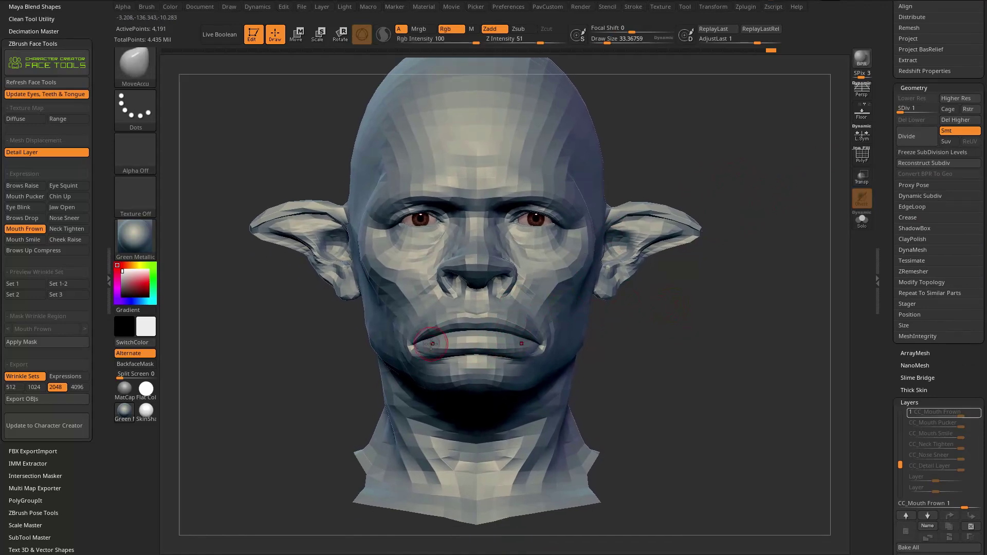
pyautogui.moveTo(410, 346); pyautogui.dragTo(415, 354)
pyautogui.press('[')
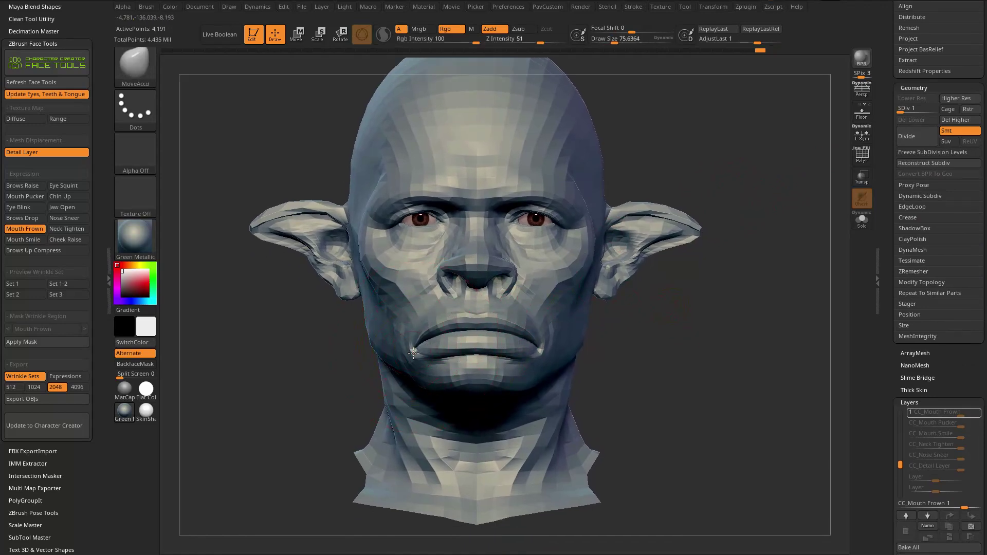
pyautogui.moveTo(649, 336); pyautogui.dragTo(686, 327)
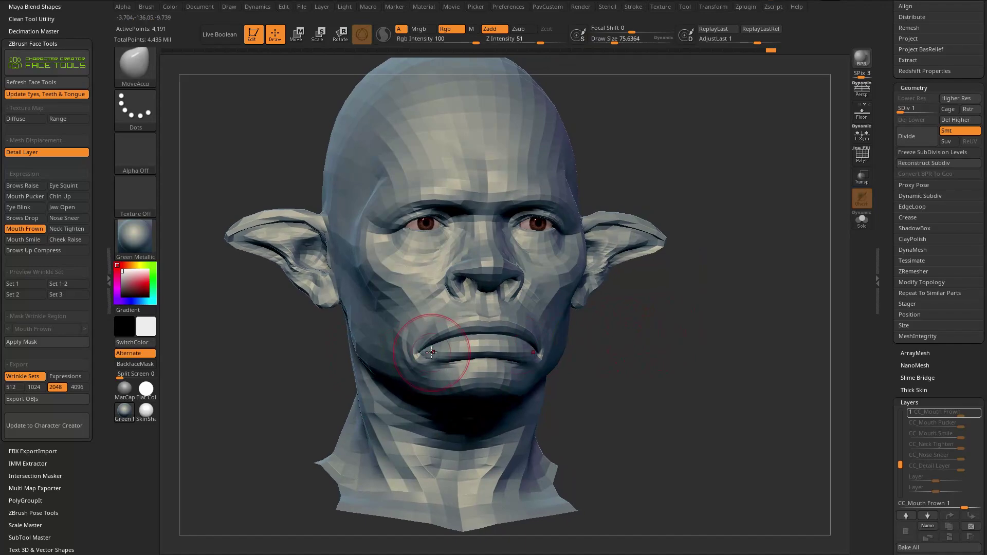
pyautogui.moveTo(607, 333); pyautogui.dragTo(657, 326)
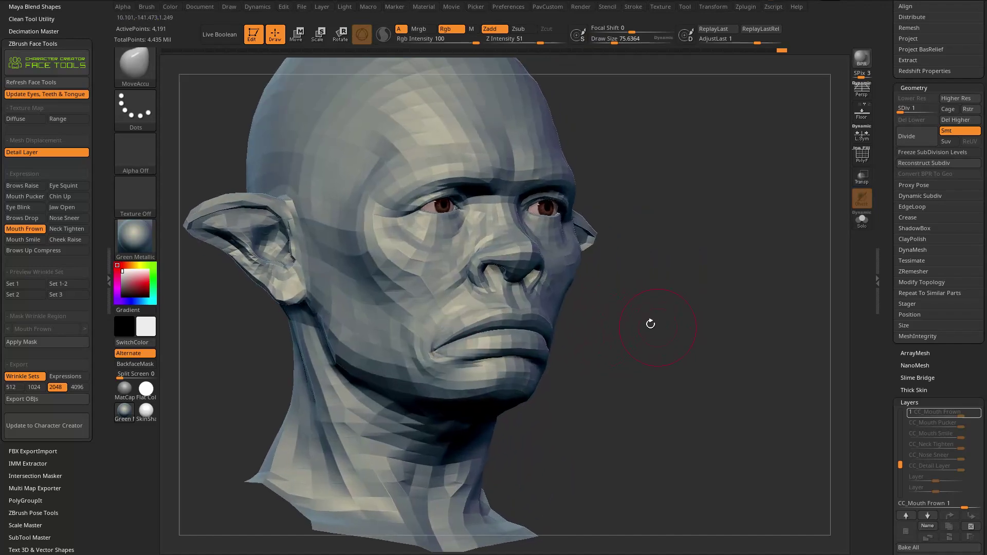
# Return the head to subdivision level 6 and apply the Mouth Frown wrinkle region mask
pyautogui.press('b')
pyautogui.press('s')
pyautogui.press('t')
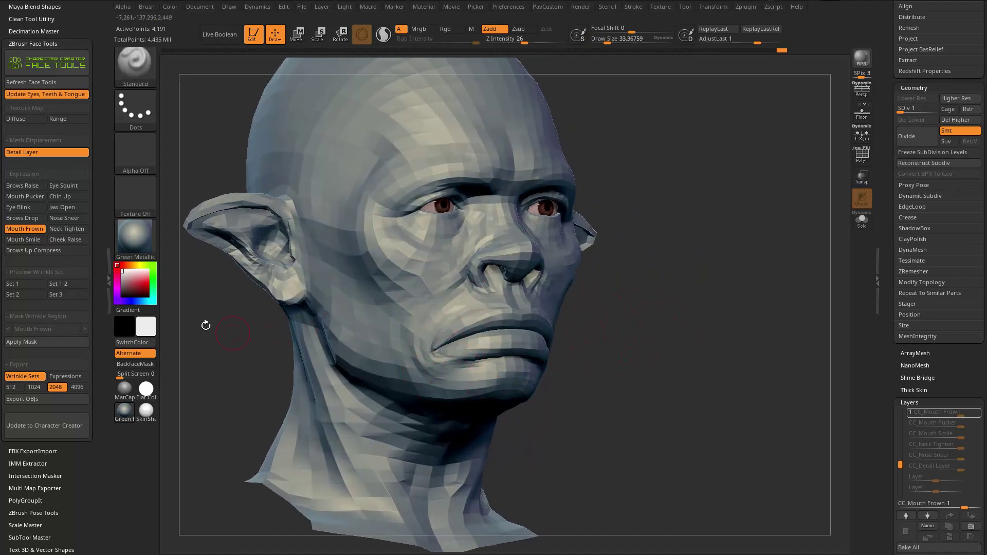
pyautogui.press('d')
pyautogui.press('d')
pyautogui.press('d')
pyautogui.press('d')
pyautogui.press('d')
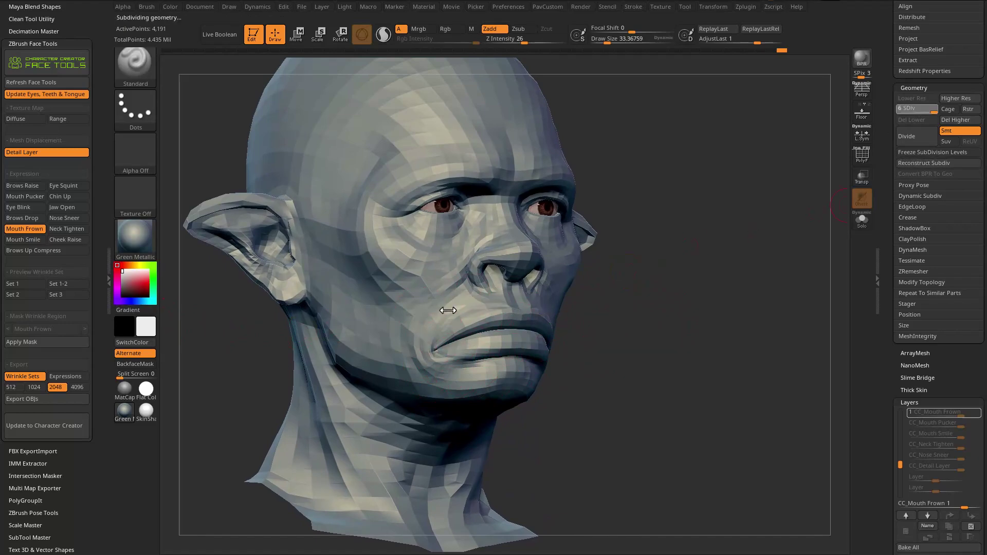
pyautogui.click(45, 342)
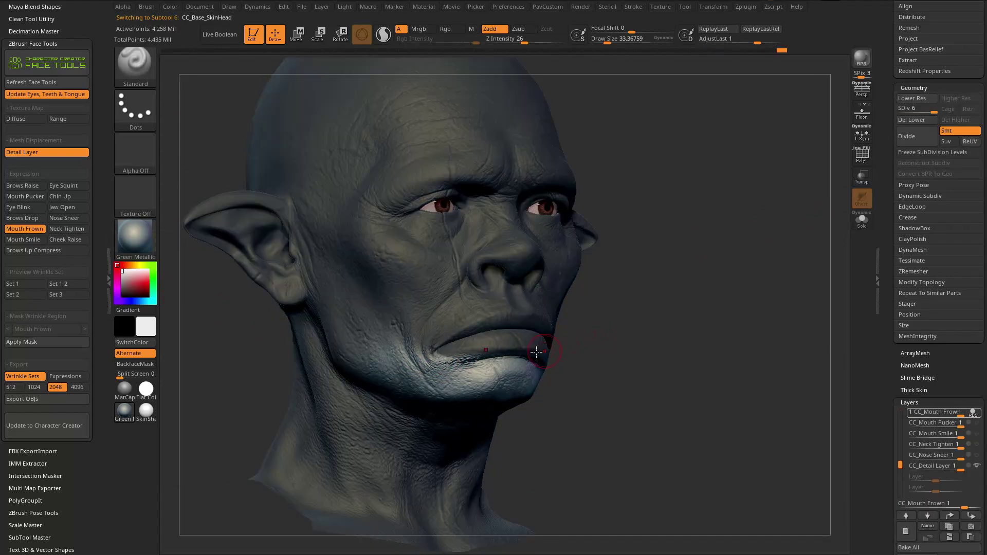
pyautogui.moveTo(631, 329); pyautogui.dragTo(663, 329)
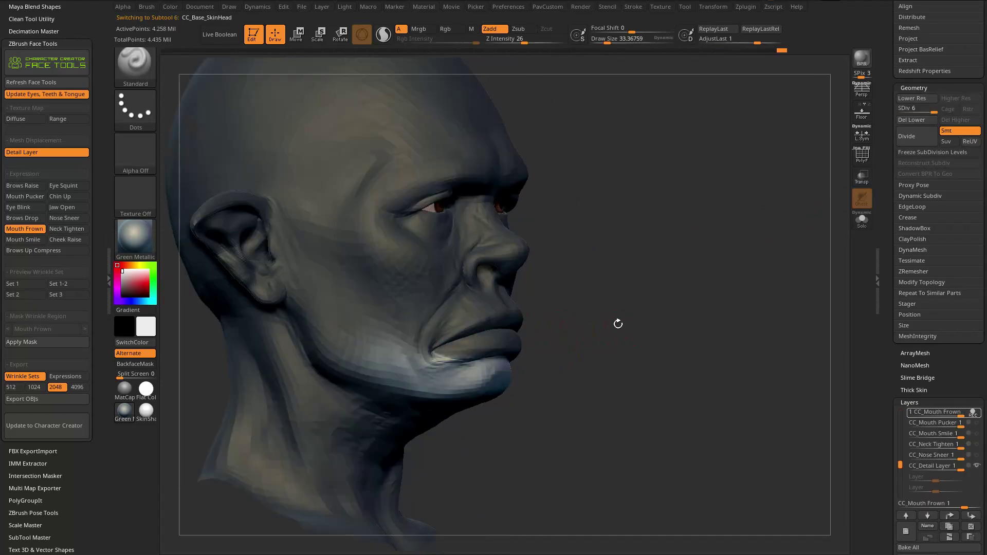
pyautogui.moveTo(571, 337)
pyautogui.mouseDown()
pyautogui.moveTo(566, 313)
pyautogui.moveTo(589, 322)
pyautogui.moveTo(591, 335)
pyautogui.moveTo(560, 336)
pyautogui.mouseUp()
pyautogui.moveTo(676, 330); pyautogui.dragTo(731, 365)
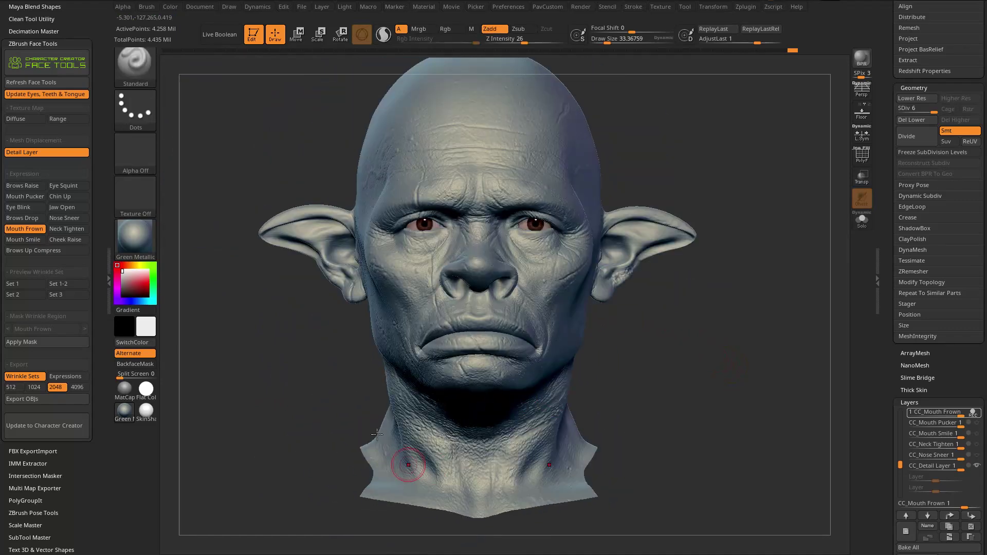
# Switch to the Neck Tighten expression and hide the skin paint on the CC_Base_SkinHead subtool
pyautogui.click(64, 230)
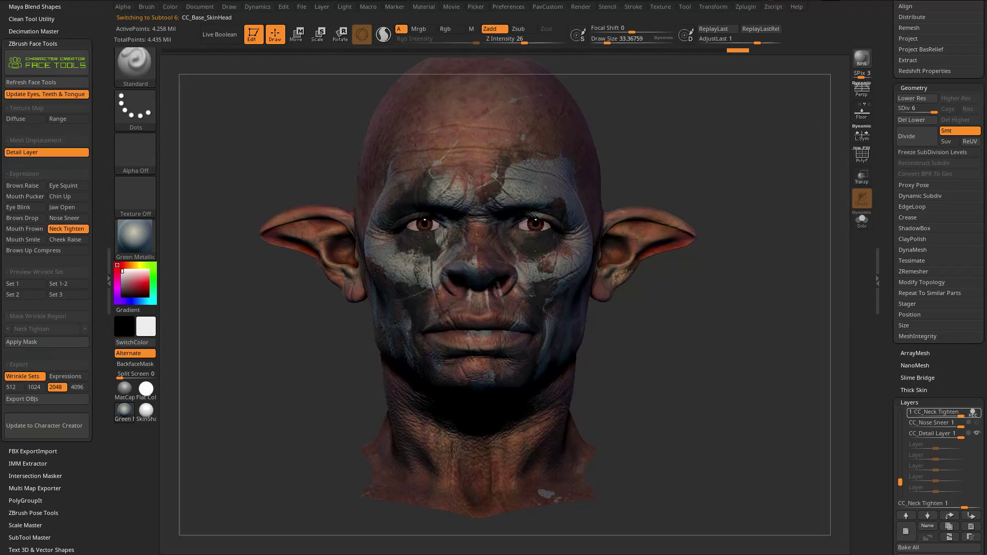
pyautogui.moveTo(758, 268); pyautogui.dragTo(773, 266)
pyautogui.moveTo(880, 229); pyautogui.dragTo(885, 82)
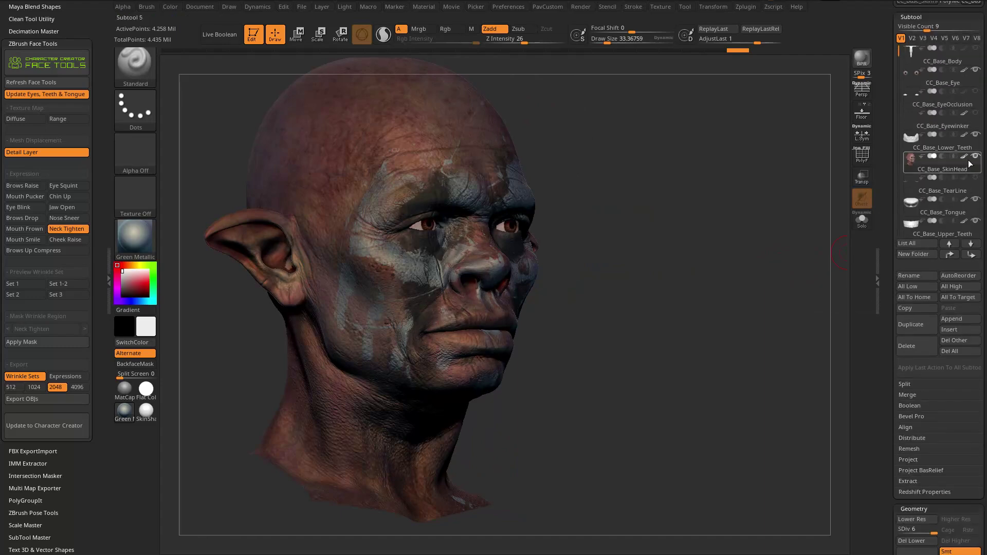
pyautogui.click(965, 157)
pyautogui.moveTo(769, 238); pyautogui.dragTo(724, 270)
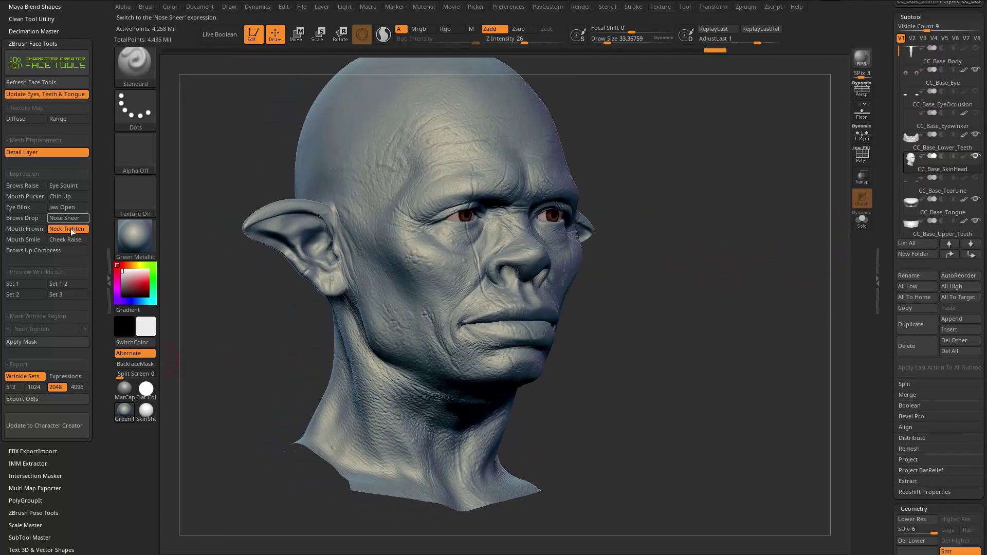
# Set the head to subdivision level 2 and begin building up the tightened neck muscles with the Standard brush
pyautogui.moveTo(883, 260); pyautogui.dragTo(884, 427)
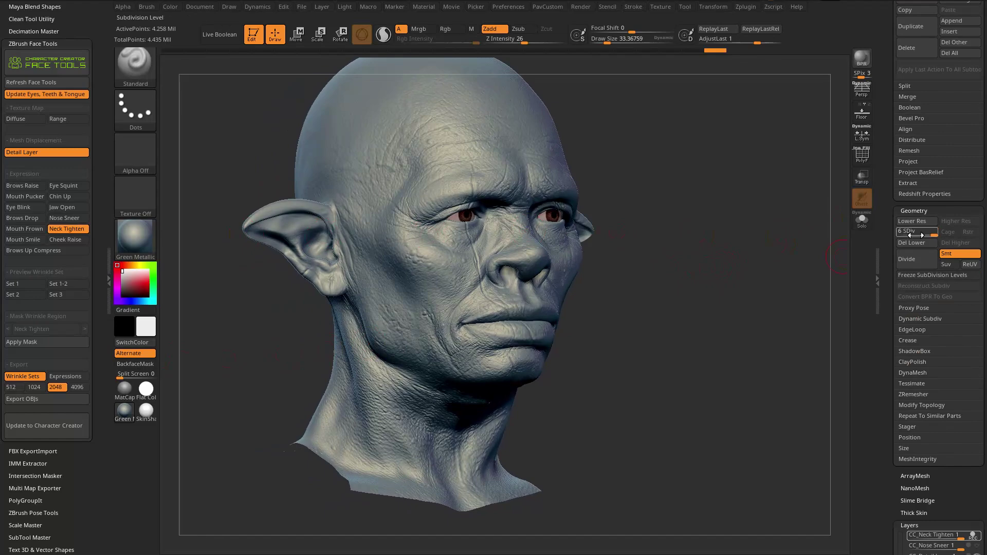
pyautogui.moveTo(904, 233); pyautogui.dragTo(898, 233)
pyautogui.press('d')
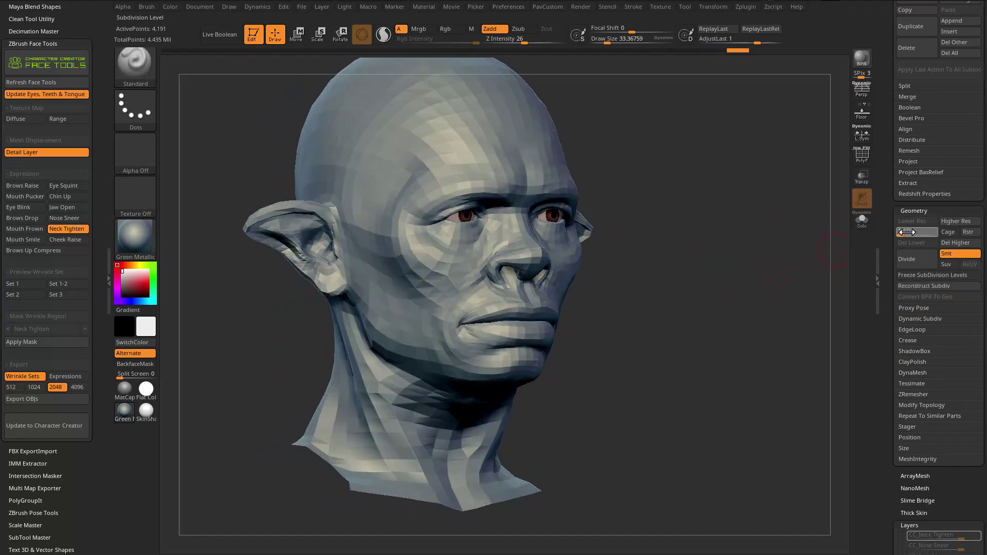
pyautogui.moveTo(754, 297); pyautogui.dragTo(542, 370)
pyautogui.press('s')
pyautogui.moveTo(421, 404); pyautogui.dragTo(415, 404)
pyautogui.moveTo(389, 437); pyautogui.dragTo(465, 350)
pyautogui.moveTo(595, 364); pyautogui.dragTo(536, 358)
pyautogui.press('s')
pyautogui.moveTo(449, 379); pyautogui.dragTo(440, 379)
# Build up the diagonal neck cords from the jaw toward the neck base with the Standard brush at a draw size of about 38
pyautogui.moveTo(692, 366)
pyautogui.mouseDown()
pyautogui.moveTo(572, 396)
pyautogui.moveTo(668, 346)
pyautogui.moveTo(584, 326)
pyautogui.moveTo(463, 362)
pyautogui.moveTo(436, 347)
pyautogui.mouseUp()
pyautogui.press('s')
pyautogui.moveTo(440, 353); pyautogui.dragTo(409, 381)
pyautogui.moveTo(560, 405)
pyautogui.keyDown('alt'); pyautogui.mouseDown()
pyautogui.moveTo(565, 390)
pyautogui.moveTo(546, 399)
pyautogui.mouseUp(); pyautogui.keyUp('alt')
pyautogui.moveTo(442, 327); pyautogui.dragTo(412, 378)
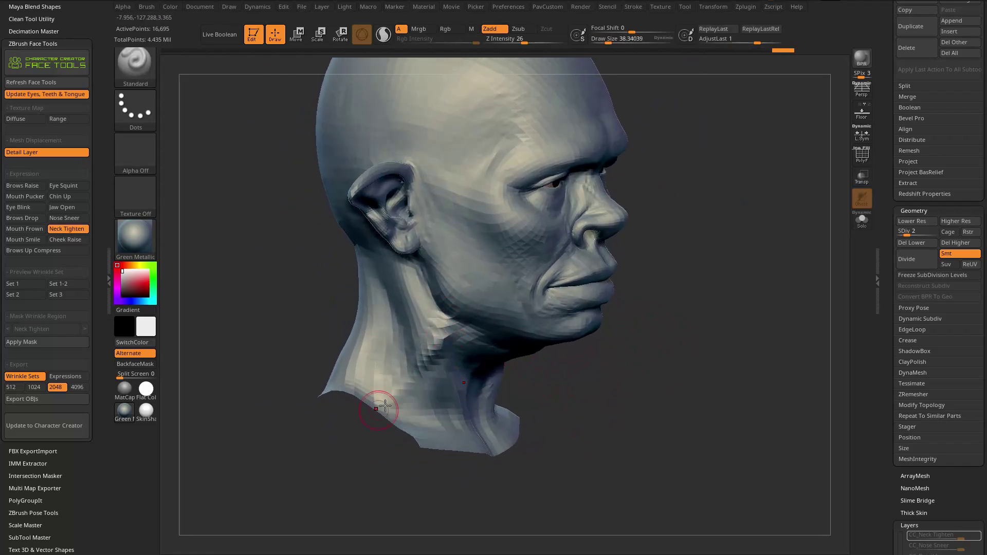
pyautogui.moveTo(456, 349); pyautogui.dragTo(407, 399)
pyautogui.moveTo(466, 332); pyautogui.dragTo(388, 411)
pyautogui.moveTo(551, 375); pyautogui.dragTo(577, 366)
pyautogui.moveTo(746, 362)
pyautogui.mouseDown()
pyautogui.moveTo(696, 369)
pyautogui.moveTo(754, 287)
pyautogui.moveTo(754, 331)
pyautogui.moveTo(674, 345)
pyautogui.mouseUp()
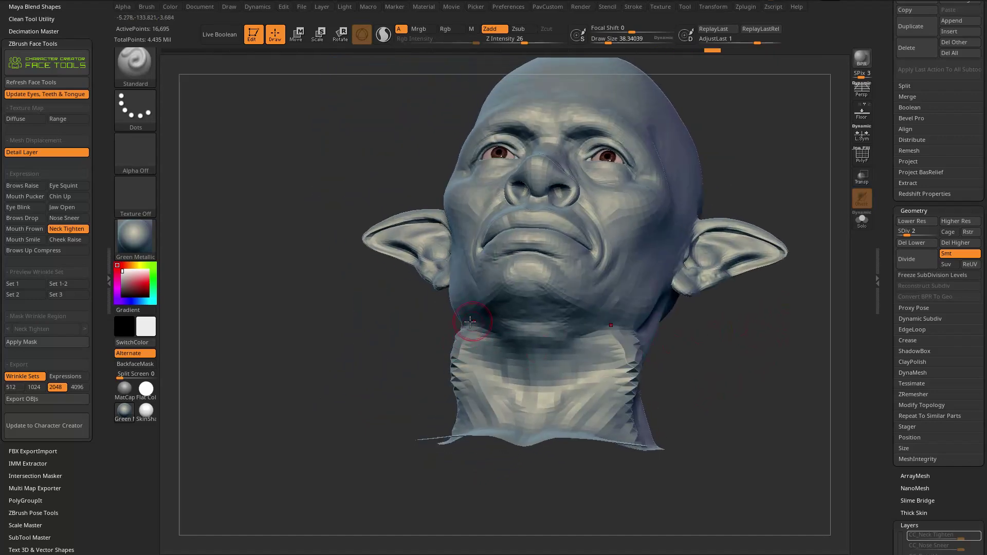
# Reshape the side contour of the neck with the Move brush, using draw sizes of about 69 and 65
pyautogui.moveTo(424, 402)
pyautogui.mouseDown()
pyautogui.moveTo(443, 402)
pyautogui.moveTo(461, 350)
pyautogui.mouseUp()
pyautogui.press('b')
pyautogui.press('m')
pyautogui.press('v')
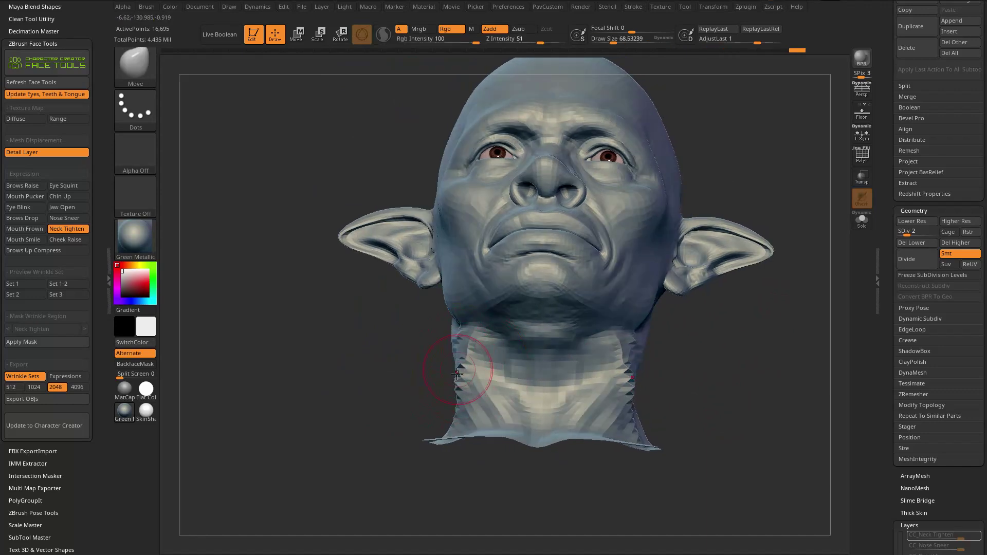
pyautogui.moveTo(452, 386); pyautogui.dragTo(451, 409)
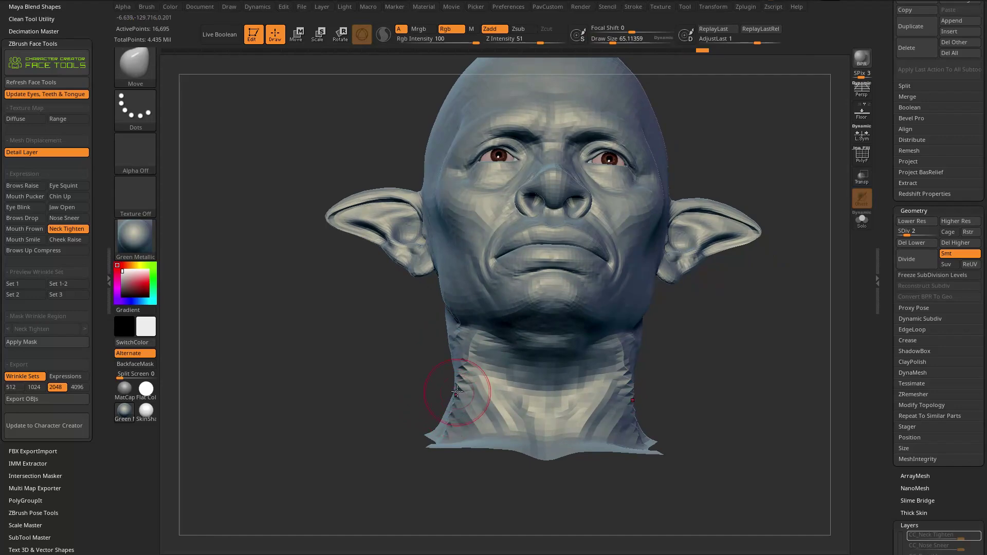
# Smooth the jagged surface of the neck cord below the jaw with the Smooth brush at a draw size of about 33
pyautogui.moveTo(408, 357)
pyautogui.mouseDown()
pyautogui.moveTo(453, 345)
pyautogui.moveTo(458, 331)
pyautogui.mouseUp()
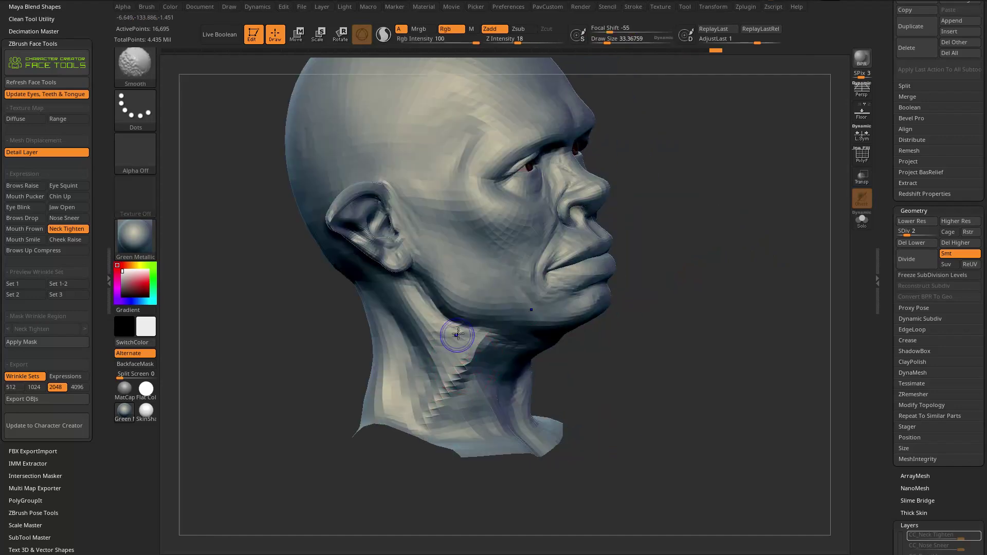
pyautogui.keyDown('shift'); pyautogui.moveTo(457, 370); pyautogui.dragTo(463, 360); pyautogui.keyUp('shift')
pyautogui.moveTo(632, 360); pyautogui.dragTo(581, 357)
pyautogui.keyDown('shift'); pyautogui.moveTo(483, 334); pyautogui.dragTo(463, 370); pyautogui.keyUp('shift')
pyautogui.moveTo(606, 366)
pyautogui.mouseDown()
pyautogui.moveTo(407, 353)
pyautogui.moveTo(597, 360)
pyautogui.mouseUp()
# Adjust the outer silhouette of the neck with the Move brush at a draw size of about 49
pyautogui.moveTo(441, 397); pyautogui.dragTo(718, 317)
pyautogui.press('b')
pyautogui.press('m')
pyautogui.press('v')
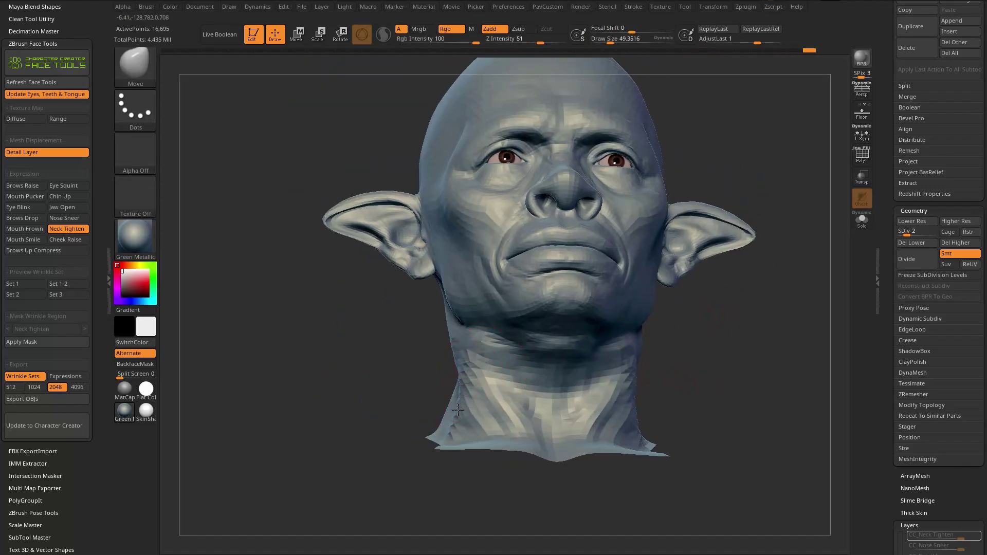
pyautogui.moveTo(427, 374)
pyautogui.mouseDown()
pyautogui.moveTo(686, 368)
pyautogui.moveTo(685, 359)
pyautogui.mouseUp()
# Raise the head to subdivision level 3 and prepare the Standard brush for finer neck sculpting
pyautogui.press('b')
pyautogui.press('s')
pyautogui.press('t')
pyautogui.click(911, 232)
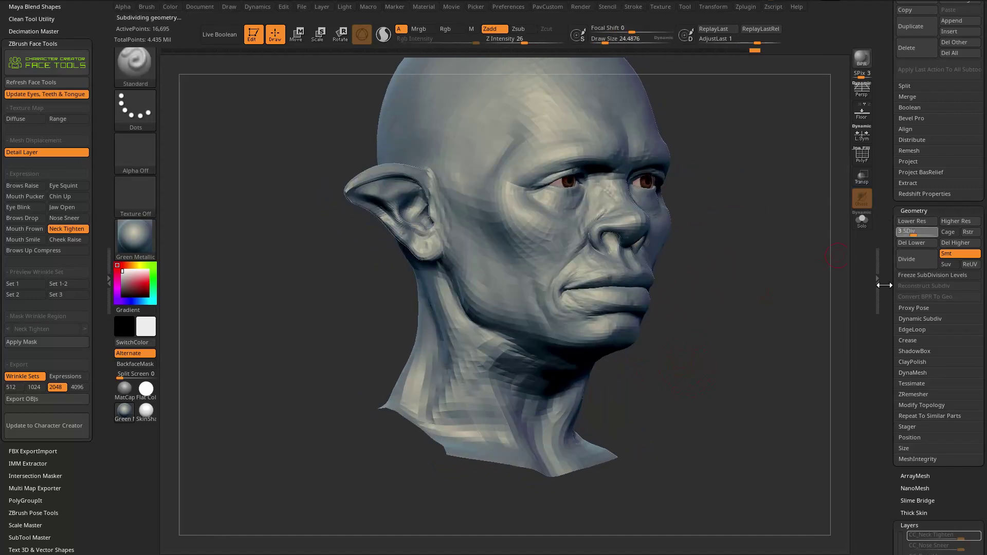
pyautogui.moveTo(762, 324); pyautogui.dragTo(742, 298)
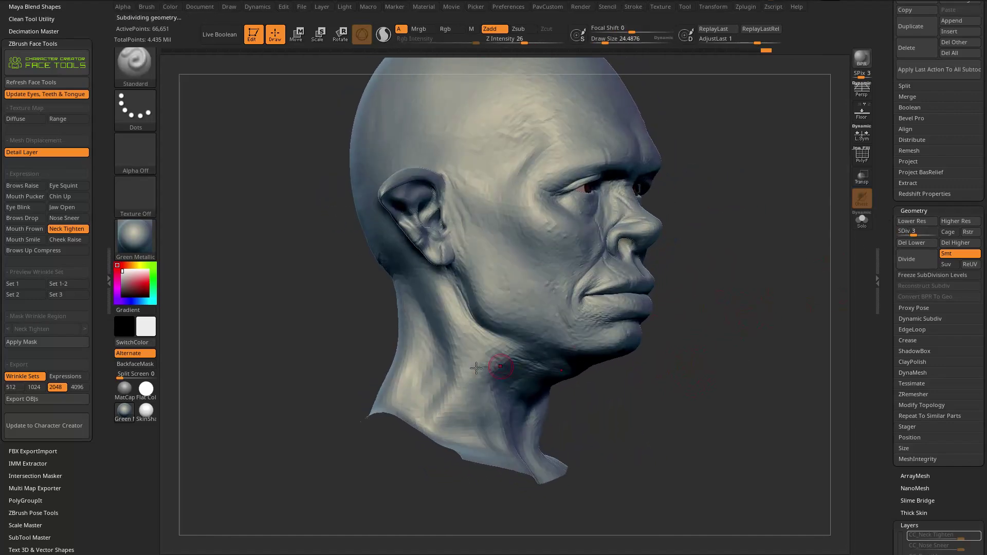
pyautogui.press('s')
pyautogui.moveTo(482, 366); pyautogui.dragTo(487, 366)
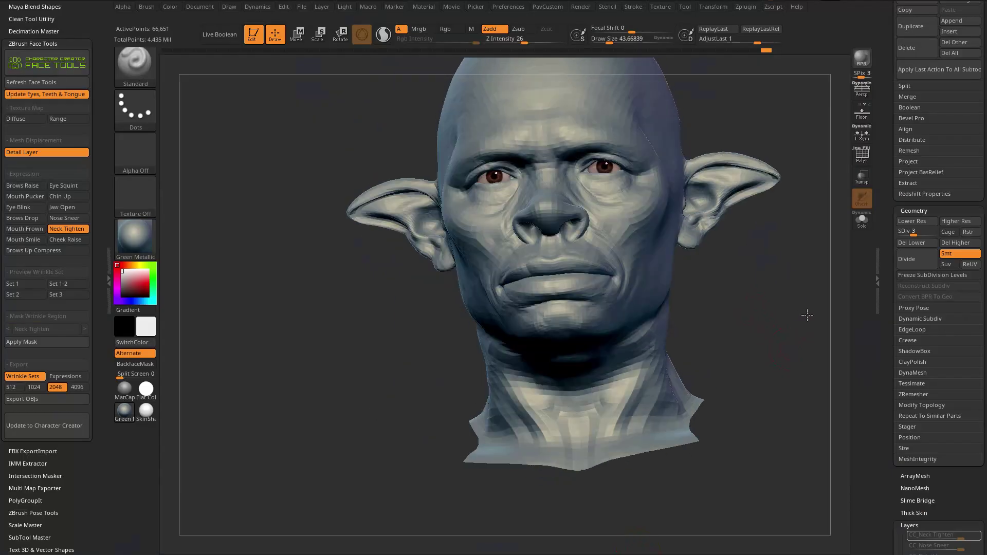
# Define the diagonal cords along the side of the neck with the Standard brush
pyautogui.moveTo(792, 331)
pyautogui.mouseDown()
pyautogui.moveTo(720, 348)
pyautogui.moveTo(616, 327)
pyautogui.mouseUp()
pyautogui.moveTo(458, 378); pyautogui.dragTo(418, 411)
pyautogui.moveTo(462, 360); pyautogui.dragTo(418, 413)
pyautogui.moveTo(637, 366); pyautogui.dragTo(615, 375)
pyautogui.moveTo(449, 359); pyautogui.dragTo(412, 406)
pyautogui.press('shift')
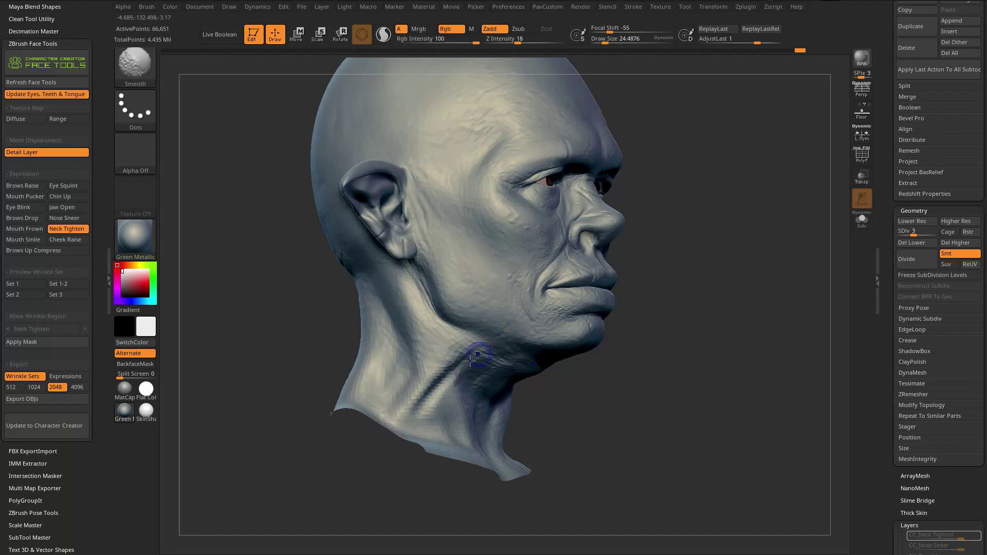
pyautogui.moveTo(592, 363)
pyautogui.mouseDown()
pyautogui.moveTo(639, 364)
pyautogui.moveTo(510, 384)
pyautogui.mouseUp()
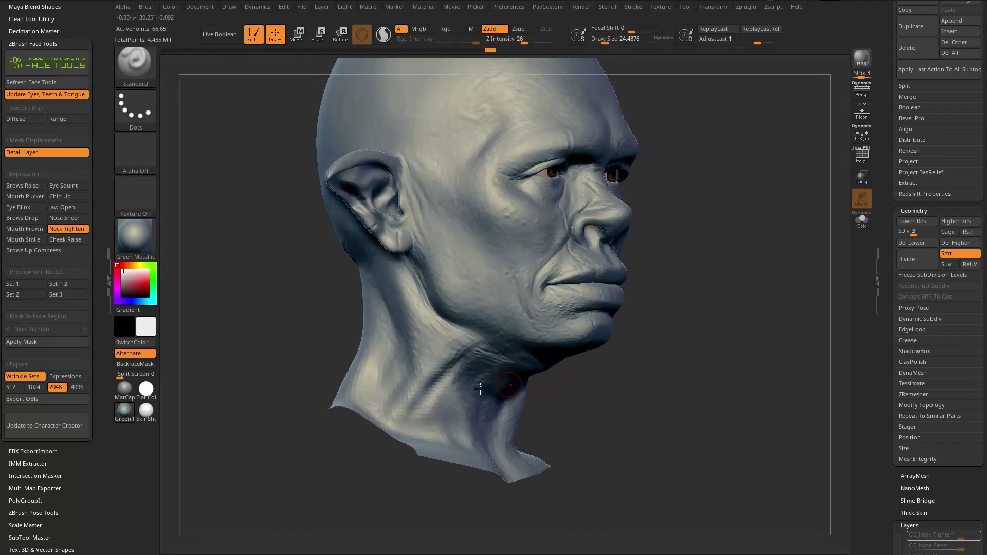
# Sculpt the vertical cords down the front of the neck below the chin with the Standard brush
pyautogui.moveTo(669, 383); pyautogui.dragTo(506, 351)
pyautogui.moveTo(662, 359); pyautogui.dragTo(503, 385)
pyautogui.moveTo(495, 445); pyautogui.dragTo(508, 334)
pyautogui.moveTo(511, 401)
pyautogui.mouseDown()
pyautogui.moveTo(496, 399)
pyautogui.moveTo(497, 387)
pyautogui.mouseUp()
pyautogui.press('s')
pyautogui.click(483, 385)
pyautogui.press('s')
pyautogui.click(483, 388)
# Refine the side contour of the neck with the Move brush, varying the draw size from about 52 to 41
pyautogui.press('b')
pyautogui.press('m')
pyautogui.press('v')
pyautogui.press('s')
pyautogui.click(473, 351)
pyautogui.moveTo(463, 378); pyautogui.dragTo(381, 399)
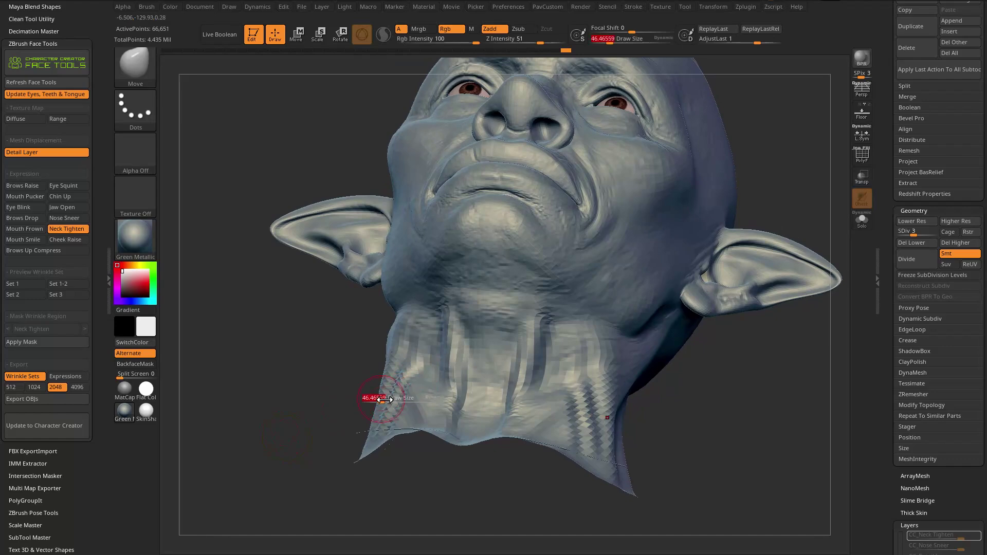
pyautogui.hotkey('ctrl', 'z')
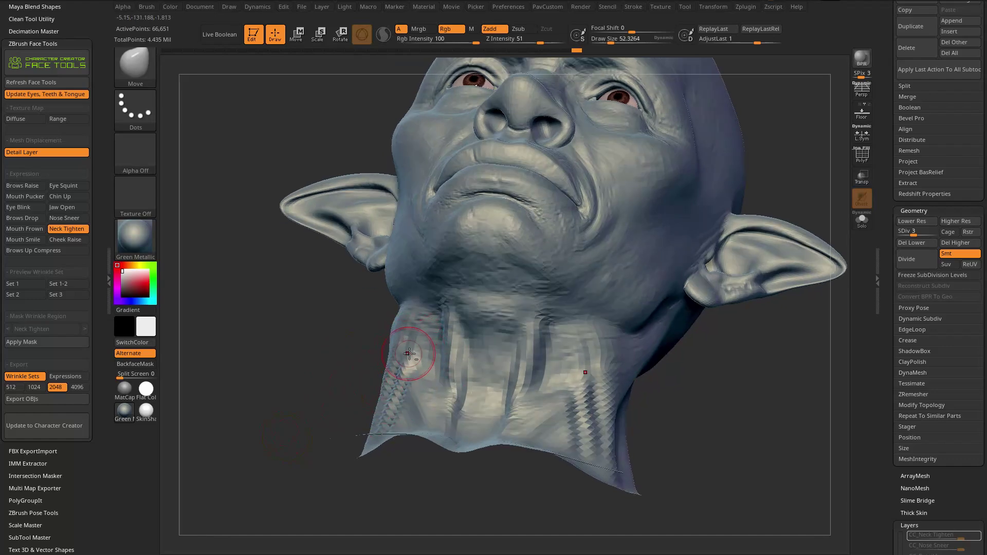
pyautogui.moveTo(398, 306); pyautogui.dragTo(400, 320)
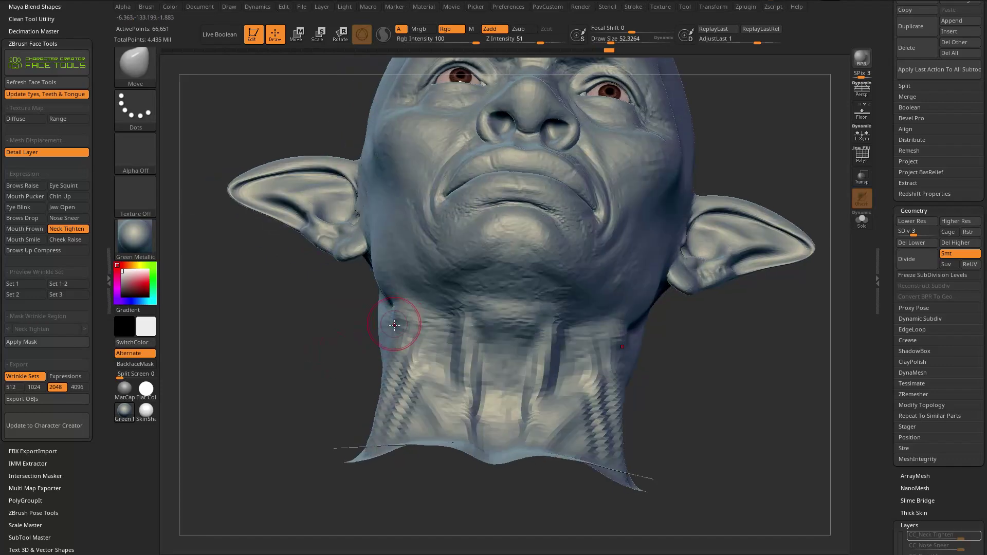
pyautogui.hotkey('ctrl', 'z')
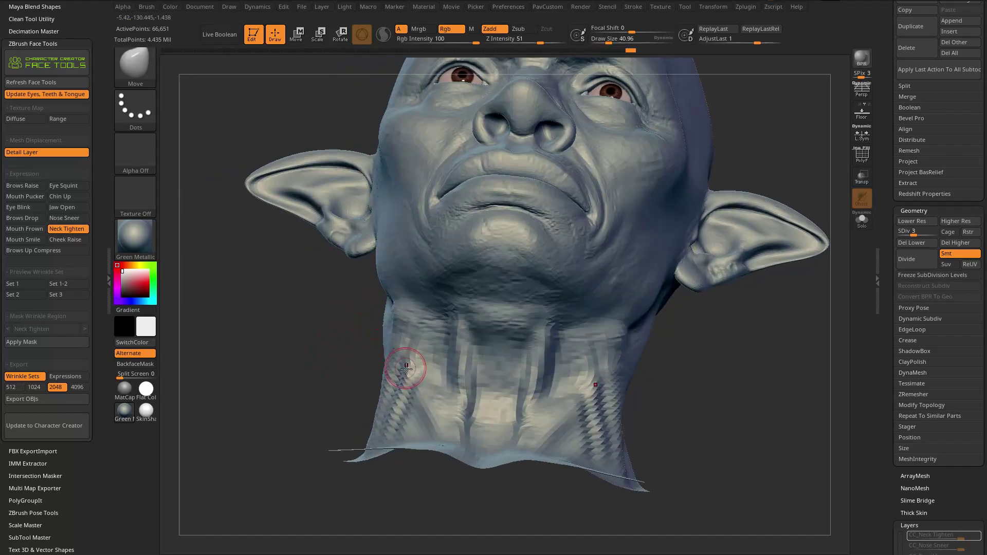
pyautogui.hotkey('ctrl', 'z')
pyautogui.press('s')
pyautogui.moveTo(404, 379)
pyautogui.mouseDown()
pyautogui.moveTo(427, 347)
pyautogui.moveTo(469, 332)
pyautogui.mouseUp()
pyautogui.moveTo(404, 319)
pyautogui.mouseDown()
pyautogui.moveTo(265, 308)
pyautogui.moveTo(645, 307)
pyautogui.moveTo(693, 282)
pyautogui.moveTo(617, 324)
pyautogui.mouseUp()
# Sculpt and smooth the diagonal cords on the side of the neck with the Standard brush at a draw size of about 29
pyautogui.press('b')
pyautogui.press('s')
pyautogui.press('t')
pyautogui.moveTo(486, 339); pyautogui.dragTo(652, 323)
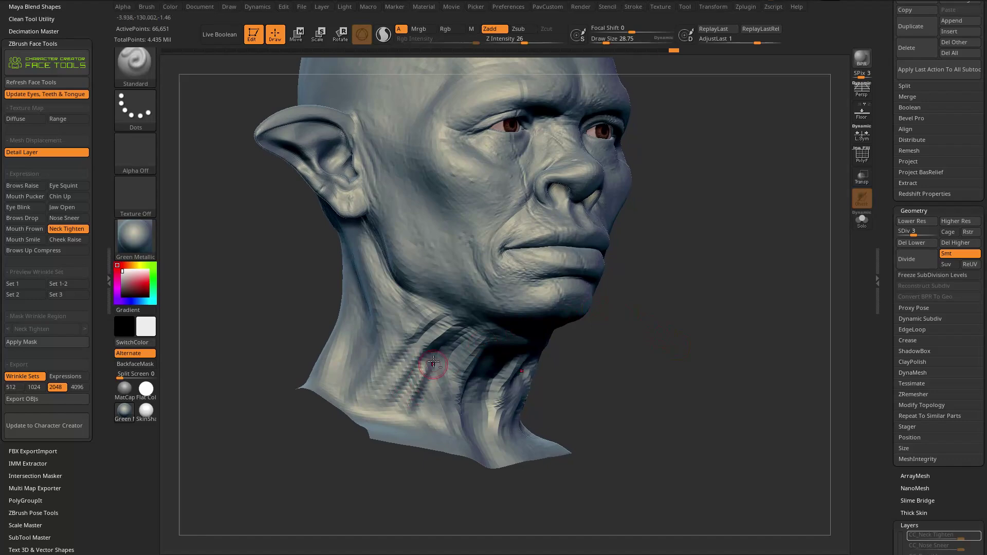
pyautogui.press('shift')
pyautogui.keyDown('alt'); pyautogui.moveTo(663, 354); pyautogui.dragTo(766, 308); pyautogui.keyUp('alt')
pyautogui.moveTo(771, 355)
pyautogui.mouseDown()
pyautogui.moveTo(663, 370)
pyautogui.moveTo(489, 355)
pyautogui.moveTo(465, 405)
pyautogui.mouseUp()
# Reshape the neck outline at a lower subdivision with the Move brush at draw size about 55, and return to subdivision level 3
pyautogui.press('b')
pyautogui.press('m')
pyautogui.press('v')
pyautogui.moveTo(356, 378); pyautogui.dragTo(393, 417)
pyautogui.hotkey('shift', 'd')
pyautogui.hotkey('shift', 'd')
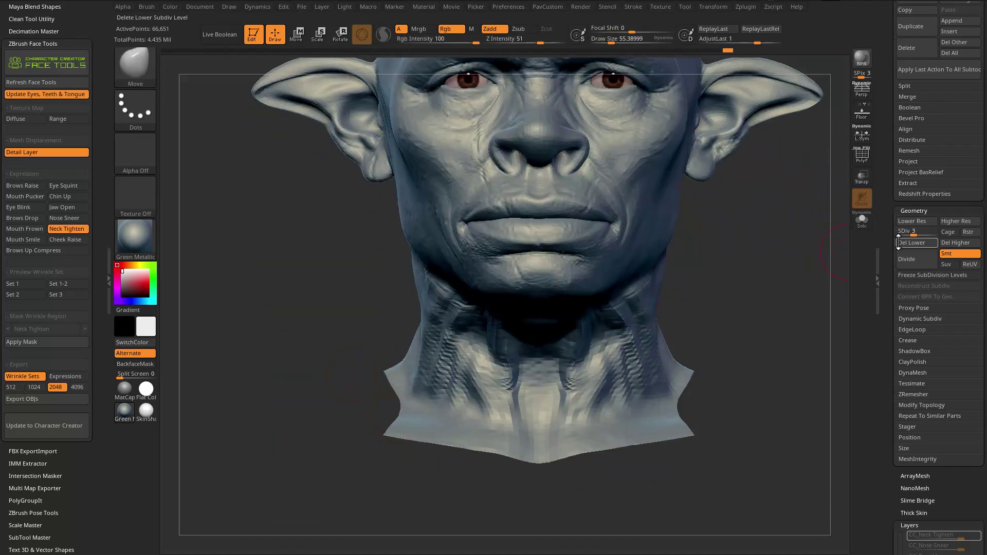
pyautogui.moveTo(780, 271); pyautogui.dragTo(485, 364)
pyautogui.moveTo(699, 354); pyautogui.dragTo(761, 350)
pyautogui.moveTo(906, 234); pyautogui.dragTo(924, 244)
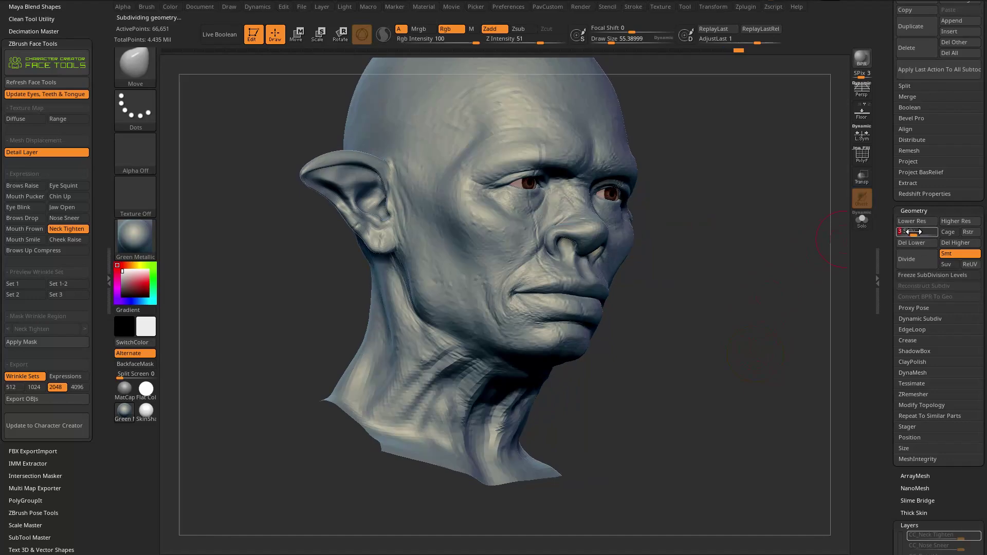
pyautogui.moveTo(637, 341); pyautogui.dragTo(692, 385)
# Apply the Neck Tighten mask and deepen the side neck cords with the Standard brush at a draw size of about 22
pyautogui.click(52, 341)
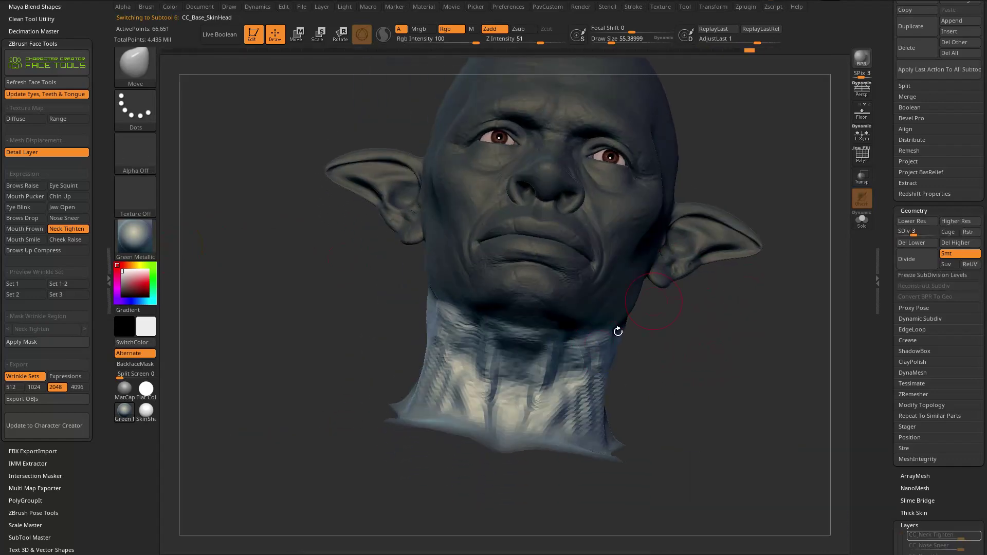
pyautogui.moveTo(683, 353); pyautogui.dragTo(580, 368)
pyautogui.moveTo(735, 355)
pyautogui.mouseDown()
pyautogui.moveTo(677, 359)
pyautogui.moveTo(735, 330)
pyautogui.moveTo(740, 315)
pyautogui.moveTo(756, 322)
pyautogui.moveTo(606, 323)
pyautogui.mouseUp()
pyautogui.press('b')
pyautogui.press('s')
pyautogui.press('t')
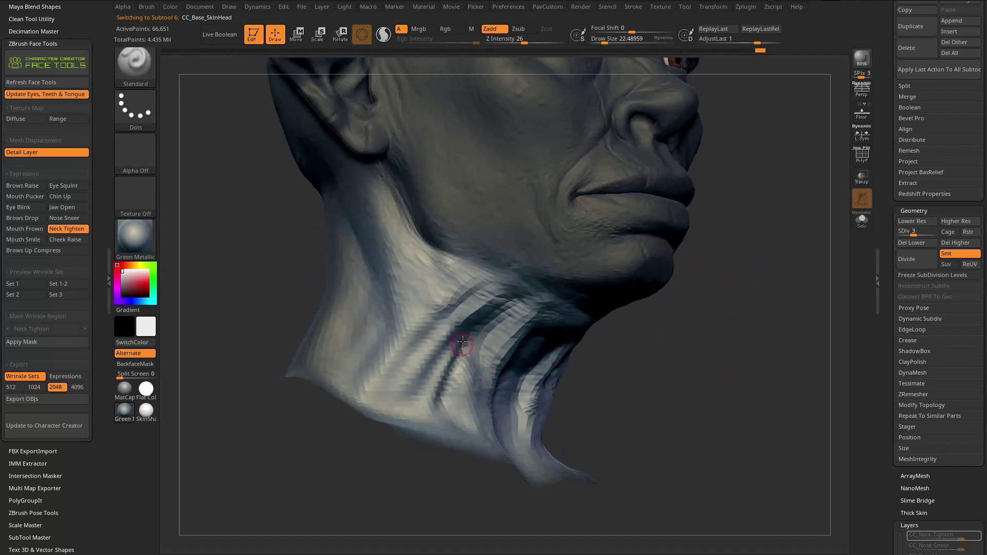
pyautogui.press('shift')
pyautogui.moveTo(466, 424); pyautogui.dragTo(418, 335)
pyautogui.moveTo(639, 344)
pyautogui.mouseDown()
pyautogui.moveTo(761, 343)
pyautogui.moveTo(694, 322)
pyautogui.mouseUp()
# Raise the head to subdivision level 4 and sharpen the diagonal creases along the side of the neck
pyautogui.click(922, 231)
pyautogui.moveTo(513, 347); pyautogui.dragTo(456, 400)
pyautogui.moveTo(505, 323); pyautogui.dragTo(444, 389)
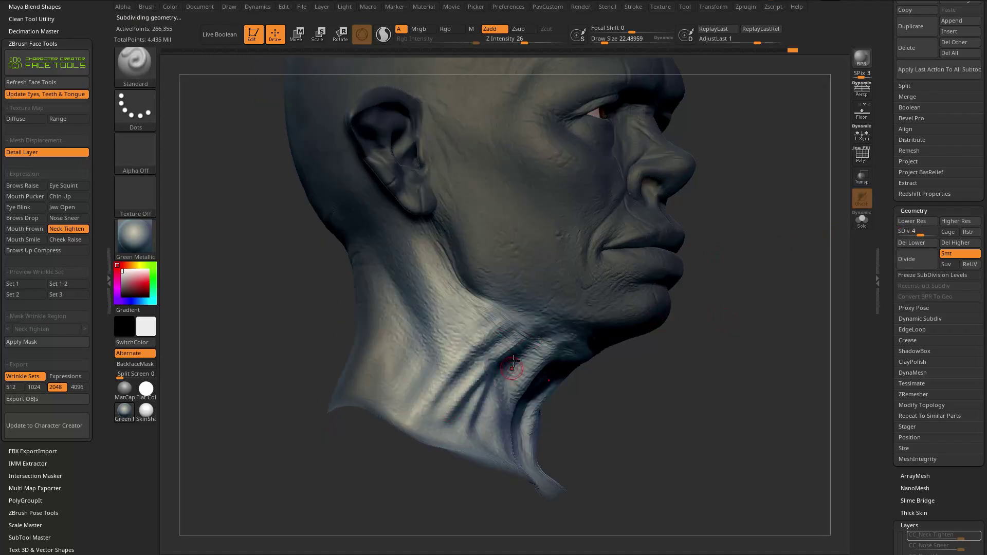
pyautogui.moveTo(472, 337); pyautogui.dragTo(433, 377)
pyautogui.moveTo(508, 318)
pyautogui.mouseDown()
pyautogui.moveTo(470, 341)
pyautogui.moveTo(441, 379)
pyautogui.mouseUp()
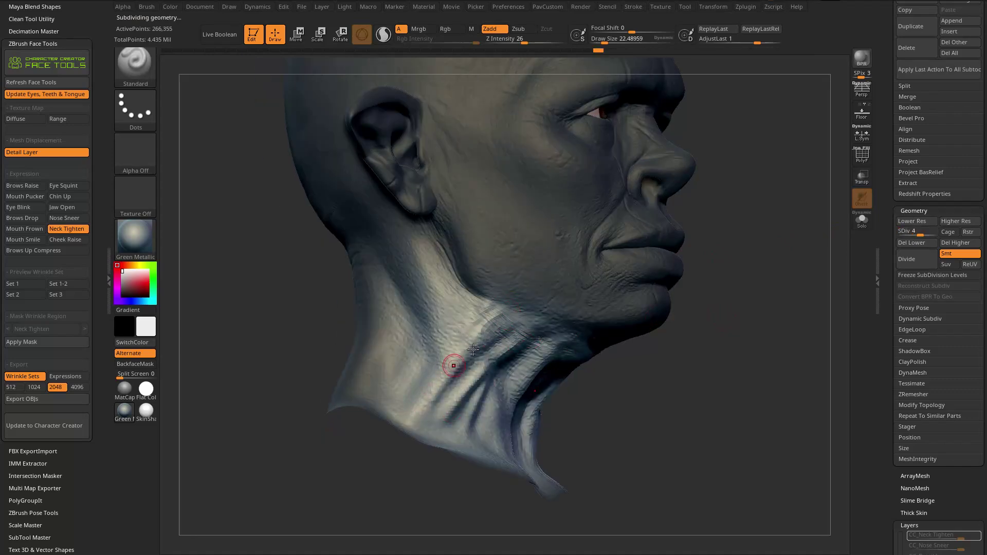
# Adjust the side cords of the neck from below with the Move brush at a draw size of about 41
pyautogui.moveTo(807, 325); pyautogui.dragTo(751, 294)
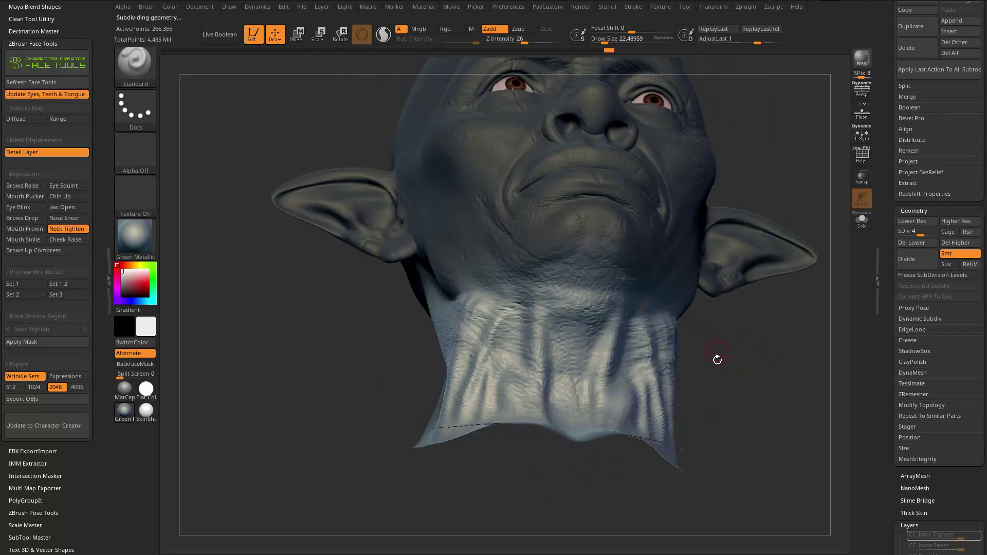
pyautogui.moveTo(718, 350); pyautogui.dragTo(706, 345)
pyautogui.moveTo(390, 360)
pyautogui.mouseDown()
pyautogui.moveTo(370, 373)
pyautogui.moveTo(384, 356)
pyautogui.mouseUp()
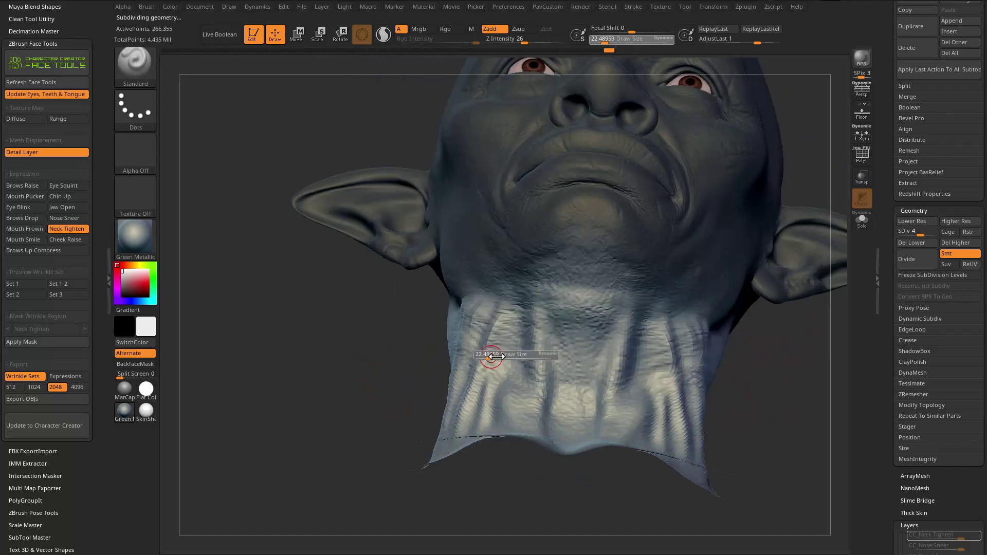
pyautogui.press('b')
pyautogui.press('m')
pyautogui.press('v')
pyautogui.moveTo(482, 383); pyautogui.dragTo(470, 380)
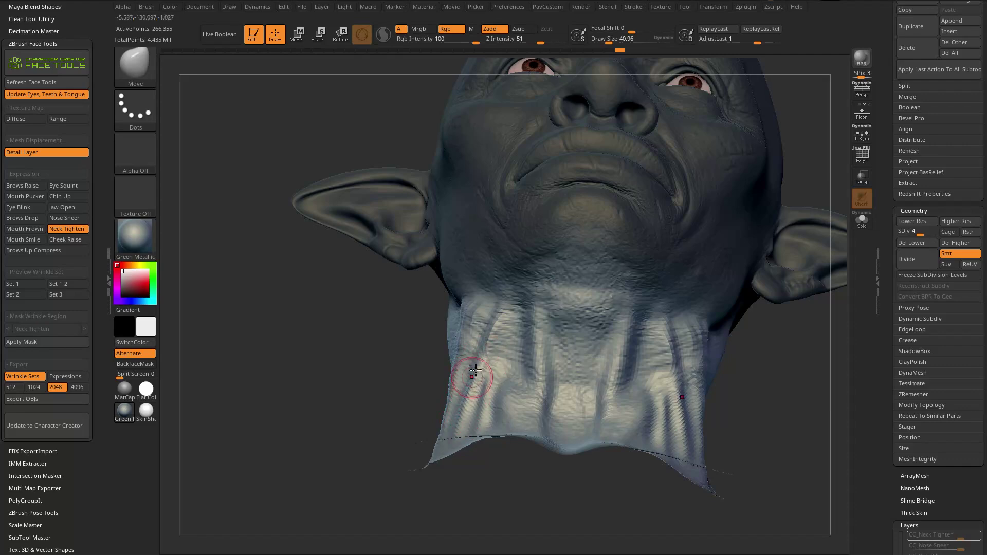
pyautogui.moveTo(490, 348); pyautogui.dragTo(482, 352)
pyautogui.moveTo(497, 316); pyautogui.dragTo(491, 335)
pyautogui.moveTo(409, 361)
pyautogui.mouseDown()
pyautogui.moveTo(415, 394)
pyautogui.moveTo(471, 400)
pyautogui.moveTo(451, 371)
pyautogui.moveTo(573, 346)
pyautogui.moveTo(617, 293)
pyautogui.moveTo(781, 336)
pyautogui.moveTo(800, 356)
pyautogui.moveTo(716, 335)
pyautogui.moveTo(722, 350)
pyautogui.moveTo(730, 346)
pyautogui.moveTo(690, 341)
pyautogui.moveTo(756, 352)
pyautogui.moveTo(721, 349)
pyautogui.moveTo(724, 340)
pyautogui.mouseUp()
# Select the Standard brush at a draw size of about 29 and raise the head to subdivision level 6
pyautogui.press('s')
pyautogui.press('s')
pyautogui.press('s')
pyautogui.press('b')
pyautogui.press('s')
pyautogui.press('t')
pyautogui.moveTo(712, 303); pyautogui.dragTo(773, 294)
pyautogui.moveTo(921, 232); pyautogui.dragTo(936, 232)
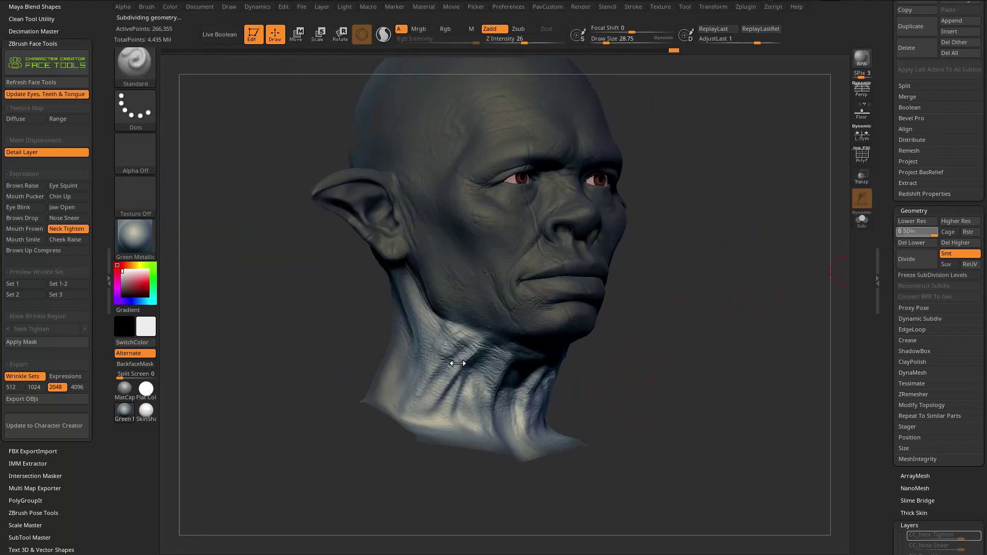
pyautogui.moveTo(725, 304); pyautogui.dragTo(451, 430)
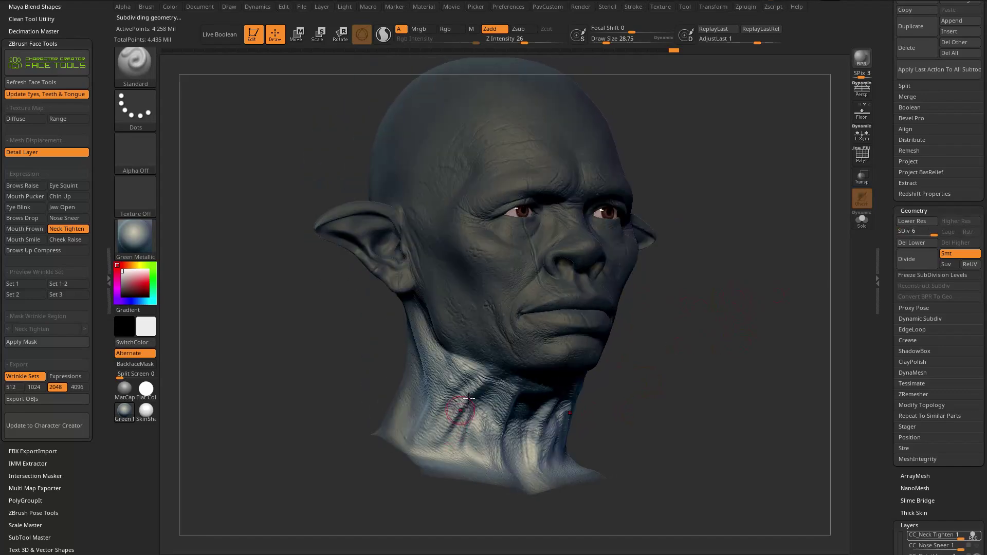
# Display the skin texture on the CC_Base_SkinHead subtool to review the tightened neck
pyautogui.scroll(5, 894, 188)
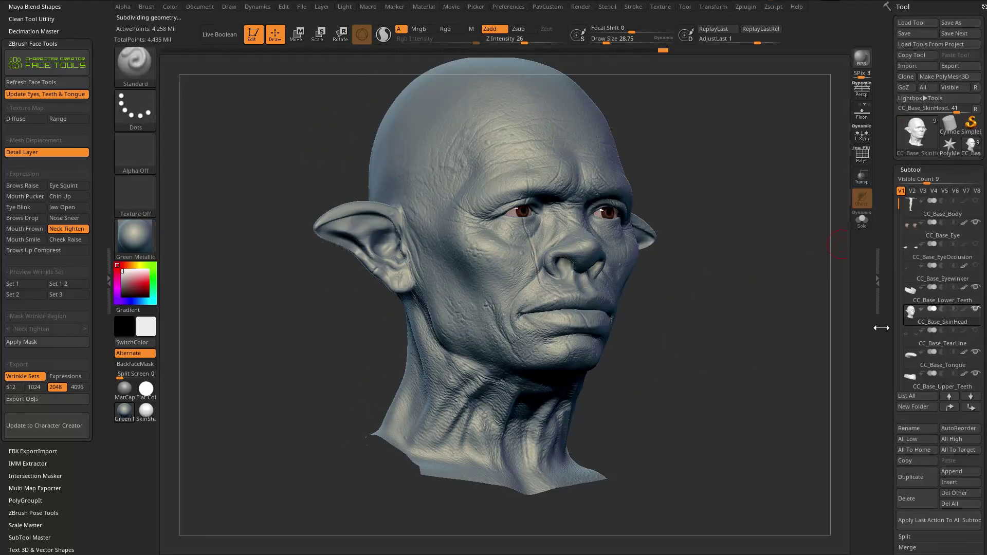
pyautogui.click(965, 309)
pyautogui.moveTo(778, 420); pyautogui.dragTo(609, 379)
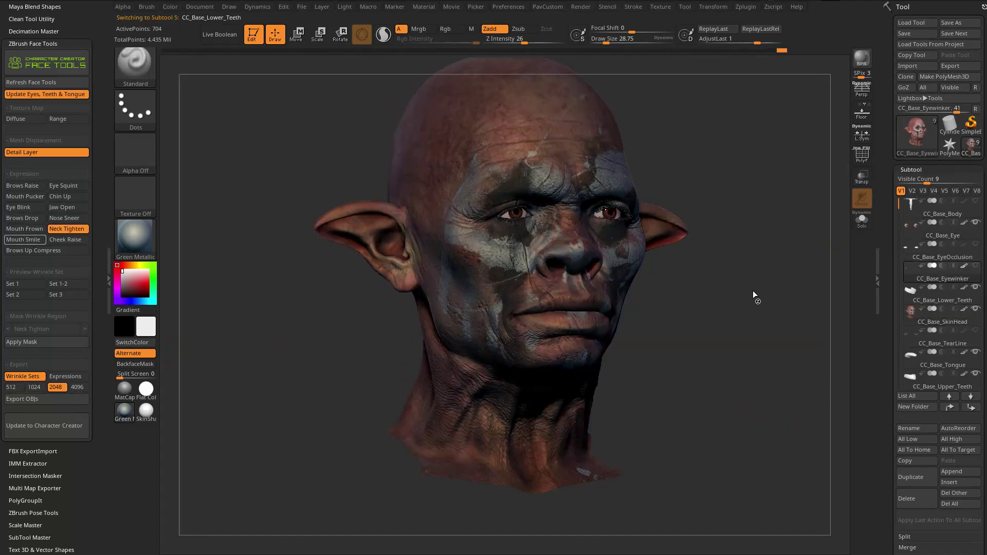
# Switch the active expression from Neck Tighten to Mouth Smile
pyautogui.press('Down')
pyautogui.press('Down')
pyautogui.press('Down')
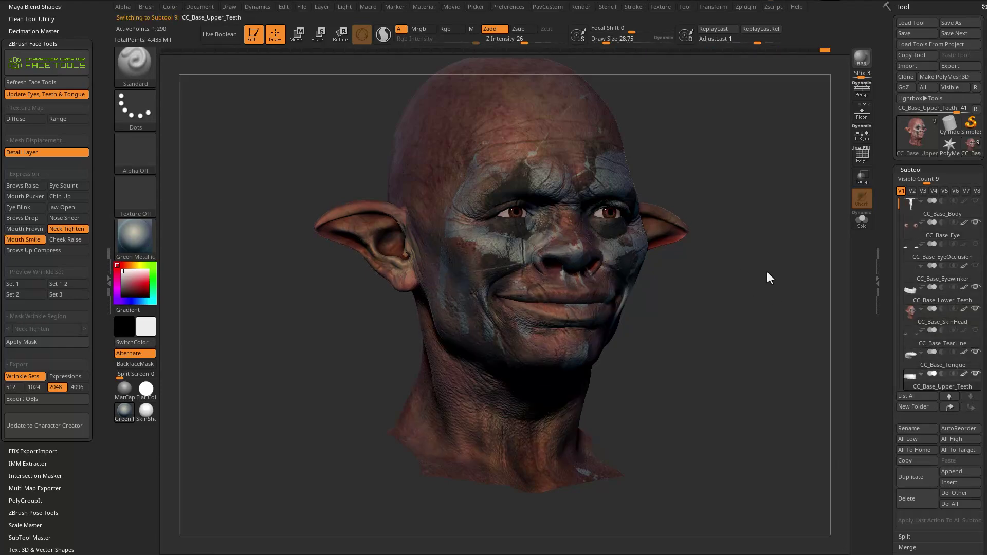
pyautogui.press('Up')
pyautogui.press('Up')
pyautogui.press('Up')
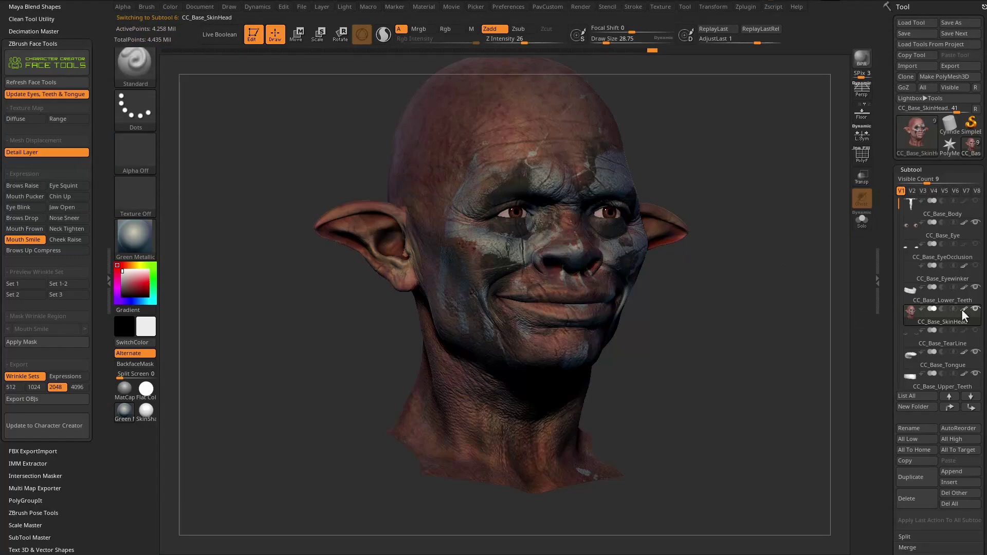
# Hide the skin texture on CC_Base_SkinHead, lower the head to subdivision level 2 and adjust the brush draw size
pyautogui.click(964, 309)
pyautogui.moveTo(765, 309); pyautogui.dragTo(729, 326)
pyautogui.moveTo(891, 303); pyautogui.dragTo(890, 207)
pyautogui.moveTo(910, 368); pyautogui.dragTo(906, 367)
pyautogui.moveTo(786, 308)
pyautogui.keyDown('alt'); pyautogui.mouseDown()
pyautogui.moveTo(787, 353)
pyautogui.moveTo(765, 364)
pyautogui.mouseUp(); pyautogui.keyUp('alt')
pyautogui.press('s')
pyautogui.click(492, 334)
pyautogui.moveTo(493, 334)
pyautogui.mouseDown()
pyautogui.moveTo(465, 336)
pyautogui.moveTo(515, 359)
pyautogui.mouseUp()
# Set up the Clay brush for the smiling cheek with a draw size of about 44 and color painting off
pyautogui.moveTo(320, 407)
pyautogui.keyDown('alt'); pyautogui.mouseDown()
pyautogui.moveTo(368, 430)
pyautogui.moveTo(394, 402)
pyautogui.mouseUp(); pyautogui.keyUp('alt')
pyautogui.press('b')
pyautogui.press('c')
pyautogui.press('l')
pyautogui.press('s')
pyautogui.click(490, 356)
pyautogui.moveTo(491, 357); pyautogui.dragTo(474, 356)
pyautogui.click(450, 30)
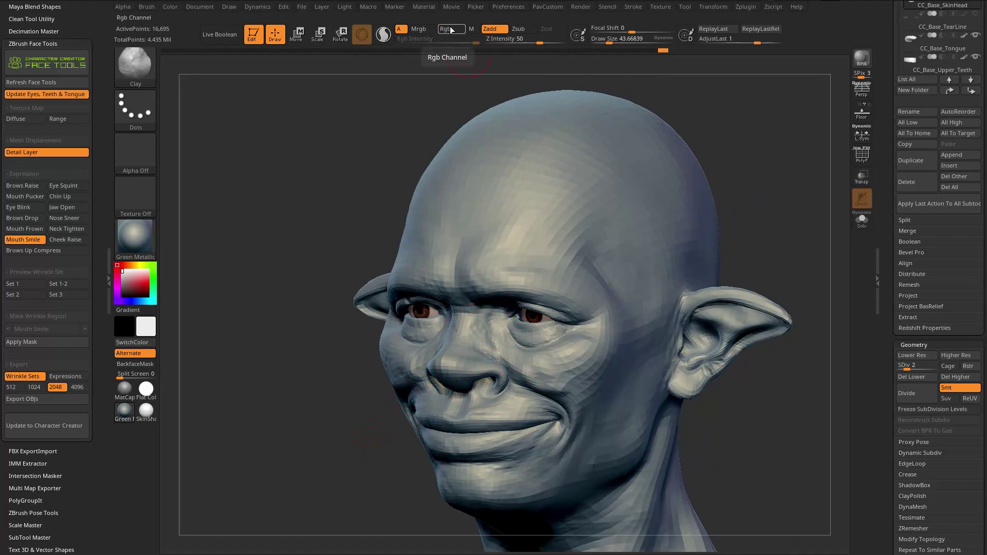
# Shape and smooth the raised cheek below the eye, using the Standard brush at a draw size of about 44
pyautogui.moveTo(648, 287); pyautogui.dragTo(535, 355, button='right')
pyautogui.press('b')
pyautogui.press('s')
pyautogui.press('t')
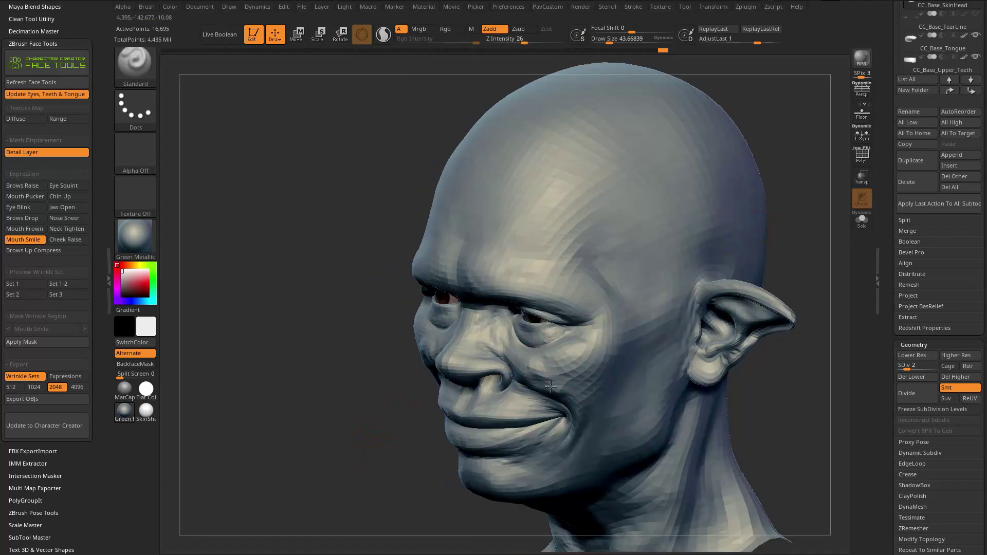
pyautogui.keyDown('shift'); pyautogui.moveTo(547, 369); pyautogui.dragTo(532, 357); pyautogui.keyUp('shift')
pyautogui.moveTo(437, 445); pyautogui.dragTo(452, 401, button='right')
pyautogui.keyDown('shift'); pyautogui.moveTo(519, 361); pyautogui.dragTo(545, 366); pyautogui.keyUp('shift')
pyautogui.moveTo(710, 256)
pyautogui.keyDown('shift'); pyautogui.mouseDown(button='right')
pyautogui.moveTo(734, 242)
pyautogui.moveTo(756, 198)
pyautogui.moveTo(520, 355)
pyautogui.mouseUp(button='right'); pyautogui.keyUp('shift')
# Add volume to the smiling cheeks with the Inflat brush at Z Intensity 10 and a draw size of about 52
pyautogui.press('b')
pyautogui.press('i')
pyautogui.press('n')
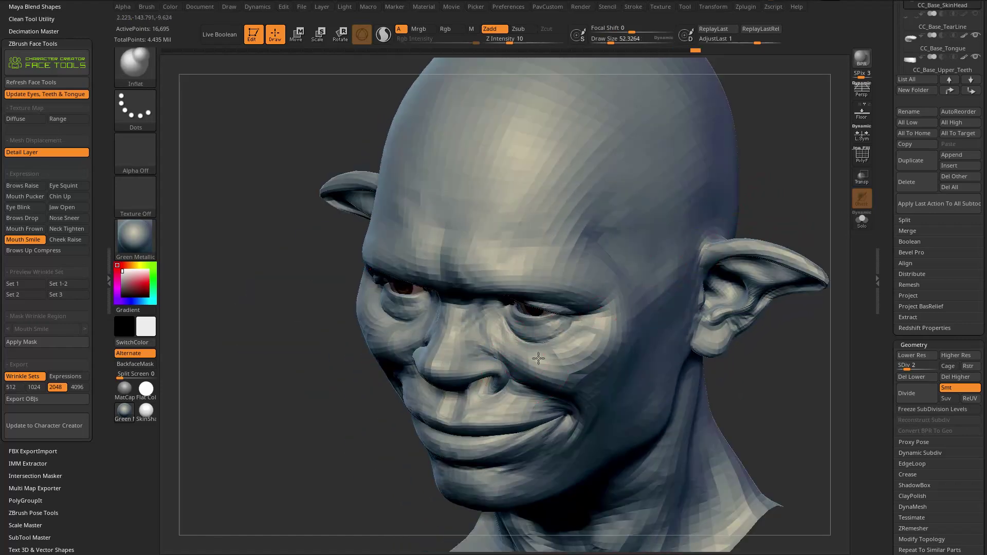
pyautogui.moveTo(537, 393); pyautogui.dragTo(751, 233, button='right')
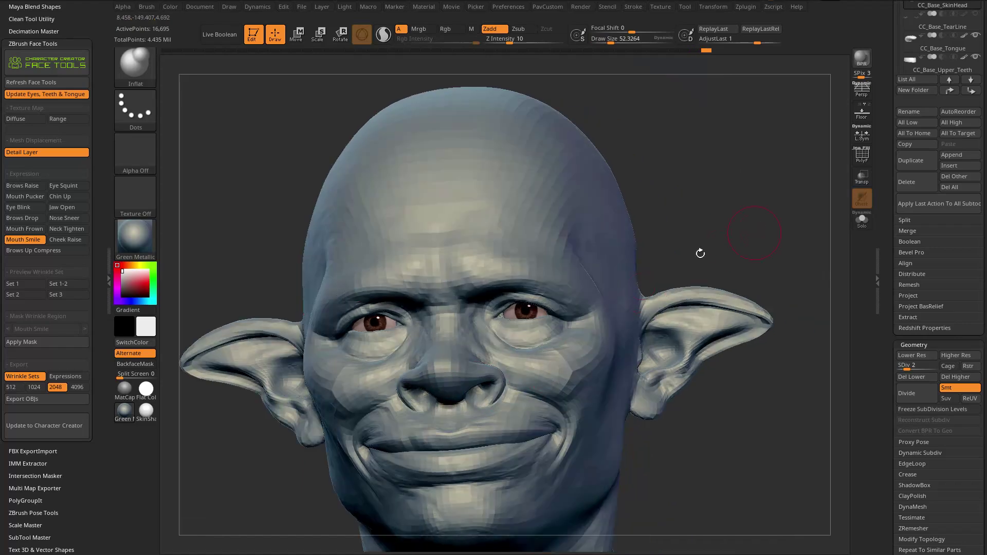
pyautogui.moveTo(572, 376); pyautogui.dragTo(563, 326, button='right')
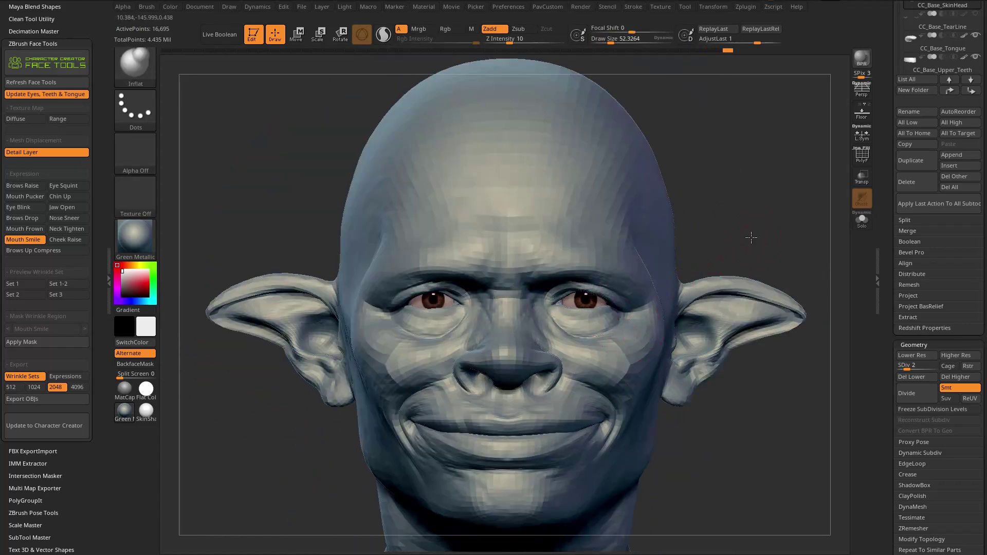
# Raise the head to subdivision level 4 and apply the Mouth Smile wrinkle mask
pyautogui.moveTo(733, 233); pyautogui.dragTo(627, 293, button='right')
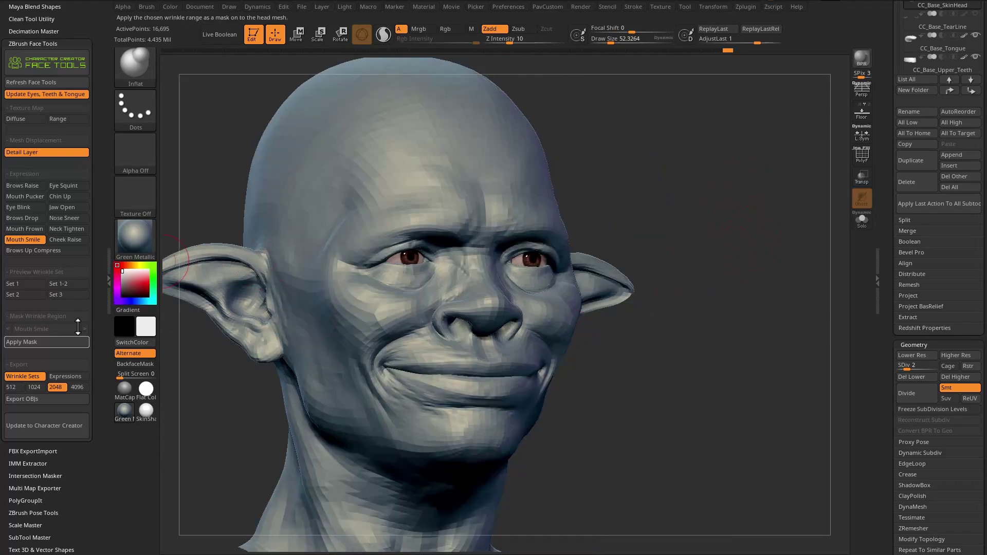
pyautogui.moveTo(910, 366); pyautogui.dragTo(921, 366)
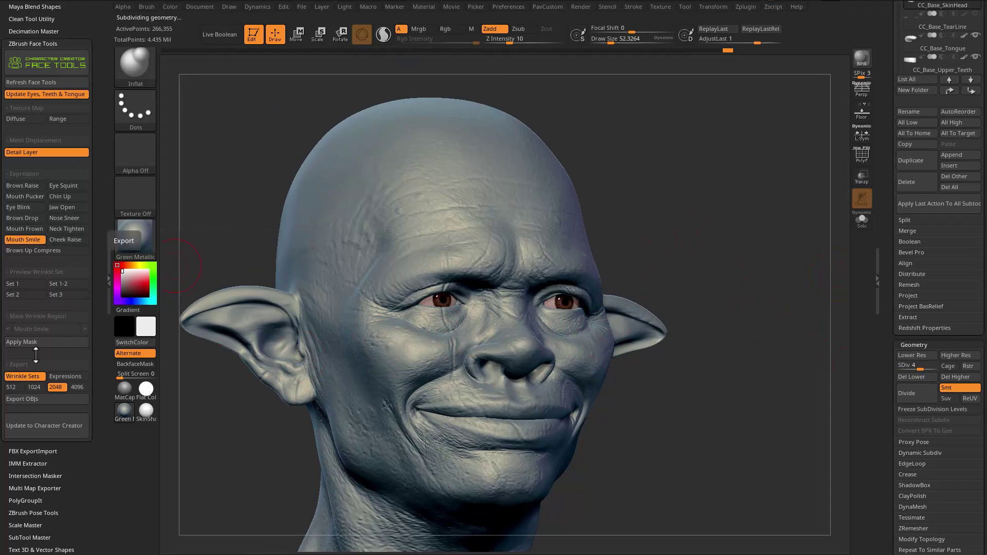
pyautogui.click(47, 343)
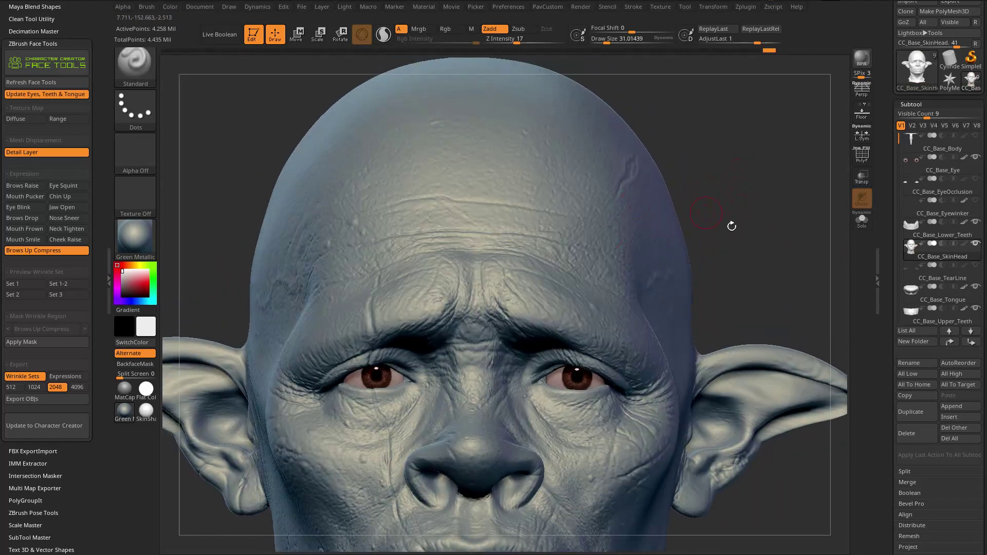
# Select the Dam_Standard brush for the Brows Up Compress expression and lower the head to subdivision level 4
pyautogui.press('b')
pyautogui.press('d')
pyautogui.press('s')
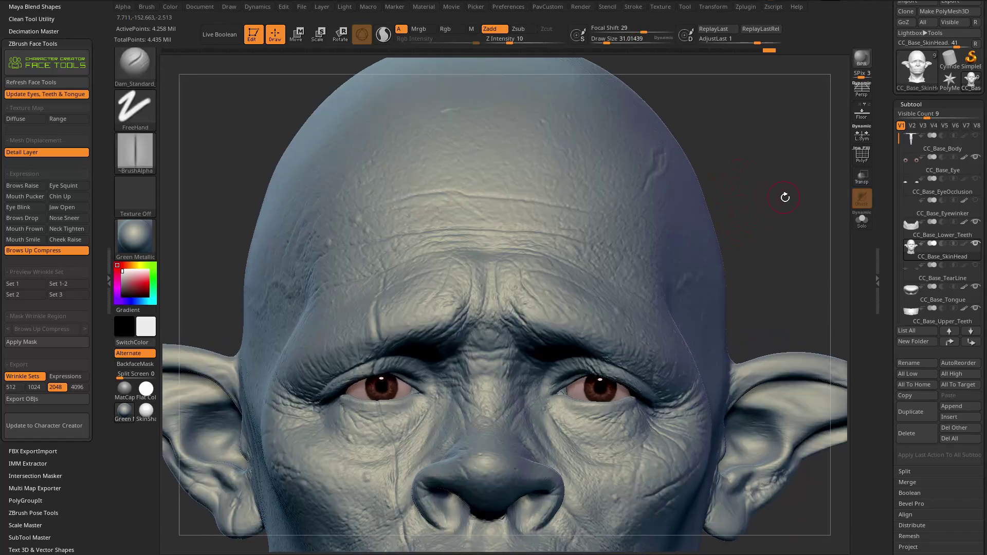
pyautogui.scroll(-5, 889, 211)
pyautogui.scroll(-3, 889, 210)
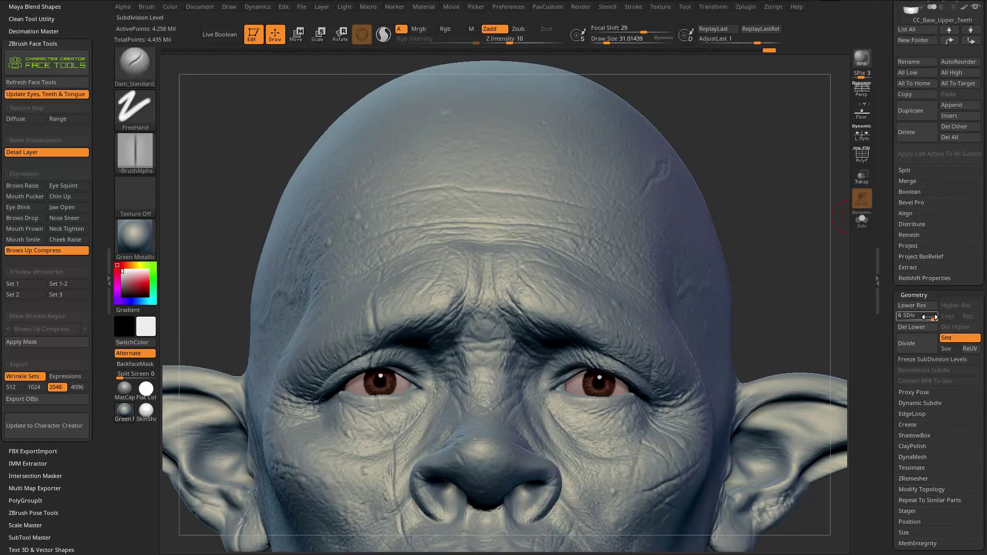
pyautogui.moveTo(918, 317); pyautogui.dragTo(918, 316)
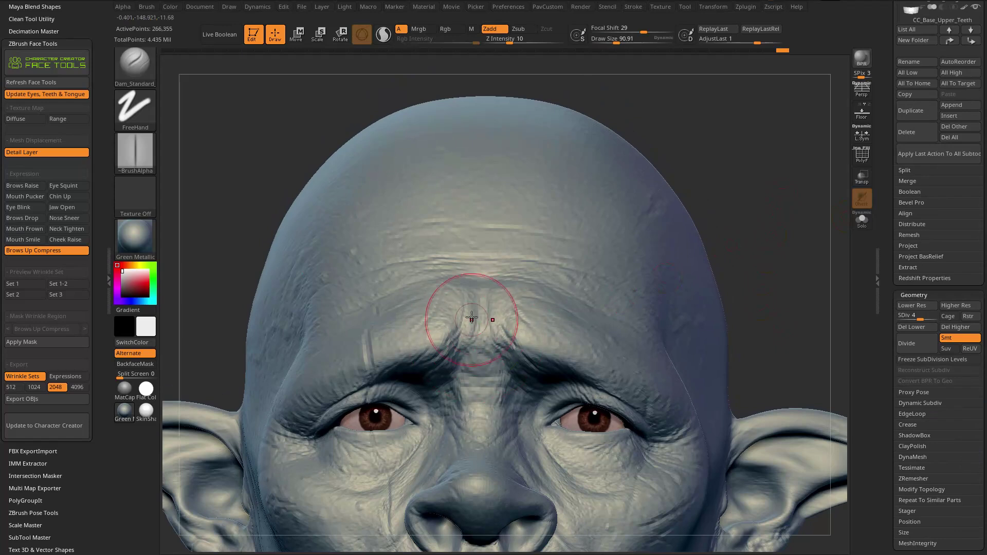
# Carve the vertical crease between the brows with Dam_Standard at draw size about 103 and apply the Brows Up Compress mask
pyautogui.press('[')
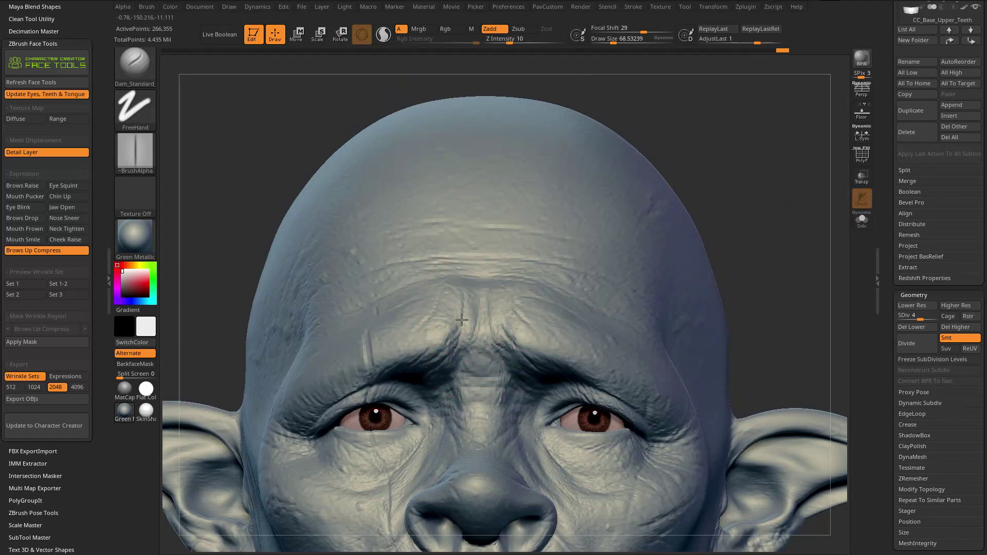
pyautogui.press(']')
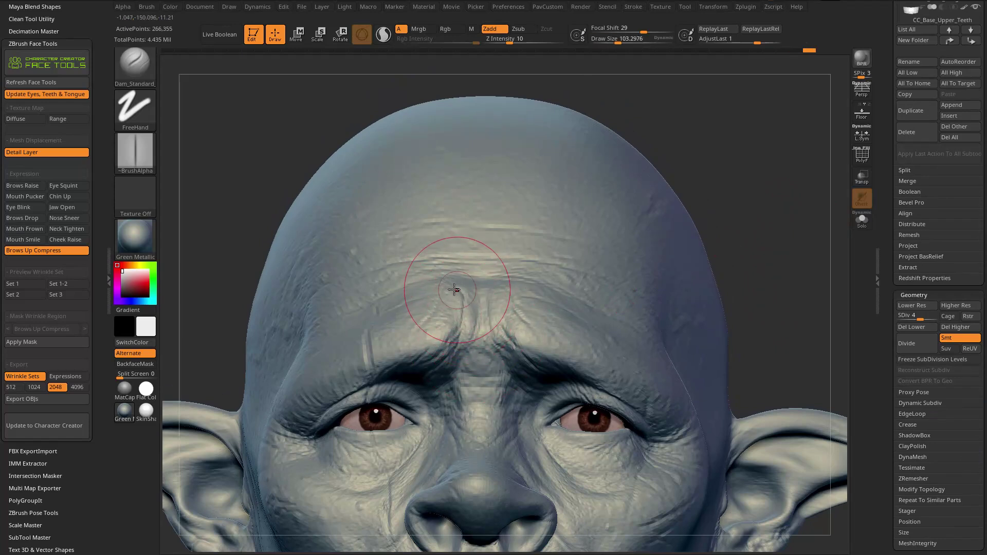
pyautogui.moveTo(576, 247); pyautogui.dragTo(667, 220, button='right')
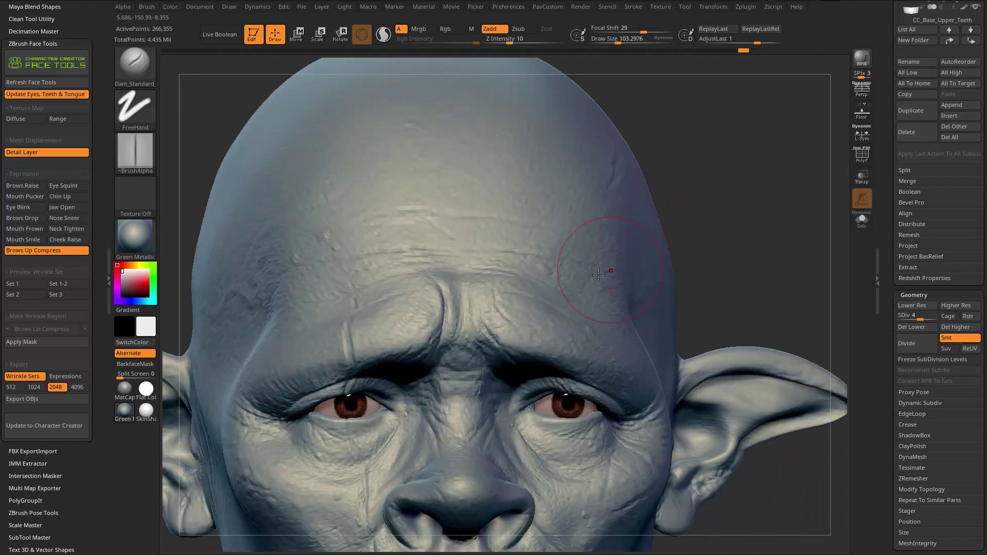
pyautogui.keyDown('alt'); pyautogui.click(479, 350); pyautogui.keyUp('alt')
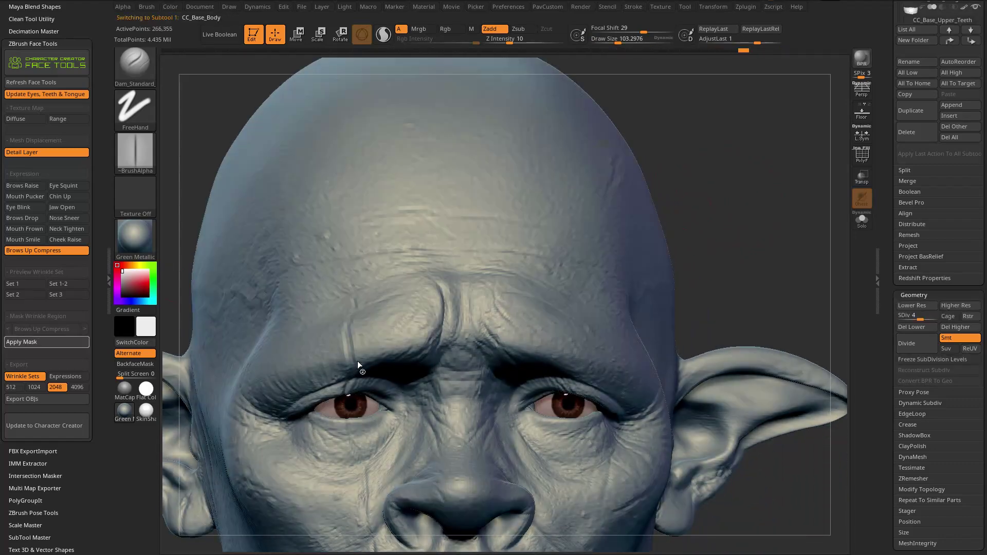
# Select the CC_Base_SkinHead subtool and smooth the skin between the brows with the Smooth brush at draw size about 46
pyautogui.keyDown('alt'); pyautogui.click(484, 342); pyautogui.keyUp('alt')
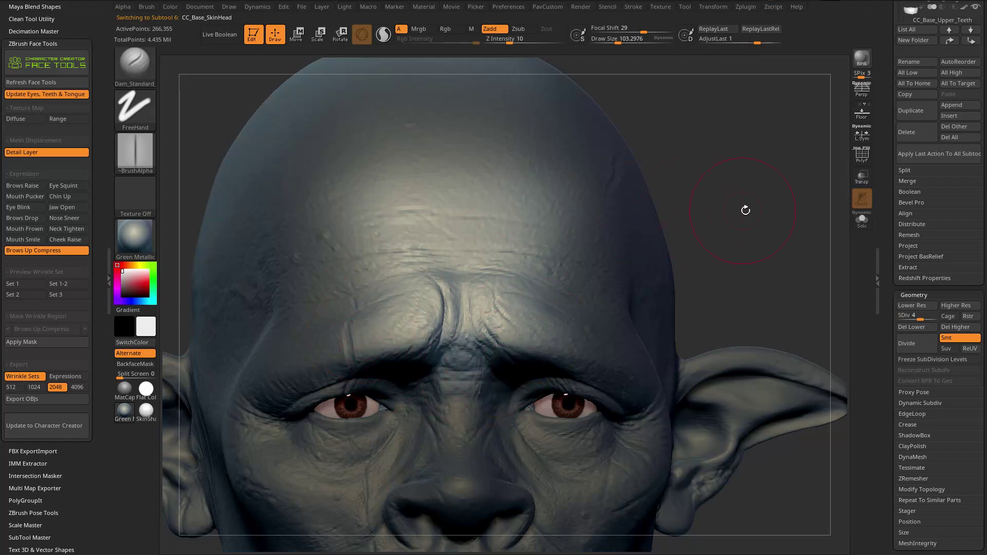
pyautogui.moveTo(749, 196)
pyautogui.mouseDown(button='right')
pyautogui.moveTo(745, 178)
pyautogui.moveTo(499, 325)
pyautogui.mouseUp(button='right')
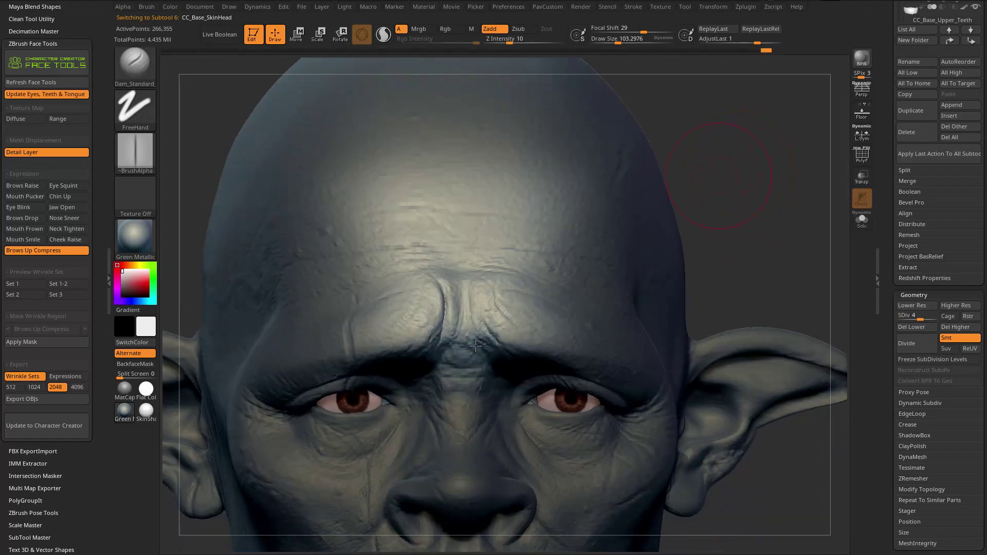
pyautogui.moveTo(723, 216); pyautogui.dragTo(668, 241)
pyautogui.press('shift')
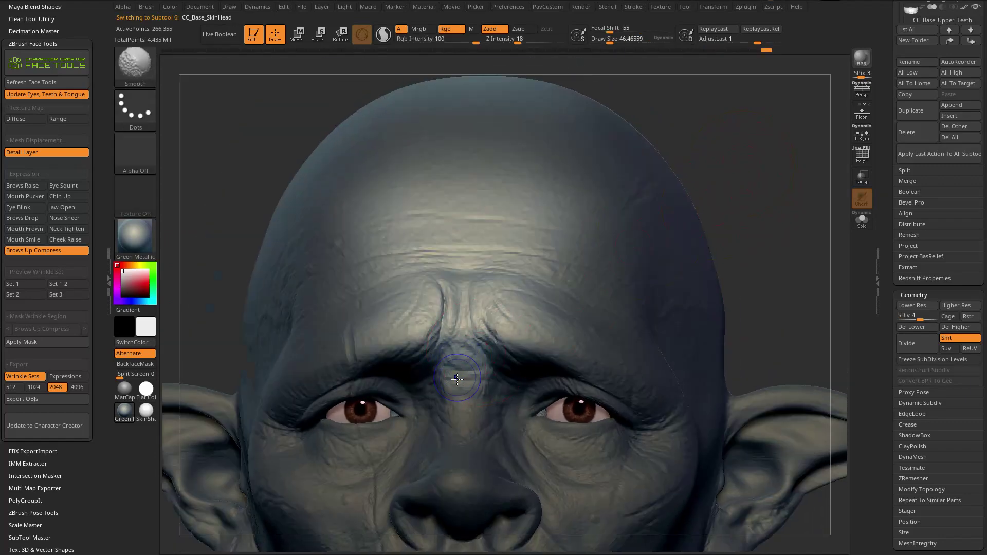
pyautogui.keyDown('shift'); pyautogui.moveTo(456, 304); pyautogui.dragTo(514, 242); pyautogui.keyUp('shift')
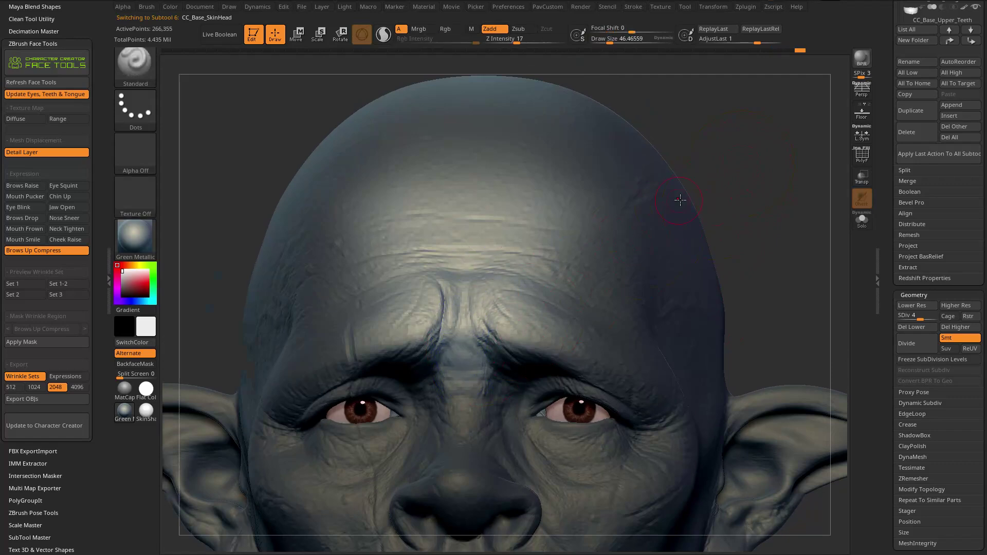
# Build up the skin between the brows with the Standard brush at Z Intensity 17 and draw size about 46
pyautogui.press('b')
pyautogui.press('c')
pyautogui.press('l')
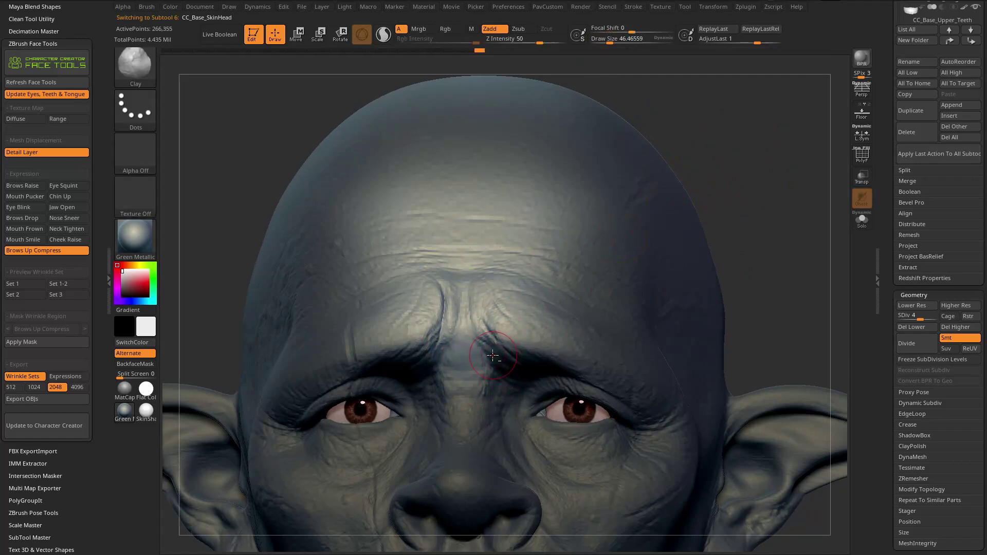
pyautogui.press('b')
pyautogui.press('s')
pyautogui.press('t')
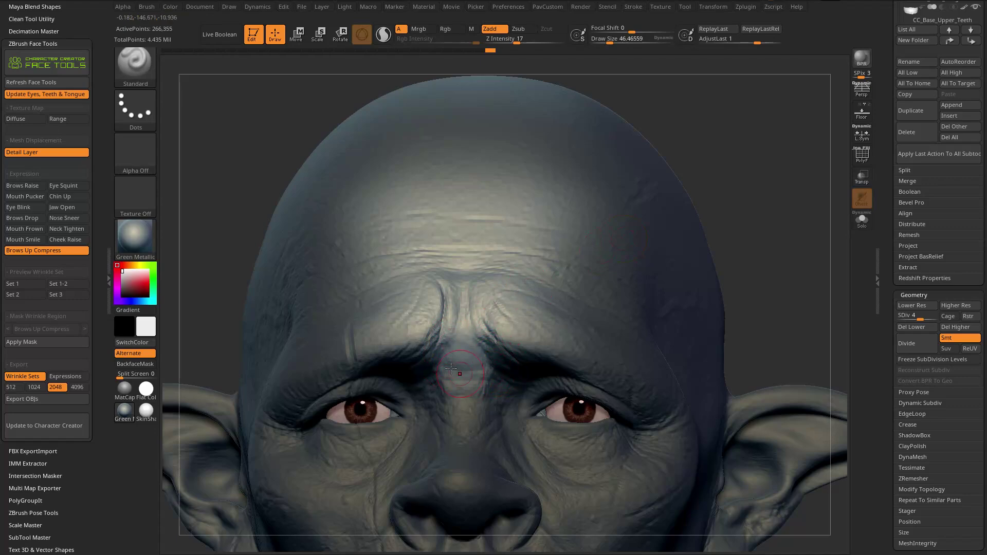
pyautogui.moveTo(590, 290); pyautogui.dragTo(469, 370, button='right')
pyautogui.moveTo(492, 243)
pyautogui.mouseDown(button='right')
pyautogui.moveTo(730, 214)
pyautogui.moveTo(729, 183)
pyautogui.moveTo(727, 194)
pyautogui.moveTo(594, 268)
pyautogui.mouseUp(button='right')
# Carve sharper vertical creases between the brows with the Dam_Standard brush at Z Intensity 10 and draw size about 108
pyautogui.press('b')
pyautogui.press('d')
pyautogui.press('s')
pyautogui.press('s')
pyautogui.moveTo(446, 341); pyautogui.dragTo(454, 343)
pyautogui.moveTo(478, 363); pyautogui.dragTo(477, 299, button='right')
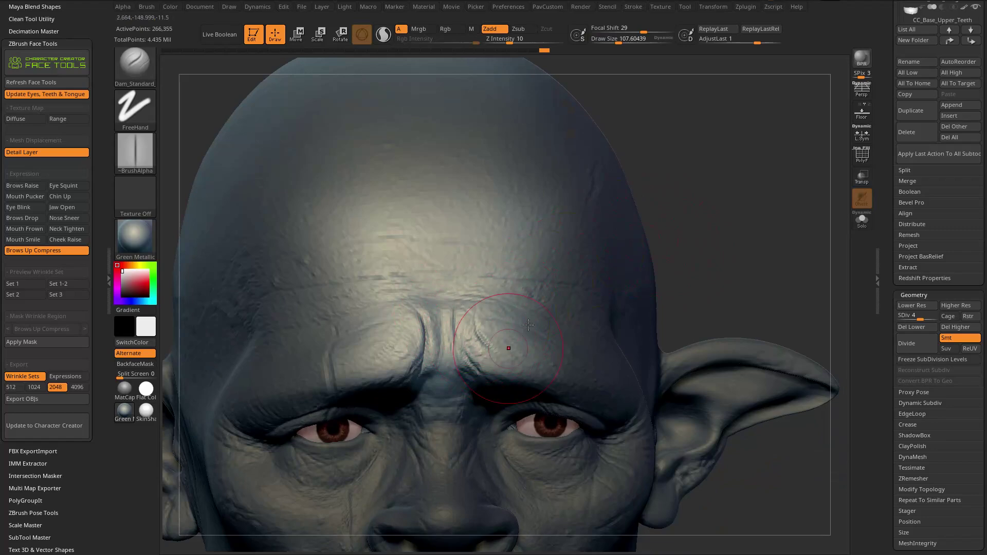
pyautogui.moveTo(509, 347); pyautogui.dragTo(483, 352, button='right')
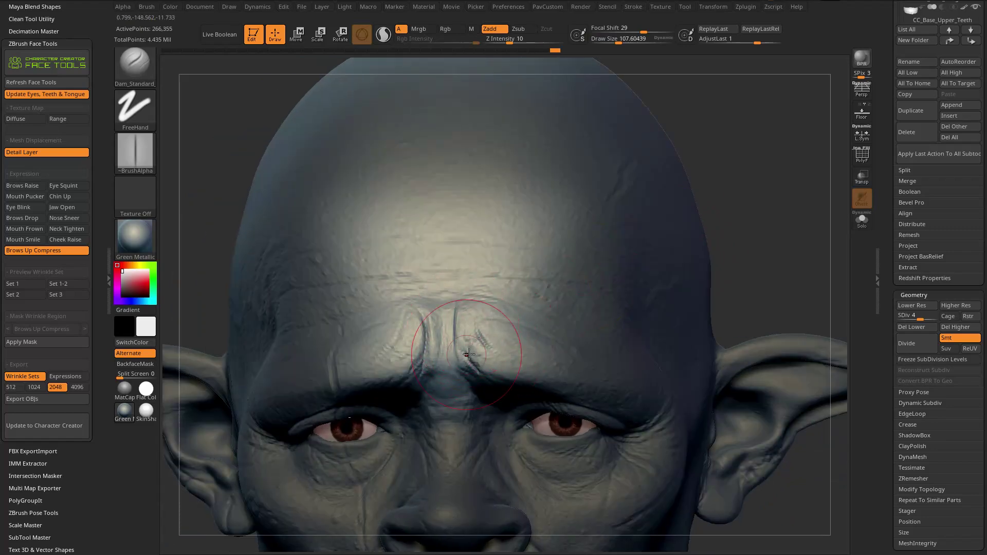
pyautogui.moveTo(606, 287); pyautogui.dragTo(451, 312, button='right')
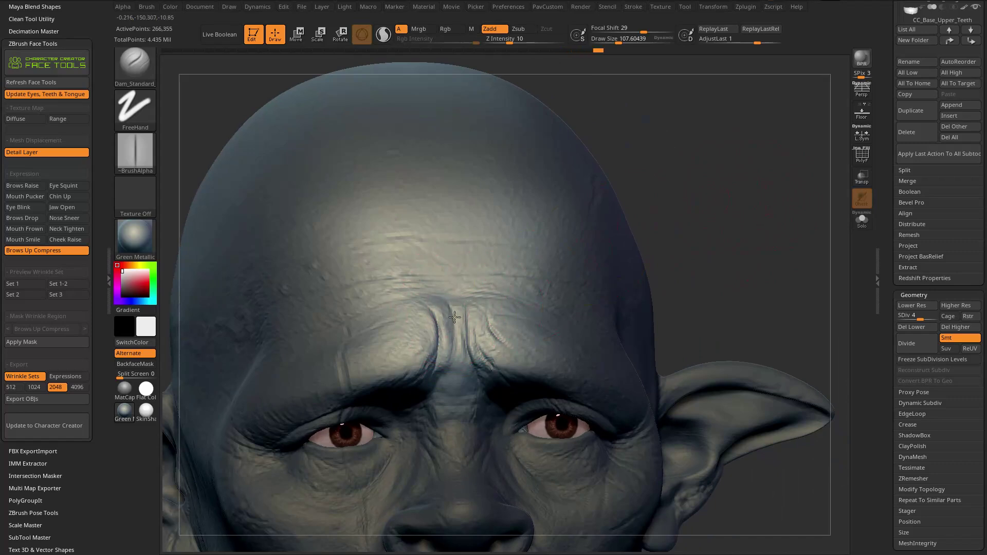
# Refine the folds between the brows with the Standard brush at Z Intensity 17 and draw size about 36
pyautogui.press('b')
pyautogui.press('s')
pyautogui.press('t')
pyautogui.press('[')
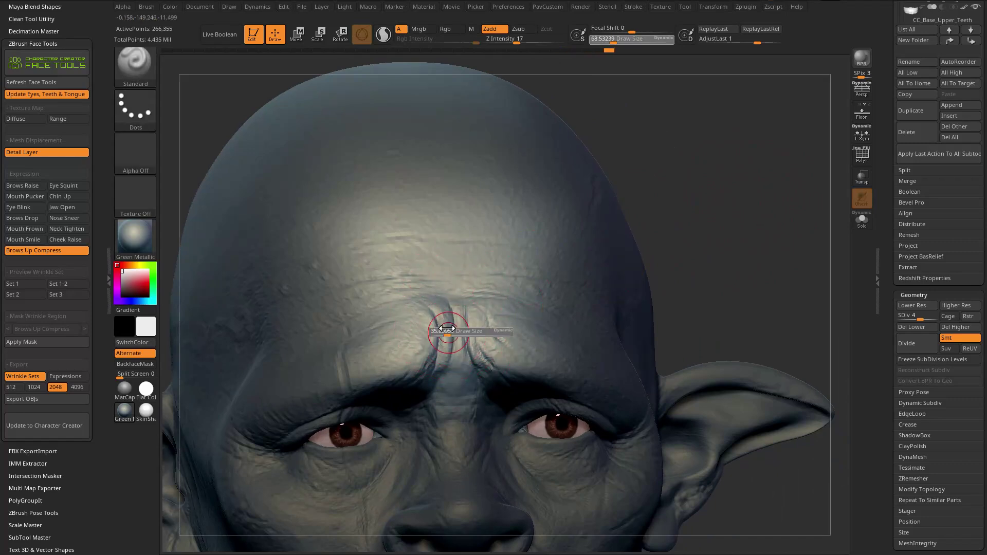
pyautogui.moveTo(396, 348); pyautogui.dragTo(446, 323, button='right')
pyautogui.moveTo(745, 242); pyautogui.dragTo(523, 316, button='right')
pyautogui.moveTo(695, 275); pyautogui.dragTo(712, 259, button='right')
# Raise the head to subdivision level 6 and add fine pore detail between the brows with a dotted alpha at Z Intensity 3
pyautogui.press('d')
pyautogui.press('d')
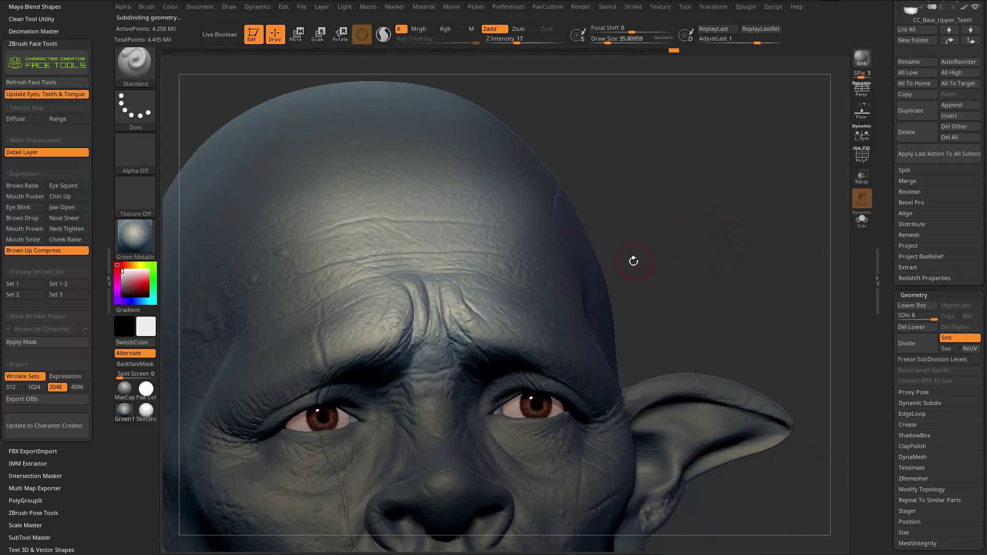
pyautogui.click(136, 155)
pyautogui.press('ctrl')
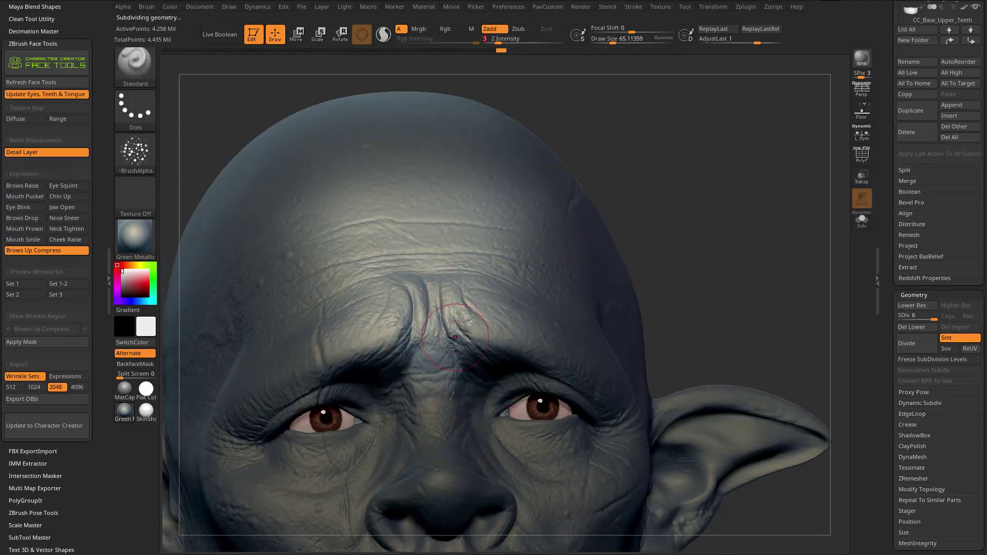
pyautogui.keyDown('ctrl'); pyautogui.moveTo(773, 296); pyautogui.dragTo(732, 258, button='right'); pyautogui.keyUp('ctrl')
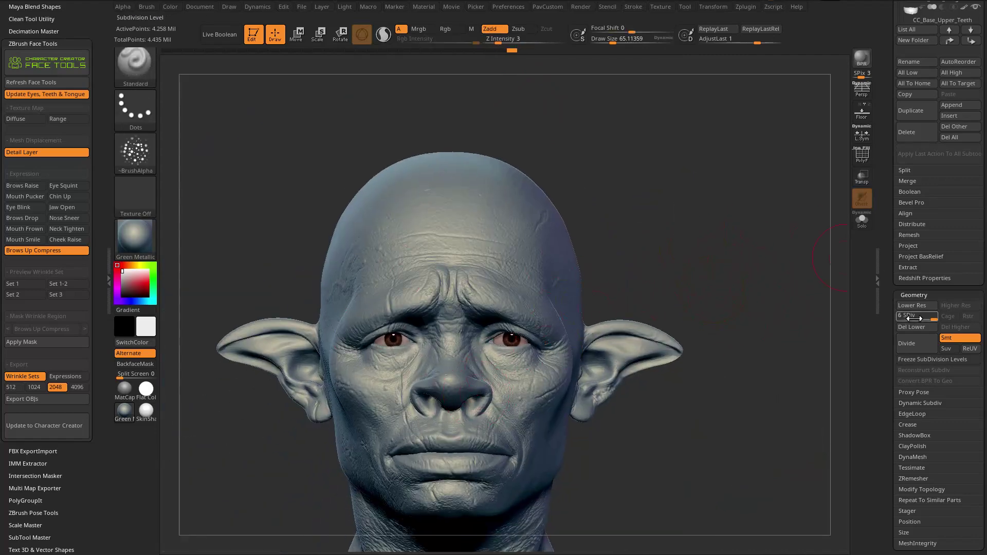
# Show the polypaint on the CC_Base_SkinHead subtool and turn off the Brows Up Compress expression
pyautogui.scroll(5, 933, 308)
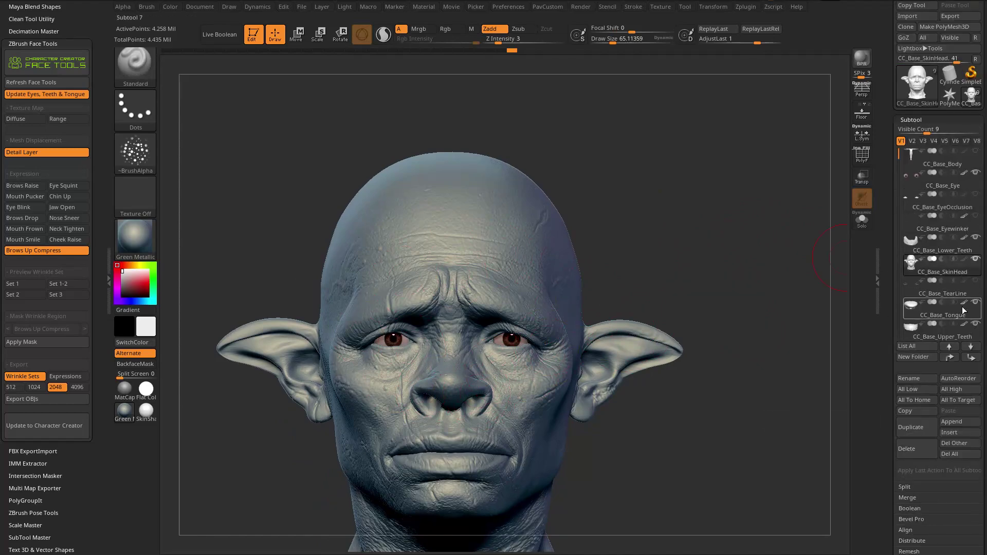
pyautogui.click(965, 260)
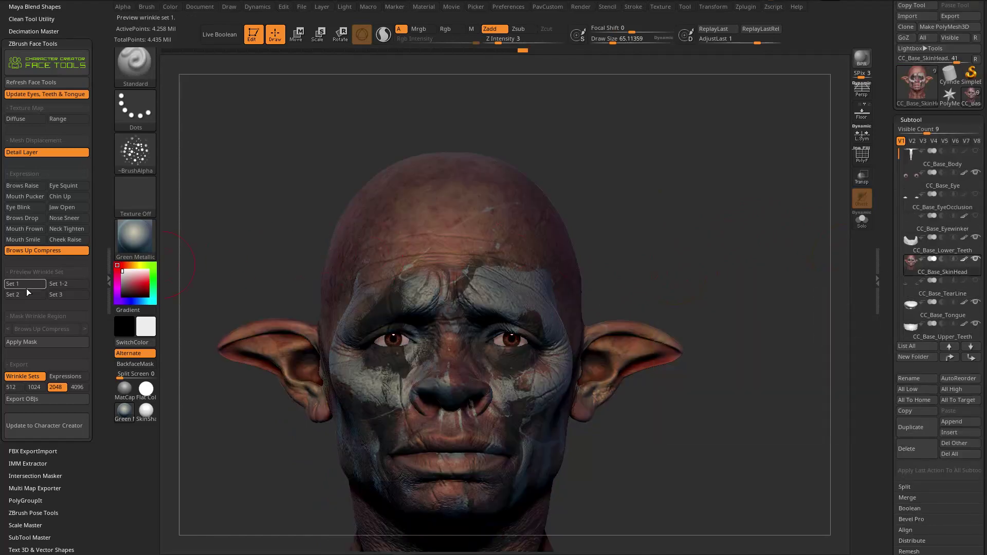
pyautogui.click(39, 251)
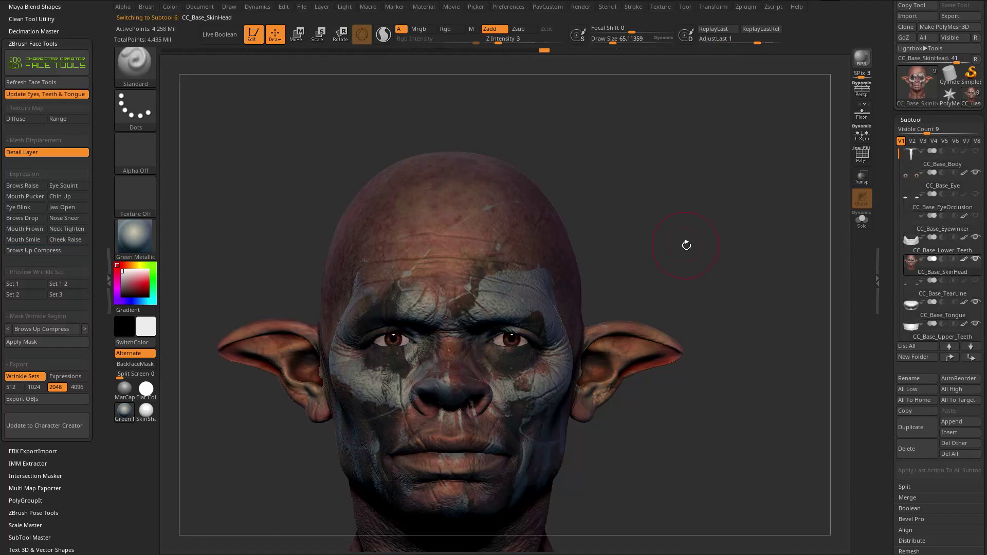
# Examine the painted neutral head from the side and the front
pyautogui.moveTo(720, 248)
pyautogui.keyDown('alt'); pyautogui.mouseDown()
pyautogui.moveTo(696, 223)
pyautogui.moveTo(700, 206)
pyautogui.moveTo(708, 230)
pyautogui.mouseUp(); pyautogui.keyUp('alt')
pyautogui.press('s')
pyautogui.press('s')
pyautogui.press('s')
pyautogui.moveTo(709, 230); pyautogui.dragTo(709, 222)
pyautogui.press('s')
pyautogui.moveTo(707, 222); pyautogui.dragTo(585, 294)
pyautogui.press('s')
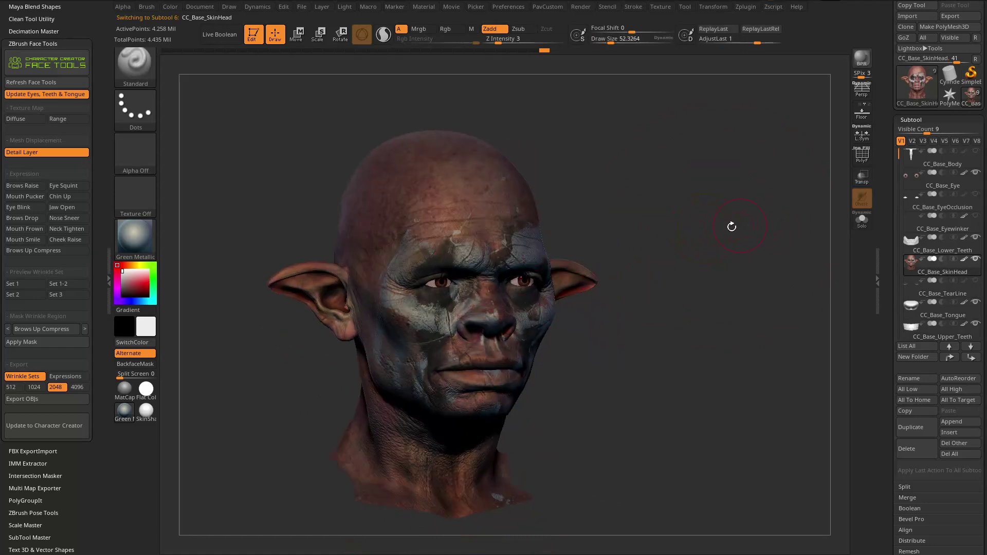
pyautogui.moveTo(746, 225); pyautogui.dragTo(648, 306)
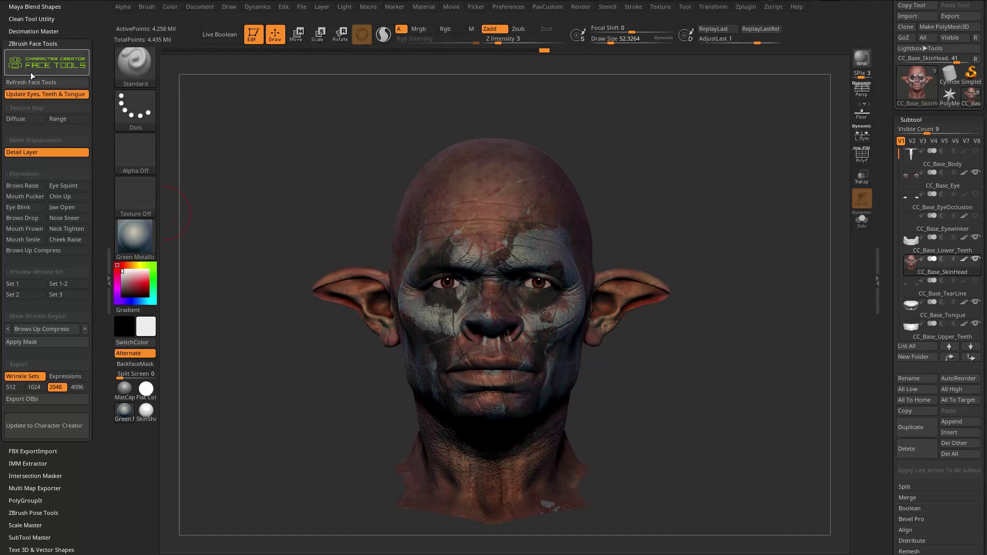
# Update Character Creator without Base Update, with Wrinkle > Diffuse on and generalized Normal and Diffuse wrinkles off, activating Expression Wrinkles
pyautogui.click(38, 425)
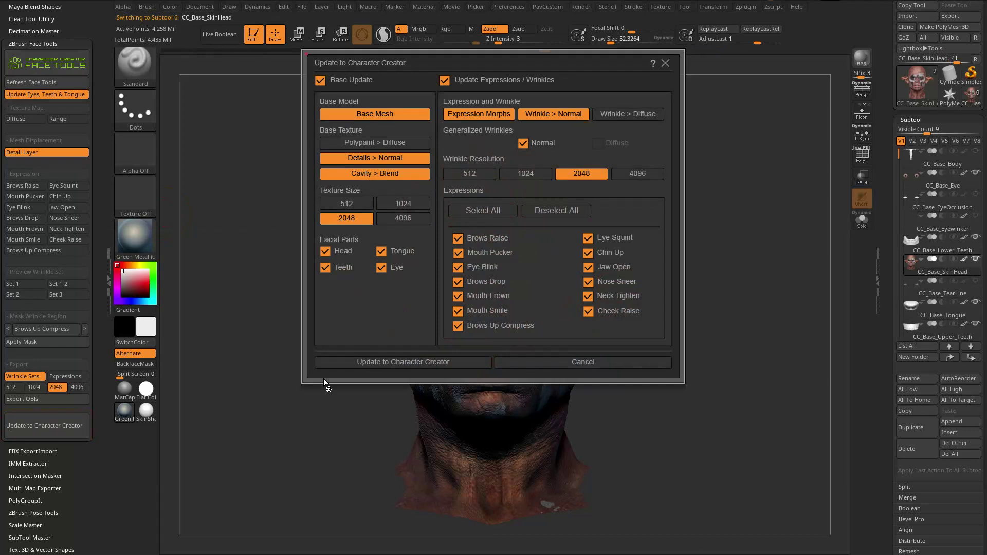
pyautogui.click(319, 80)
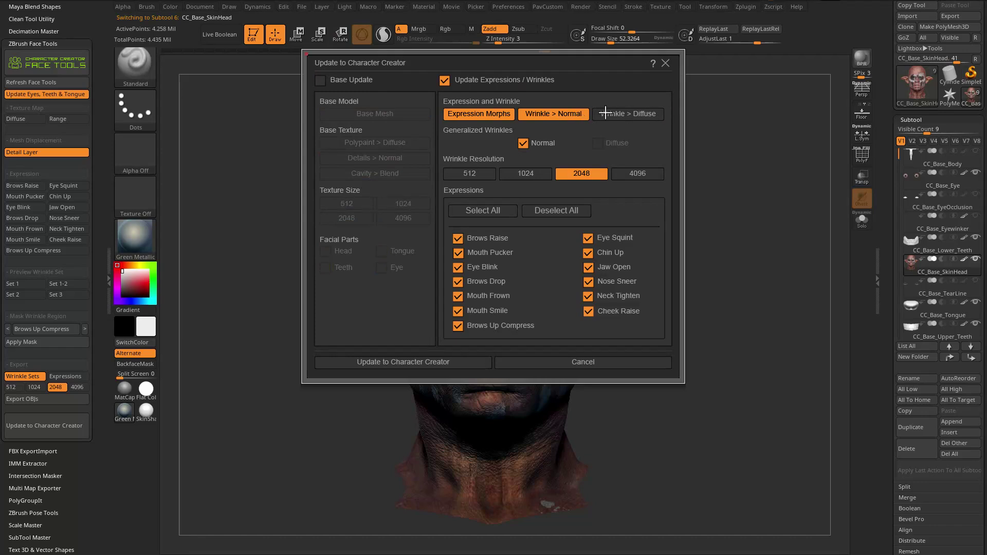
pyautogui.click(632, 114)
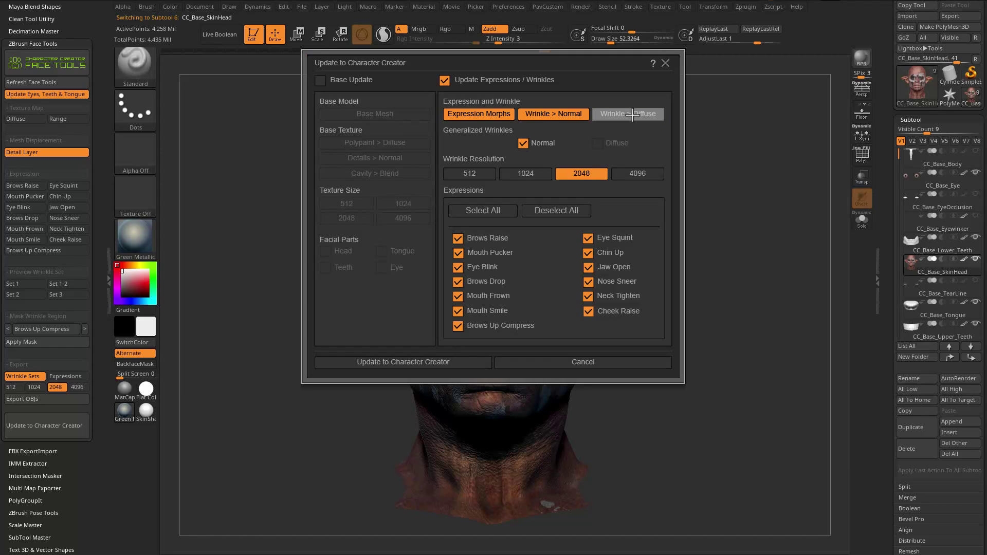
pyautogui.click(536, 144)
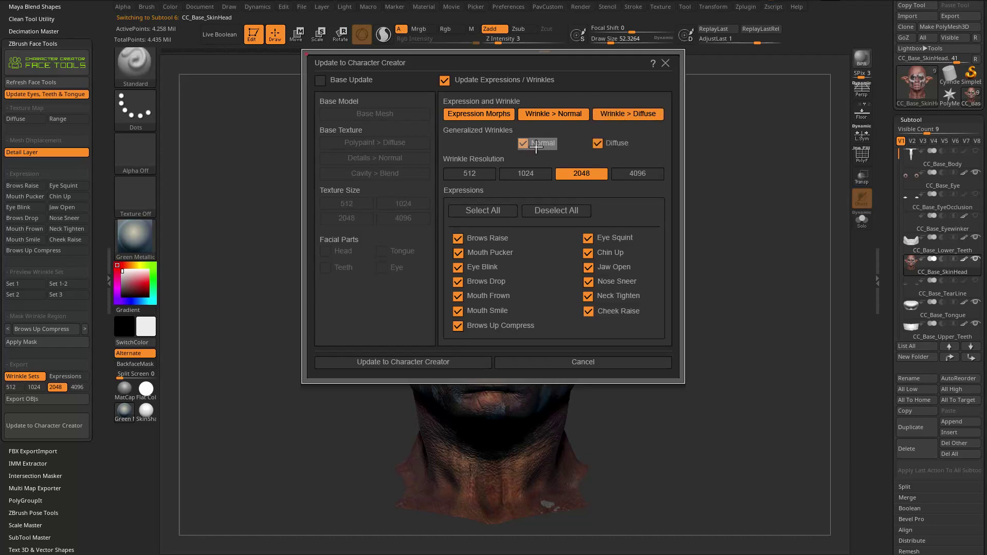
pyautogui.click(597, 143)
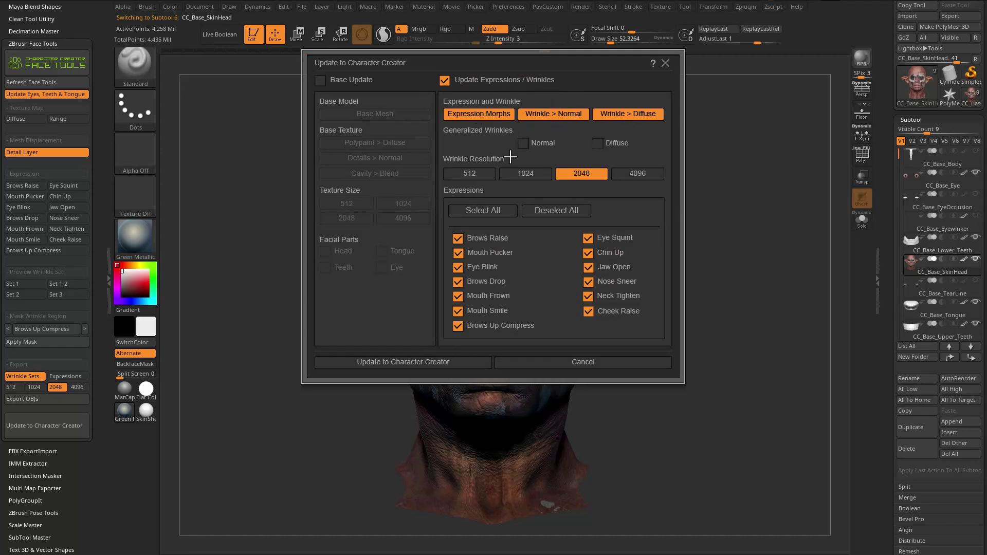
pyautogui.click(379, 361)
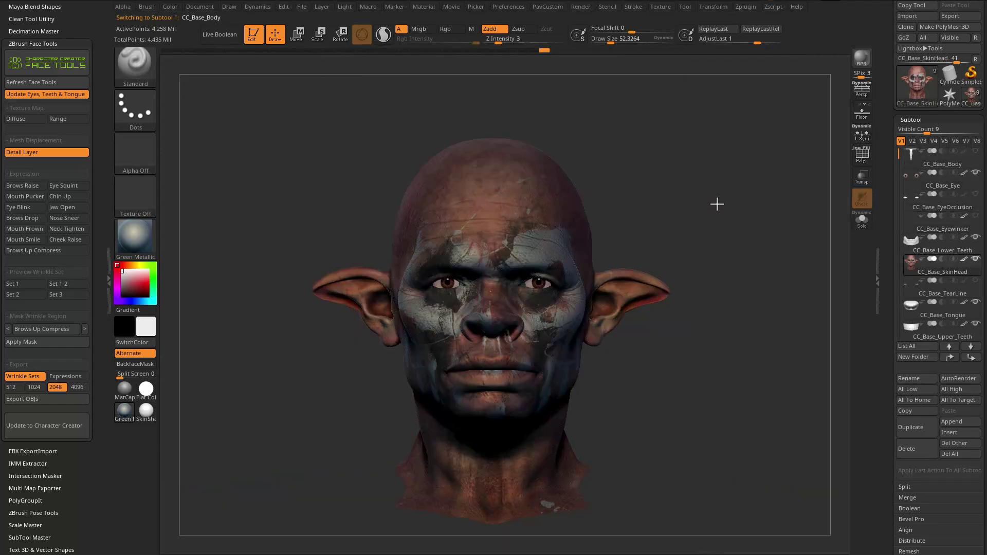
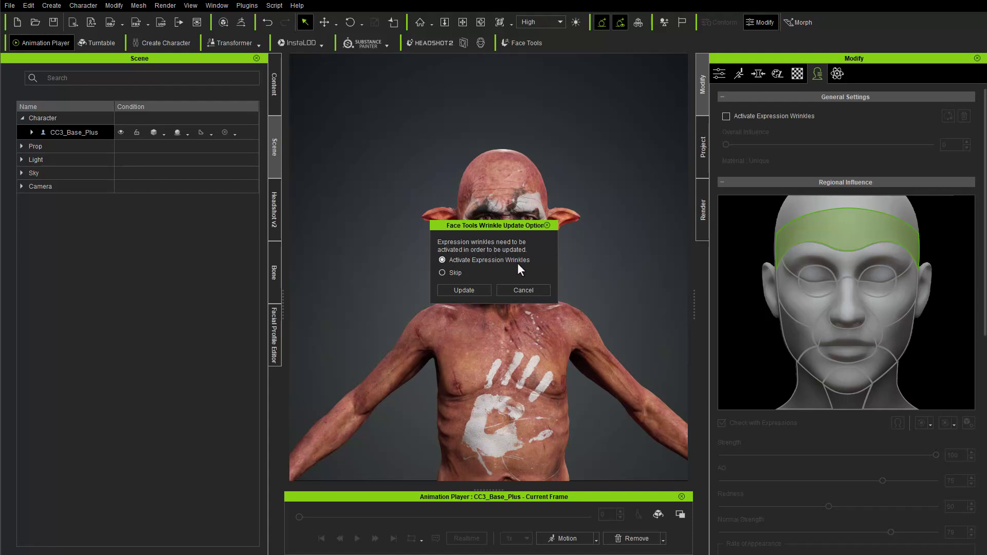
pyautogui.click(459, 291)
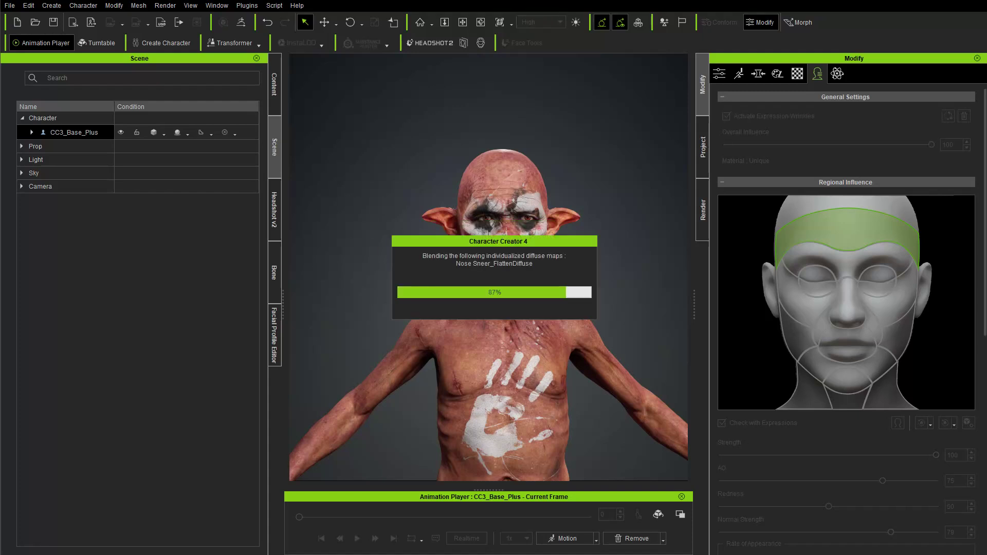
# Preview the forehead wrinkle region with its expression on the character's head
pyautogui.scroll(5, 593, 272)
pyautogui.moveTo(592, 272); pyautogui.dragTo(571, 359, button='middle')
pyautogui.scroll(4, 572, 289)
pyautogui.moveTo(571, 359); pyautogui.dragTo(488, 373, button='right')
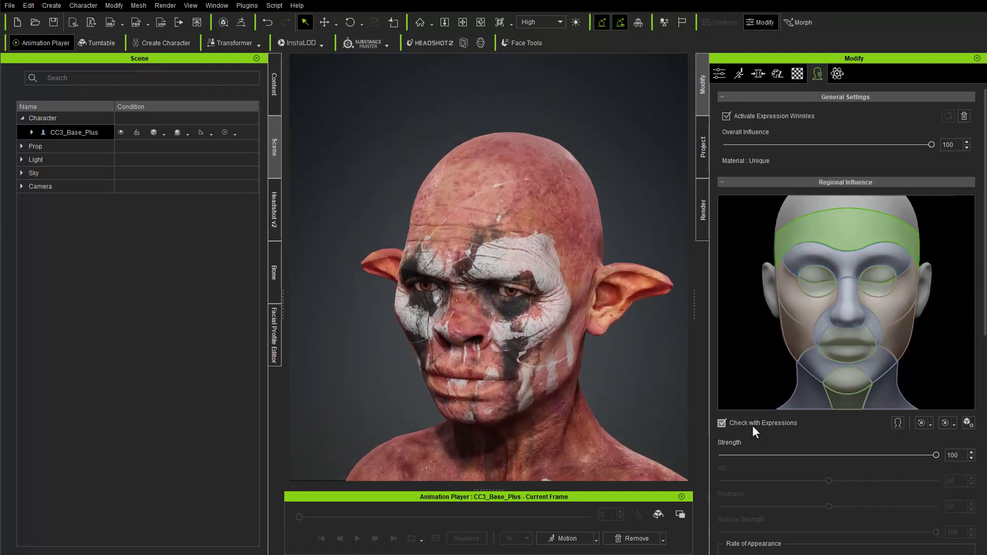
pyautogui.click(850, 237)
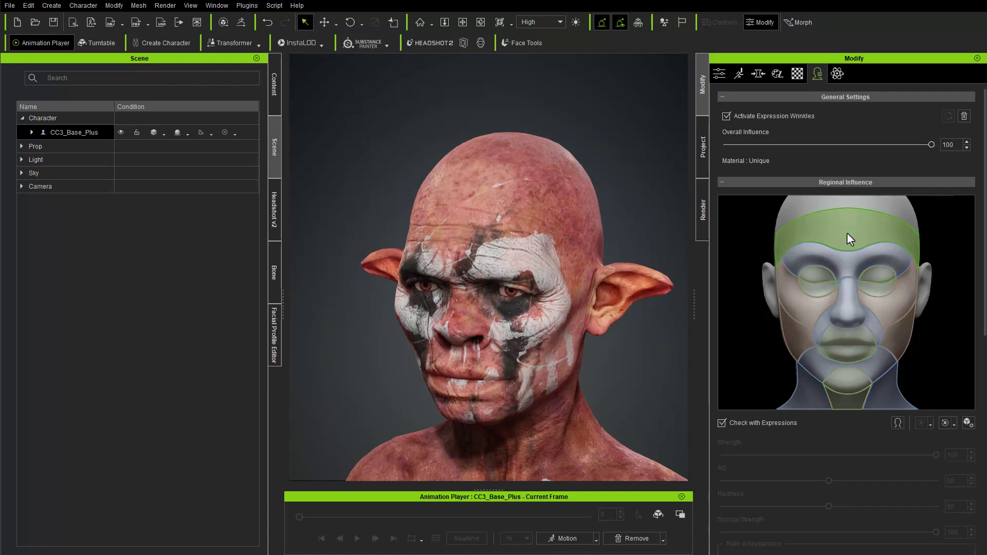
pyautogui.moveTo(325, 282); pyautogui.dragTo(483, 258, button='right')
# Inspect Wrinkle Set 1's diffuse and normal textures and check the raised-brow wrinkles on the face from several angles
pyautogui.scroll(-8, 849, 352)
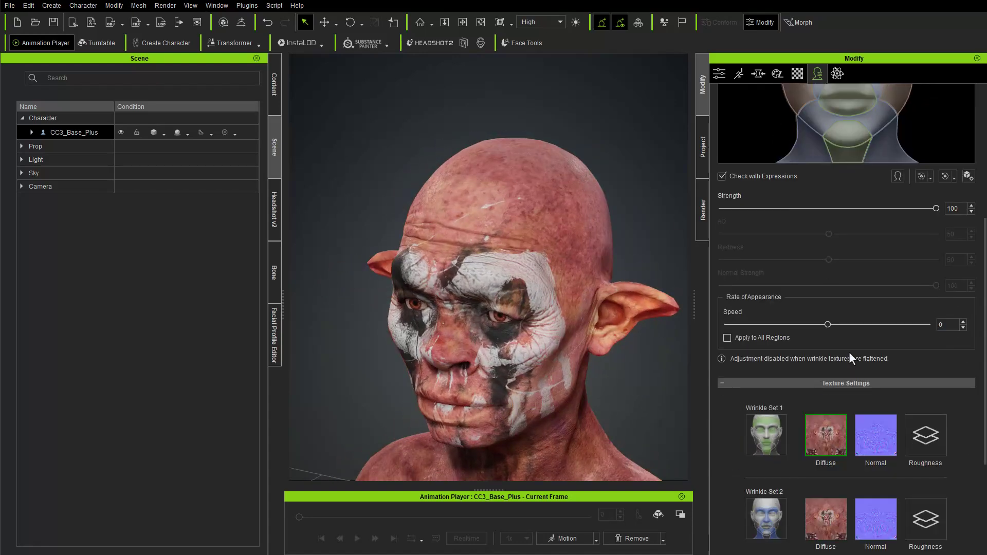
pyautogui.moveTo(818, 269)
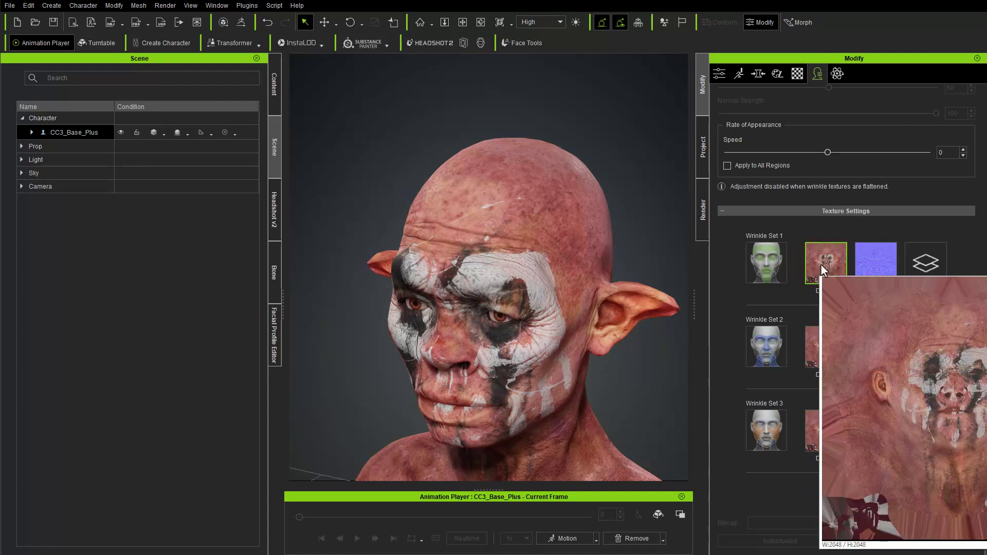
pyautogui.moveTo(883, 261)
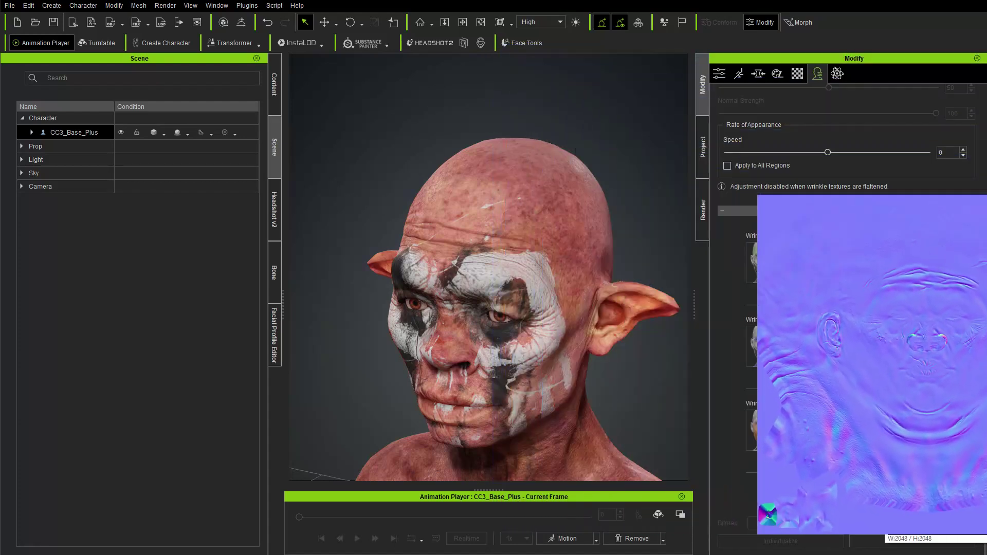
pyautogui.moveTo(347, 208); pyautogui.dragTo(521, 194, button='right')
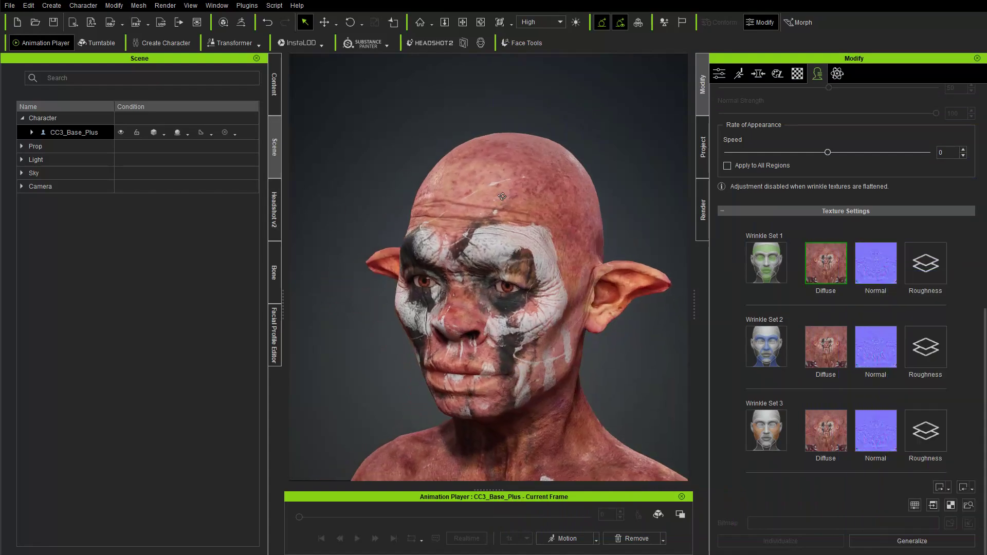
pyautogui.moveTo(491, 235); pyautogui.dragTo(478, 268, button='right')
pyautogui.scroll(-4, 457, 333)
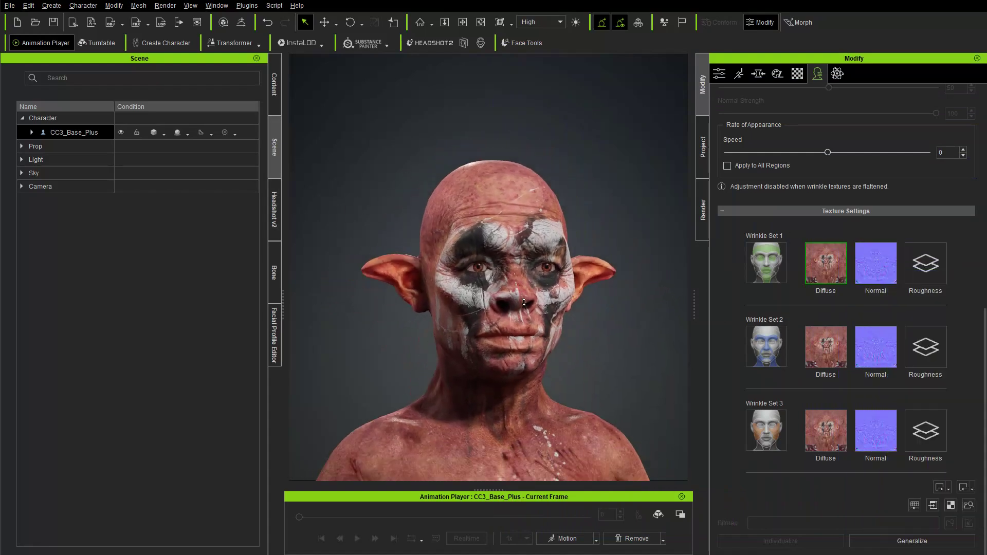
pyautogui.moveTo(456, 333); pyautogui.dragTo(490, 307, button='right')
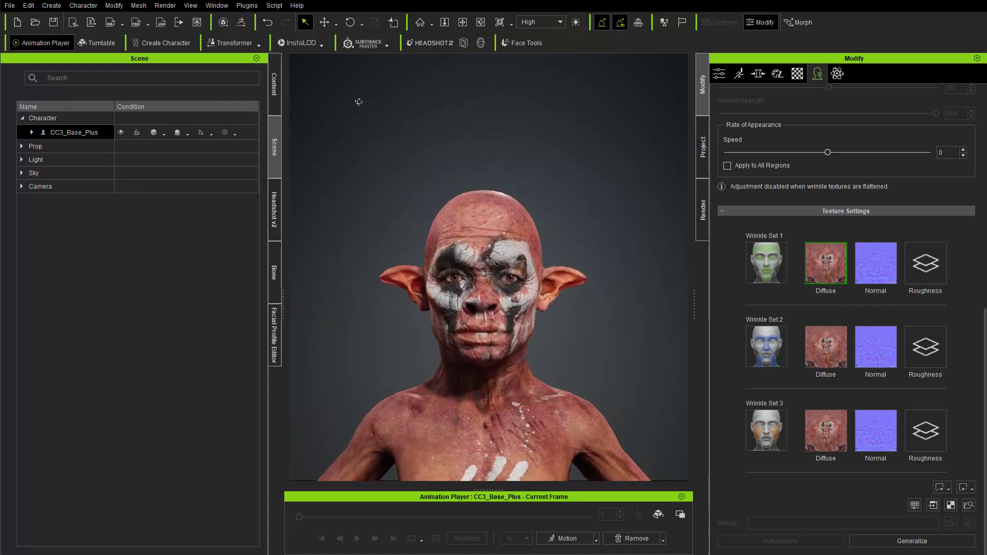
# Apply the Authority light room to the scene and frame the character's head up close
pyautogui.click(273, 85)
pyautogui.scroll(-3, 50, 436)
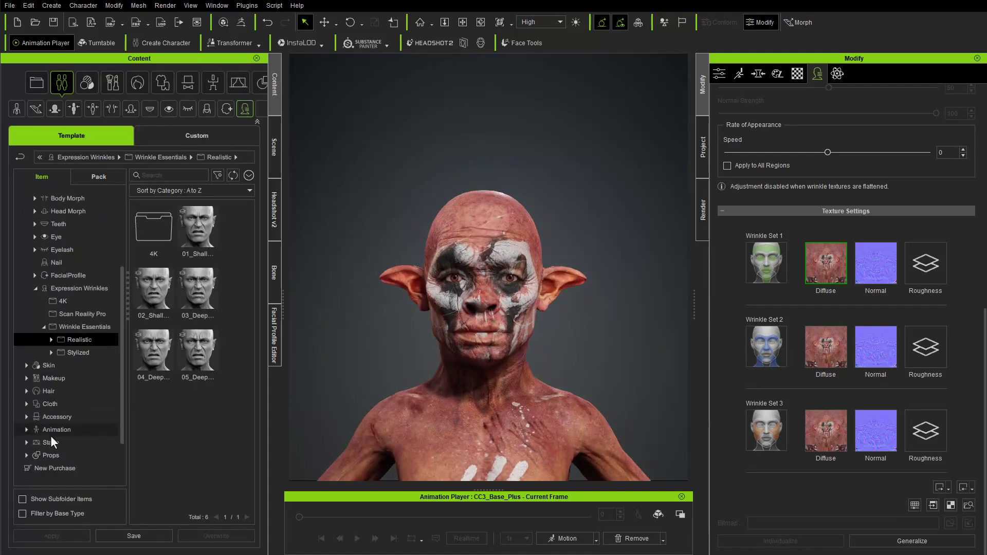
pyautogui.click(26, 395)
pyautogui.click(70, 409)
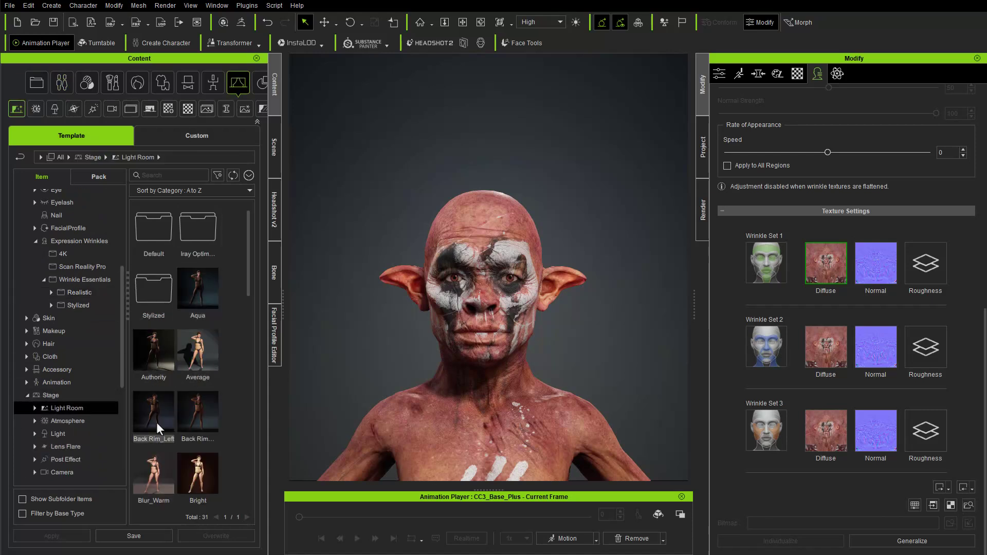
pyautogui.doubleClick(150, 365)
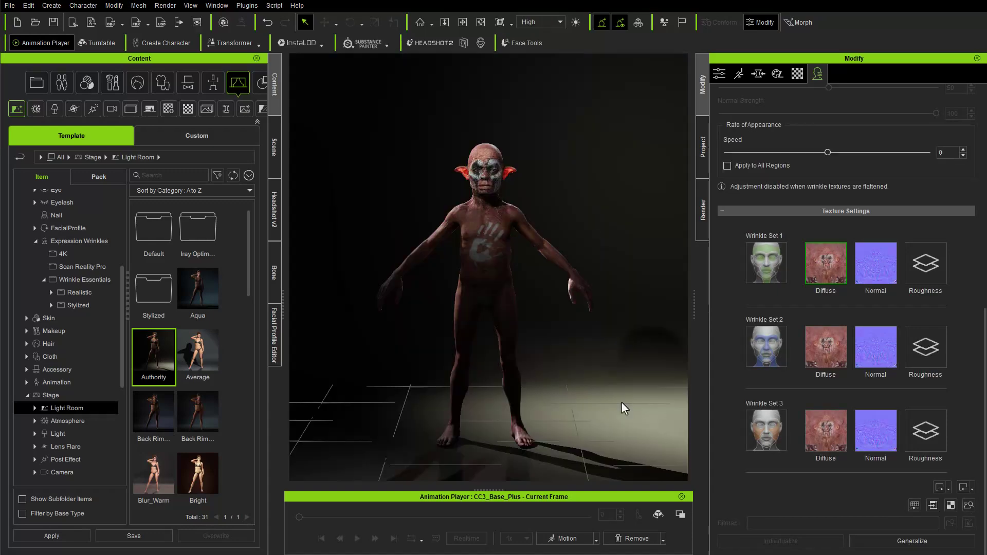
pyautogui.scroll(10, 580, 251)
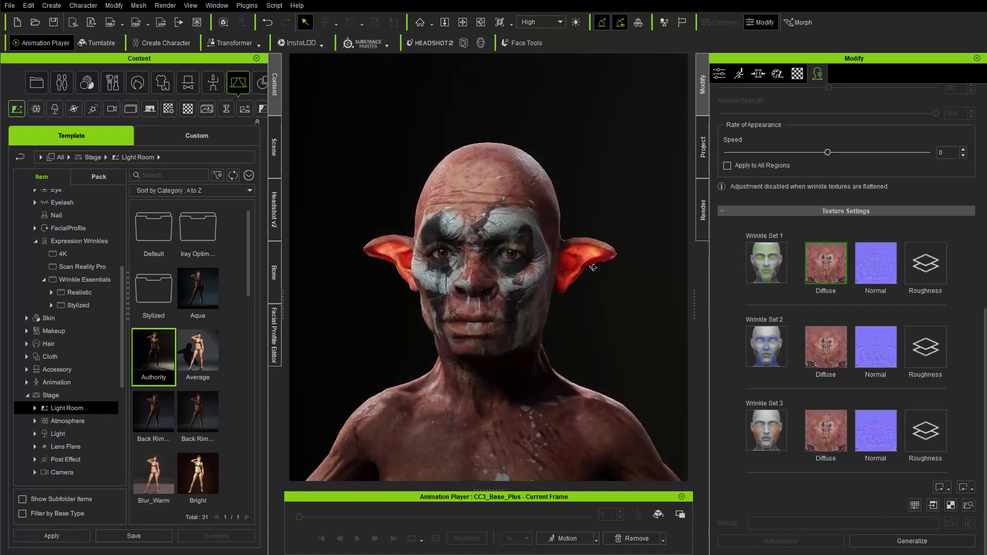
# Load the Dramatic_Male wrinkle check motion onto the character
pyautogui.click(563, 538)
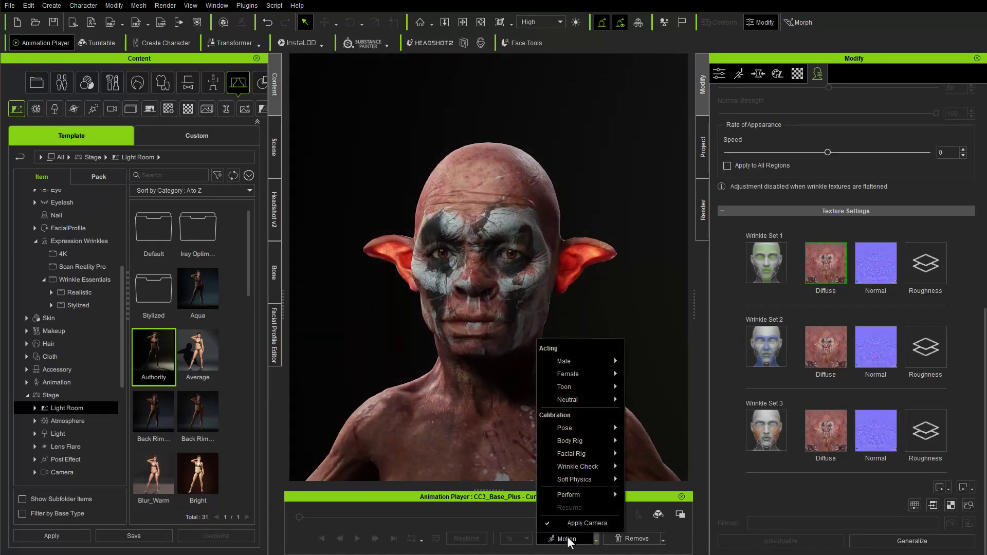
pyautogui.moveTo(582, 469)
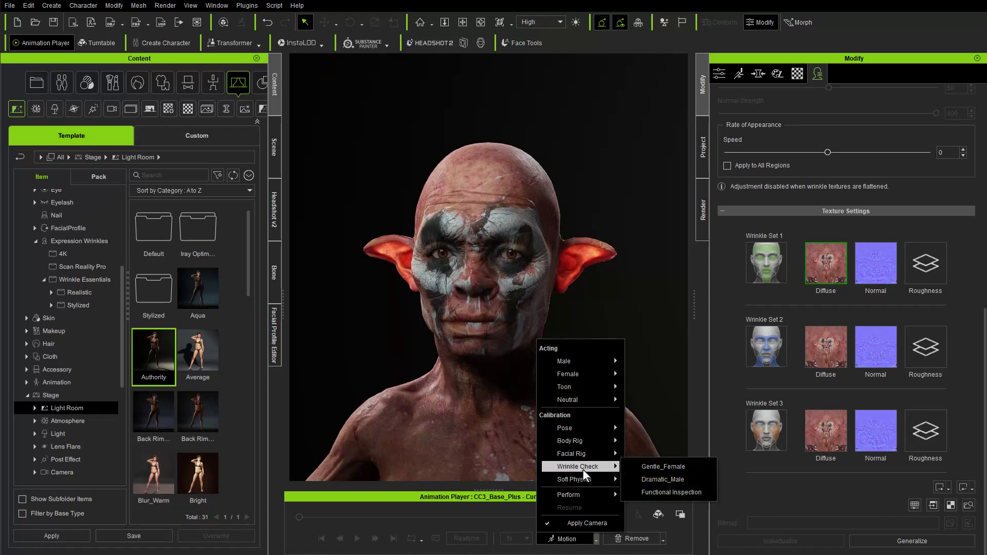
pyautogui.click(650, 475)
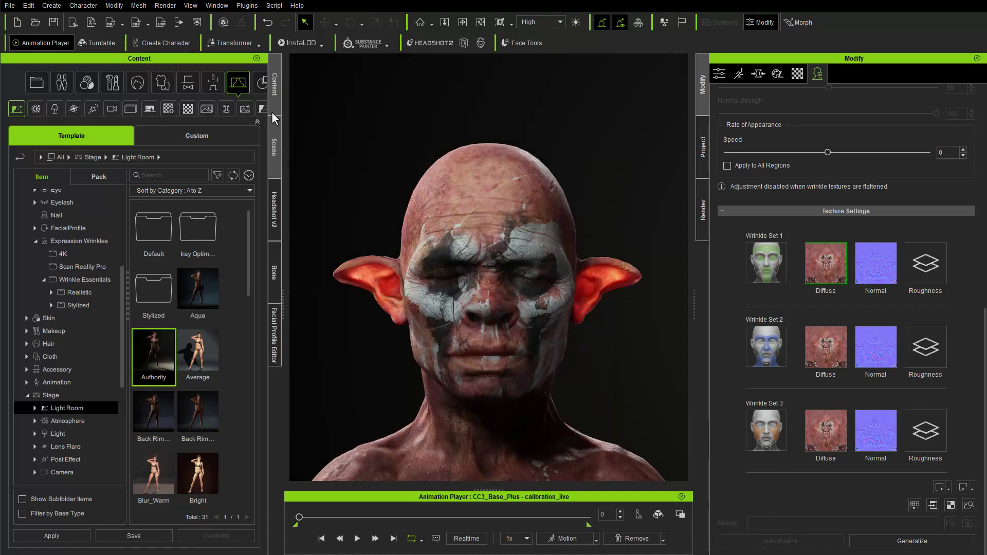
# Look through the Expression Wrinkles animation templates, including the Wrinkle Creation, Sample Animation and Regional Influence folders
pyautogui.click(27, 382)
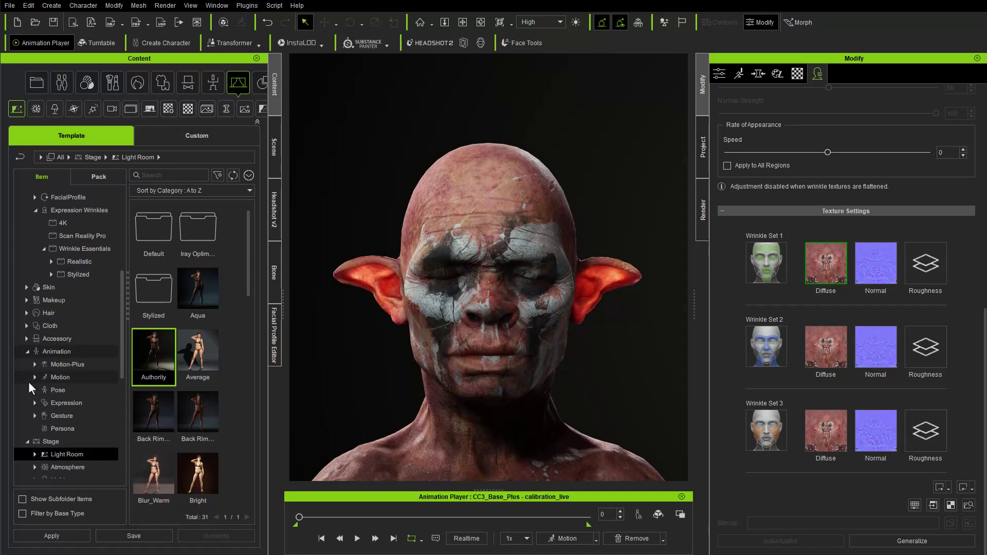
pyautogui.click(33, 402)
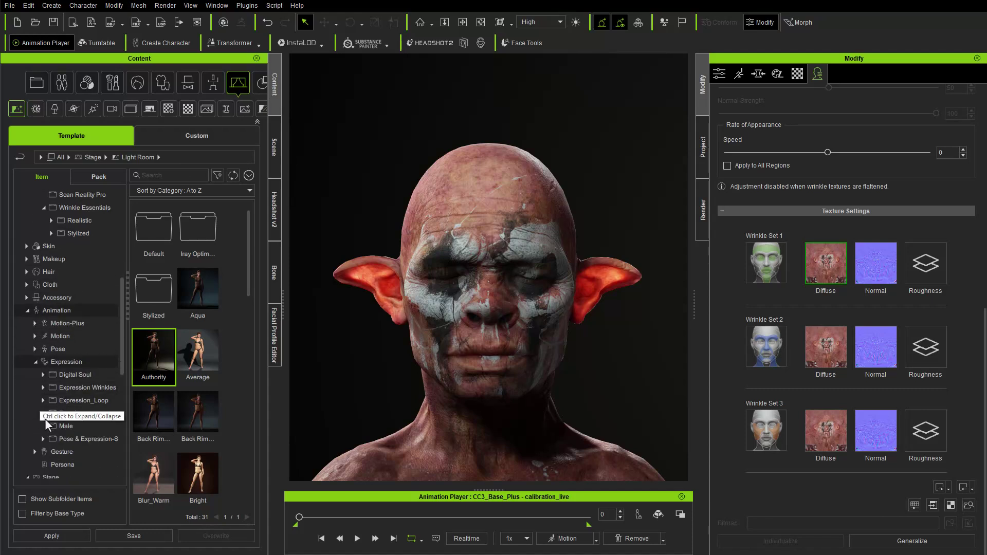
pyautogui.click(64, 389)
pyautogui.click(43, 388)
pyautogui.click(90, 427)
pyautogui.click(89, 414)
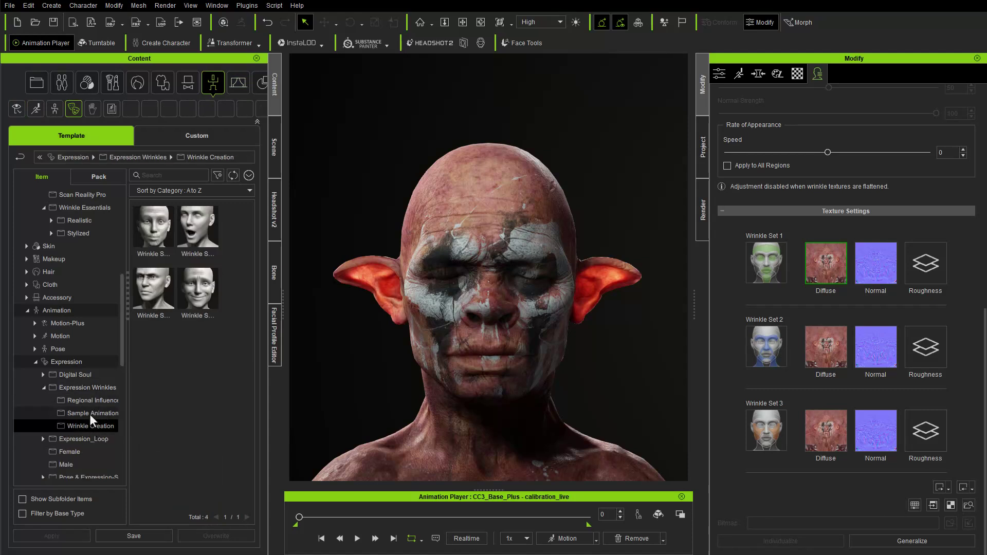
pyautogui.click(100, 401)
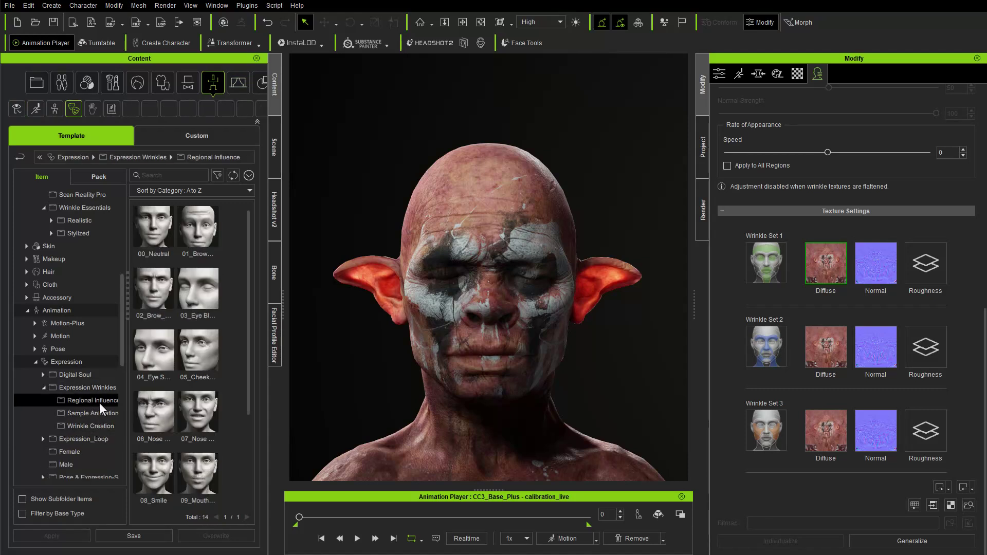
pyautogui.click(61, 388)
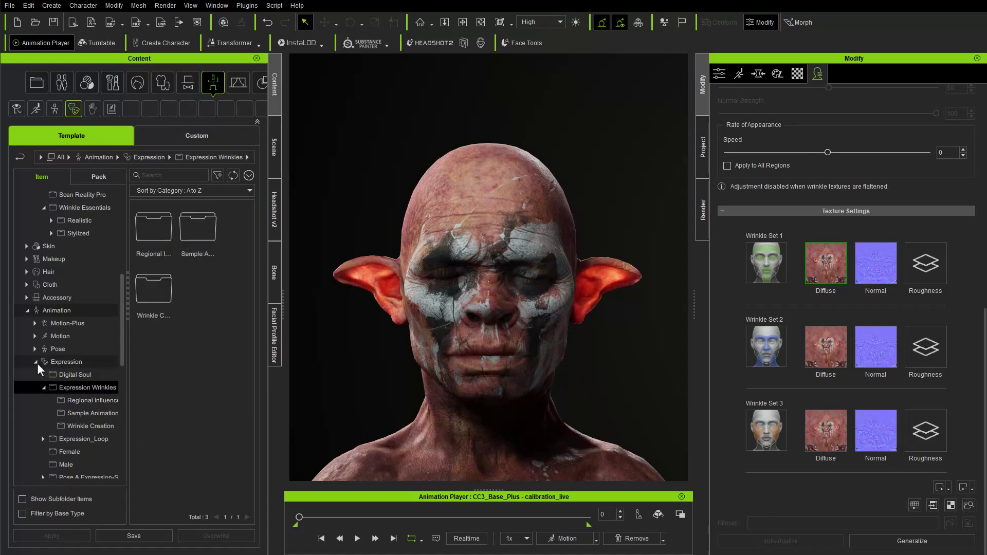
pyautogui.click(36, 362)
# Play the wrinkle check motion to examine the moving face, and return the character to the A-Pose
pyautogui.click(357, 538)
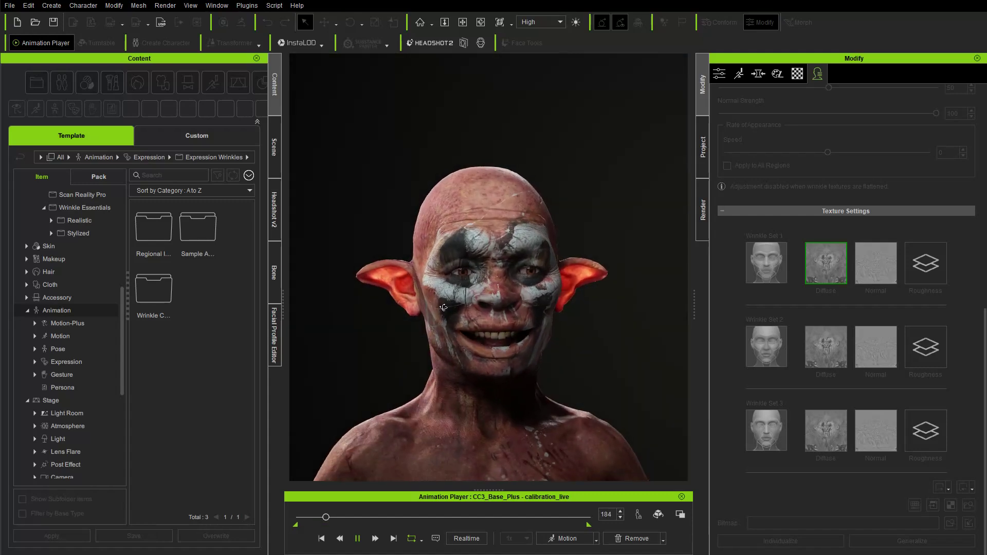
pyautogui.click(357, 539)
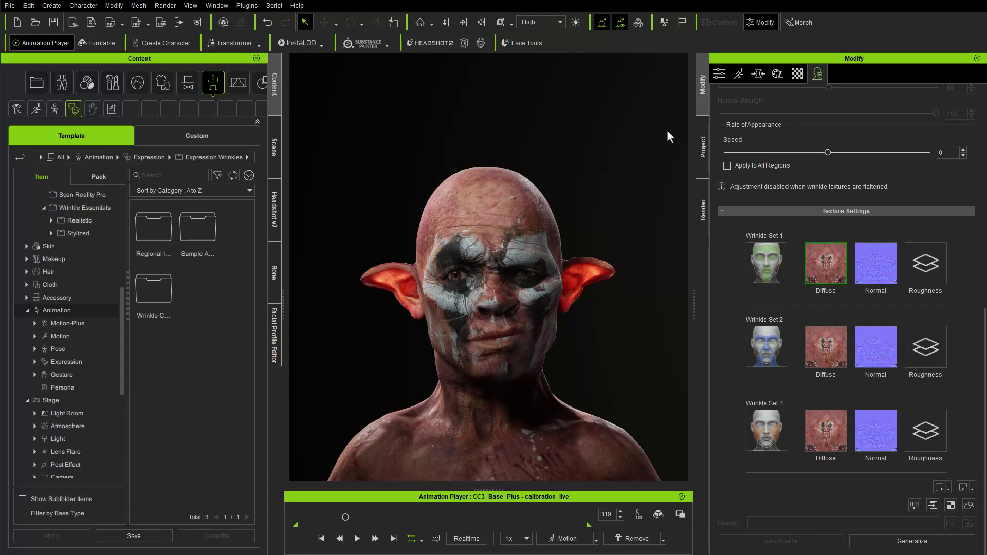
pyautogui.click(567, 540)
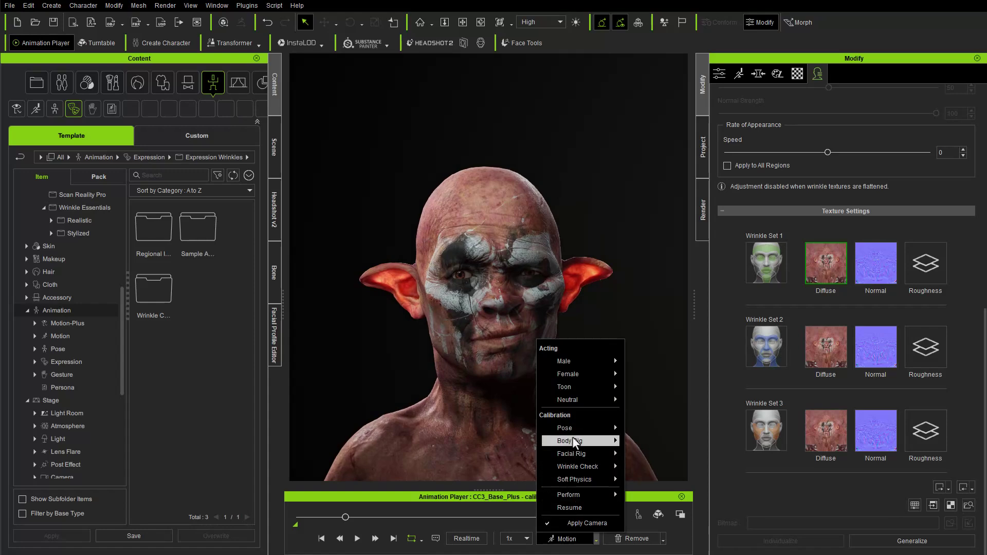
pyautogui.moveTo(576, 430)
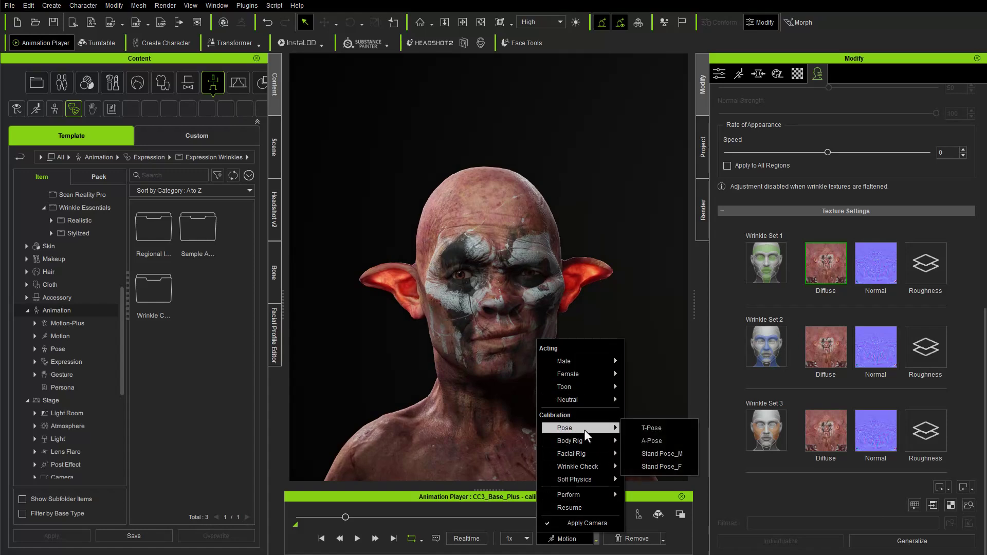
pyautogui.click(637, 439)
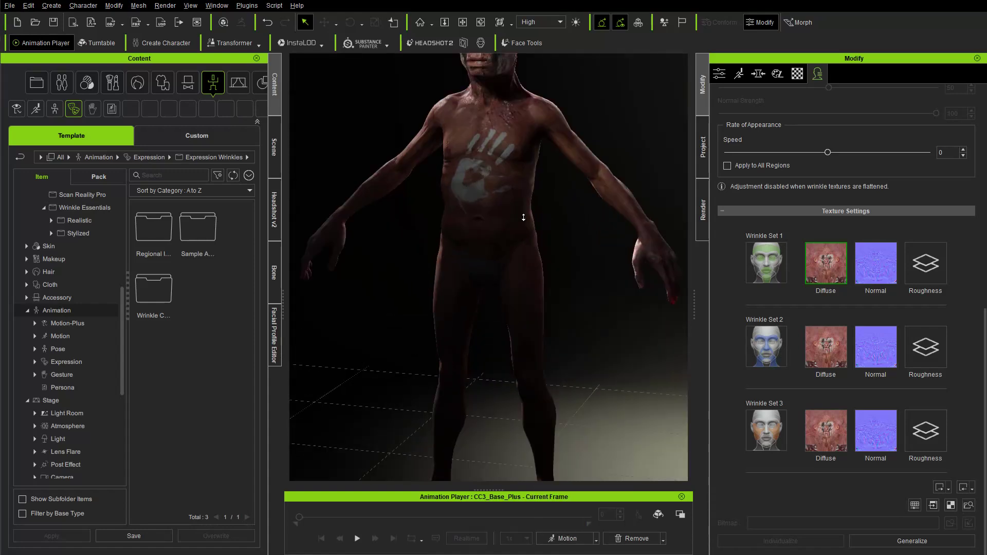
# Apply the second light room preset from the Default folder and view the character's upper body
pyautogui.scroll(-2, 48, 311)
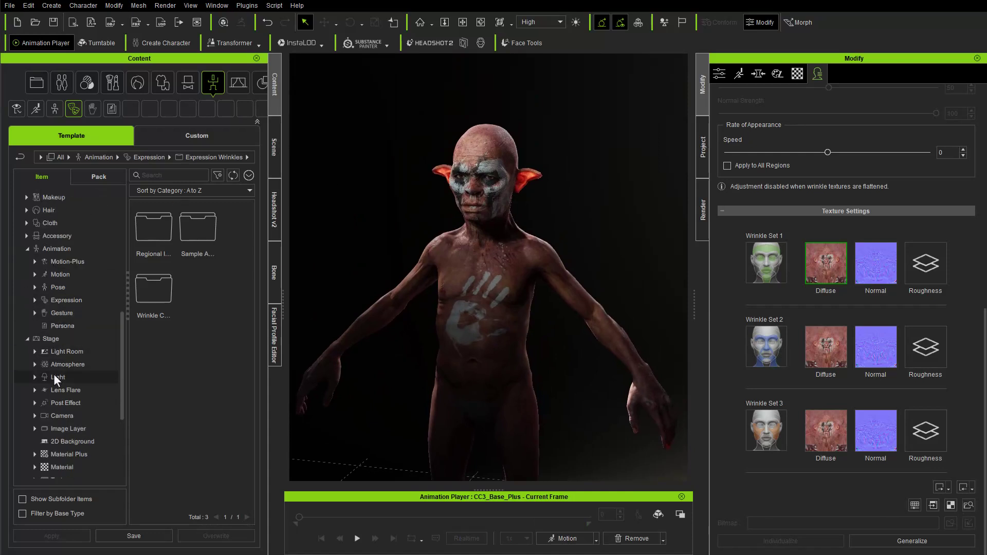
pyautogui.click(57, 352)
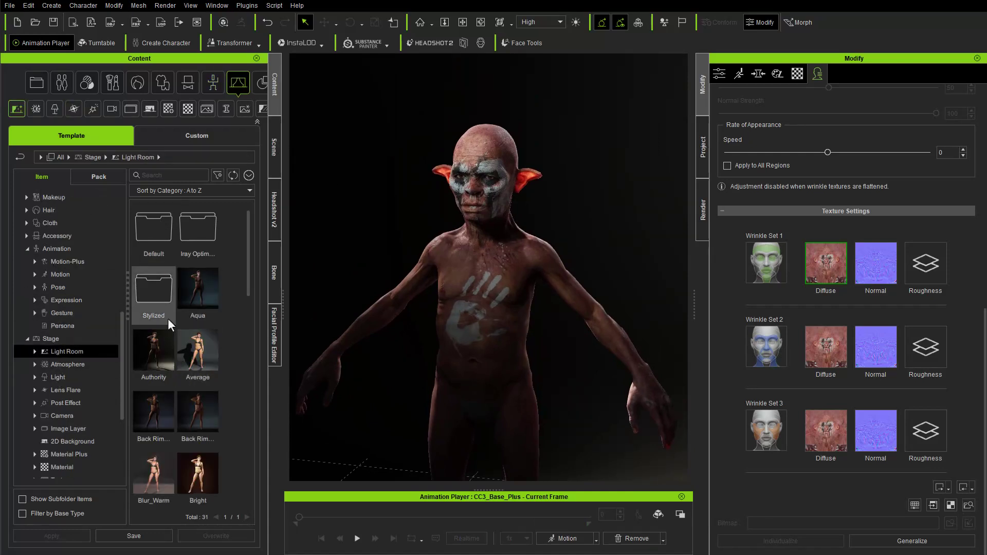
pyautogui.doubleClick(153, 233)
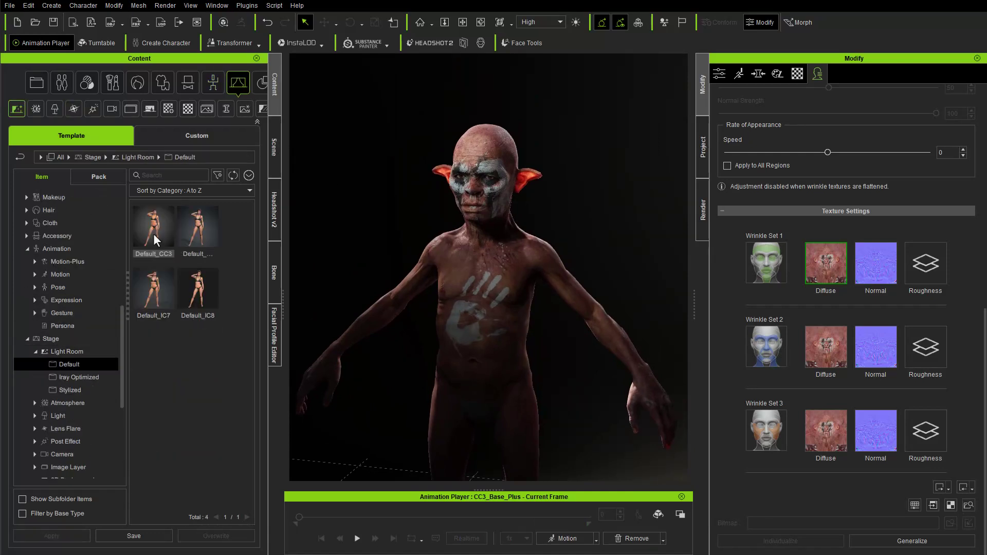
pyautogui.doubleClick(188, 233)
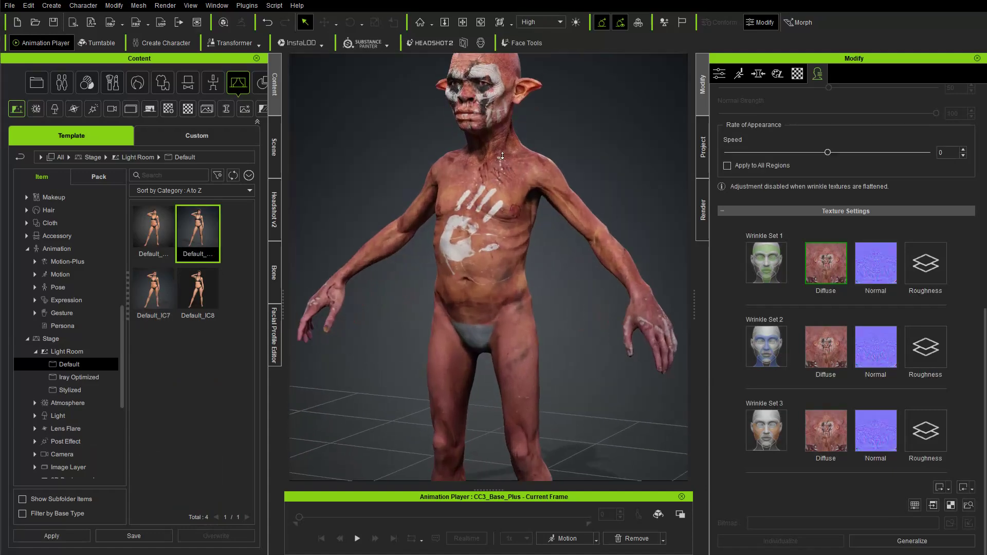
pyautogui.scroll(5, 623, 229)
pyautogui.moveTo(624, 229); pyautogui.dragTo(512, 283, button='right')
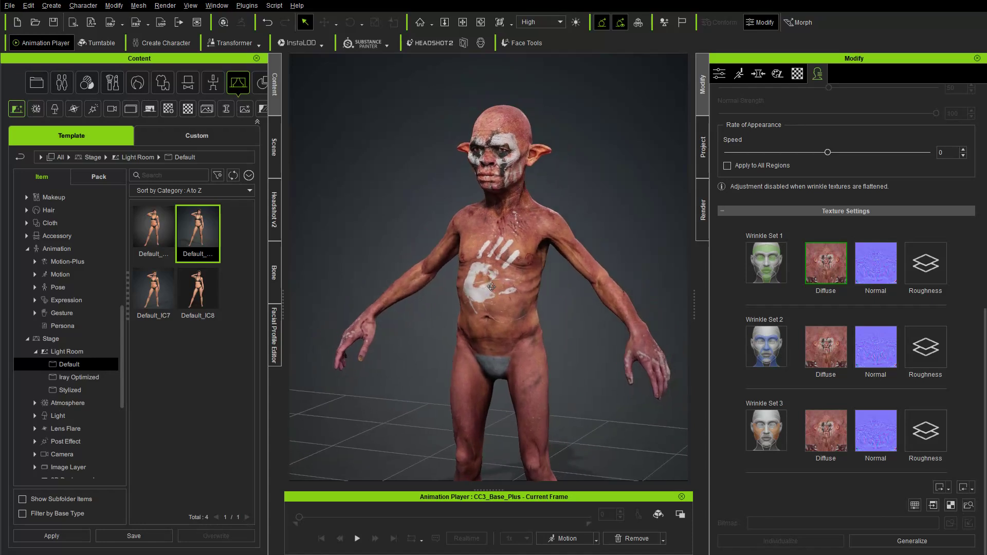
# Open the character's body and head morph sliders and view the character from the front
pyautogui.click(758, 74)
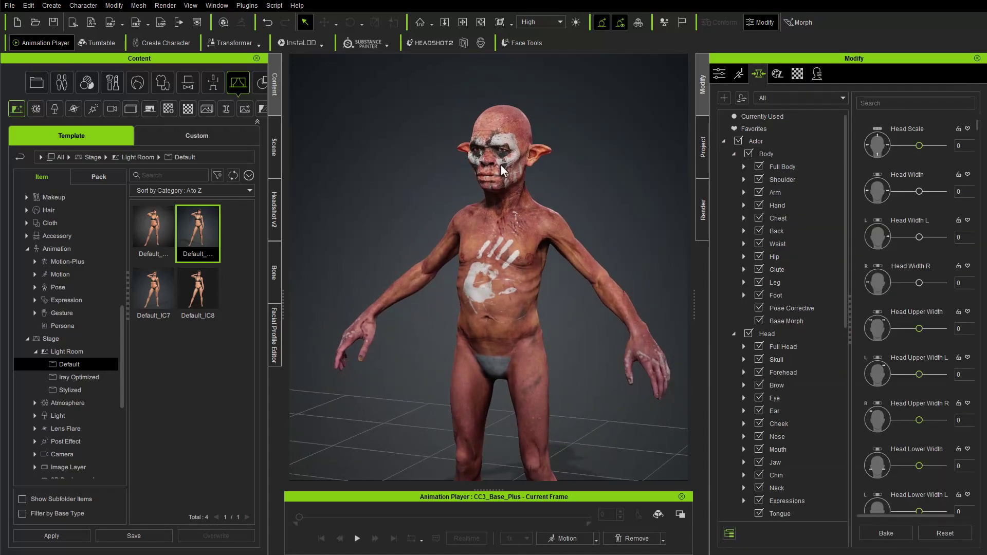
pyautogui.moveTo(521, 210); pyautogui.dragTo(562, 204, button='right')
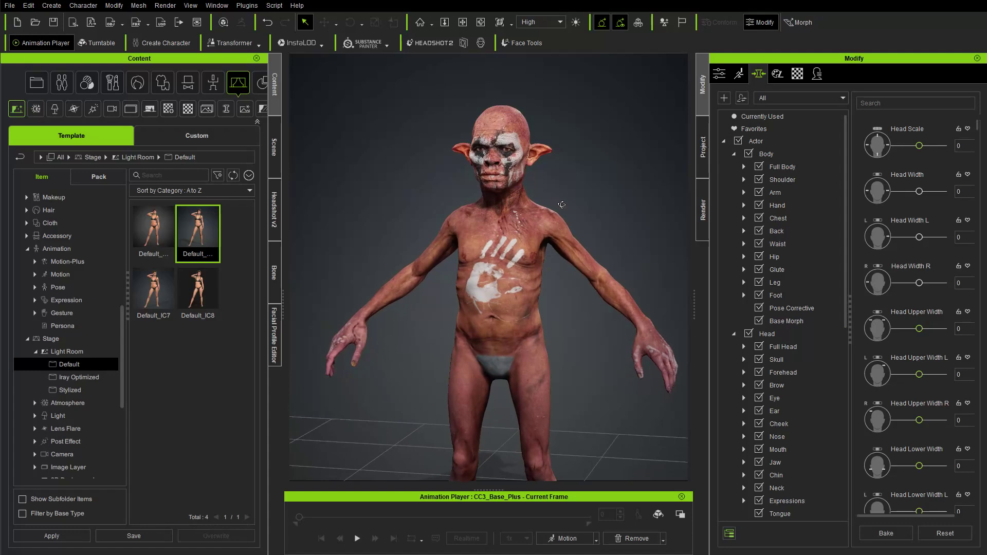